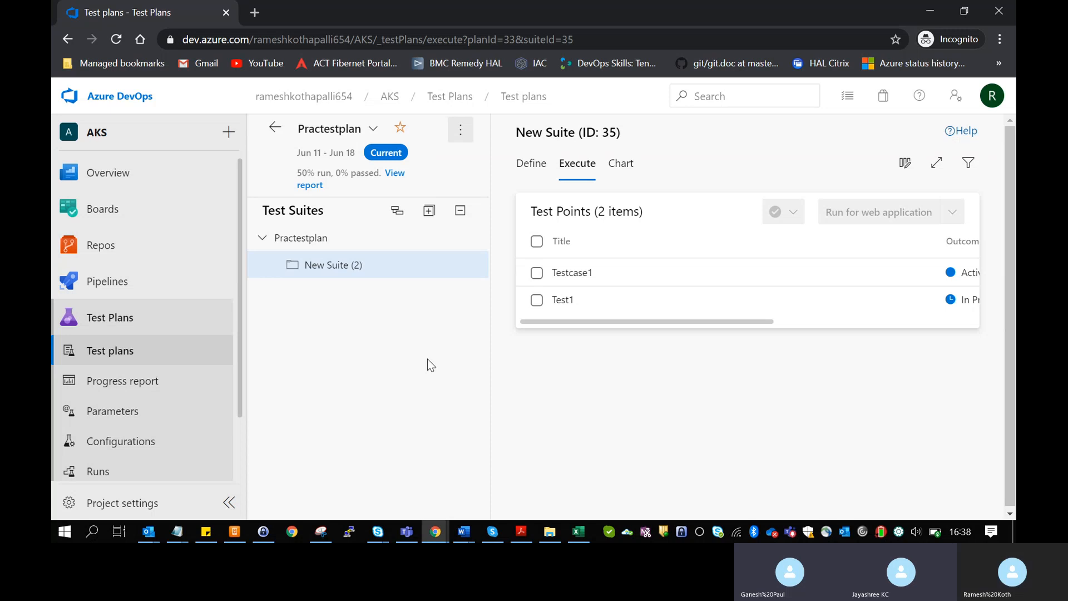
- Refresh the Test plans page and raise the system volume twice
{"action": "left_click", "coordinate": [106, 335]}
{"action": "key", "text": "XF86AudioRaiseVolume"}
{"action": "key", "text": "XF86AudioRaiseVolume"}
{"action": "key", "text": "XF86AudioRaiseVolume"}
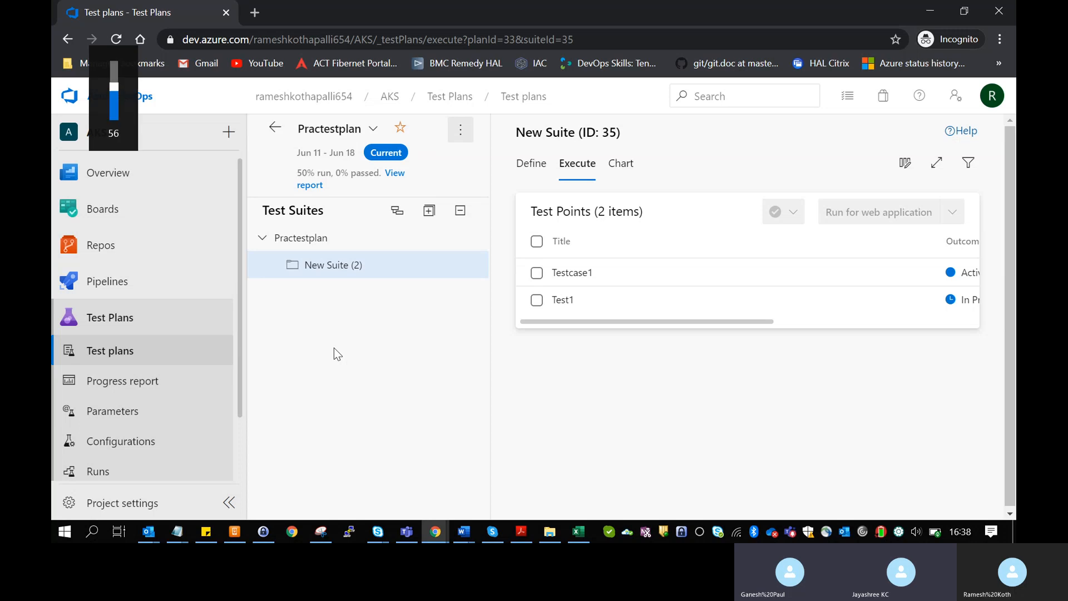
{"action": "key", "text": "XF86AudioRaiseVolume"}
{"action": "key", "text": "XF86AudioRaiseVolume"}
{"action": "key", "text": "XF86AudioRaiseVolume"}
{"action": "key", "text": "XF86AudioRaiseVolume"}
{"action": "key", "text": "XF86AudioRaiseVolume"}
{"action": "key", "text": "XF86AudioRaiseVolume"}
{"action": "key", "text": "XF86AudioRaiseVolume"}
{"action": "key", "text": "XF86AudioRaiseVolume"}
{"action": "key", "text": "XF86AudioRaiseVolume"}
{"action": "key", "text": "XF86AudioRaiseVolume"}
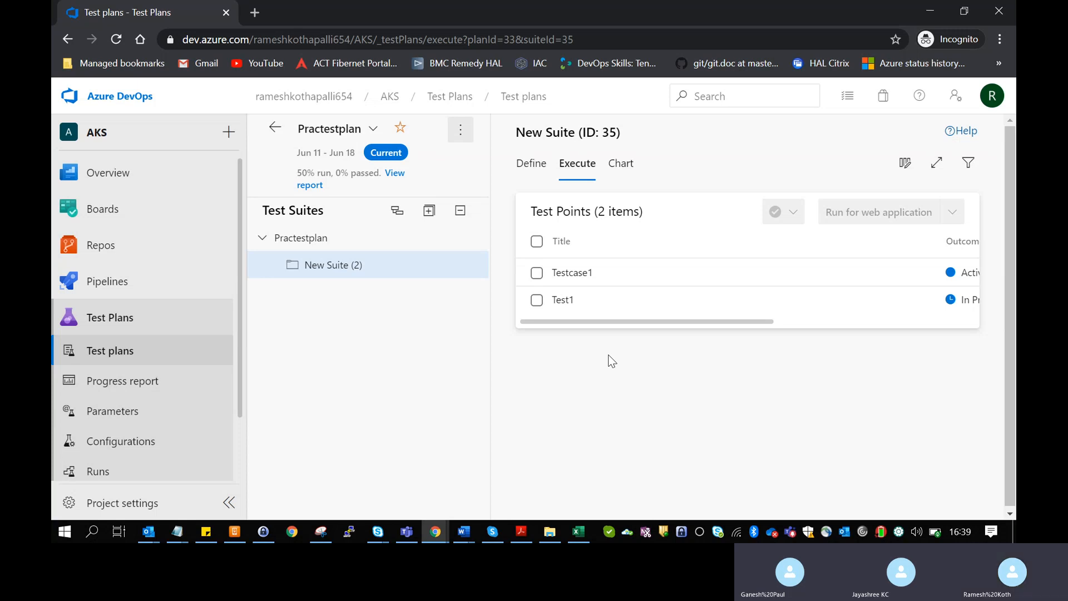
- Select the Test1 test point and run it for web application
{"action": "left_click", "coordinate": [569, 293]}
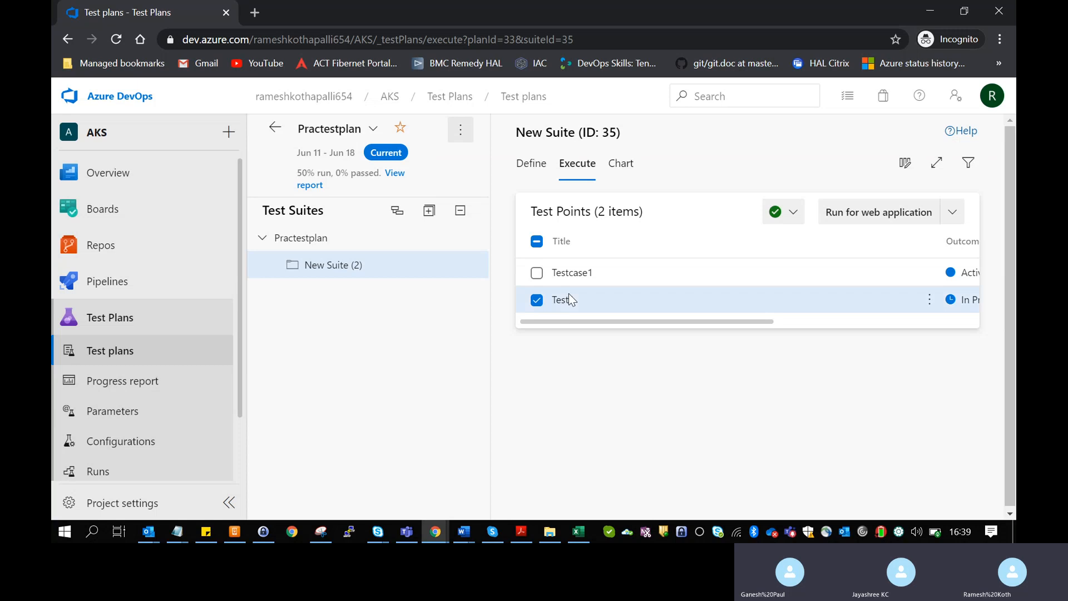
{"action": "left_click", "coordinate": [869, 225]}
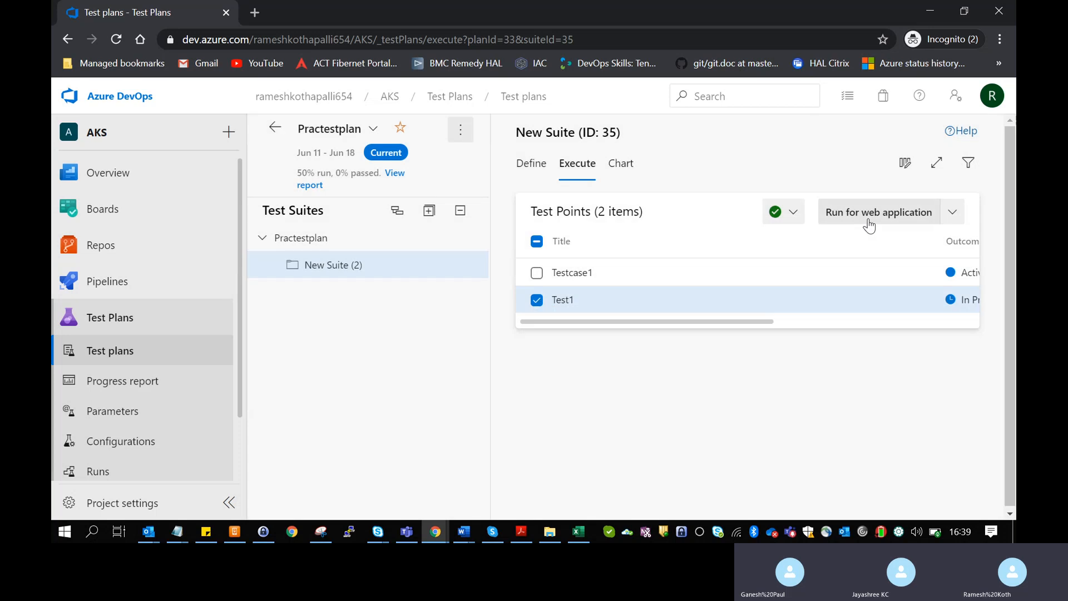
{"action": "left_click", "coordinate": [870, 225]}
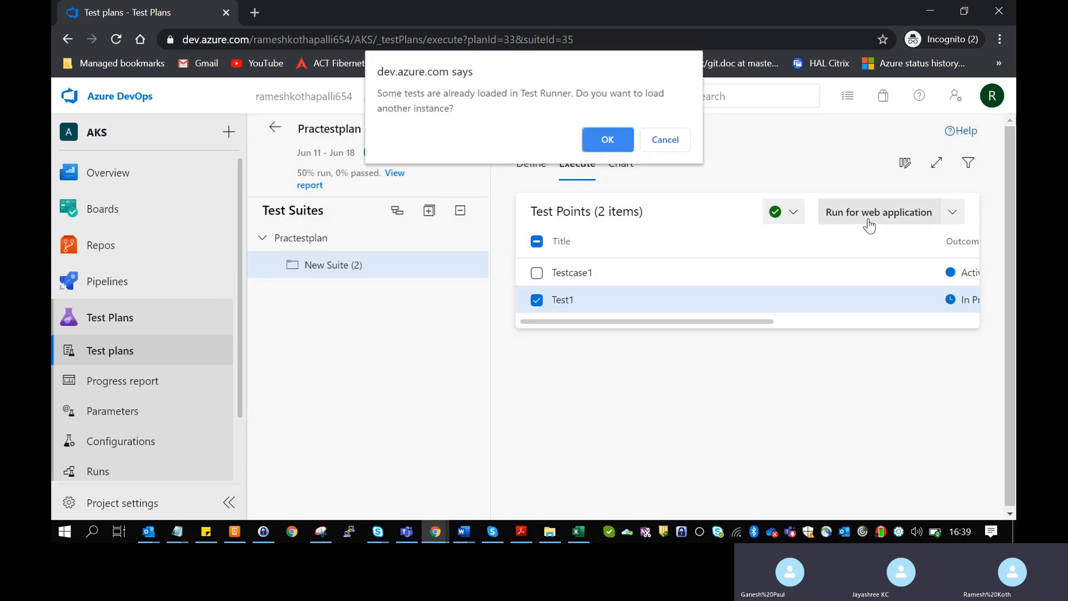
- Always allow pop-ups from dev.azure.com, then rerun Test1 in the web runner
{"action": "left_click", "coordinate": [606, 144]}
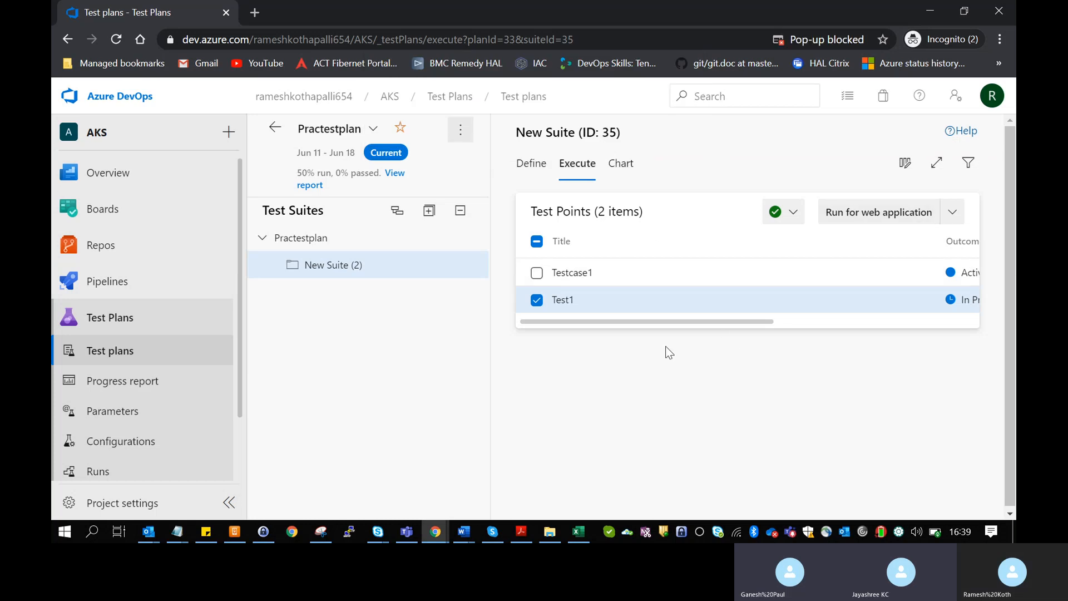
{"action": "left_click", "coordinate": [814, 37]}
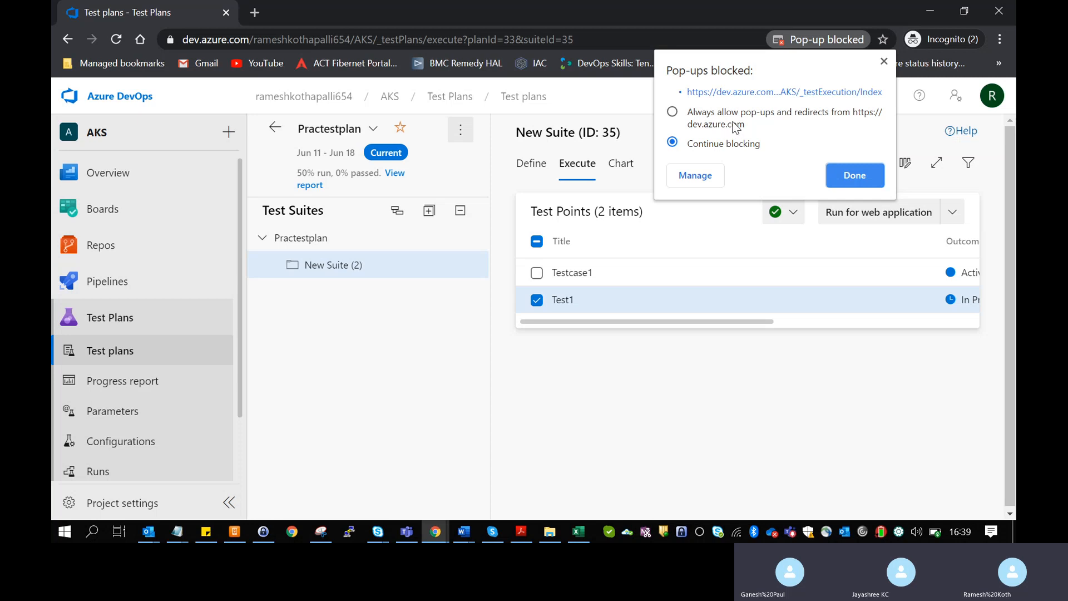
{"action": "left_click", "coordinate": [737, 126]}
{"action": "left_click", "coordinate": [849, 176]}
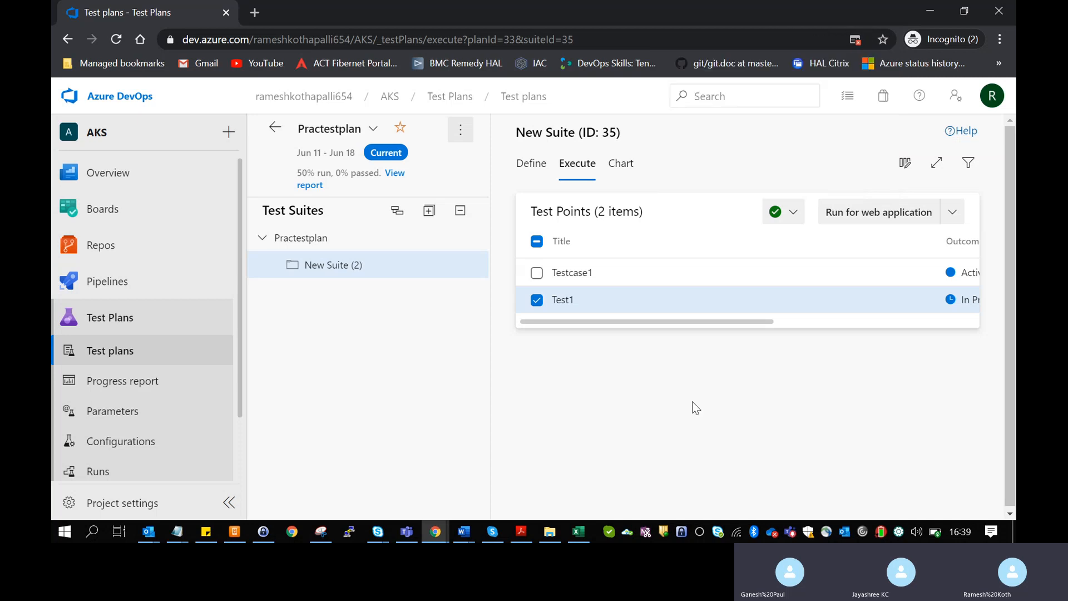
{"action": "left_click", "coordinate": [866, 216]}
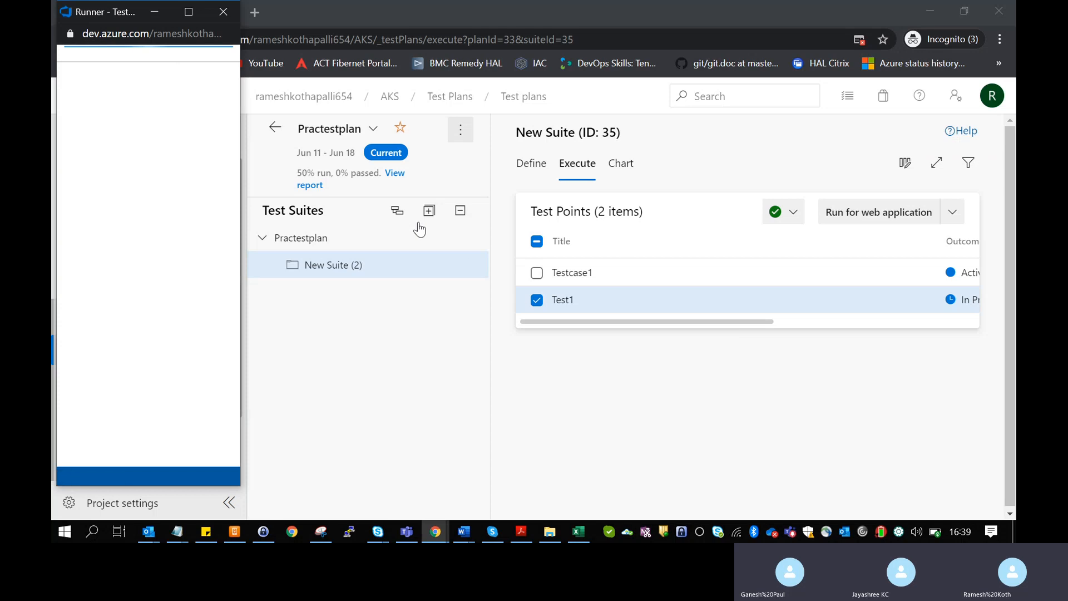
- Maximize the Test Runner, set Test1's outcome to Fail test, and save and close
{"action": "left_click", "coordinate": [197, 12]}
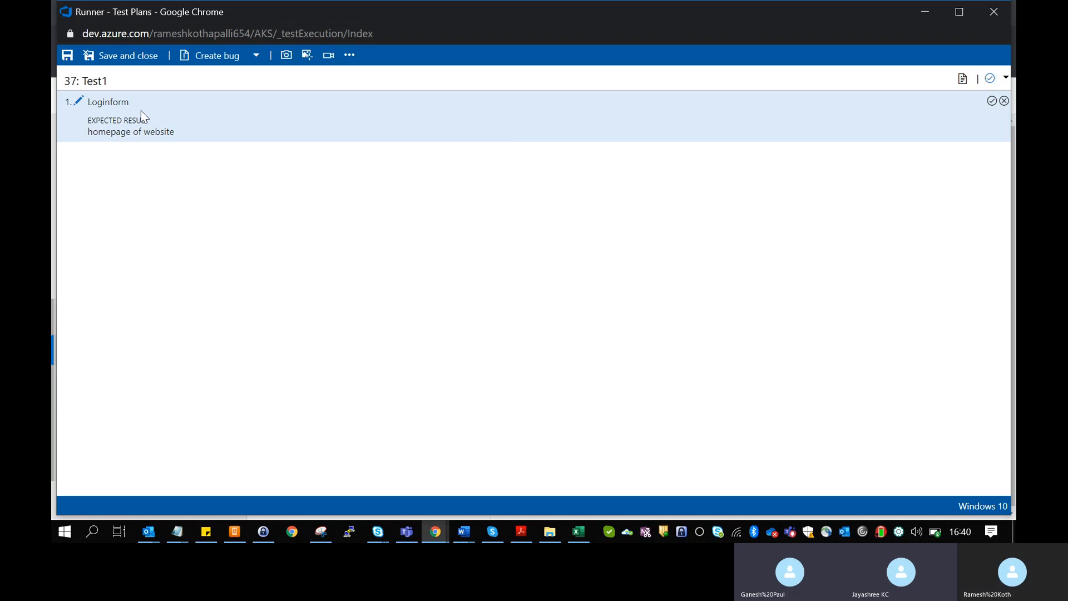
{"action": "left_click", "coordinate": [1005, 78]}
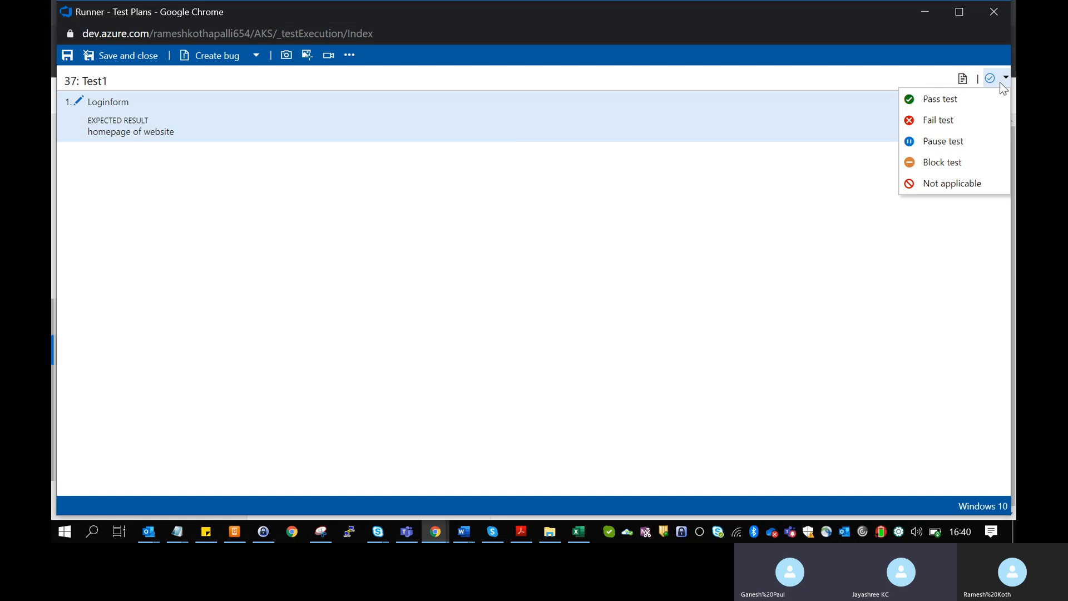
{"action": "left_click", "coordinate": [978, 119]}
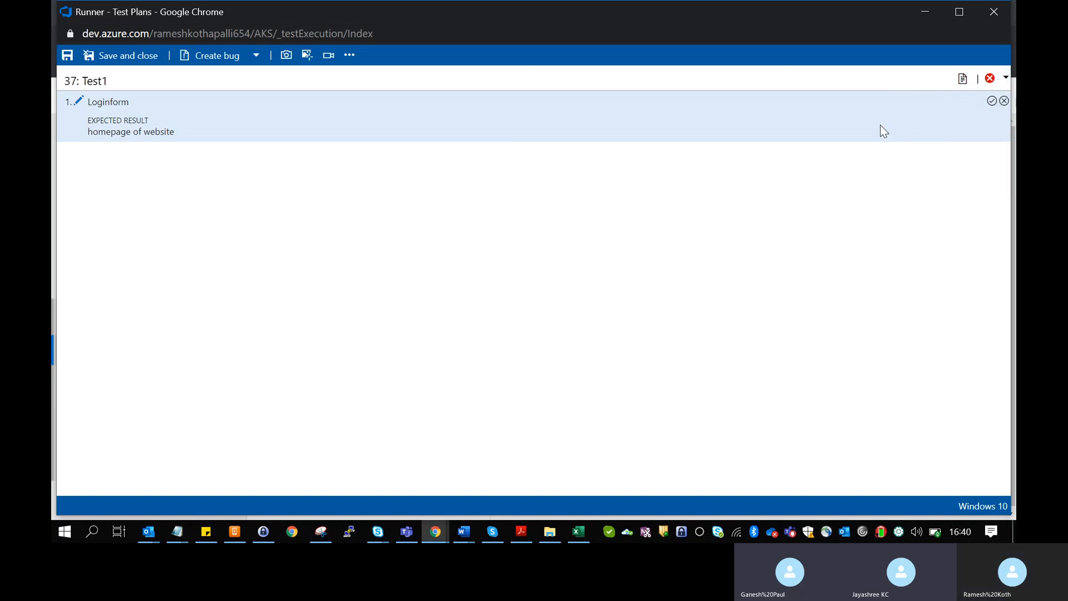
{"action": "left_click", "coordinate": [1008, 85]}
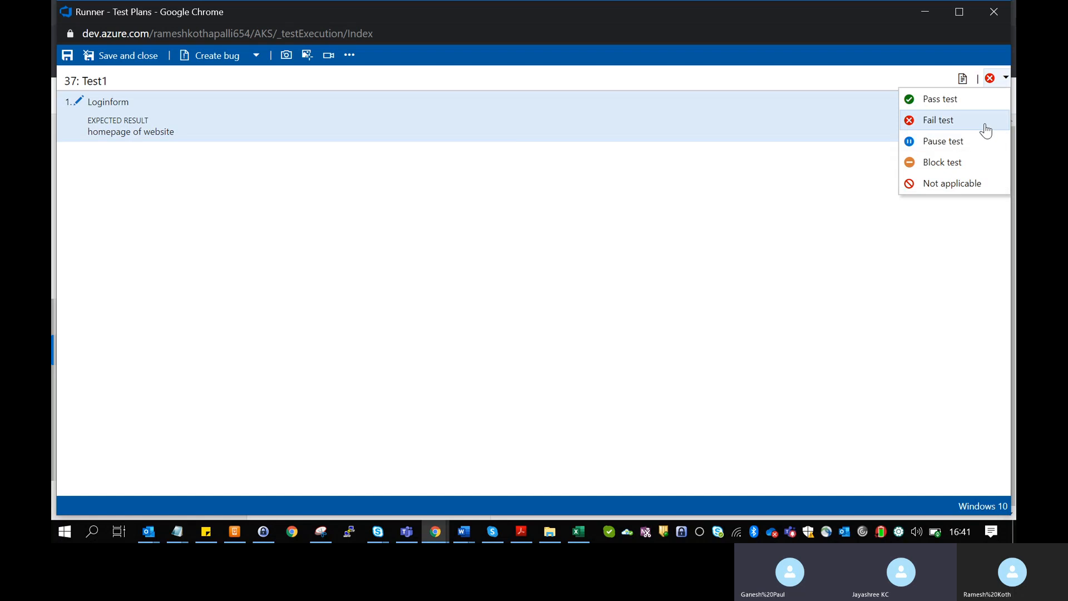
{"action": "left_click", "coordinate": [984, 121]}
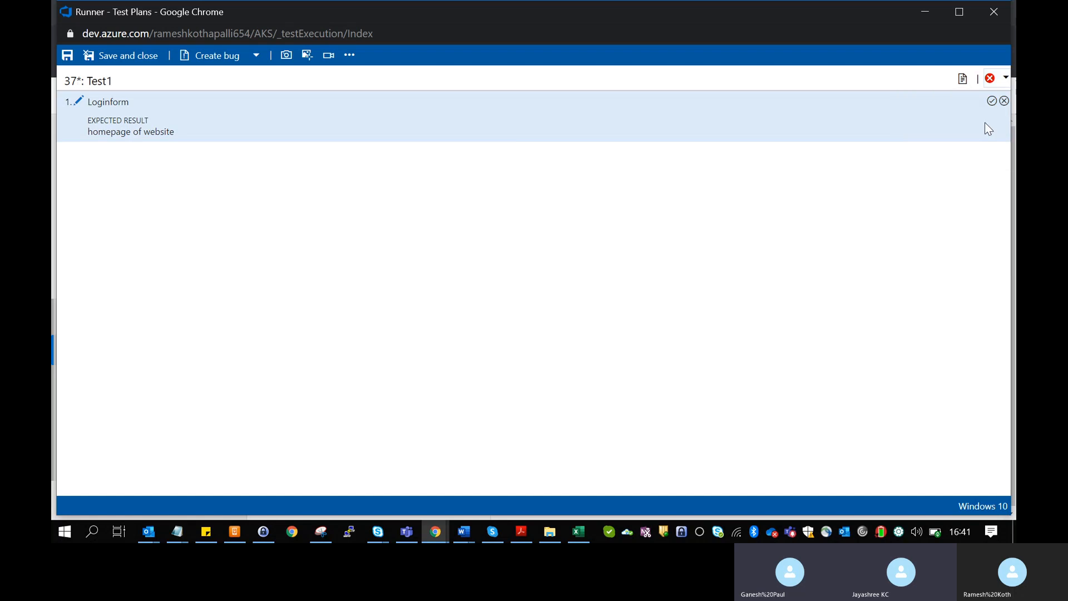
{"action": "left_click", "coordinate": [100, 58]}
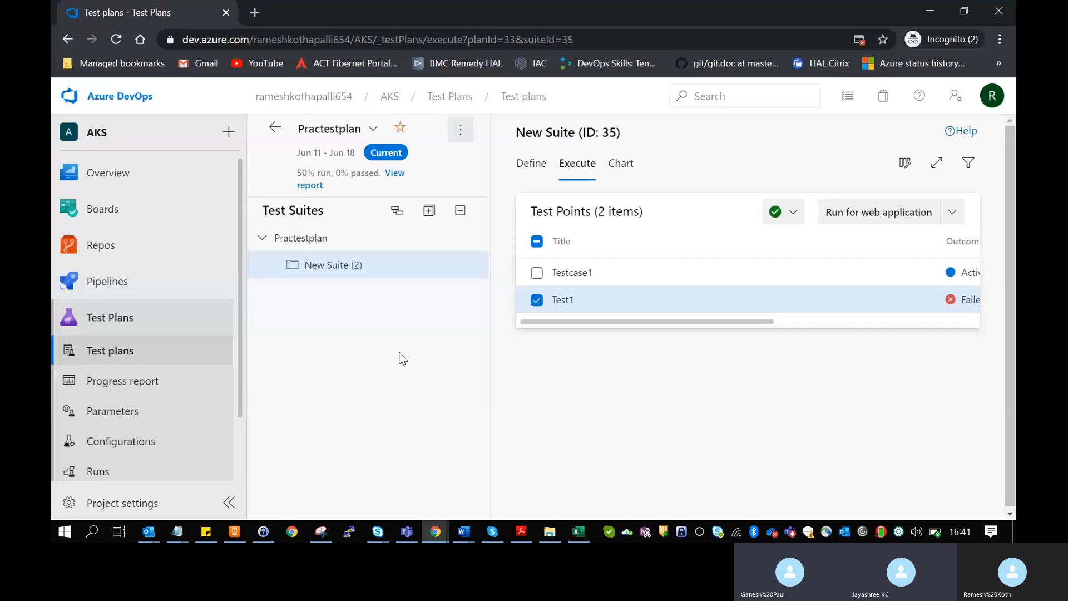
- Open Test1's execution history from the Test Points table
{"action": "left_click_drag", "start_coordinate": [726, 322], "coordinate": [609, 323]}
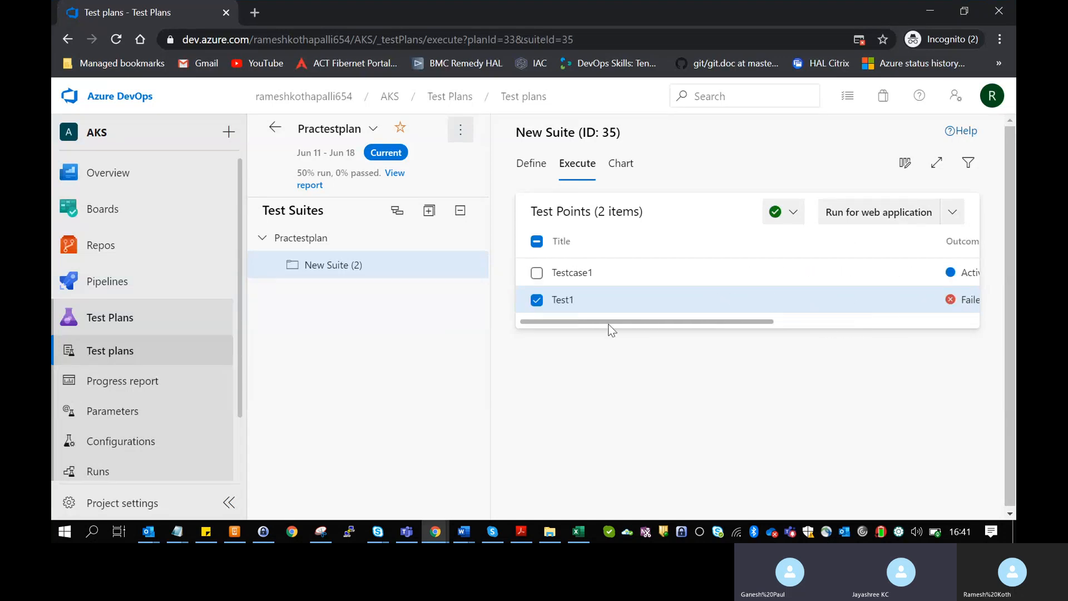
{"action": "left_click", "coordinate": [561, 300]}
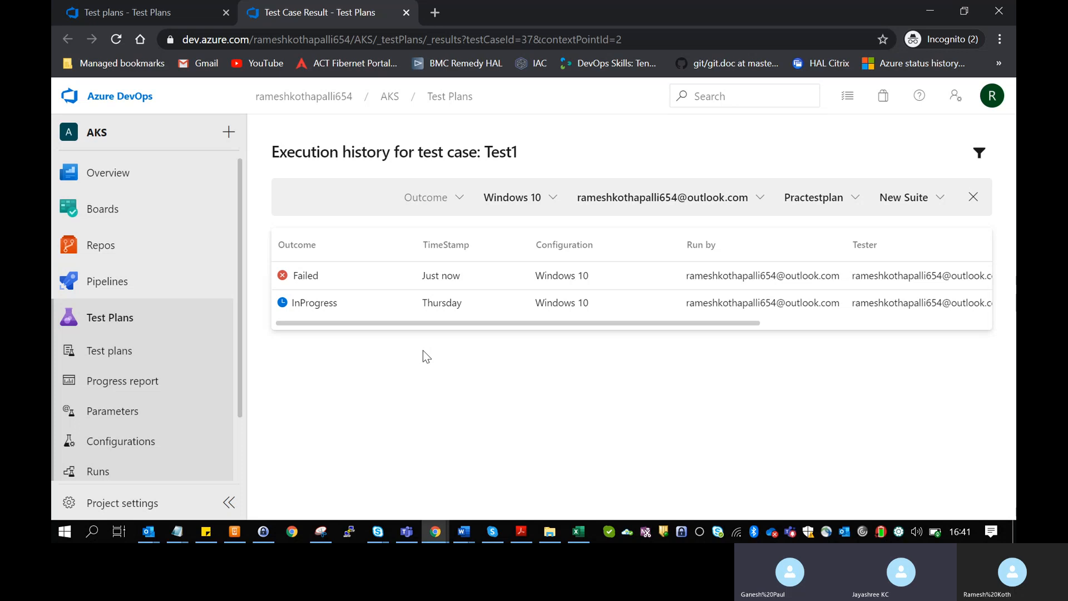
- Open the Failed Test1 result row to view Run 10's summary
{"action": "left_click", "coordinate": [308, 278]}
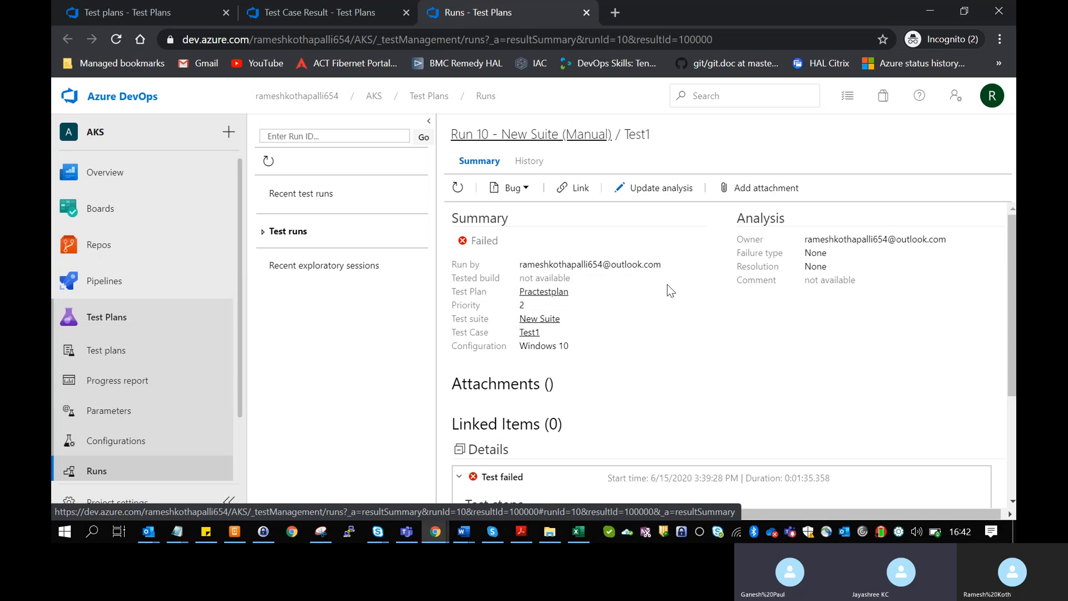
{"action": "scroll", "coordinate": [668, 286], "scroll_direction": "down", "scroll_amount": 1}
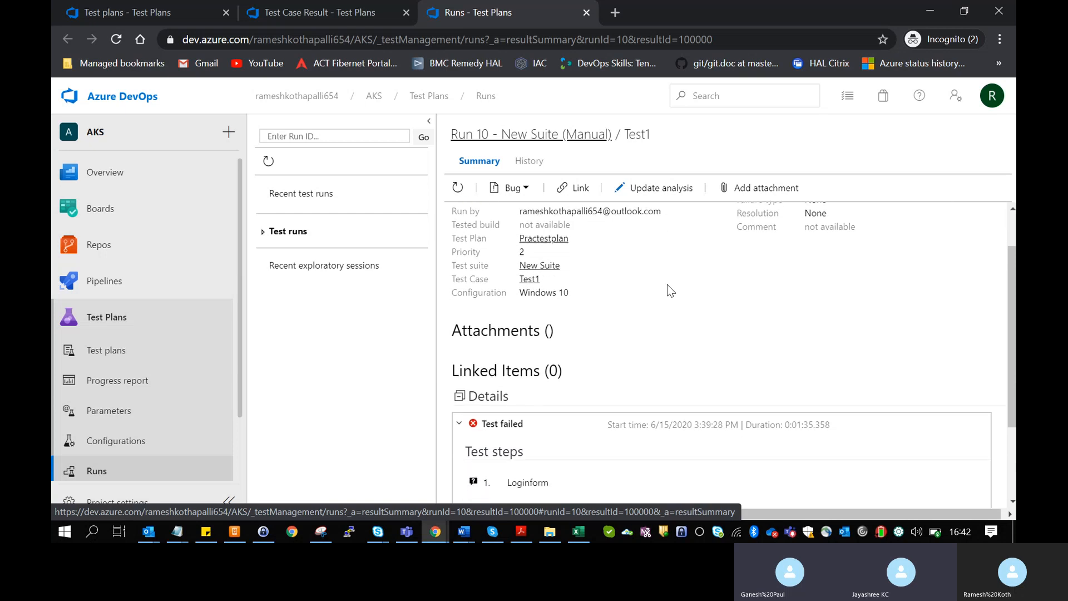
{"action": "scroll", "coordinate": [671, 289], "scroll_direction": "up", "scroll_amount": 1}
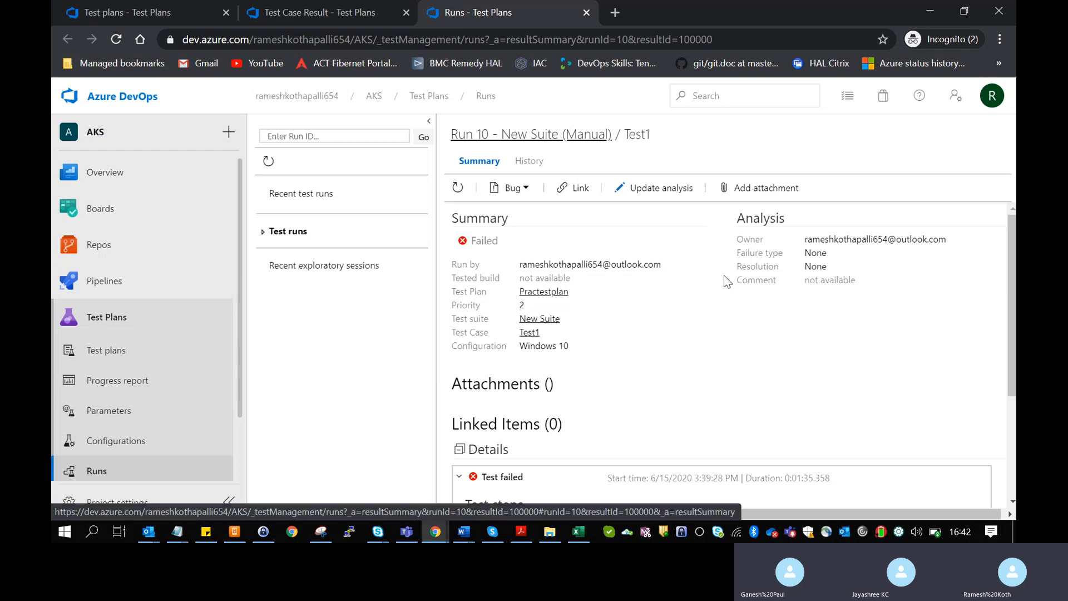
{"action": "scroll", "coordinate": [727, 281], "scroll_direction": "down", "scroll_amount": 3}
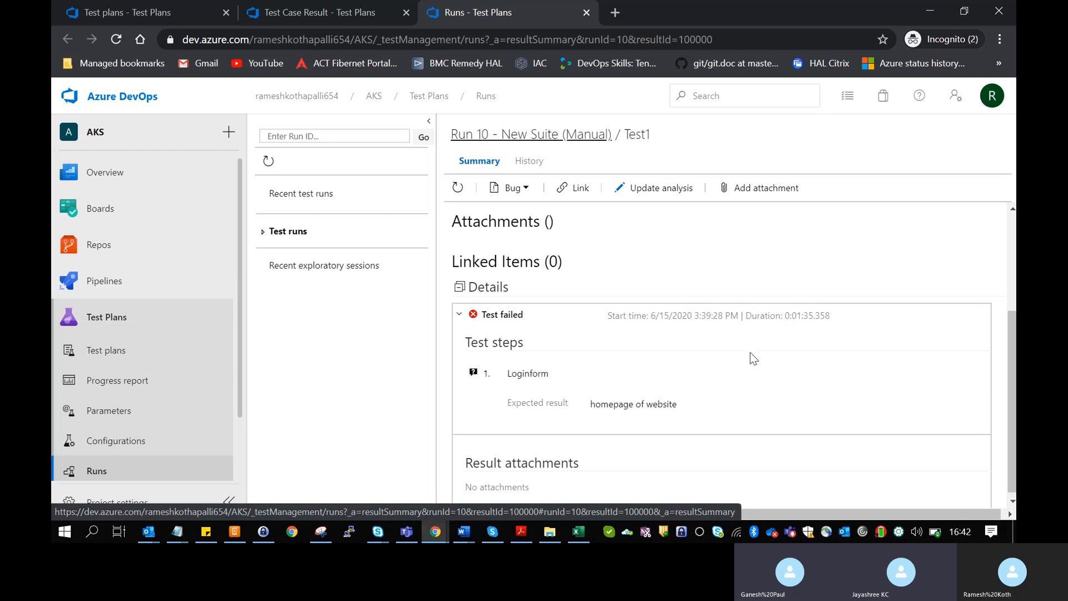
{"action": "scroll", "coordinate": [750, 353], "scroll_direction": "down", "scroll_amount": 1}
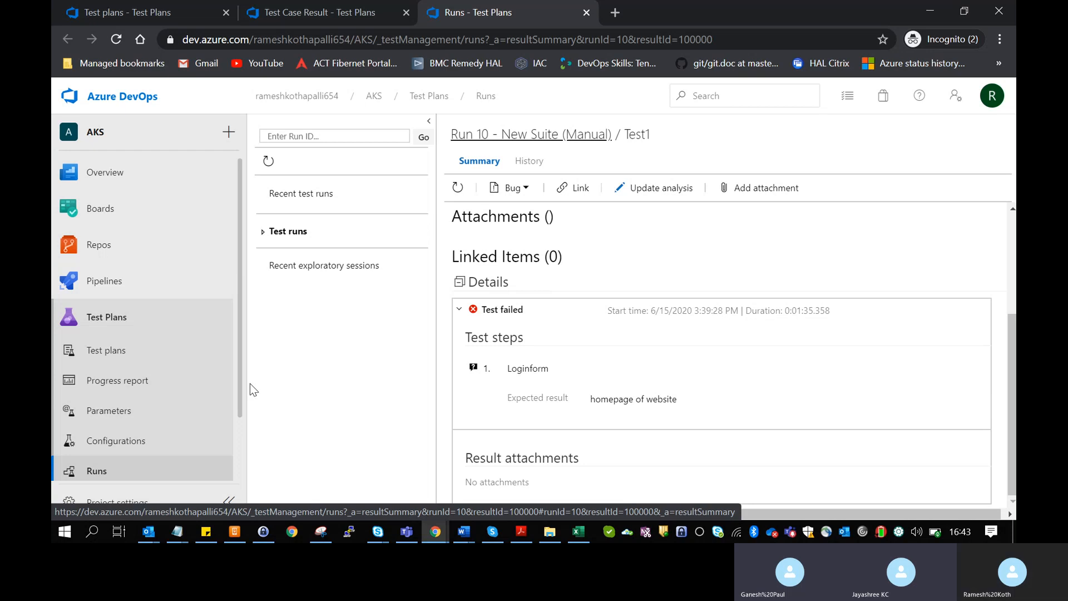
{"action": "scroll", "coordinate": [237, 391], "scroll_direction": "down", "scroll_amount": 1}
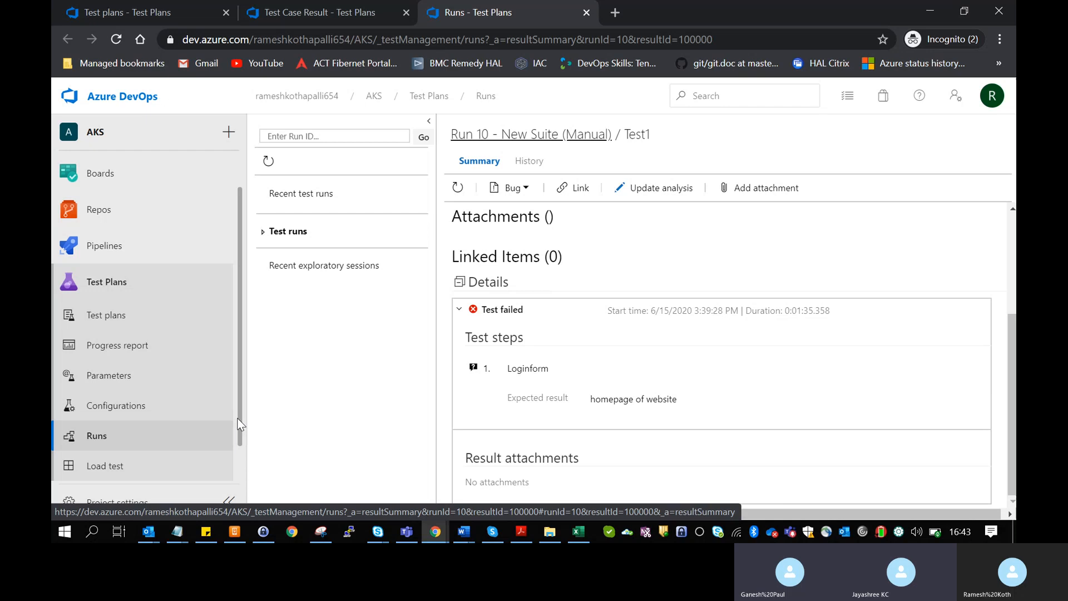
{"action": "left_click", "coordinate": [153, 436]}
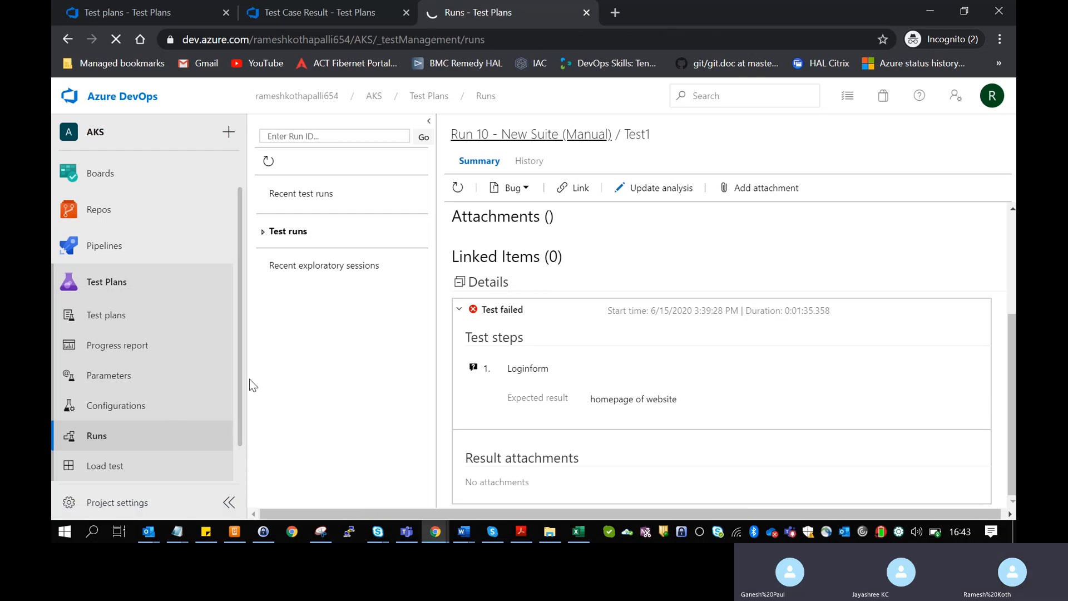
{"action": "left_click_drag", "start_coordinate": [240, 391], "coordinate": [239, 446]}
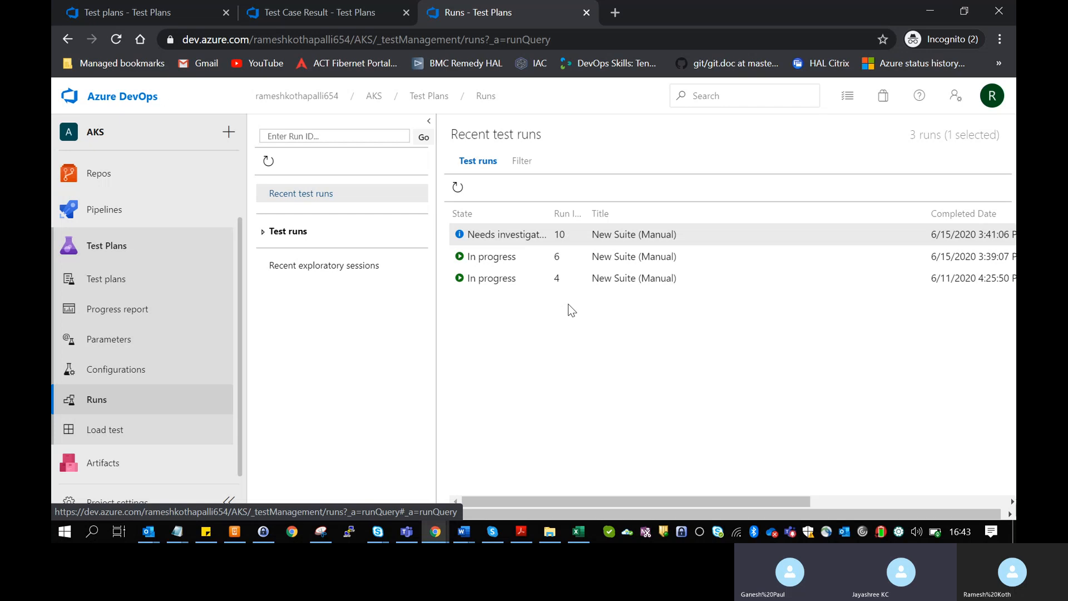
{"action": "left_click", "coordinate": [520, 164]}
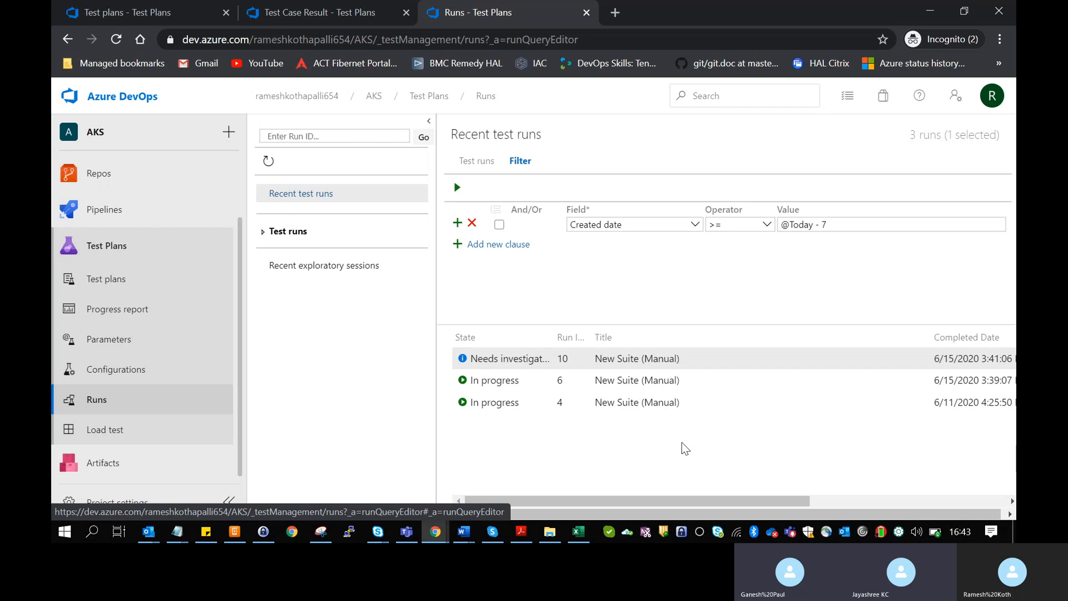
{"action": "left_click", "coordinate": [695, 225]}
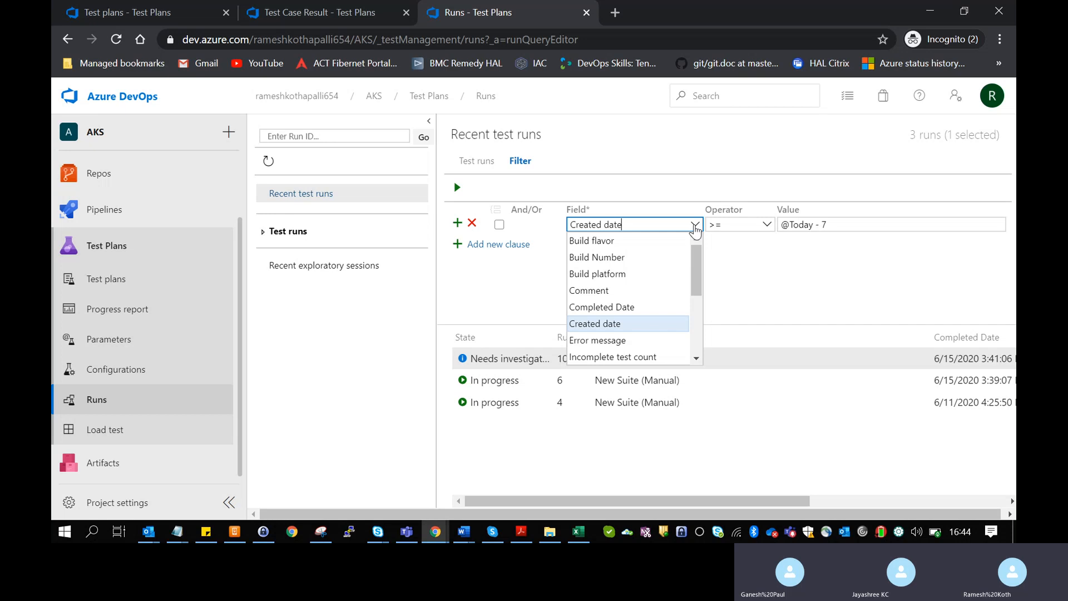
{"action": "left_click_drag", "start_coordinate": [699, 270], "coordinate": [696, 246]}
{"action": "left_click", "coordinate": [836, 225]}
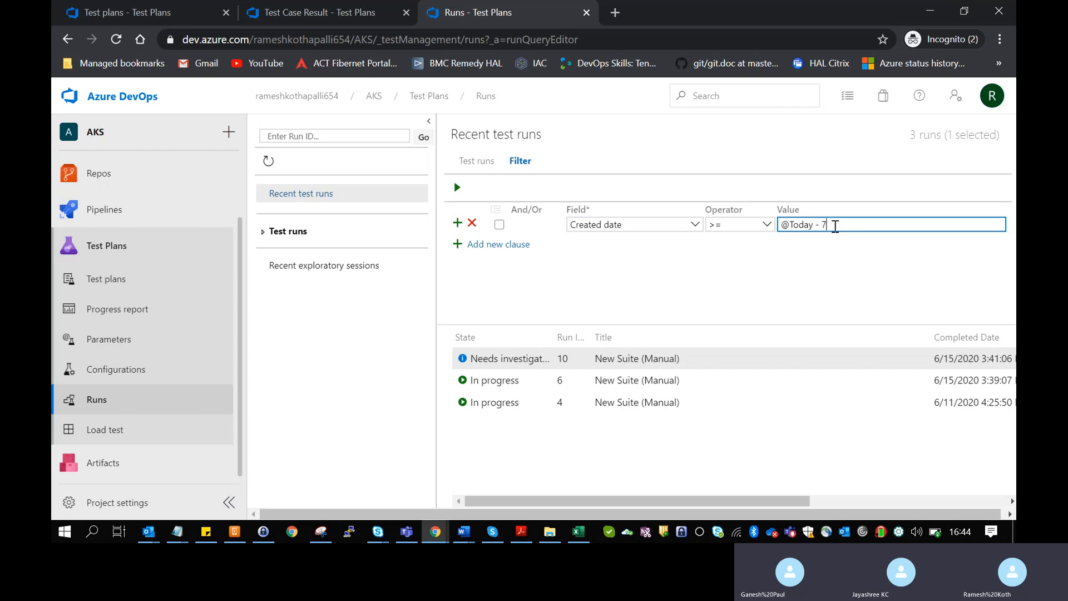
{"action": "key", "text": "BackSpace"}
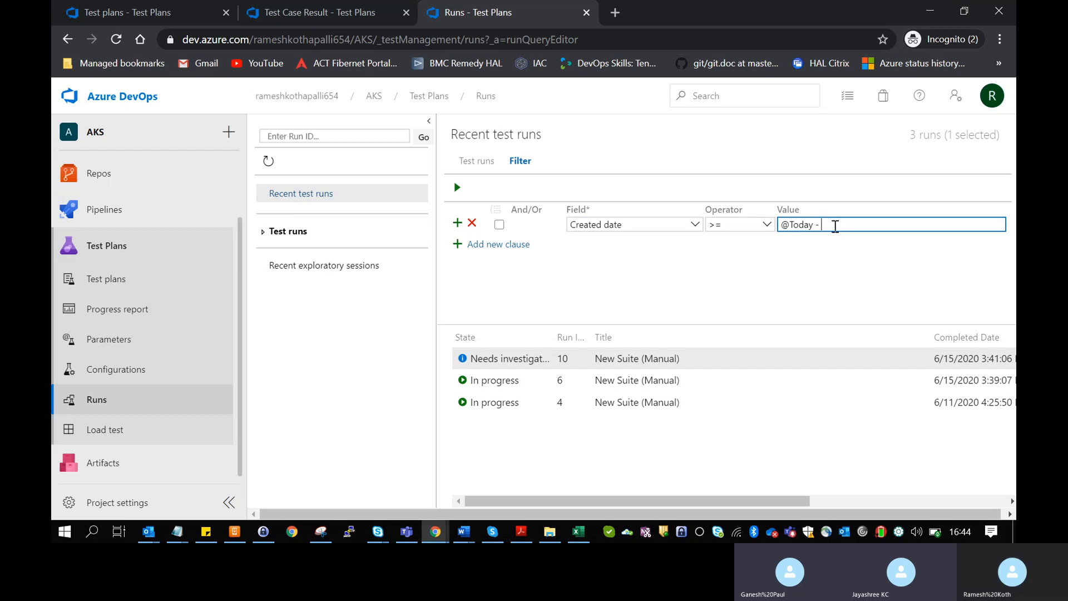
{"action": "type", "text": "4"}
{"action": "key", "text": "BackSpace"}
{"action": "type", "text": "7"}
{"action": "left_click", "coordinate": [629, 289]}
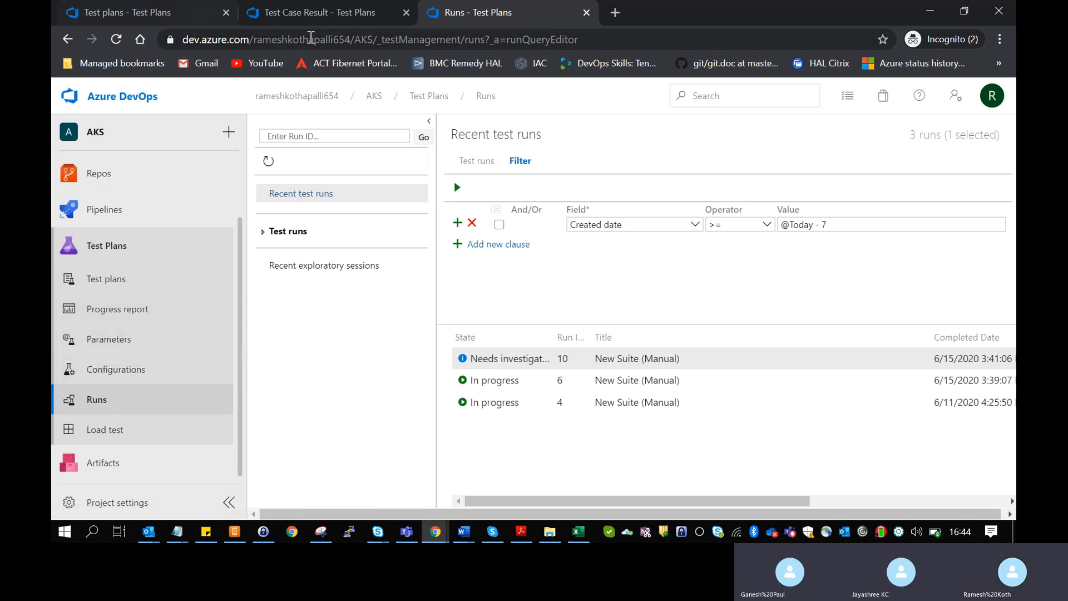
- Open Run 4's InProgress result from Test1's execution history
{"action": "left_click", "coordinate": [312, 13]}
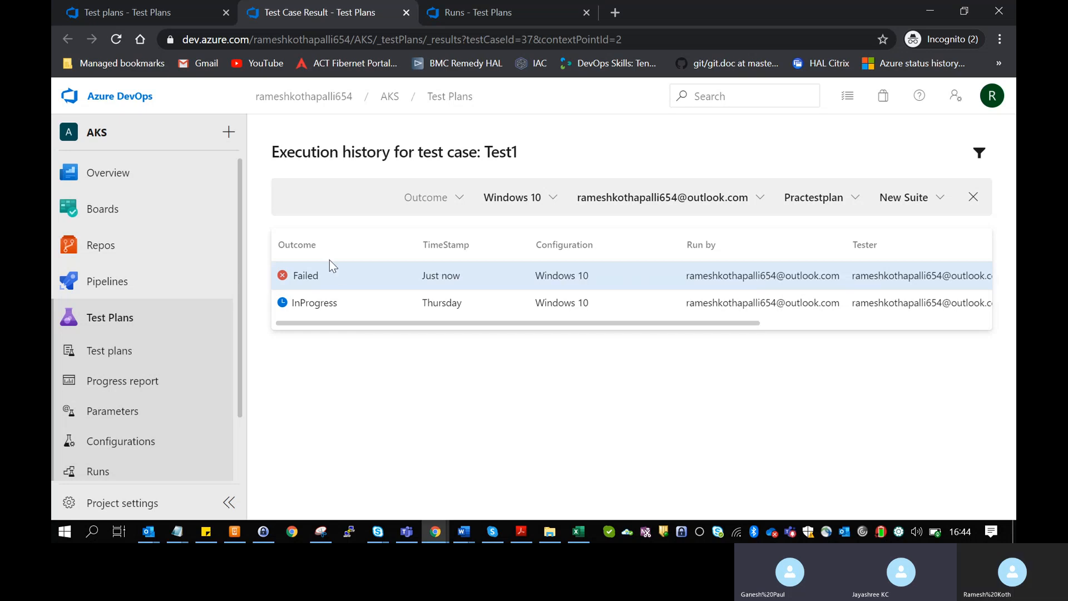
{"action": "double_click", "coordinate": [311, 311]}
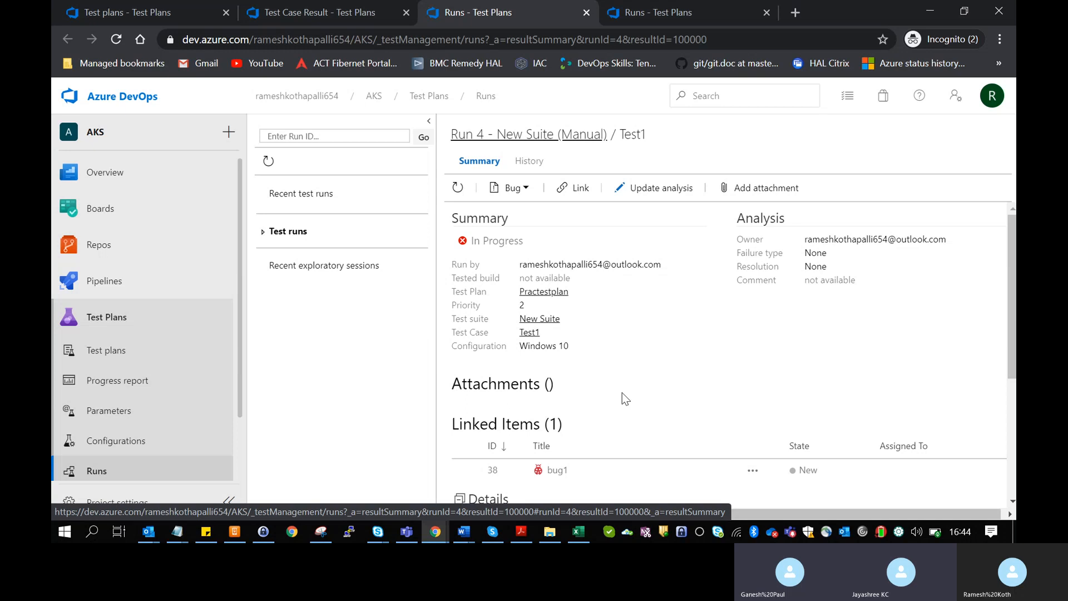
{"action": "scroll", "coordinate": [626, 398], "scroll_direction": "down", "scroll_amount": 1}
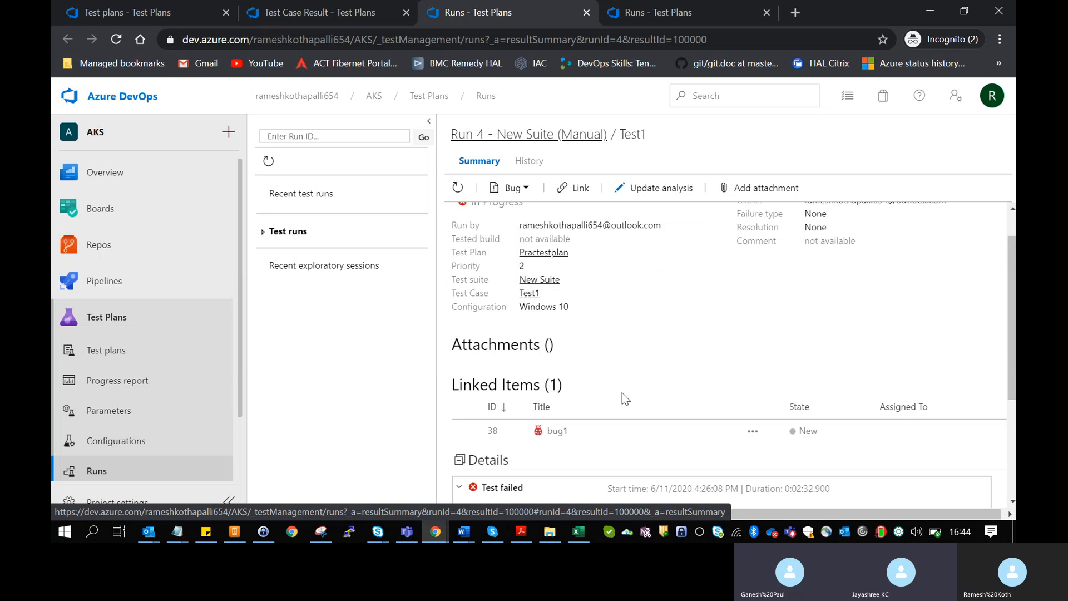
{"action": "scroll", "coordinate": [626, 399], "scroll_direction": "up", "scroll_amount": 1}
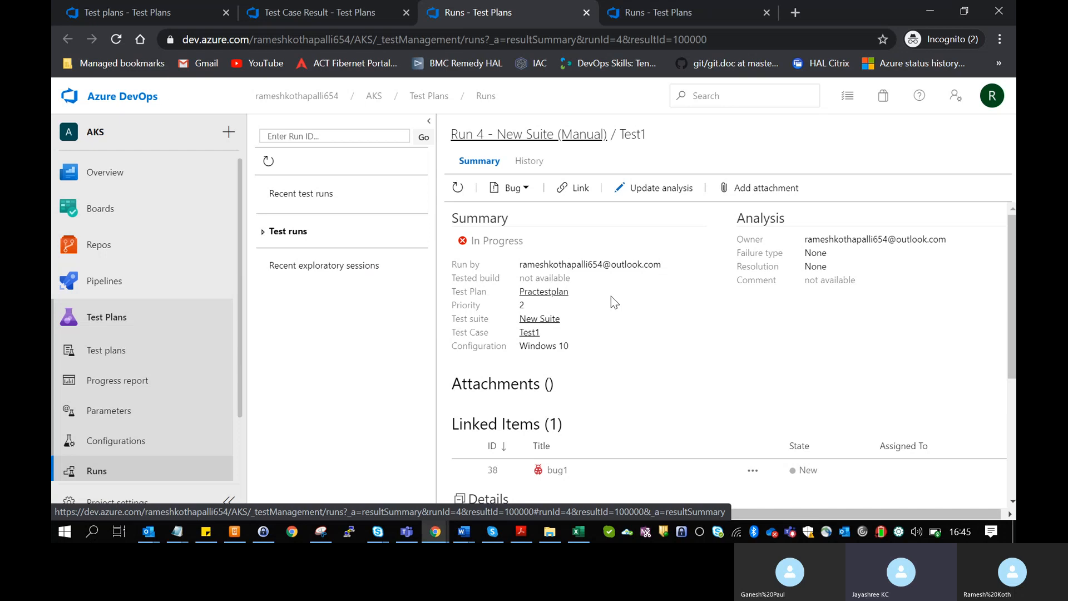
{"action": "scroll", "coordinate": [610, 296], "scroll_direction": "down", "scroll_amount": 3}
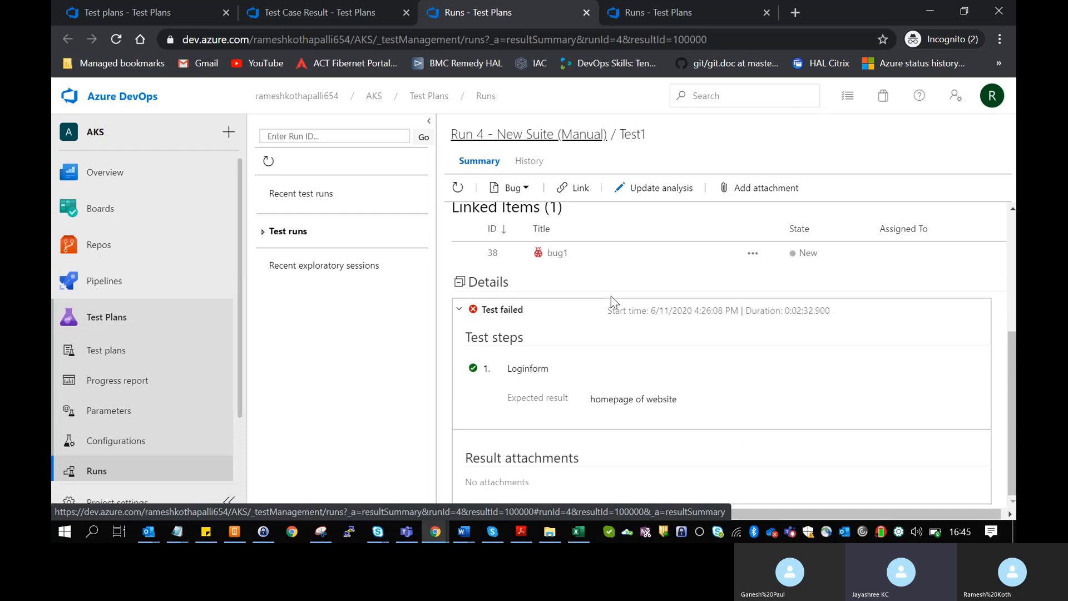
{"action": "scroll", "coordinate": [611, 296], "scroll_direction": "up", "scroll_amount": 3}
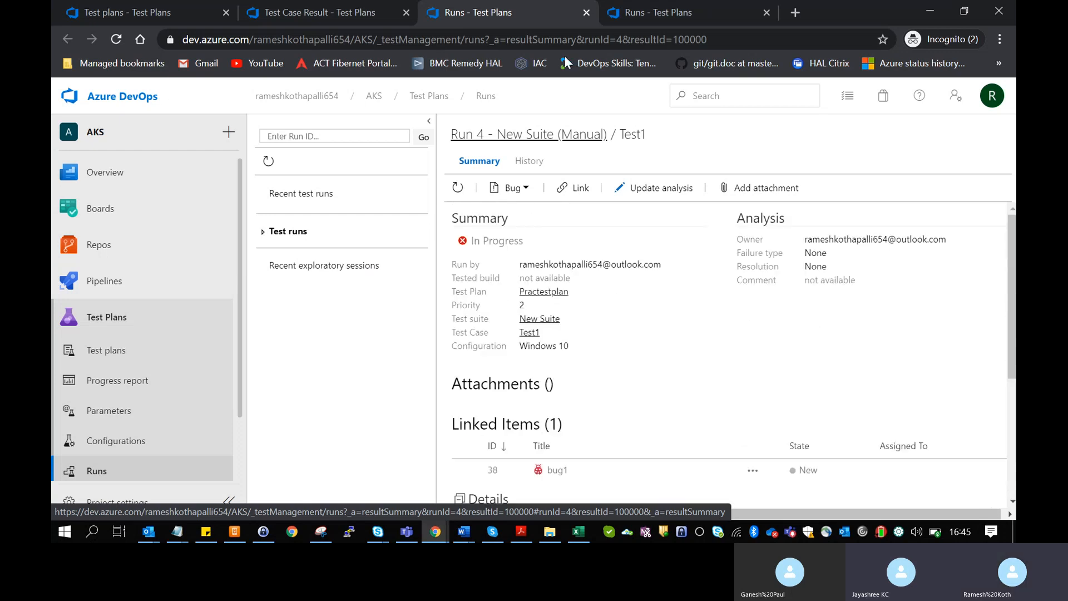
- View the recent test runs list, then return to the Run 4 summary
{"action": "left_click", "coordinate": [655, 17]}
{"action": "left_click", "coordinate": [509, 13]}
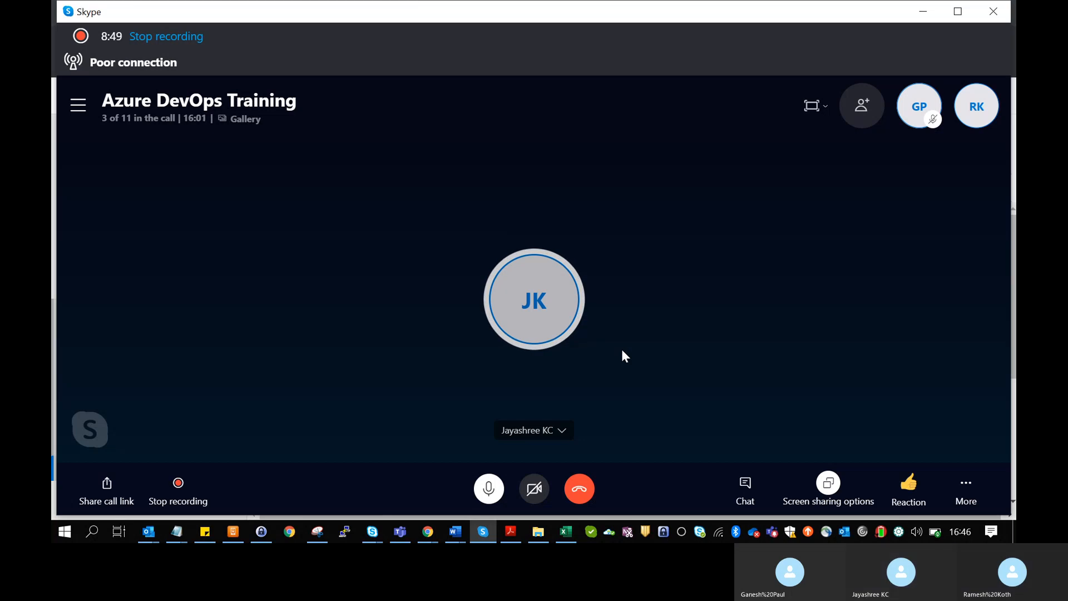
- Check the screen sharing options, then minimise the Skype call window
{"action": "left_click", "coordinate": [828, 484]}
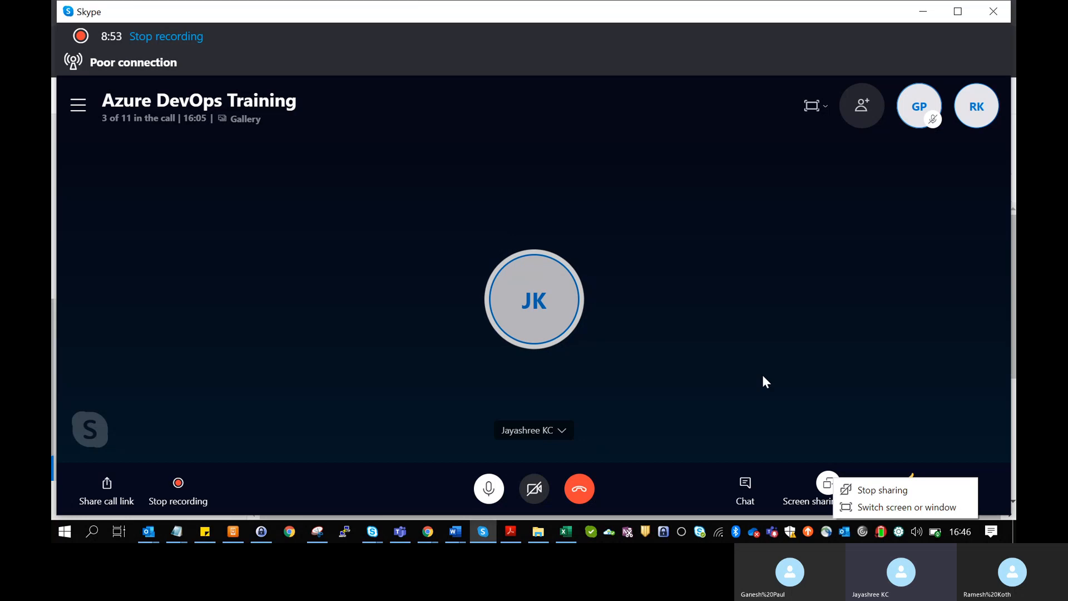
{"action": "left_click", "coordinate": [926, 3]}
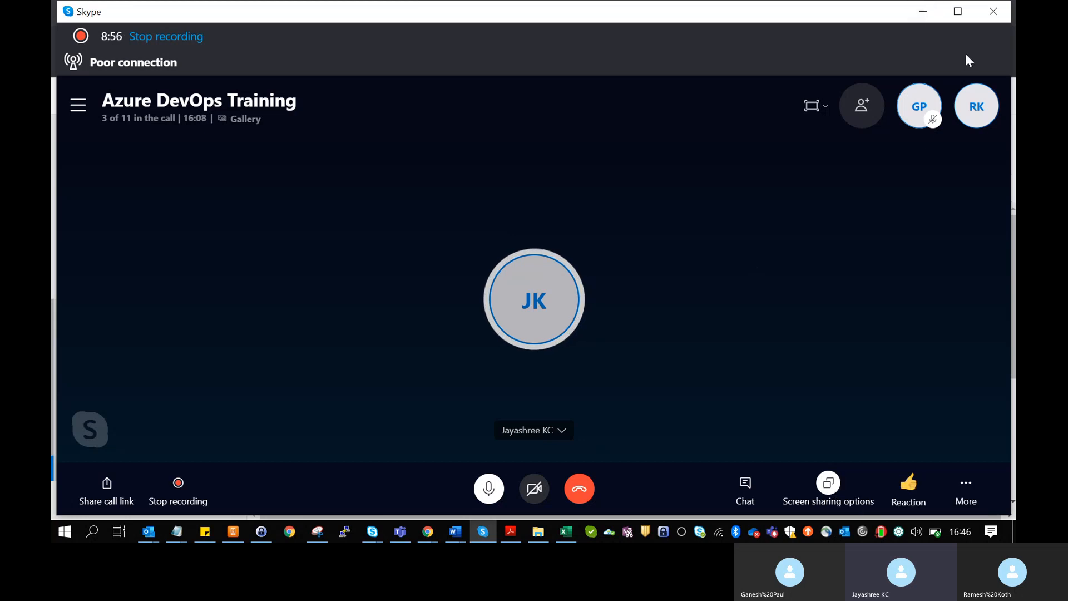
{"action": "left_click", "coordinate": [933, 13]}
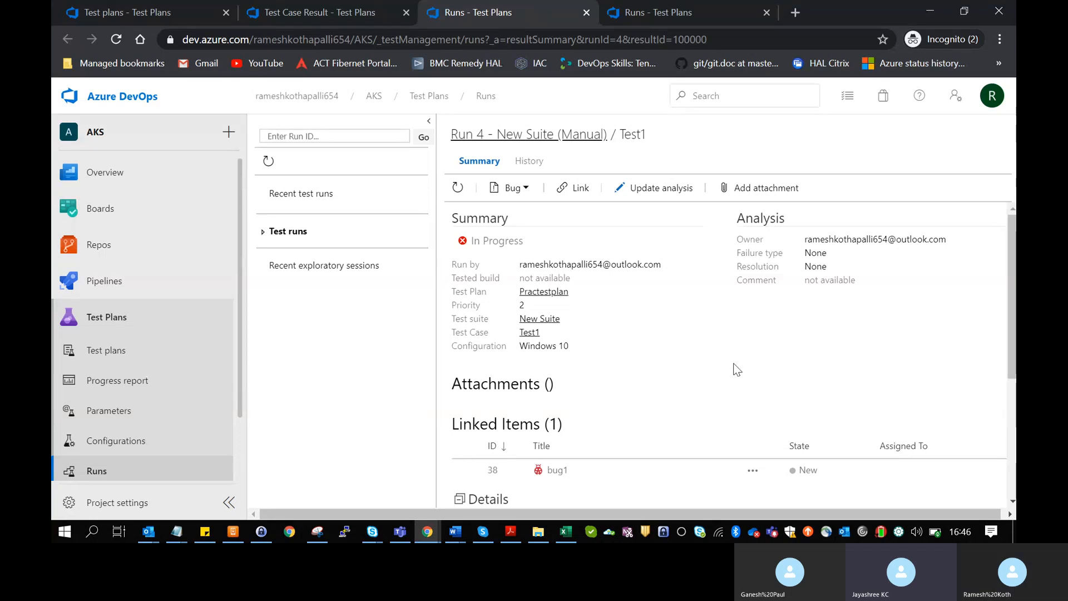
- Return to Test1's execution history, then go to Test plans for New Suite
{"action": "left_click", "coordinate": [362, 23]}
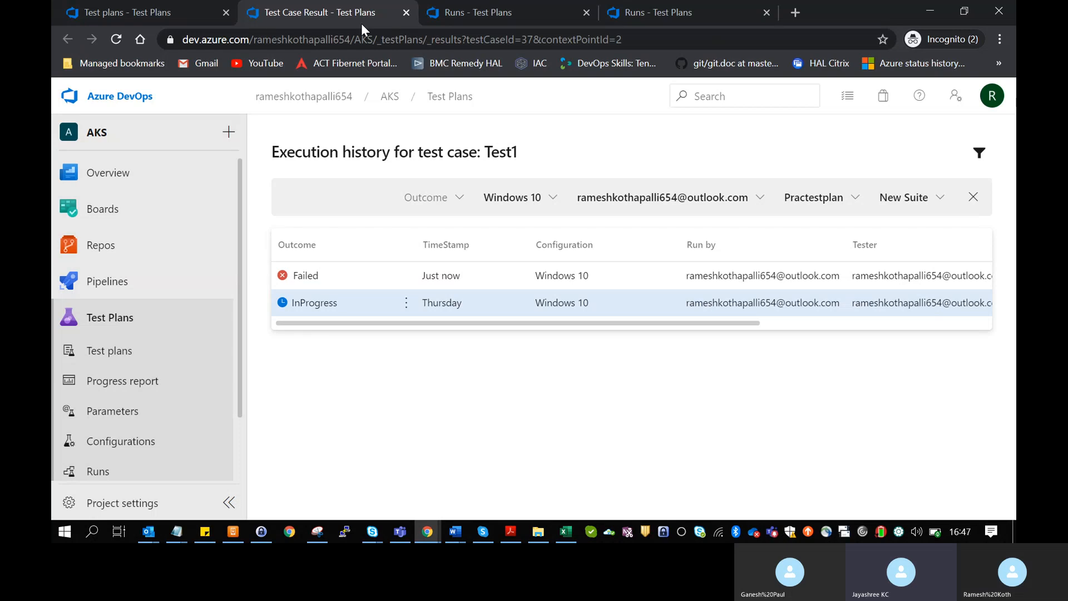
{"action": "left_click", "coordinate": [109, 355]}
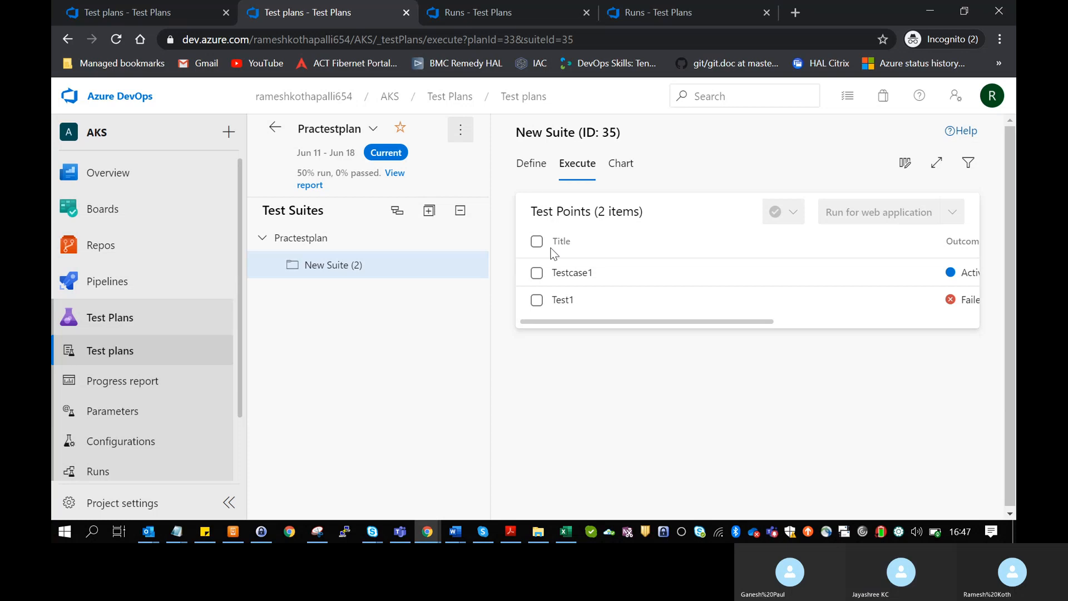
- View New Suite's Define and Execute tabs, then its empty Chart tab
{"action": "left_click", "coordinate": [528, 179]}
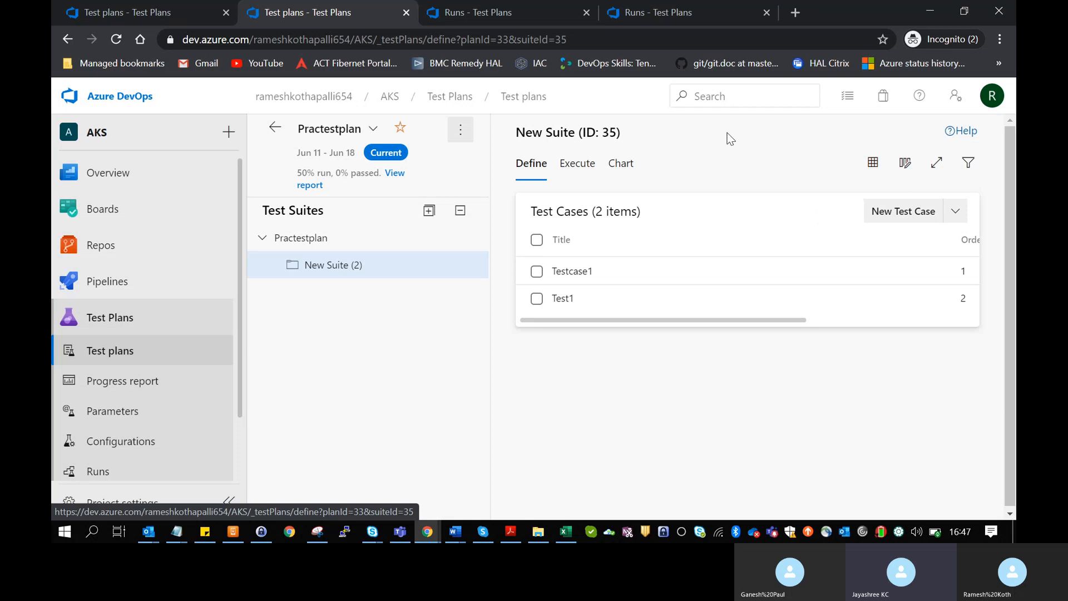
{"action": "left_click", "coordinate": [577, 166]}
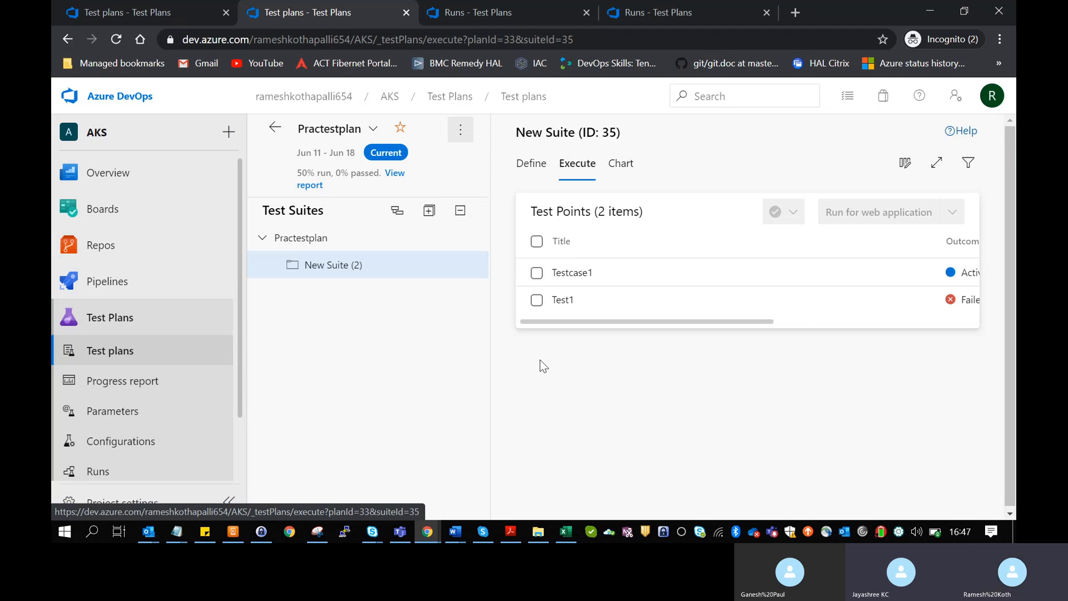
{"action": "left_click", "coordinate": [632, 173]}
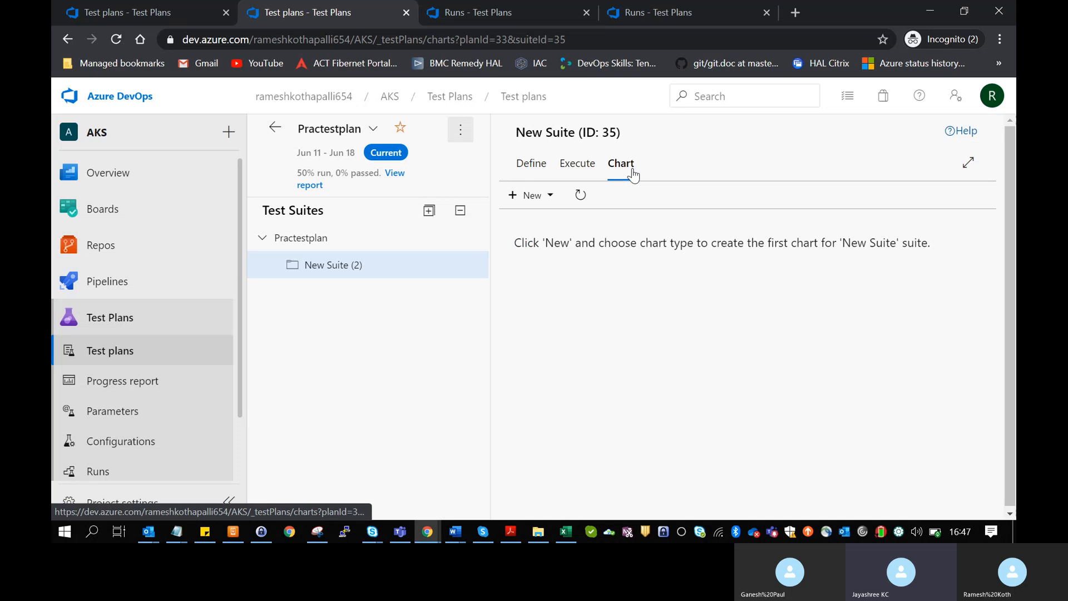
- Start a new test case chart for New Suite grouped by Area ID
{"action": "left_click", "coordinate": [544, 199]}
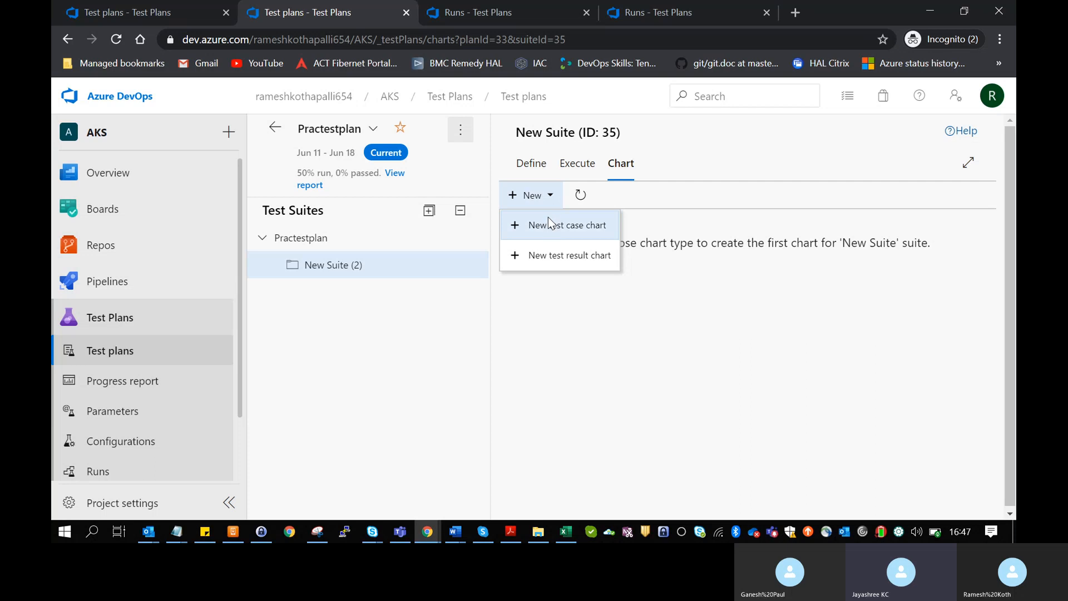
{"action": "left_click", "coordinate": [548, 223]}
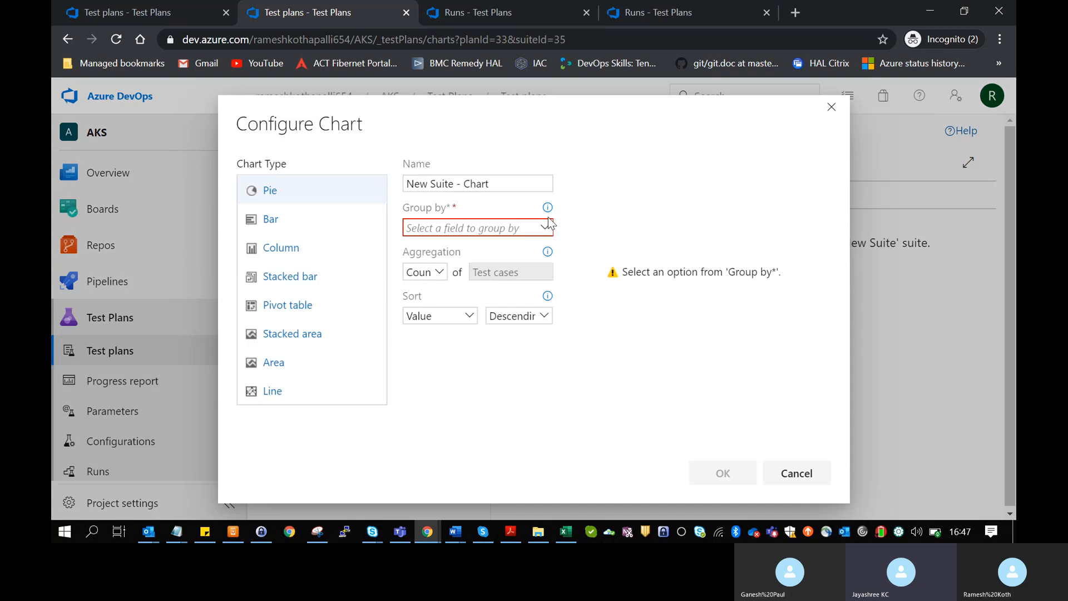
{"action": "left_click", "coordinate": [546, 228]}
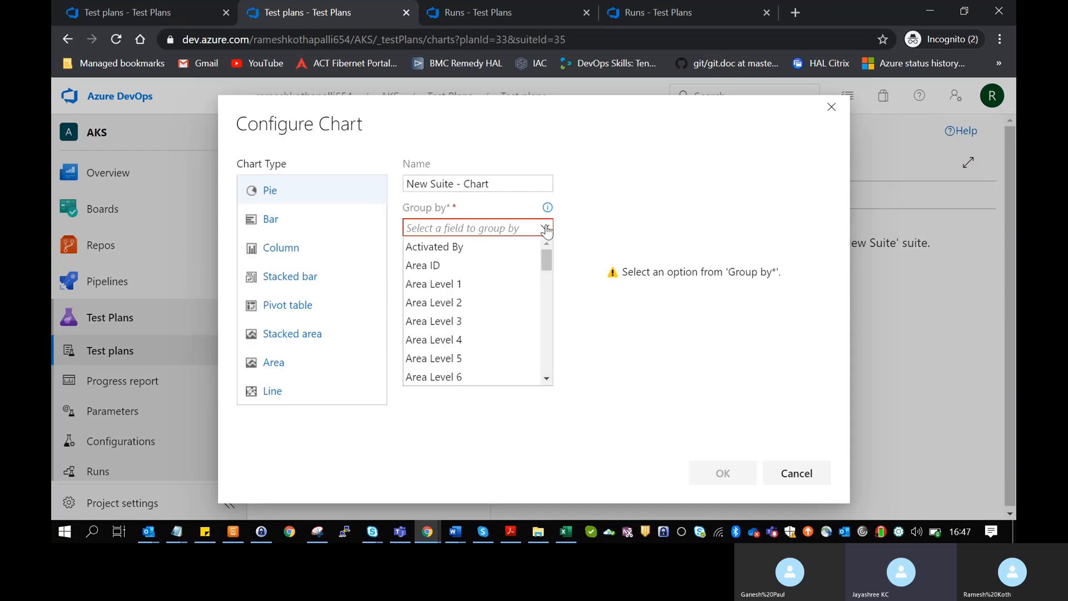
{"action": "left_click", "coordinate": [547, 229]}
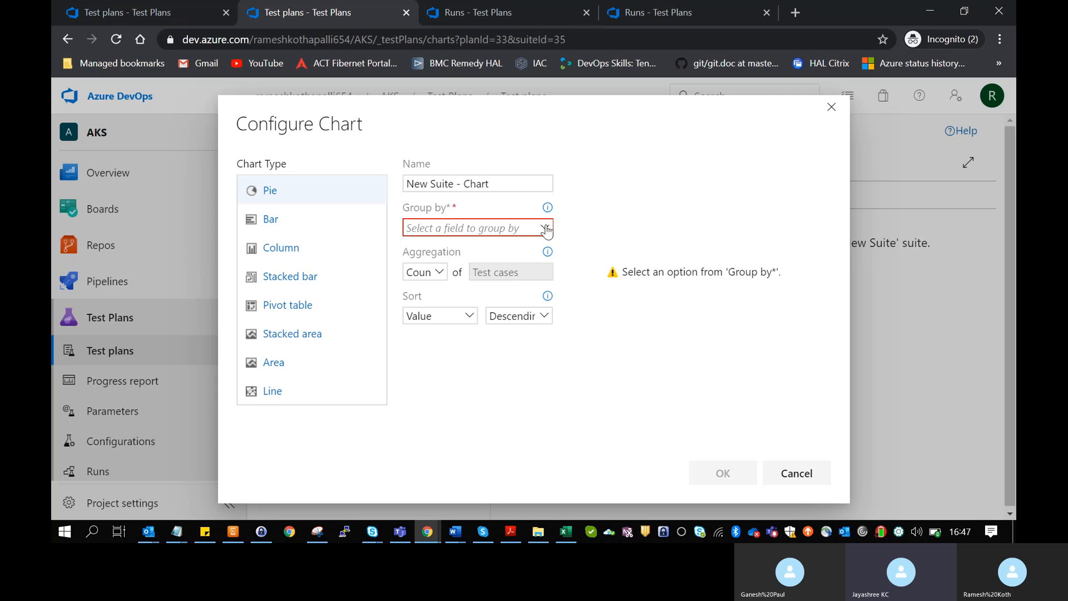
{"action": "left_click", "coordinate": [546, 229]}
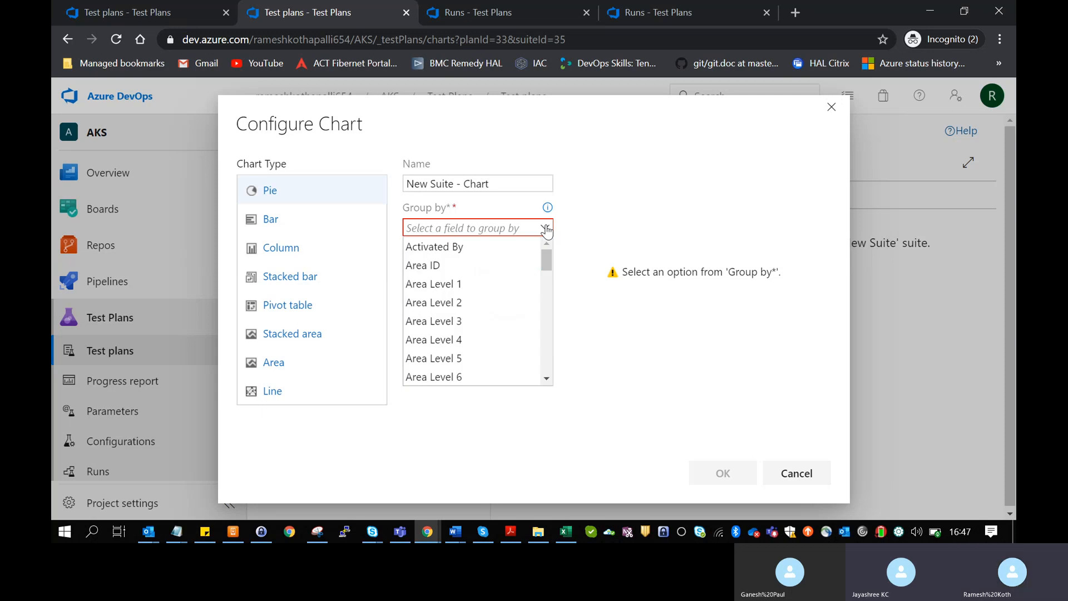
{"action": "left_click", "coordinate": [510, 270]}
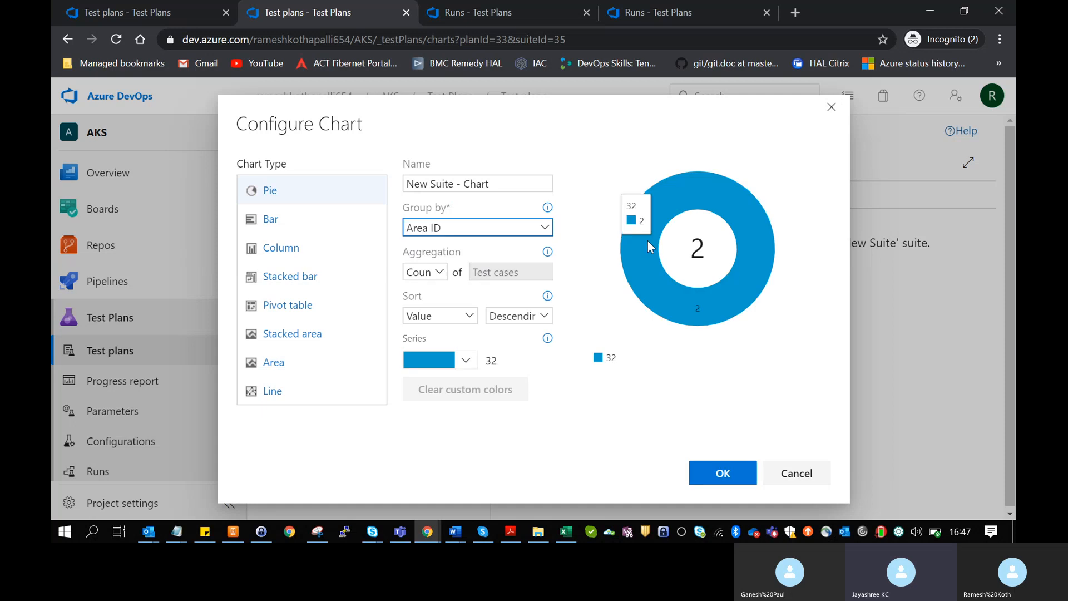
- Preview bar, column, stacked bar and pivot types, then save it as an area chart
{"action": "left_click", "coordinate": [272, 217]}
{"action": "left_click", "coordinate": [273, 259]}
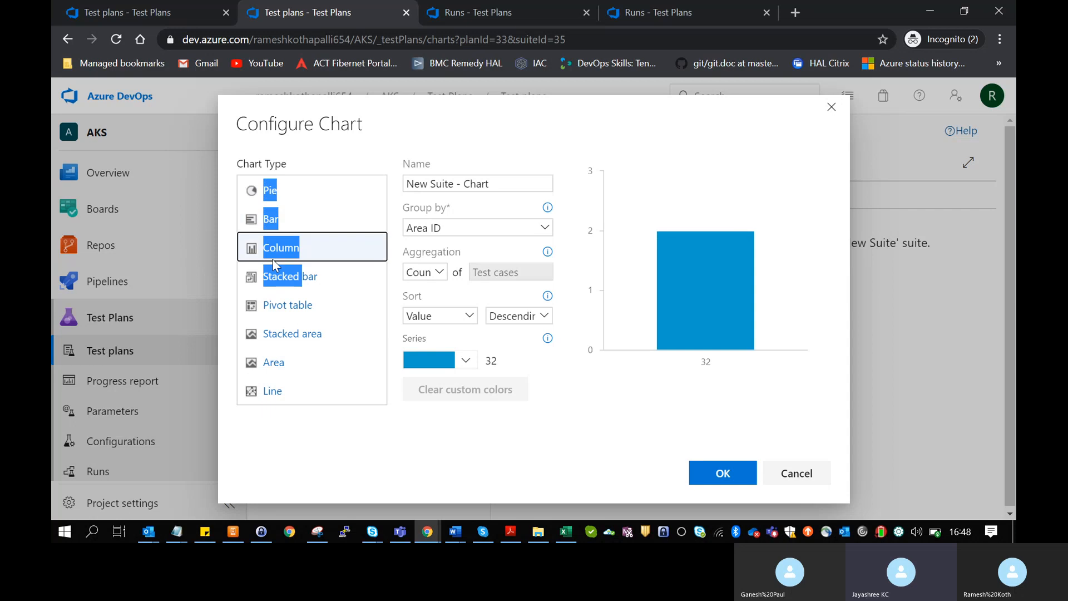
{"action": "left_click", "coordinate": [272, 282]}
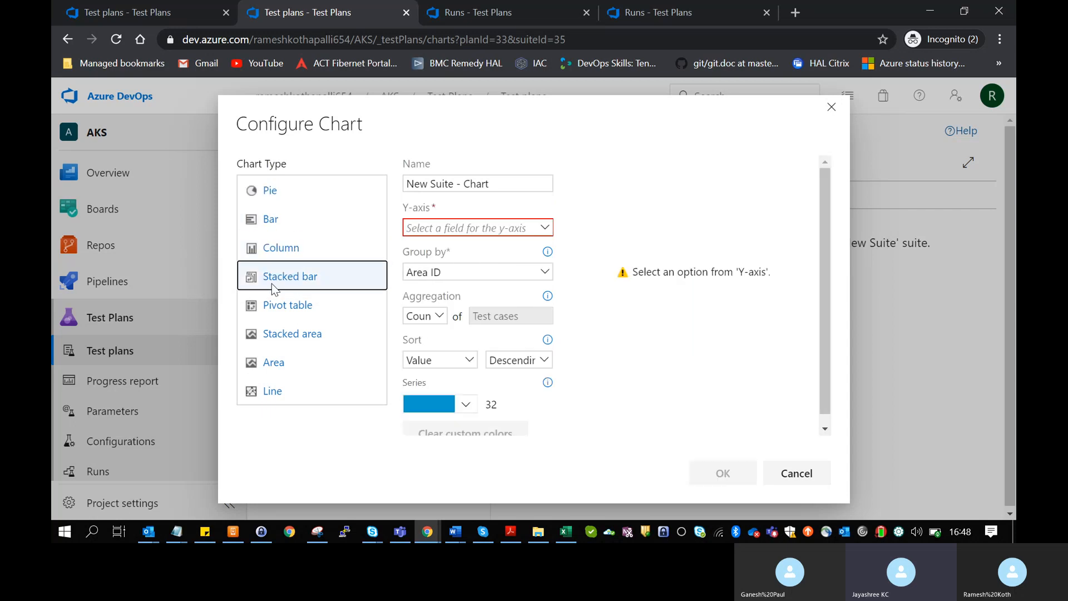
{"action": "left_click", "coordinate": [282, 313]}
{"action": "left_click", "coordinate": [277, 358]}
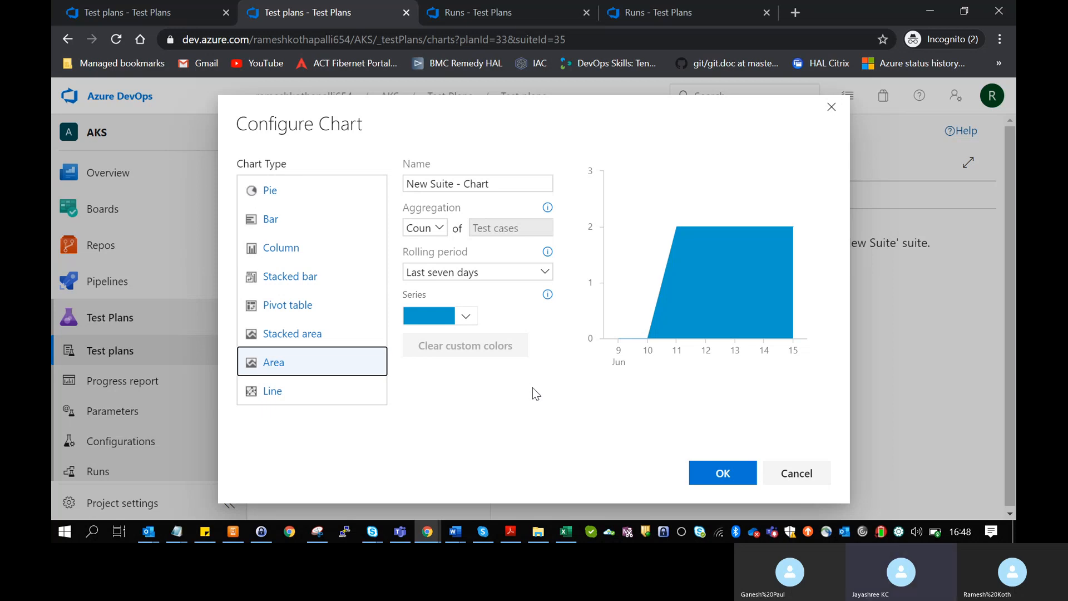
{"action": "left_click", "coordinate": [711, 469]}
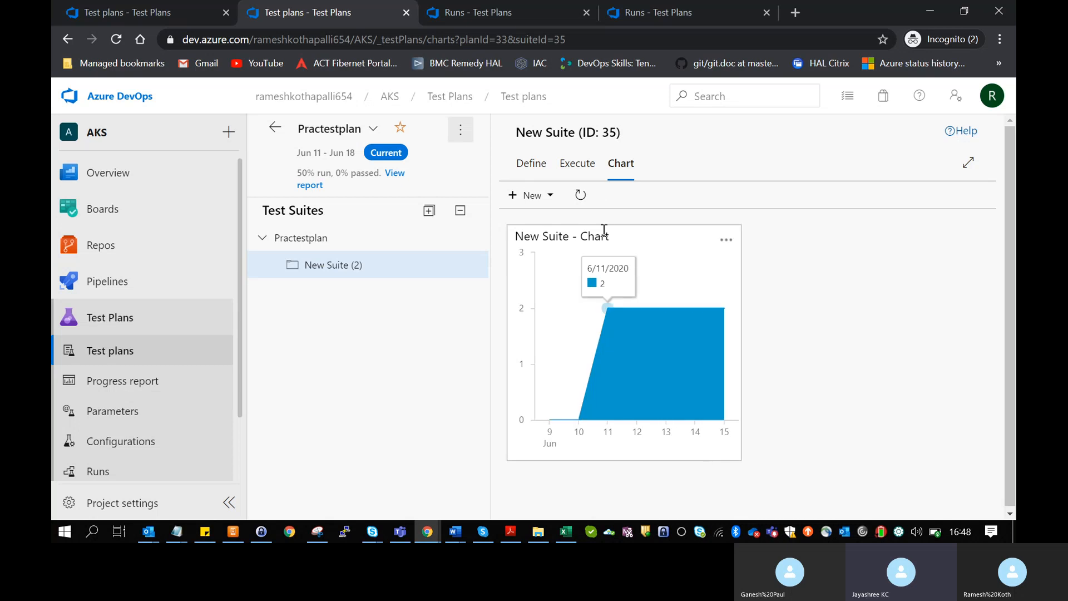
- Glance at New Suite's test points, then return to its area chart
{"action": "left_click", "coordinate": [583, 165]}
{"action": "left_click", "coordinate": [608, 166]}
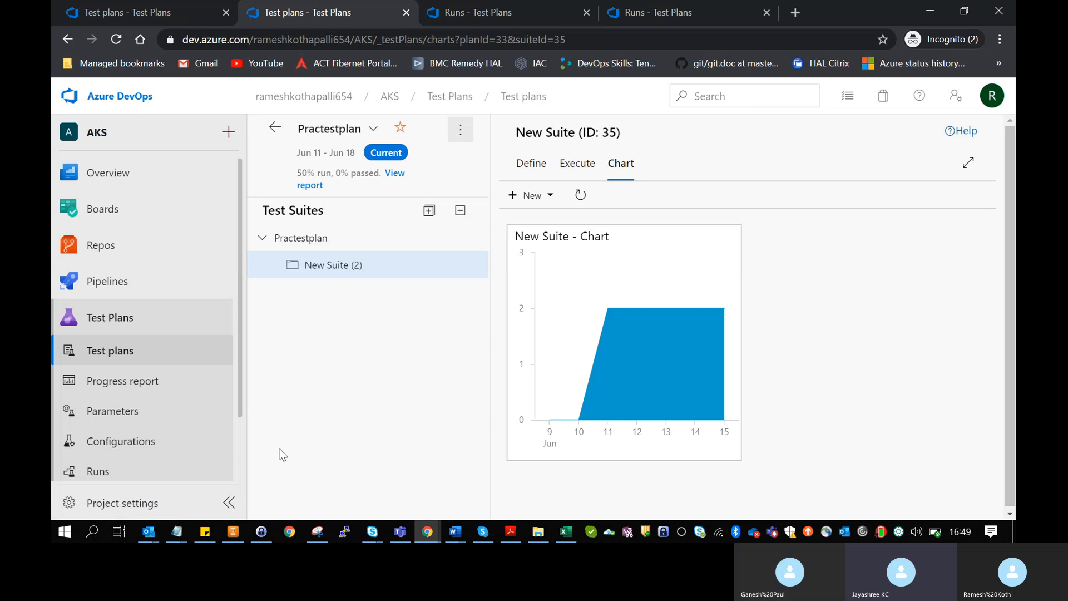
- Open the AKS team's empty Overview dashboard
{"action": "mouse_move", "coordinate": [225, 214]}
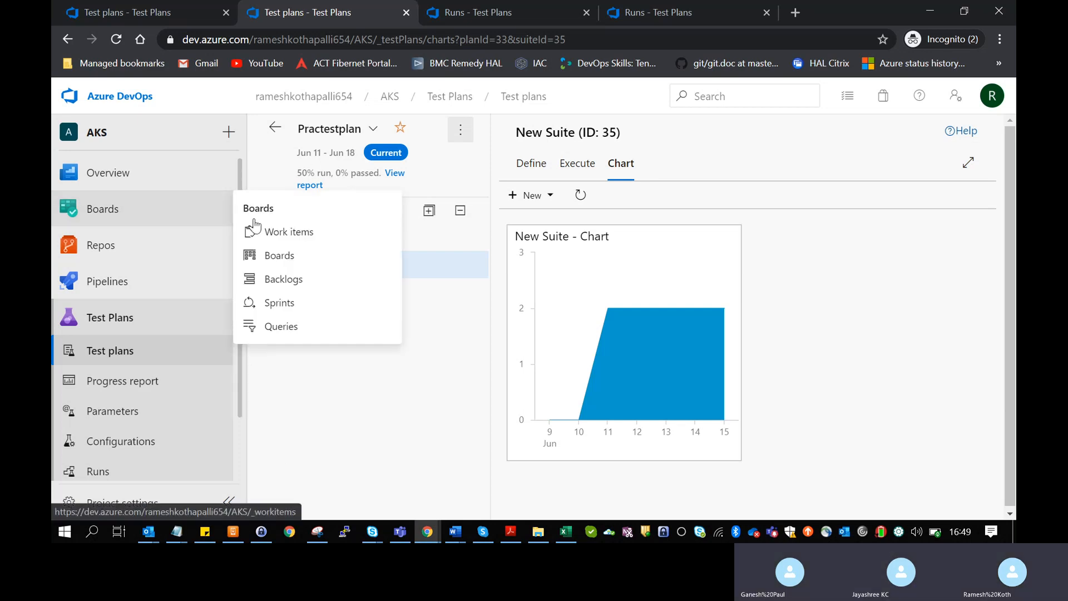
{"action": "left_click", "coordinate": [143, 175]}
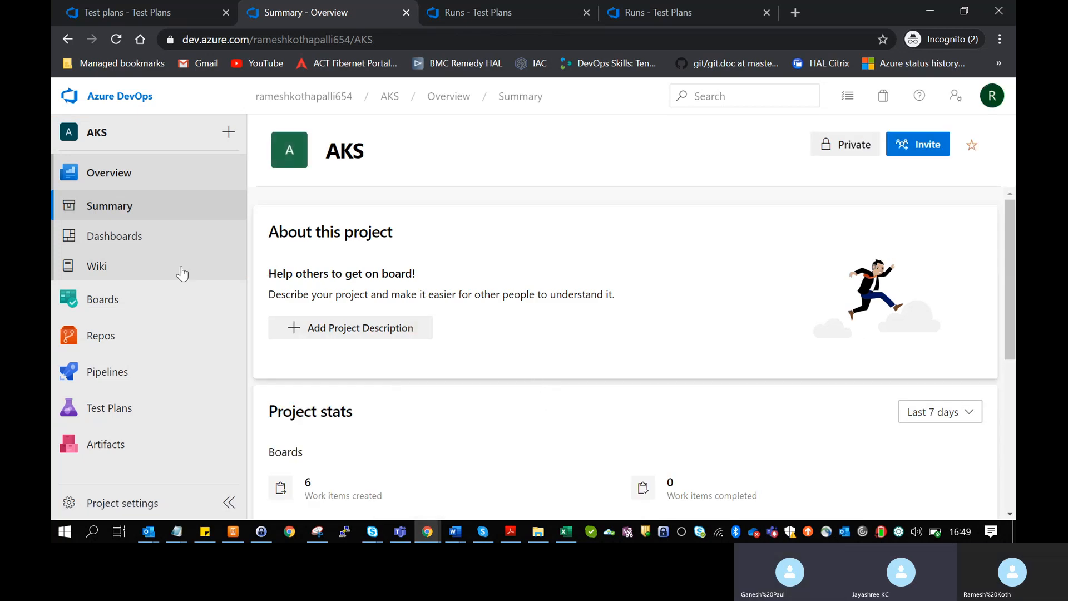
{"action": "left_click", "coordinate": [141, 235]}
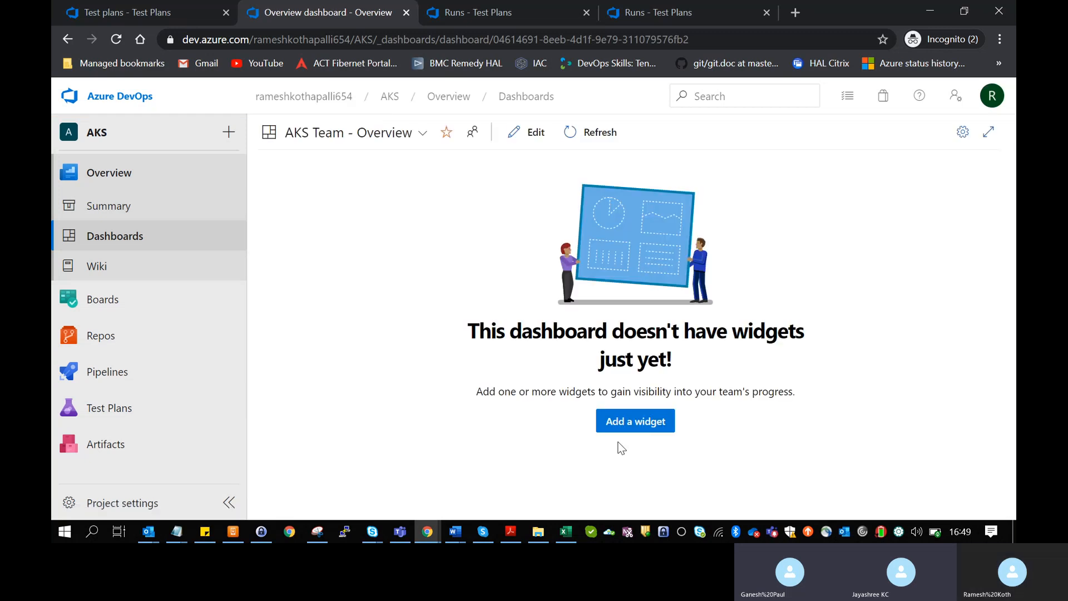
- Search the widget catalogue for 'test case' and add the Chart for Test Plans widget
{"action": "left_click", "coordinate": [622, 424]}
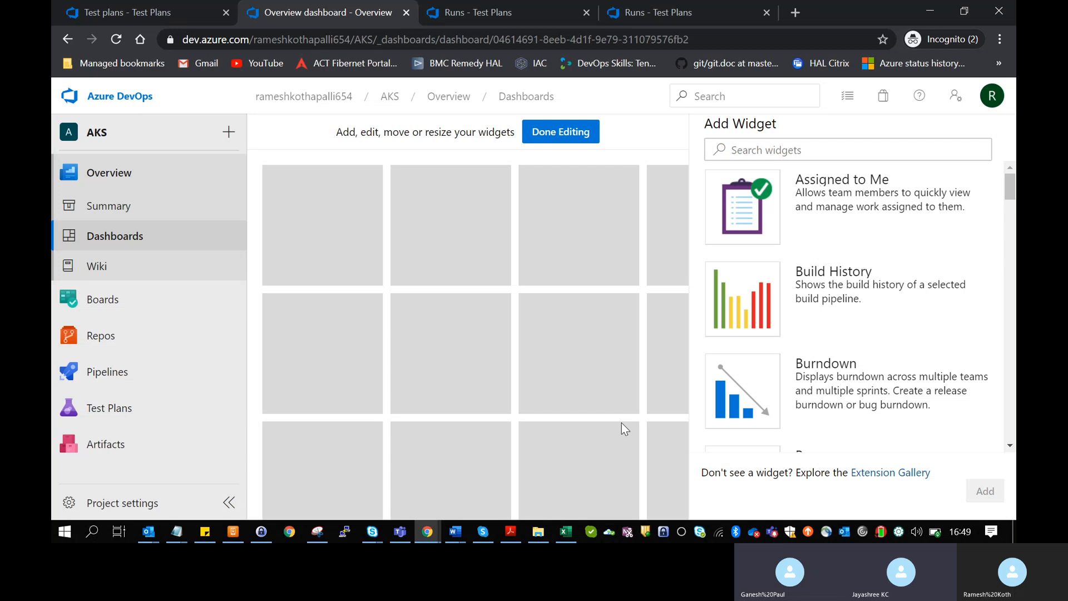
{"action": "left_click", "coordinate": [812, 146]}
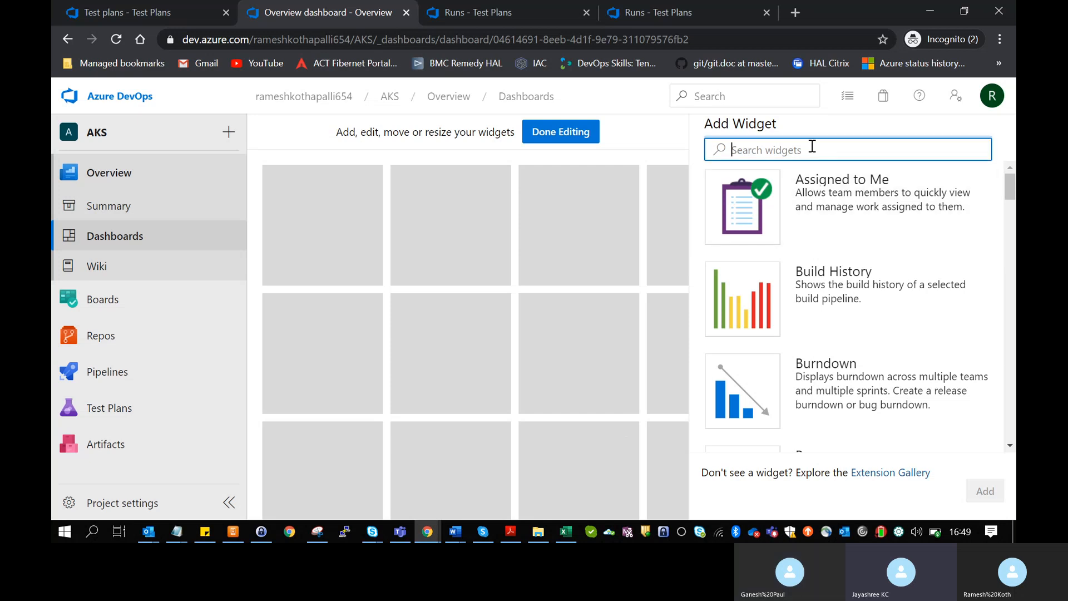
{"action": "type", "text": "testc"}
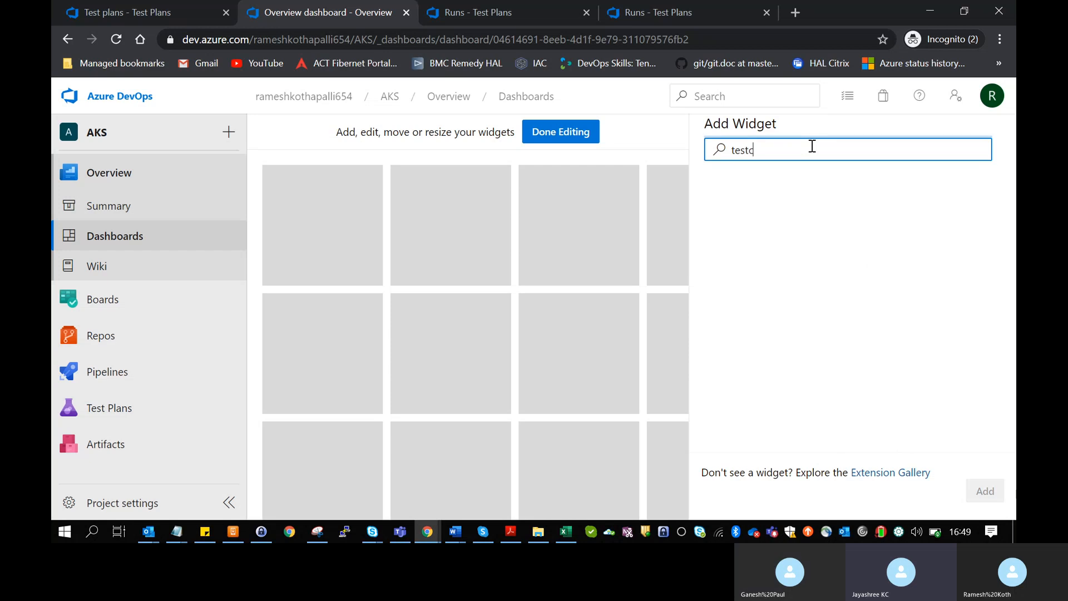
{"action": "type", "text": "as"}
{"action": "key", "text": "BackSpace"}
{"action": "key", "text": "BackSpace"}
{"action": "key", "text": "BackSpace"}
{"action": "type", "text": "cas"}
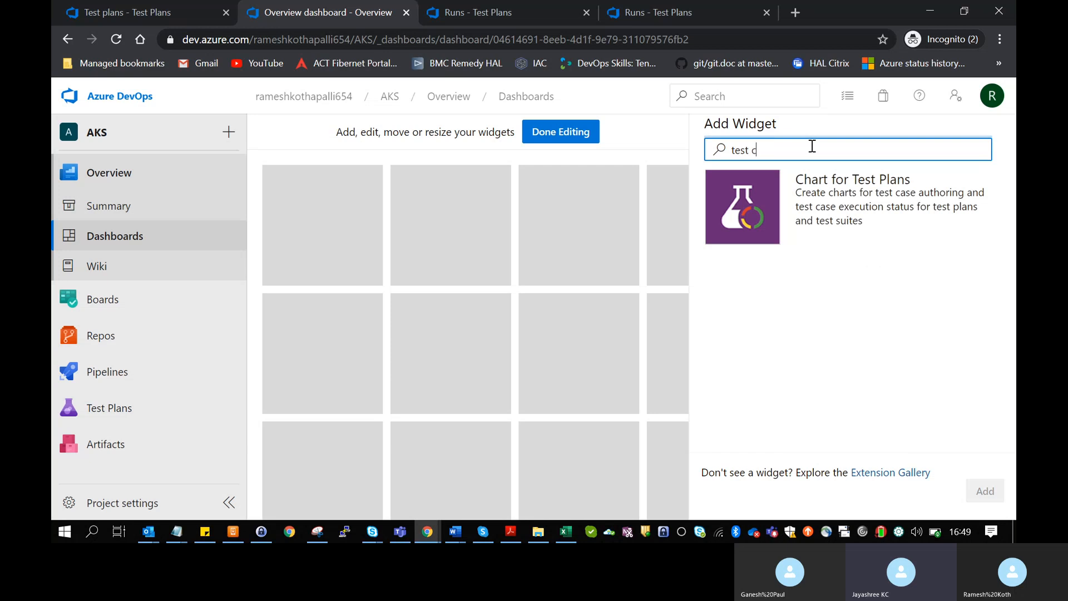
{"action": "type", "text": "e"}
{"action": "left_click", "coordinate": [809, 212]}
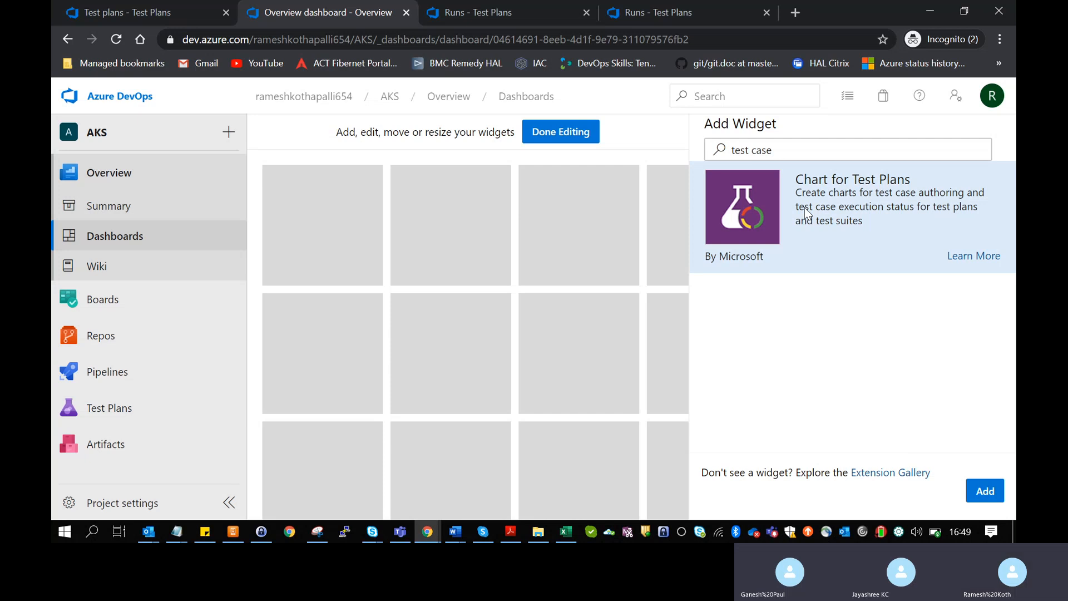
{"action": "left_click", "coordinate": [985, 491]}
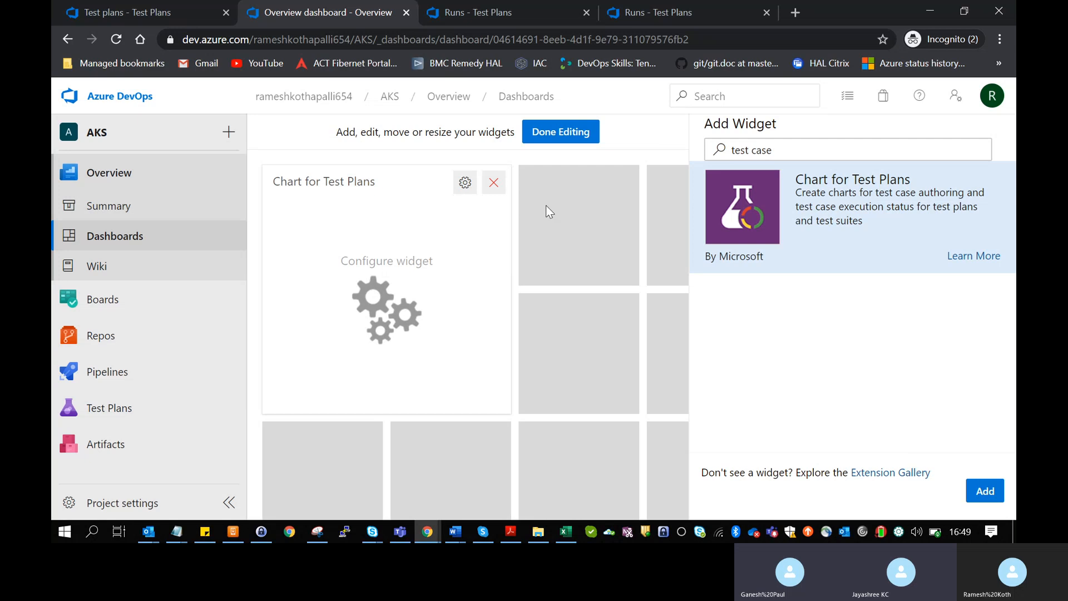
- Point the widget at Practestplan's New Suite test suite
{"action": "left_click", "coordinate": [465, 184]}
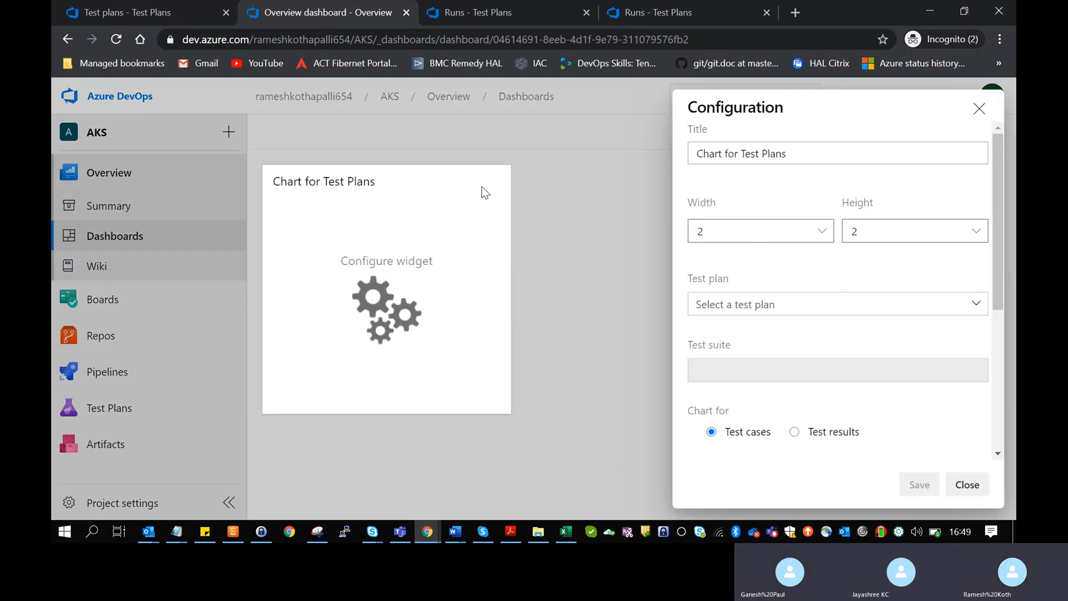
{"action": "left_click", "coordinate": [873, 305]}
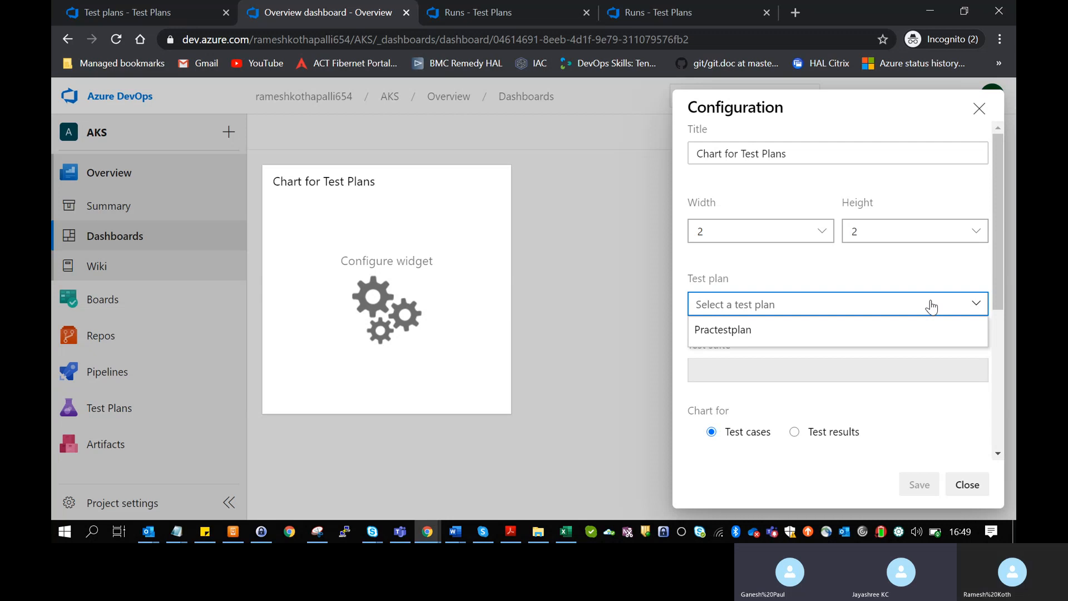
{"action": "left_click", "coordinate": [915, 328]}
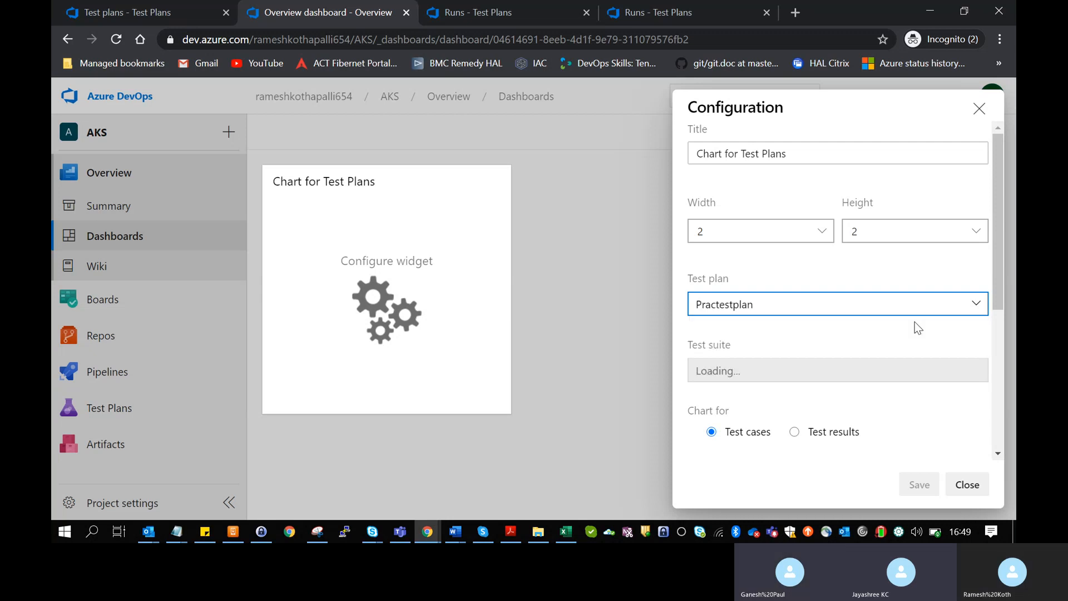
{"action": "left_click", "coordinate": [922, 376]}
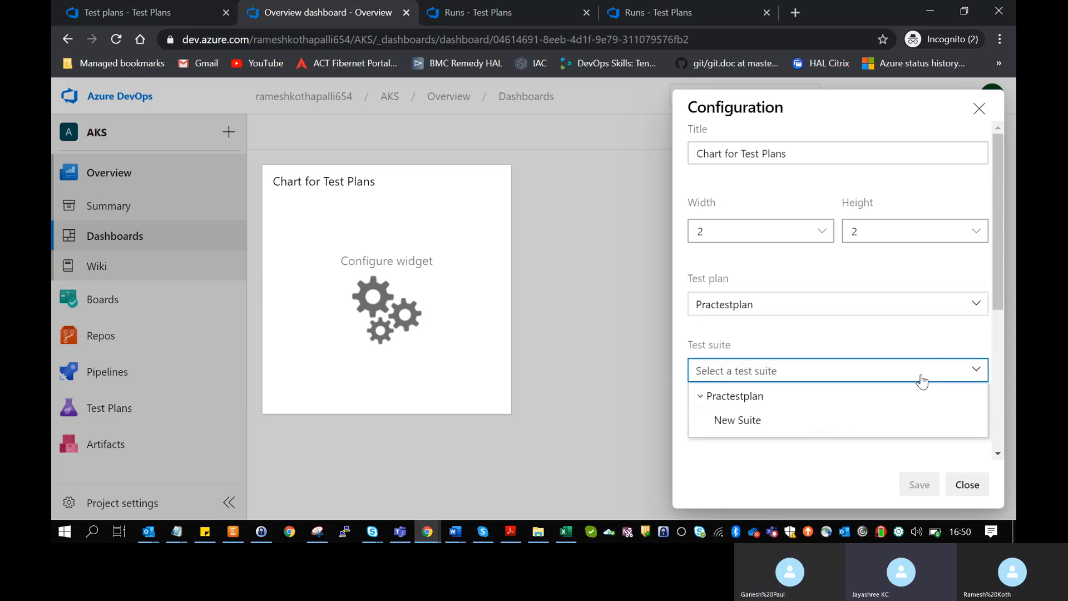
{"action": "left_click", "coordinate": [907, 423]}
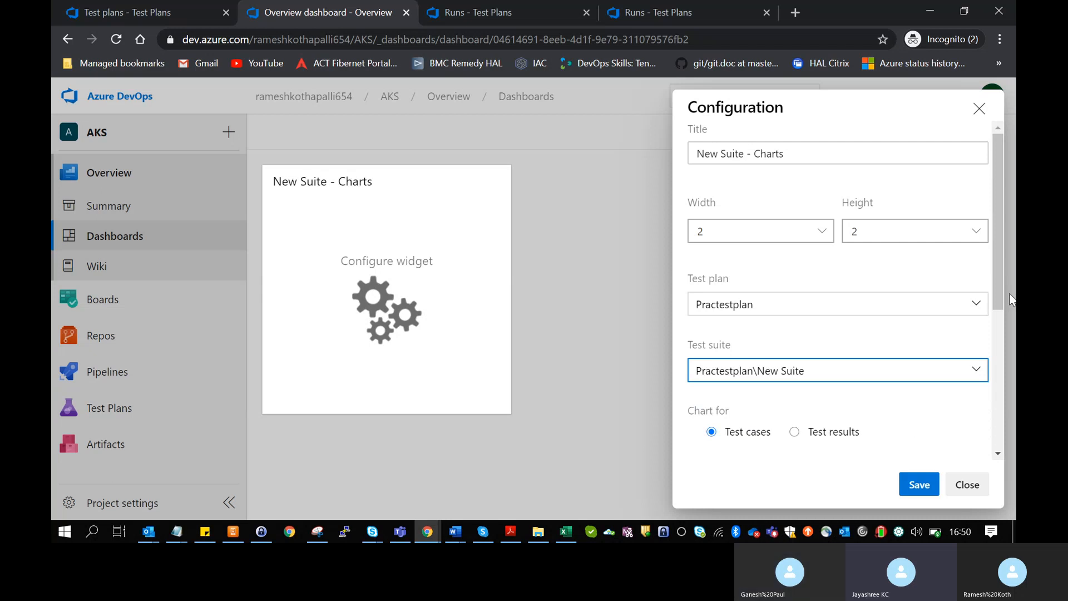
- Set the widget's chart type to Area and save its configuration
{"action": "left_click_drag", "start_coordinate": [1000, 282], "coordinate": [993, 415]}
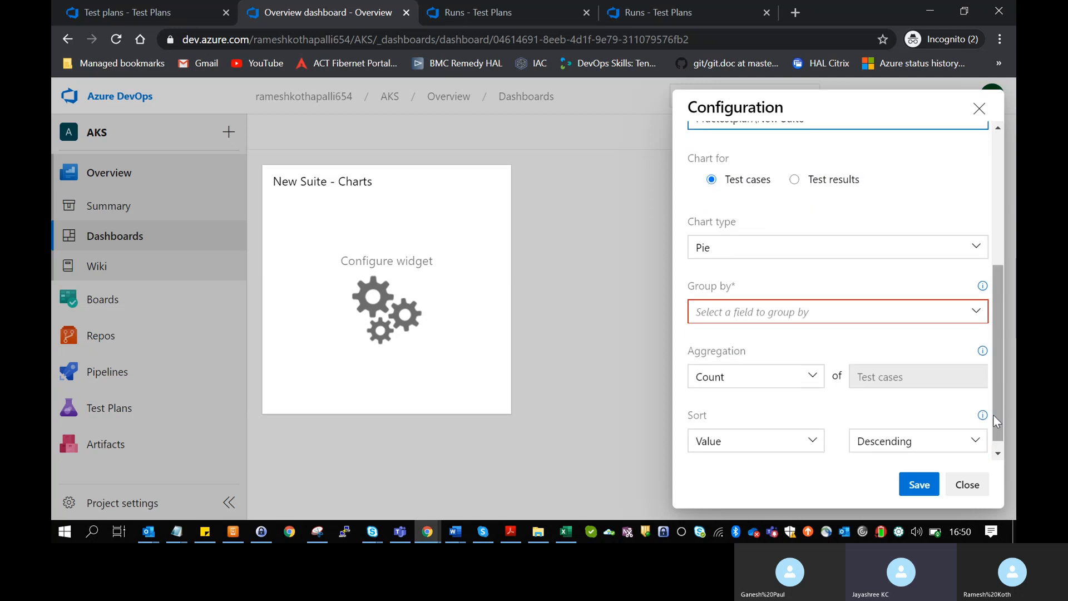
{"action": "left_click", "coordinate": [964, 253]}
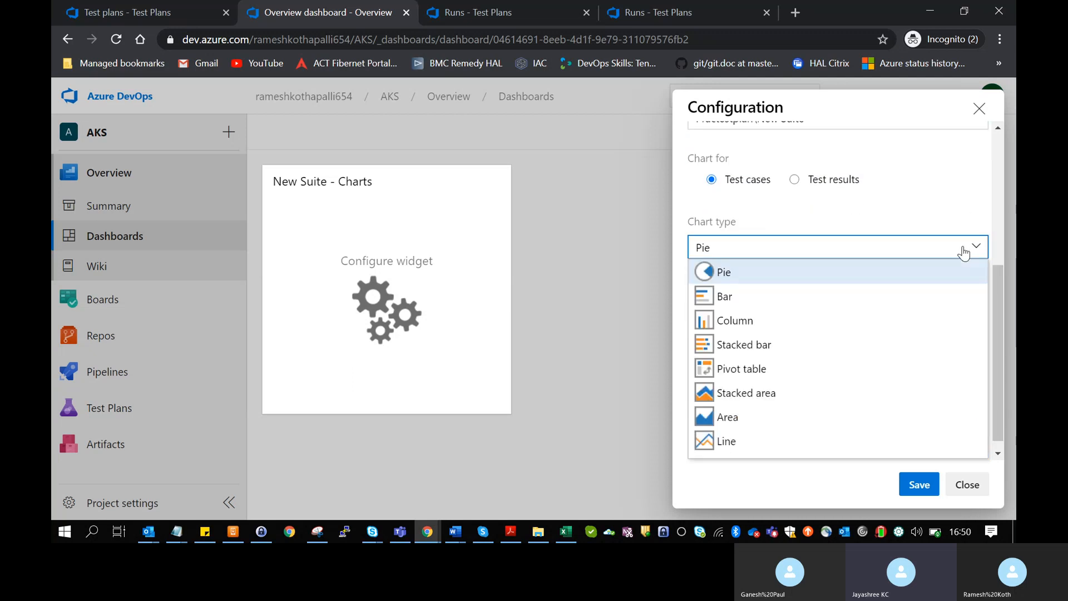
{"action": "left_click", "coordinate": [879, 418]}
{"action": "scroll", "coordinate": [865, 413], "scroll_direction": "down", "scroll_amount": 1}
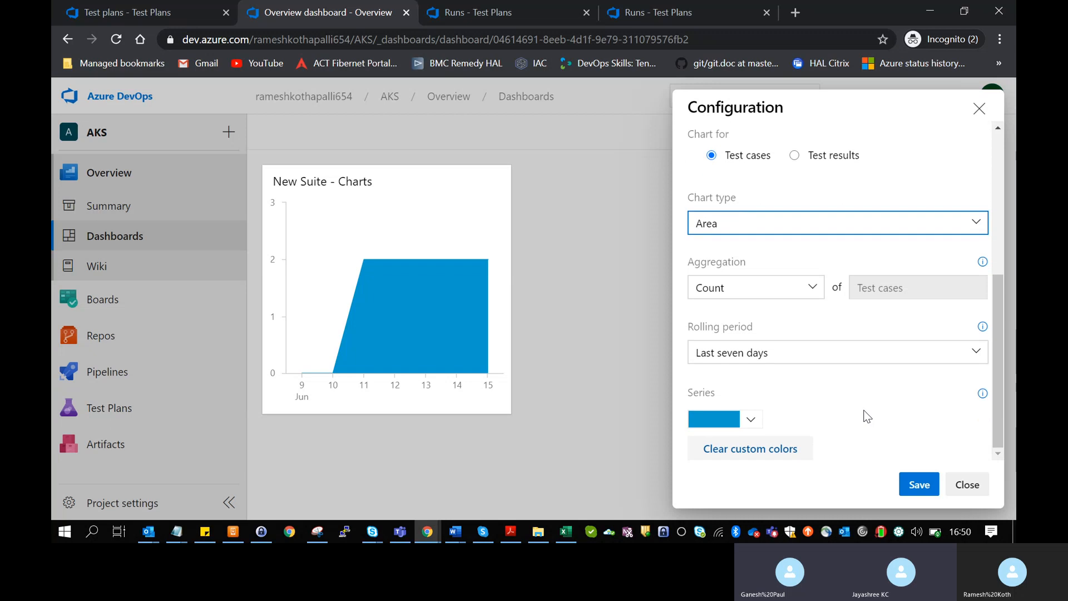
{"action": "left_click", "coordinate": [918, 486]}
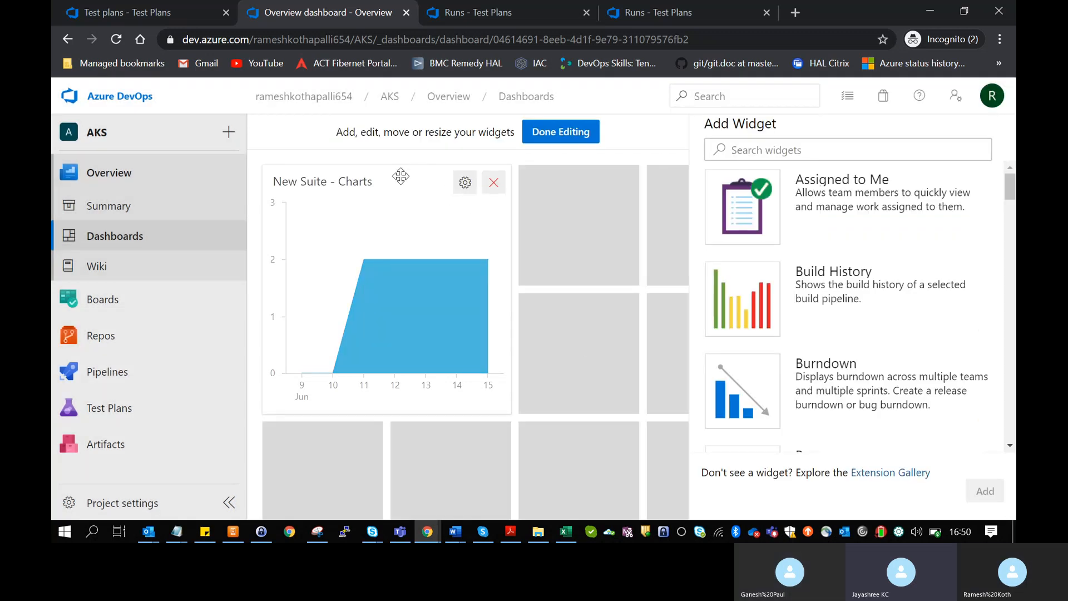
- Finish editing the dashboard to show the New Suite area widget
{"action": "left_click_drag", "start_coordinate": [409, 174], "coordinate": [447, 181]}
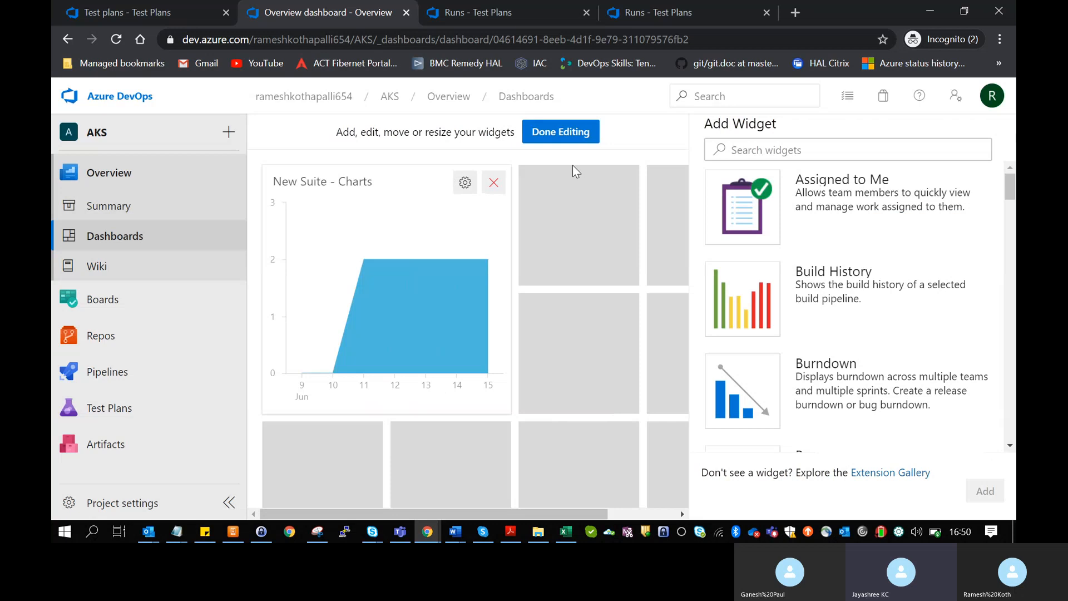
{"action": "left_click", "coordinate": [564, 134]}
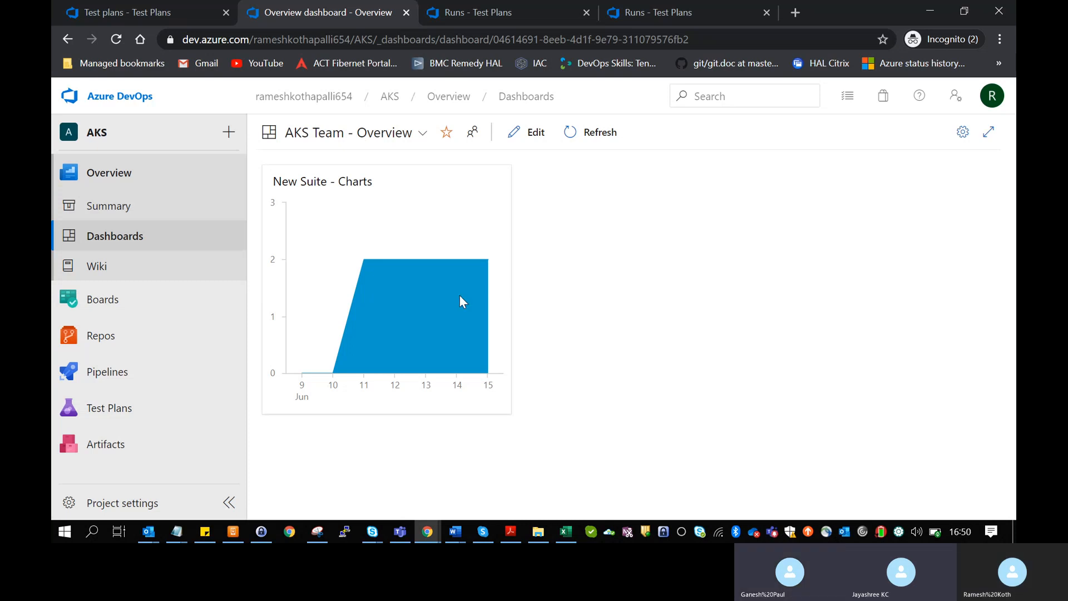
{"action": "mouse_move", "coordinate": [215, 380]}
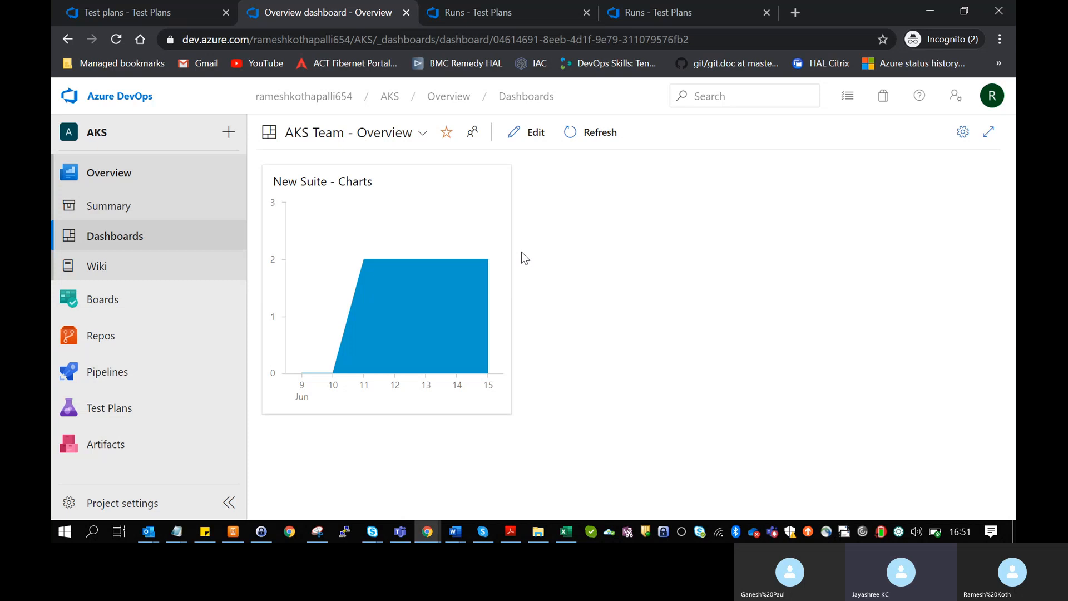
- Pass through Repos and Boards work items, then return to Practestplan's New Suite chart in Test Plans
{"action": "left_click", "coordinate": [125, 333]}
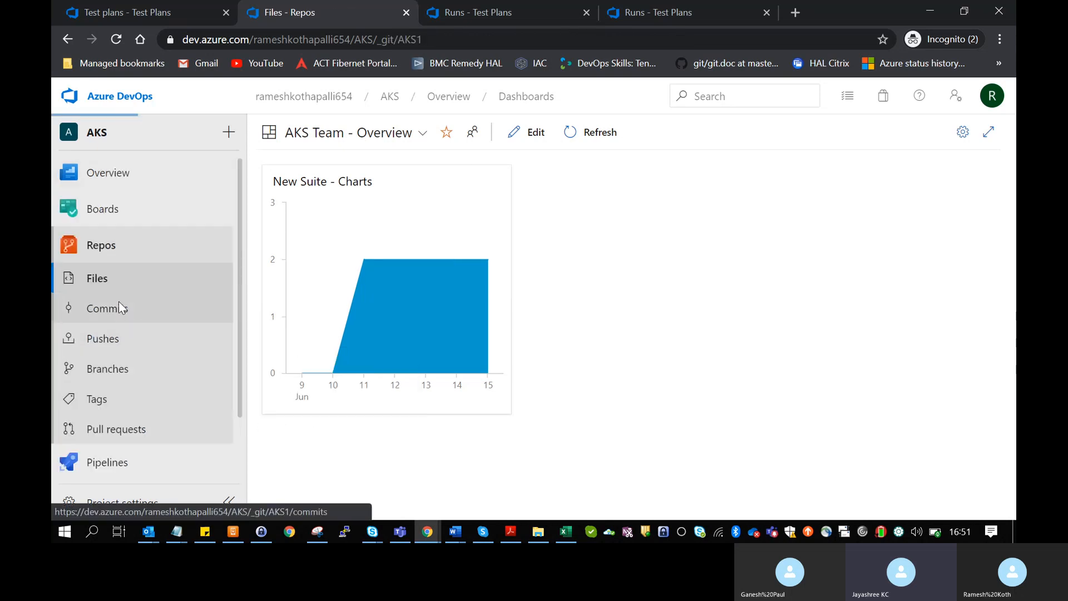
{"action": "left_click", "coordinate": [81, 218]}
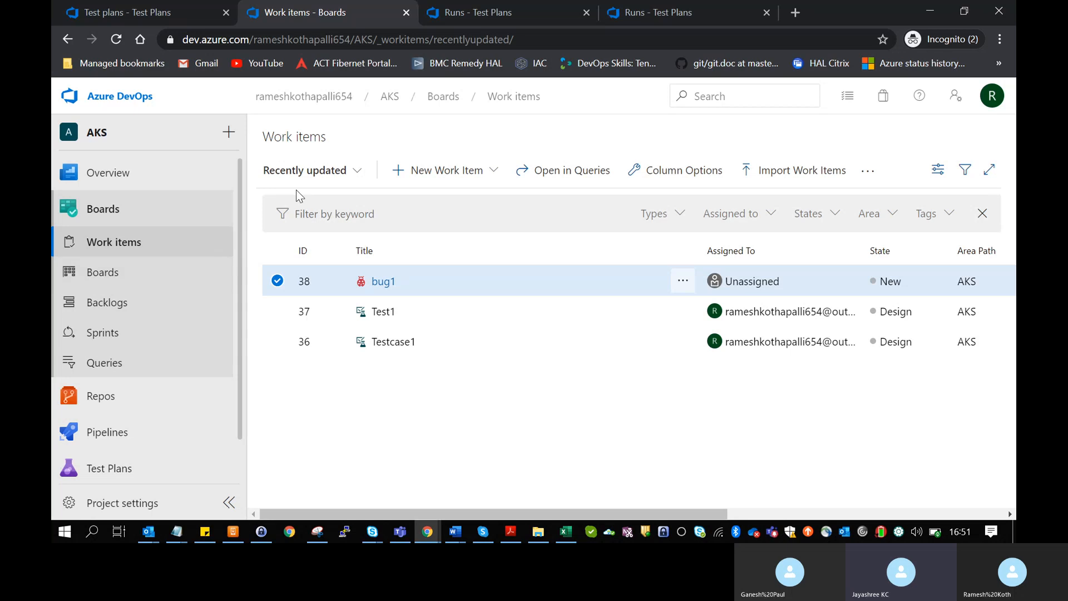
{"action": "mouse_move", "coordinate": [209, 181]}
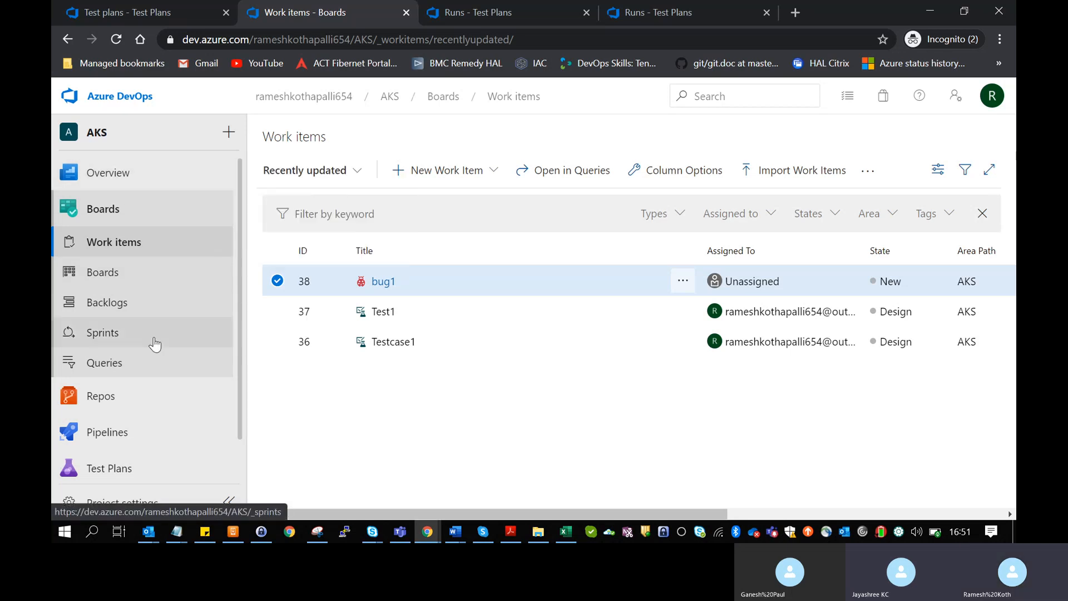
{"action": "mouse_move", "coordinate": [144, 433]}
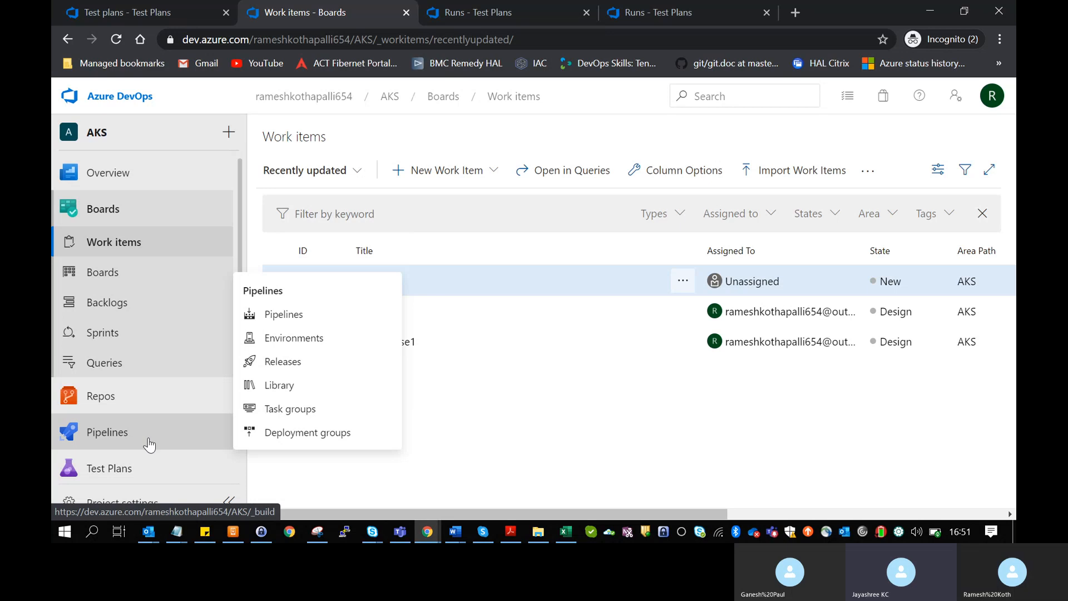
{"action": "left_click", "coordinate": [138, 473]}
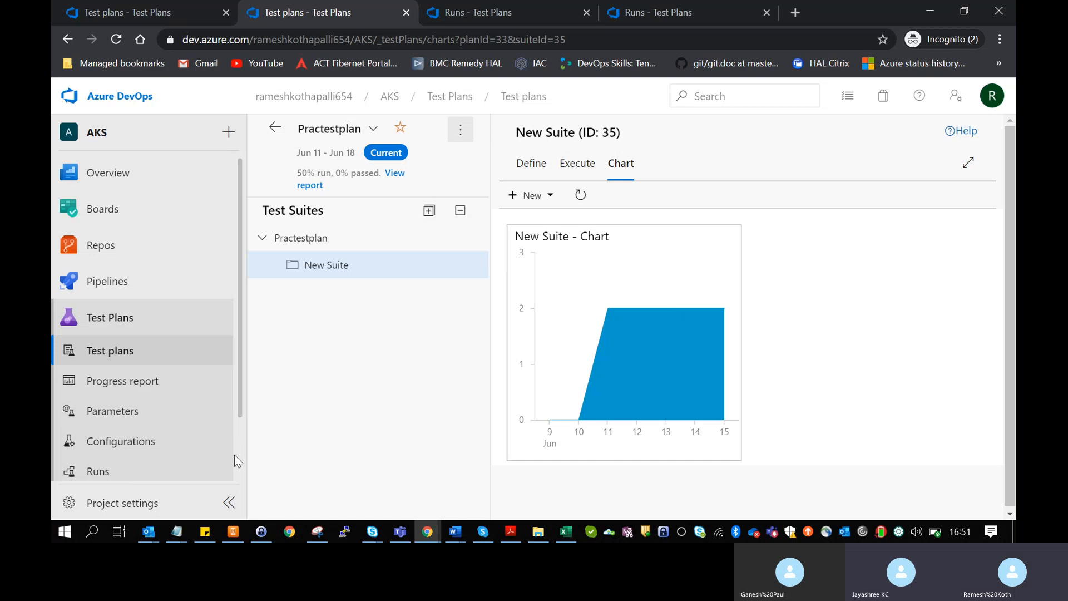
{"action": "scroll", "coordinate": [241, 449], "scroll_direction": "down", "scroll_amount": 2}
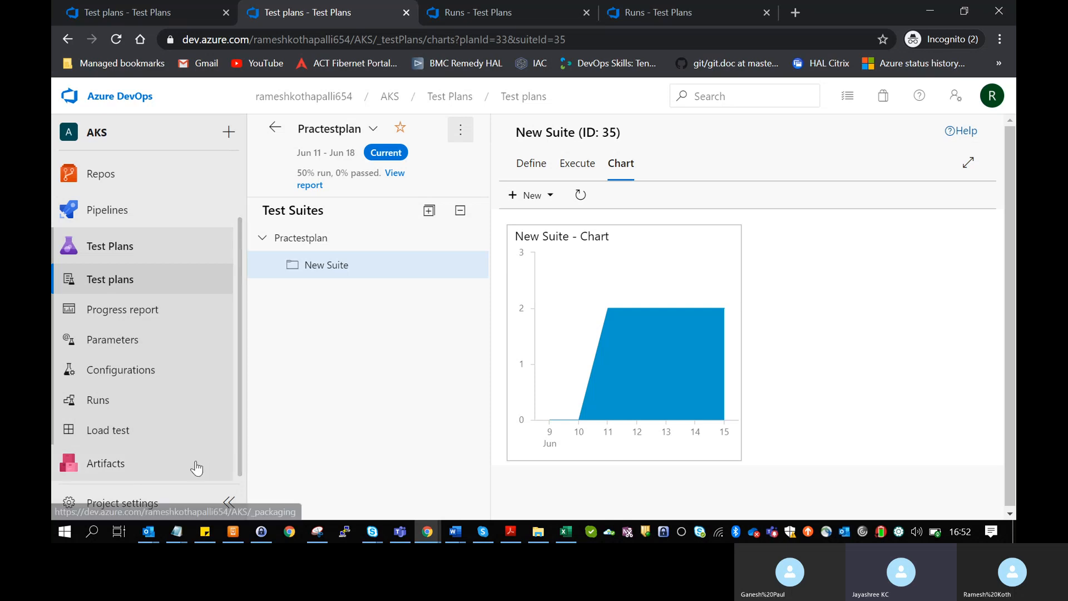
{"action": "left_click", "coordinate": [201, 320]}
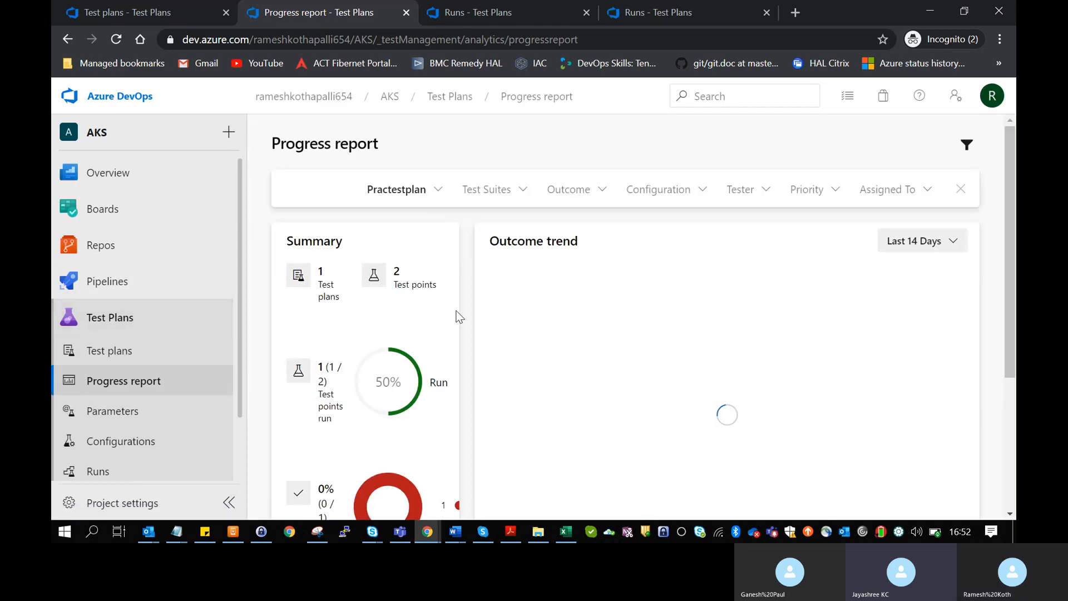
{"action": "scroll", "coordinate": [475, 376], "scroll_direction": "down", "scroll_amount": 2}
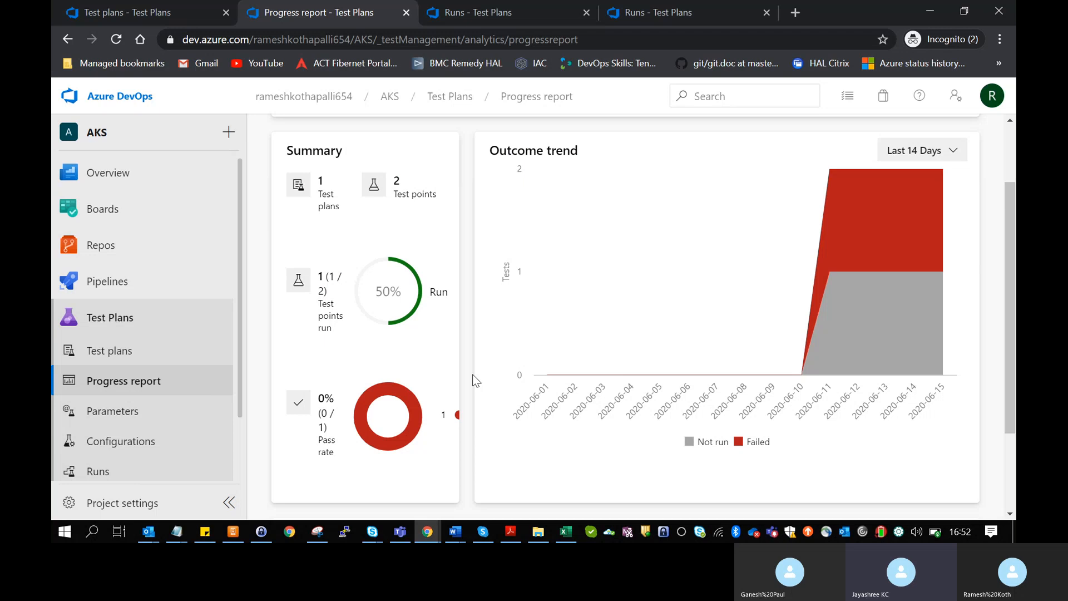
{"action": "scroll", "coordinate": [473, 377], "scroll_direction": "up", "scroll_amount": 2}
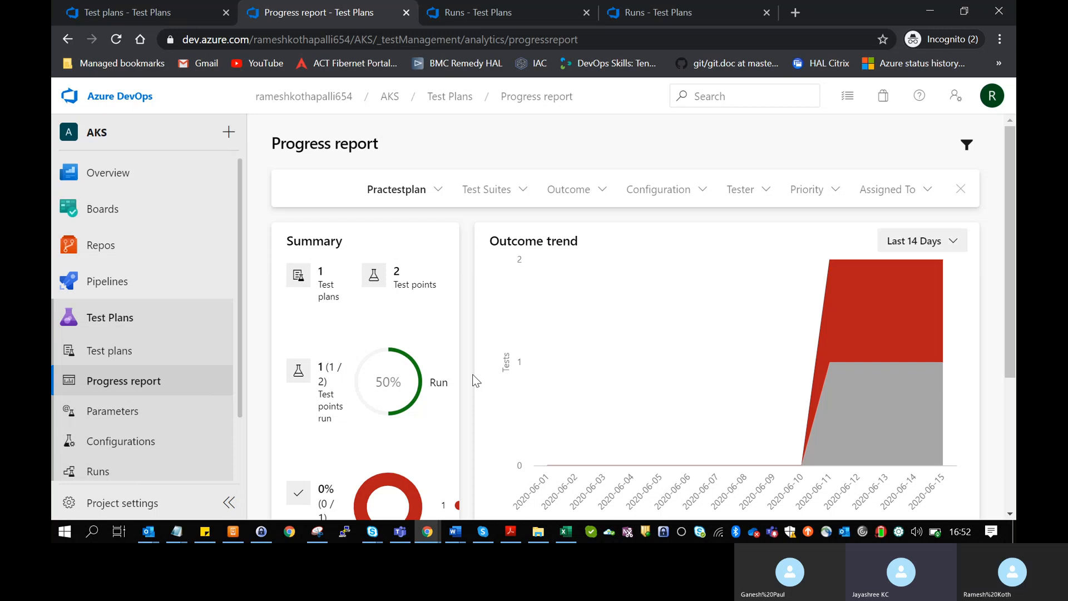
{"action": "scroll", "coordinate": [474, 381], "scroll_direction": "down", "scroll_amount": 1}
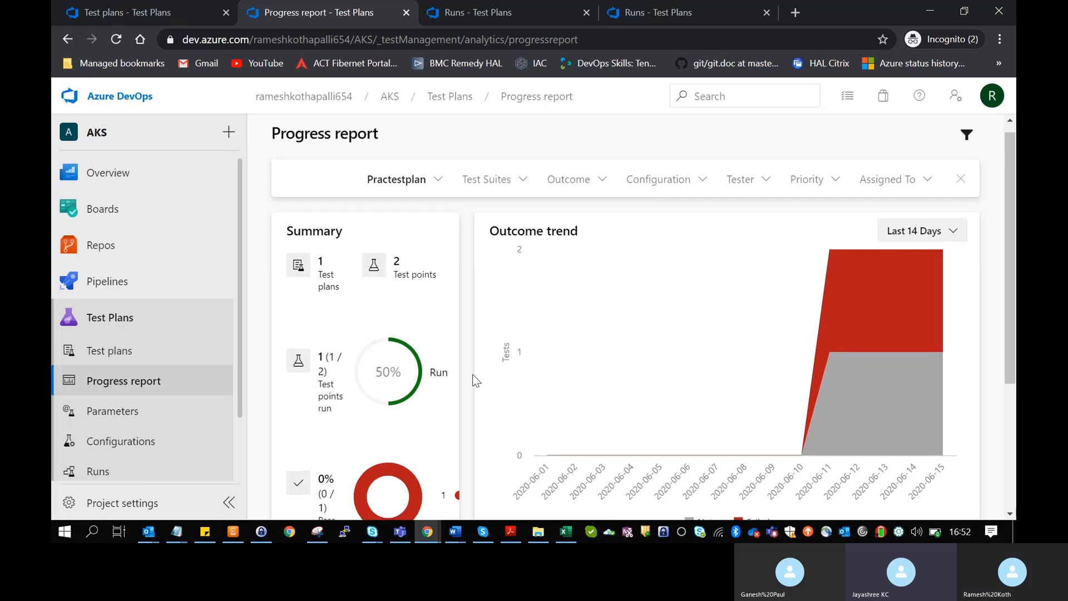
{"action": "scroll", "coordinate": [475, 373], "scroll_direction": "down", "scroll_amount": 1}
{"action": "mouse_move", "coordinate": [850, 368]}
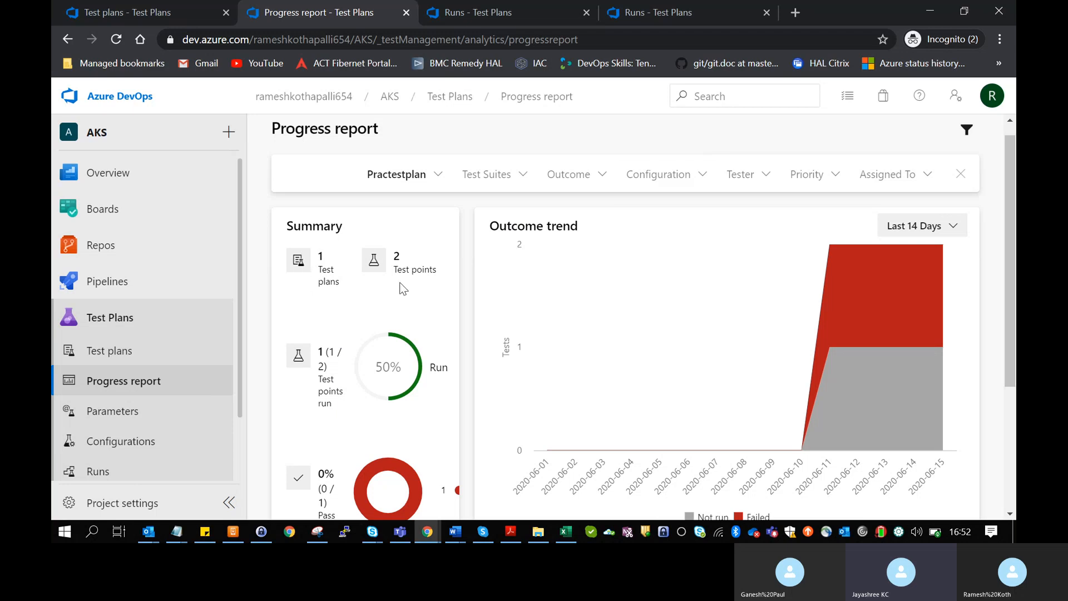
{"action": "left_click", "coordinate": [411, 178]}
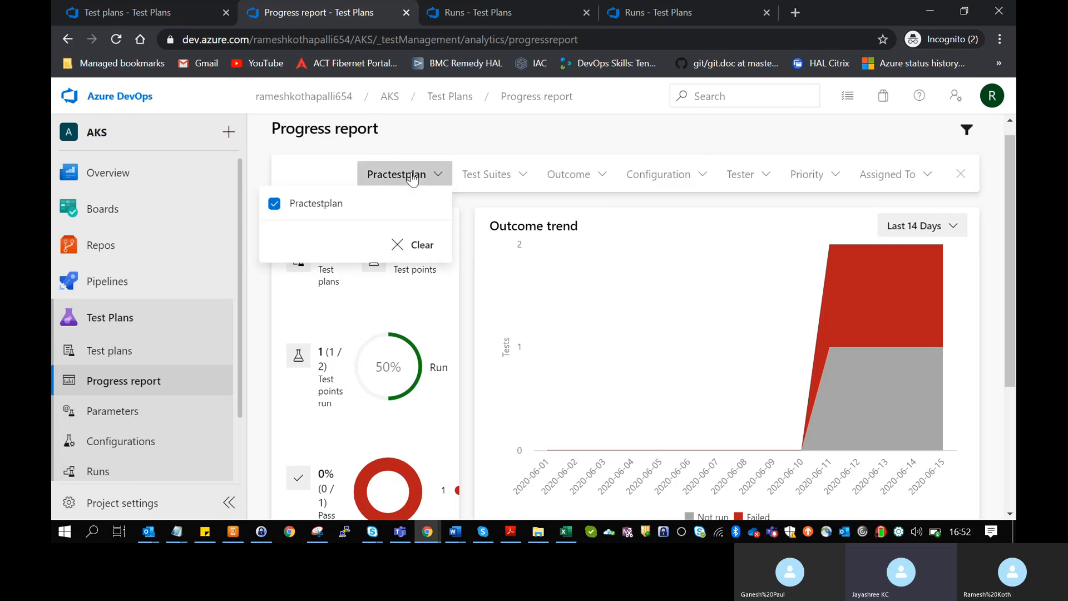
{"action": "left_click", "coordinate": [412, 178]}
{"action": "left_click", "coordinate": [411, 178]}
{"action": "left_click", "coordinate": [436, 175]}
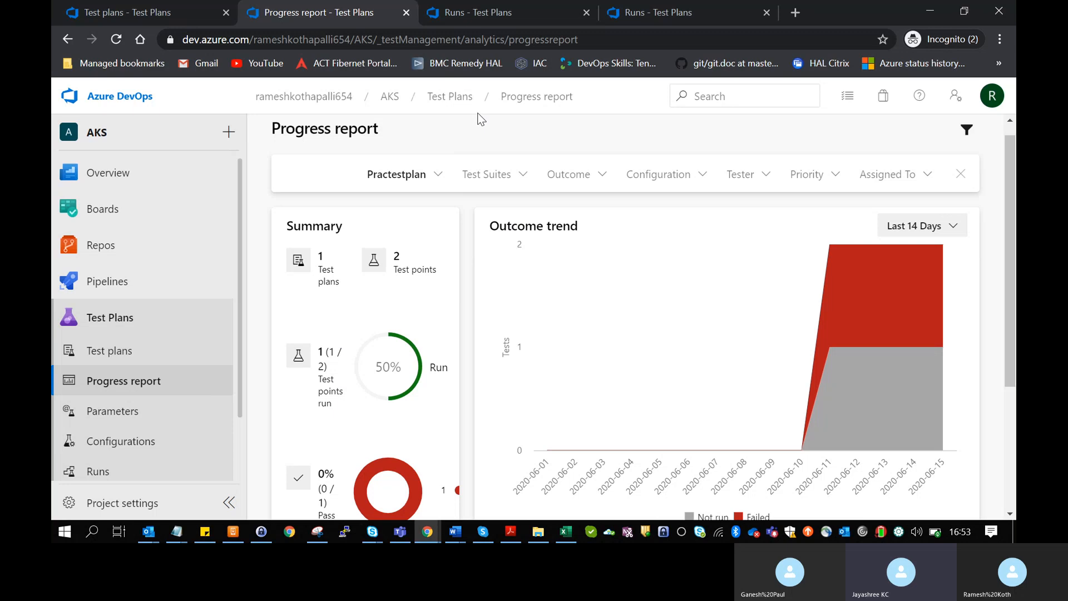
{"action": "left_click", "coordinate": [523, 176]}
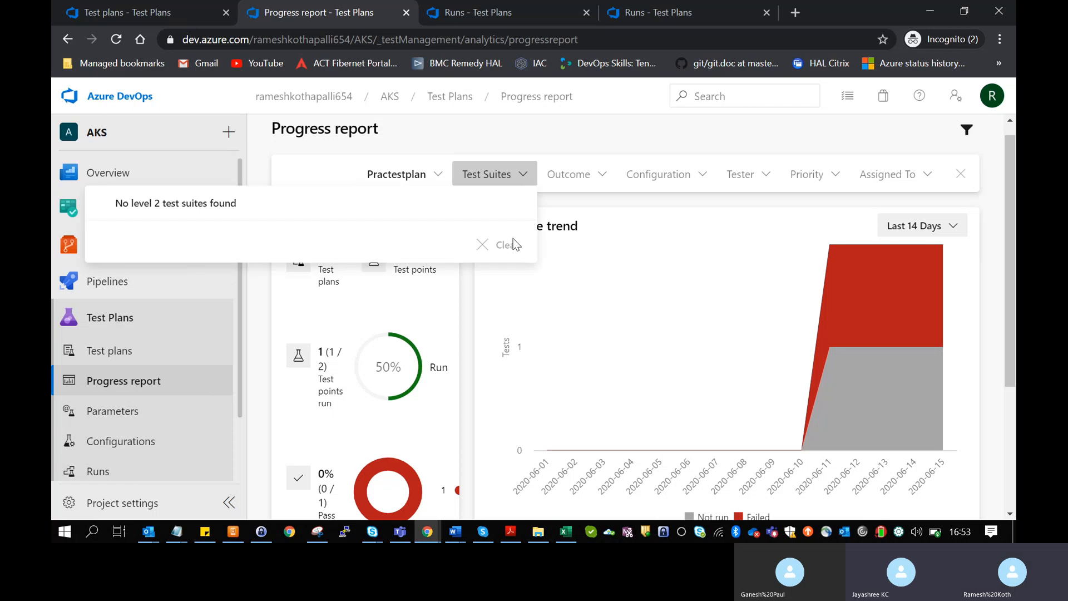
{"action": "left_click", "coordinate": [559, 141]}
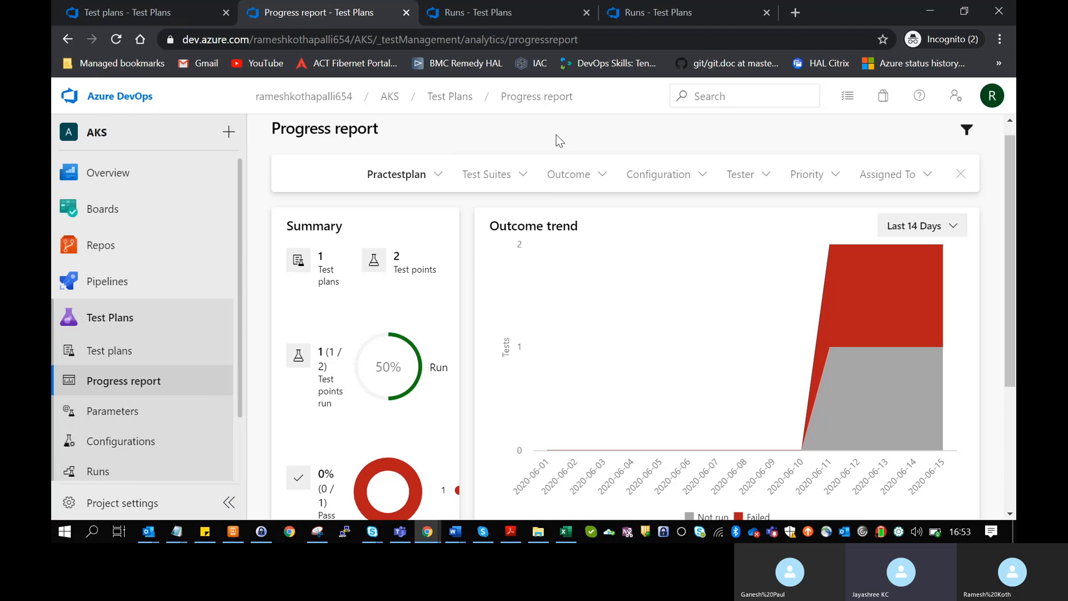
{"action": "left_click", "coordinate": [574, 176]}
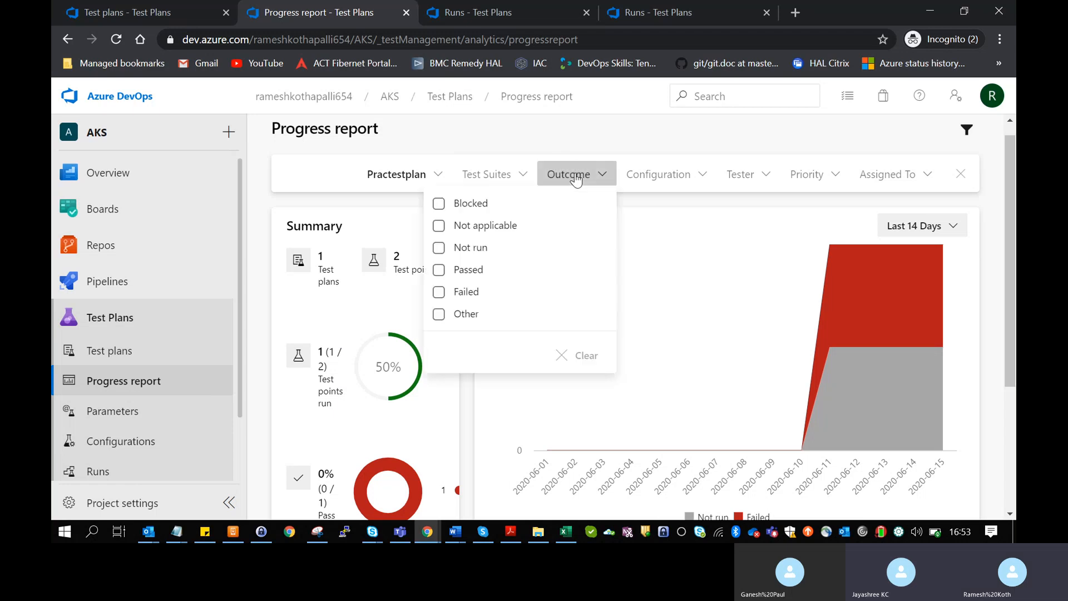
{"action": "left_click", "coordinate": [598, 143]}
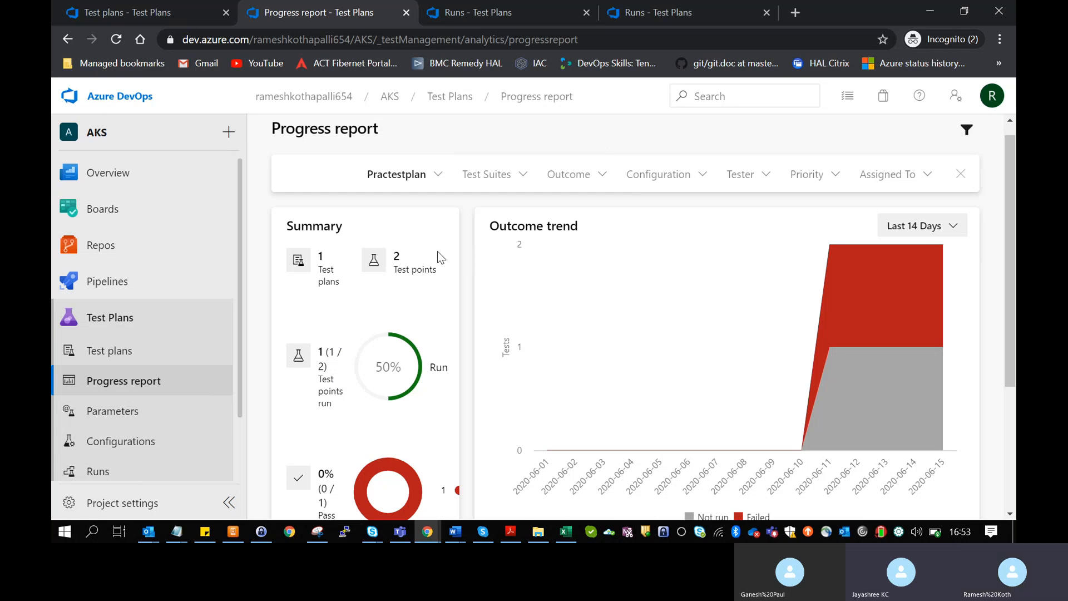
- Expand Practestplan and New Suite in the Details list, then go to the empty Parameters page
{"action": "scroll", "coordinate": [420, 333], "scroll_direction": "down", "scroll_amount": 1}
{"action": "scroll", "coordinate": [420, 333], "scroll_direction": "down", "scroll_amount": 1}
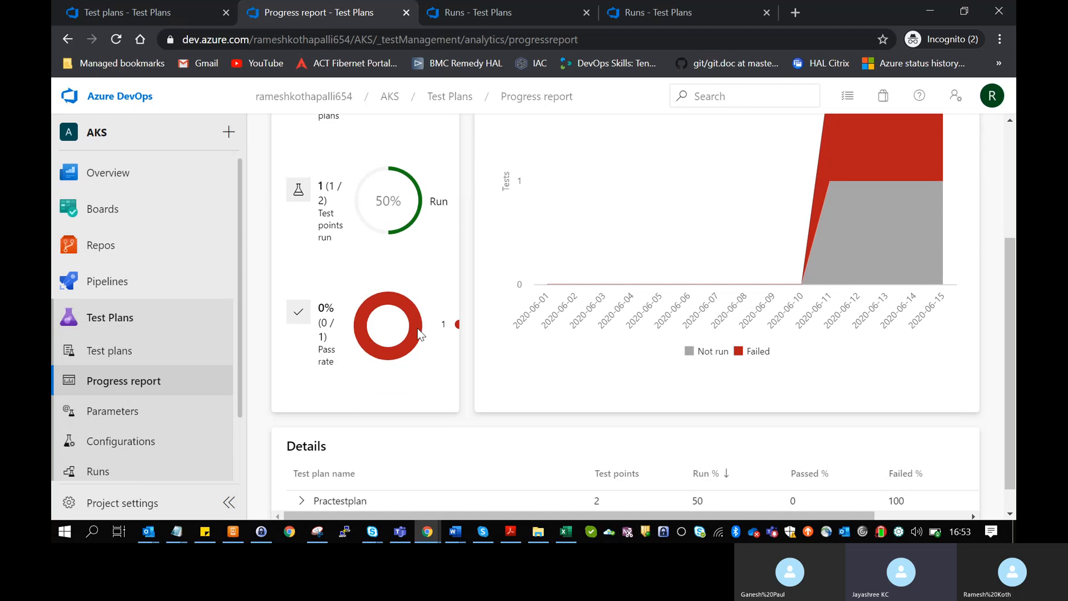
{"action": "scroll", "coordinate": [419, 333], "scroll_direction": "down", "scroll_amount": 1}
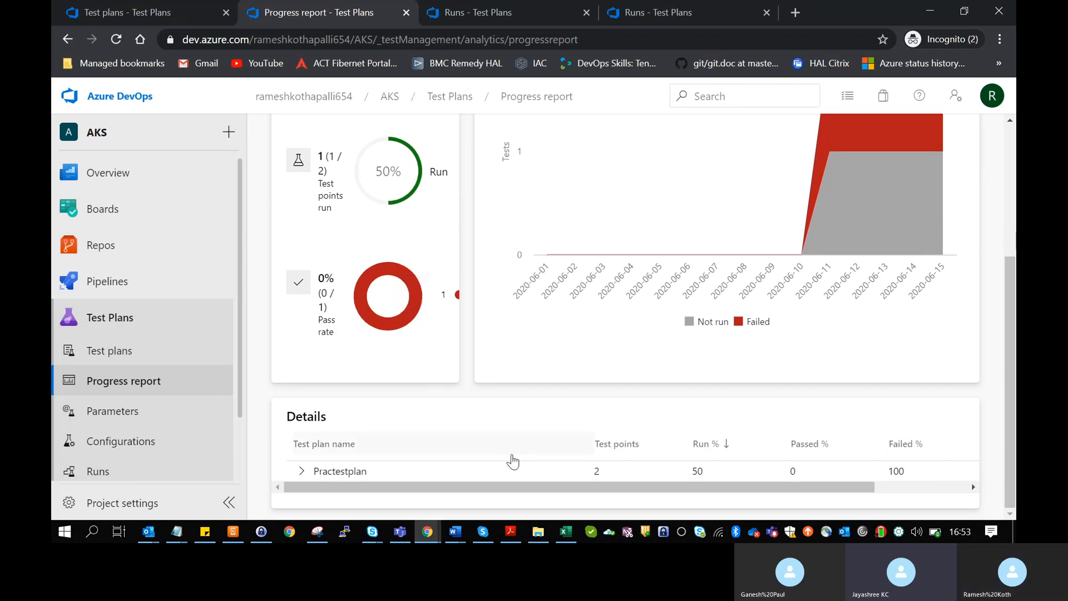
{"action": "left_click_drag", "start_coordinate": [495, 487], "coordinate": [626, 486]}
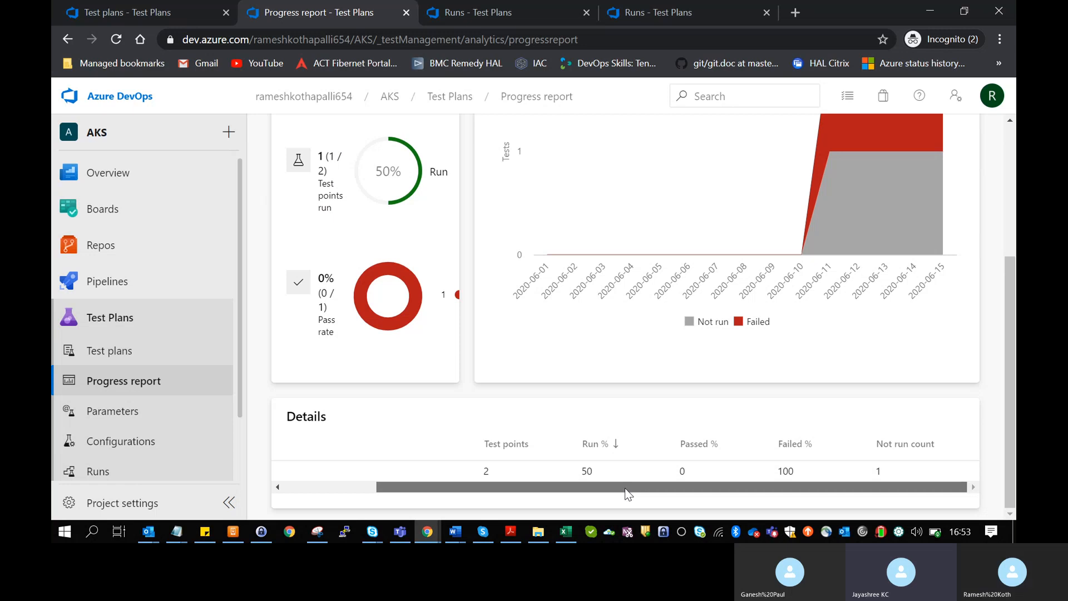
{"action": "left_click_drag", "start_coordinate": [578, 487], "coordinate": [485, 491]}
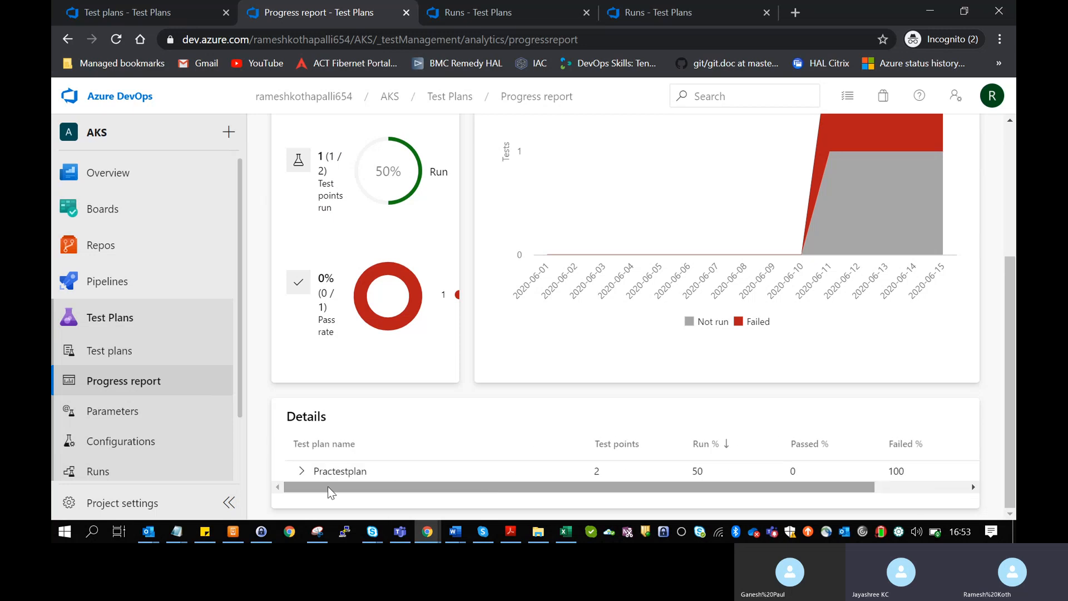
{"action": "left_click", "coordinate": [301, 471]}
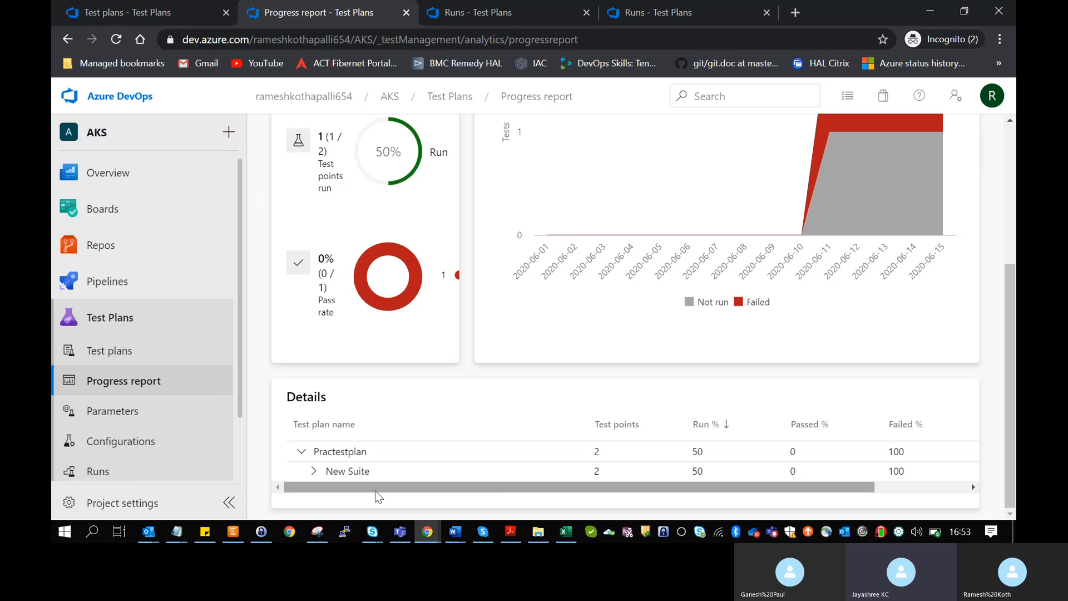
{"action": "left_click", "coordinate": [313, 470]}
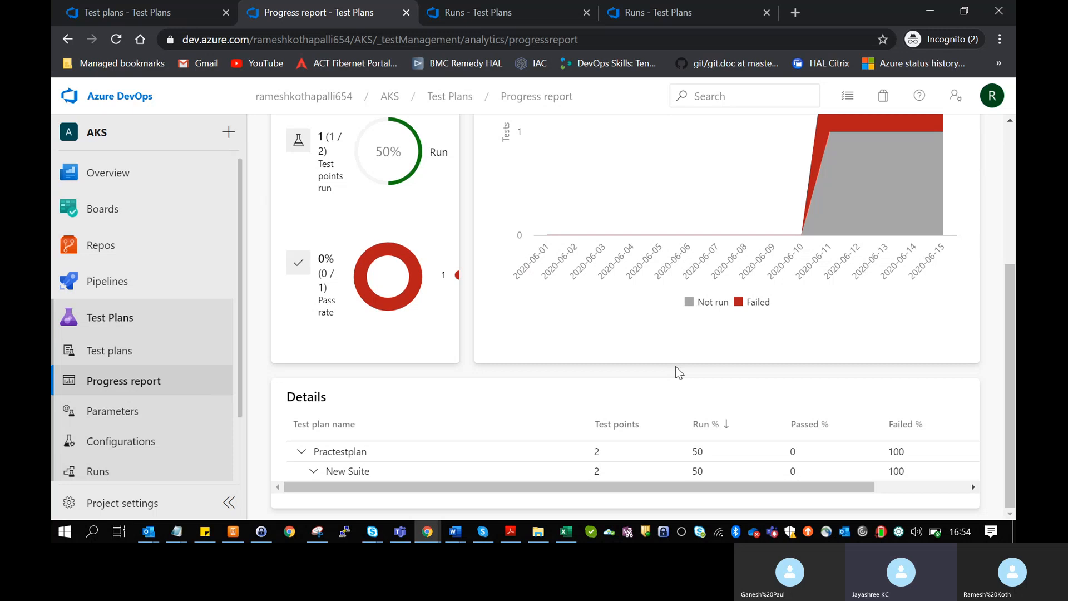
{"action": "left_click", "coordinate": [147, 410]}
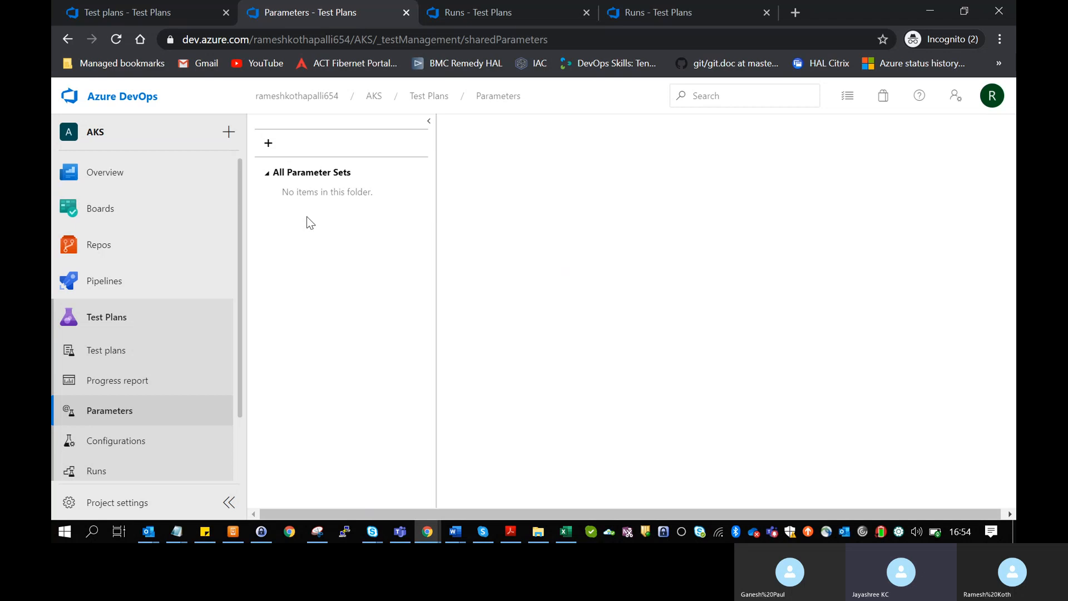
- Add a new shared parameter set with a parameter called 'name'
{"action": "left_click", "coordinate": [269, 155]}
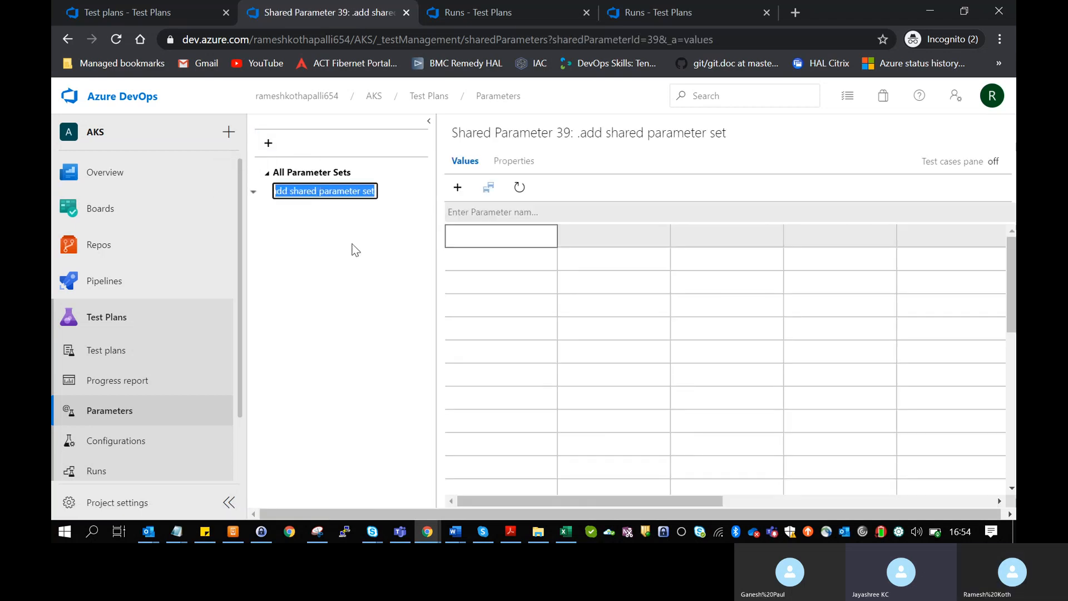
{"action": "left_click", "coordinate": [484, 243]}
{"action": "type", "text": "n"}
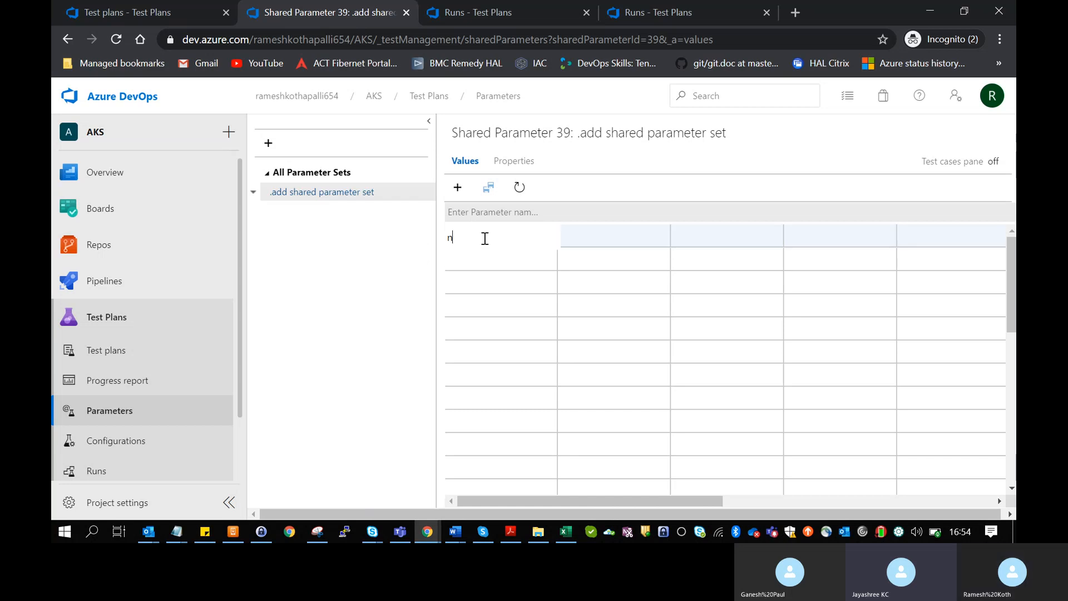
{"action": "type", "text": "ame"}
- Enter a sample person's name as the parameter's value, then try the Properties tab
{"action": "left_click", "coordinate": [611, 237]}
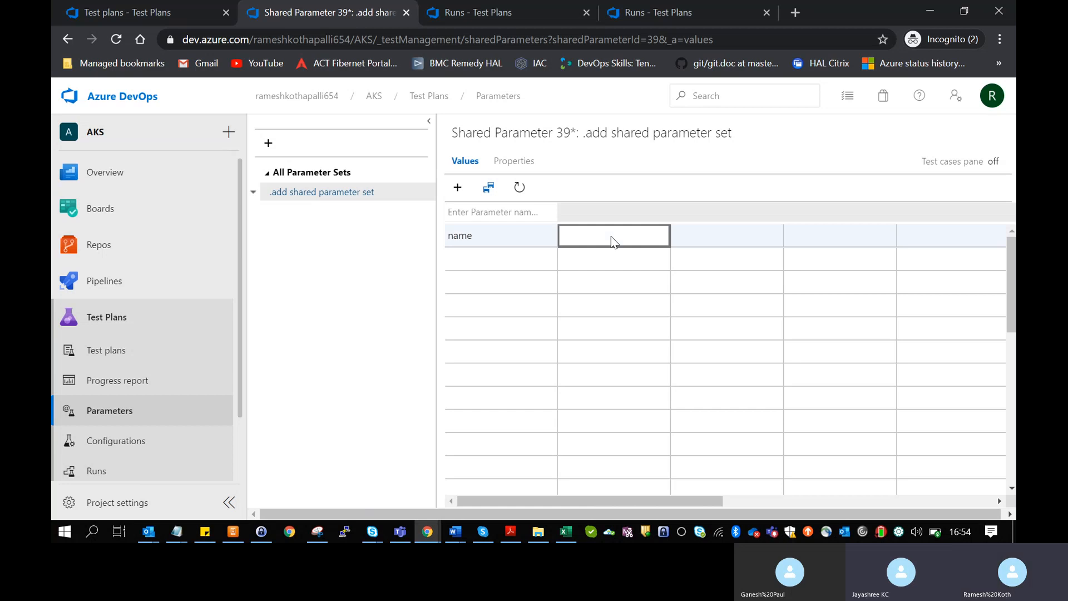
{"action": "left_click", "coordinate": [612, 237]}
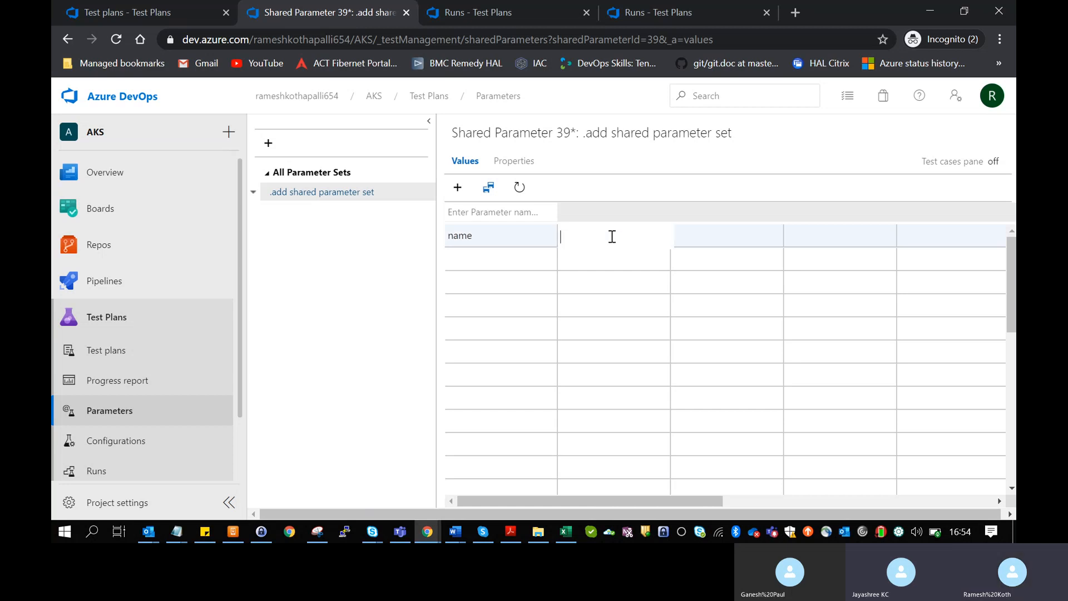
{"action": "type", "text": "ramres"}
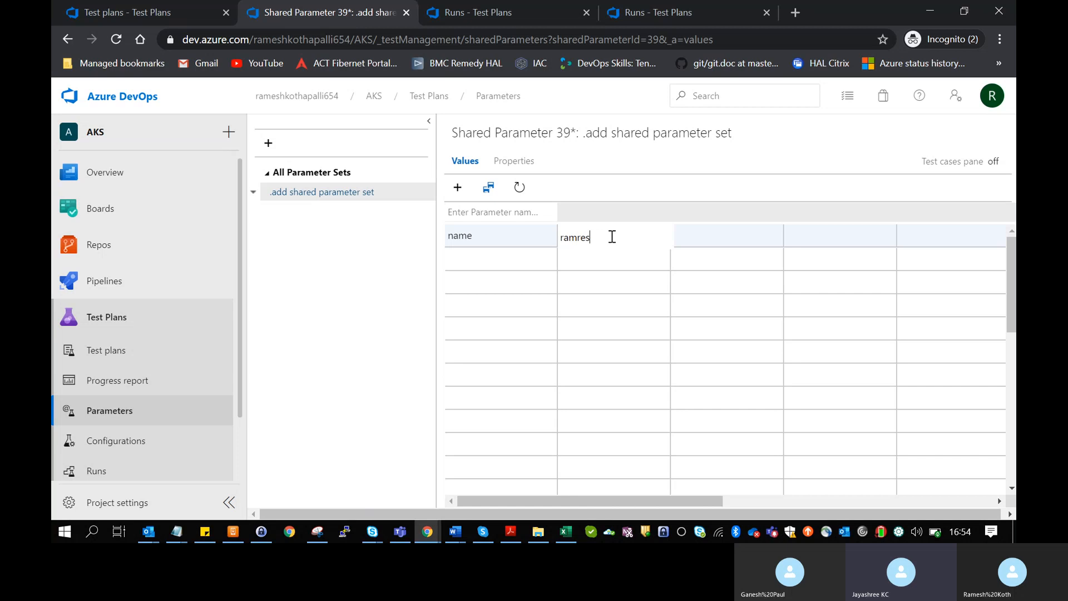
{"action": "key", "text": "BackSpace"}
{"action": "key", "text": "BackSpace"}
{"action": "key", "text": "BackSpace"}
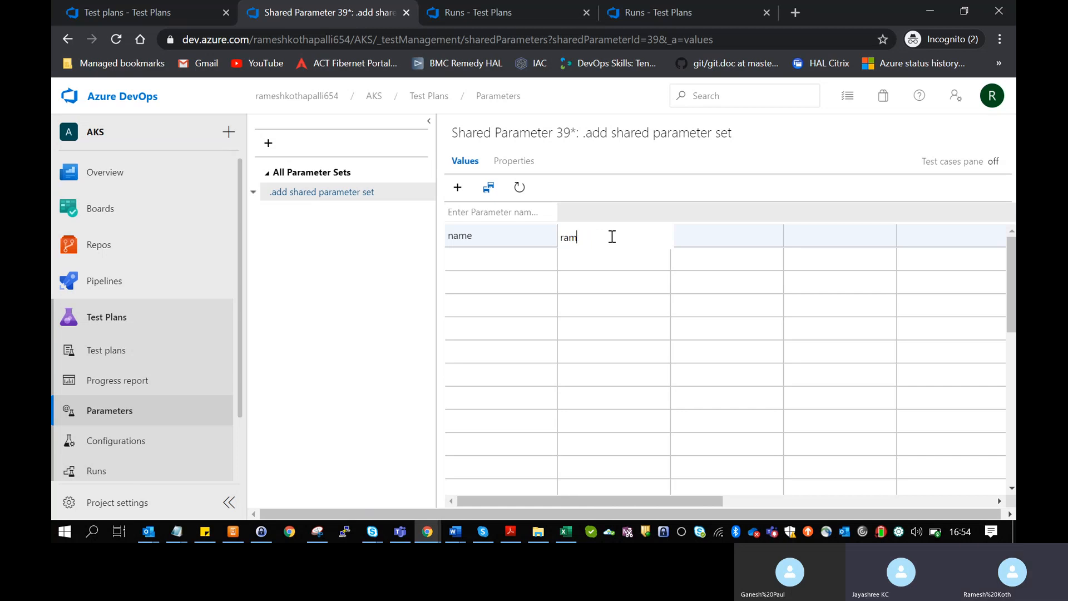
{"action": "type", "text": "es"}
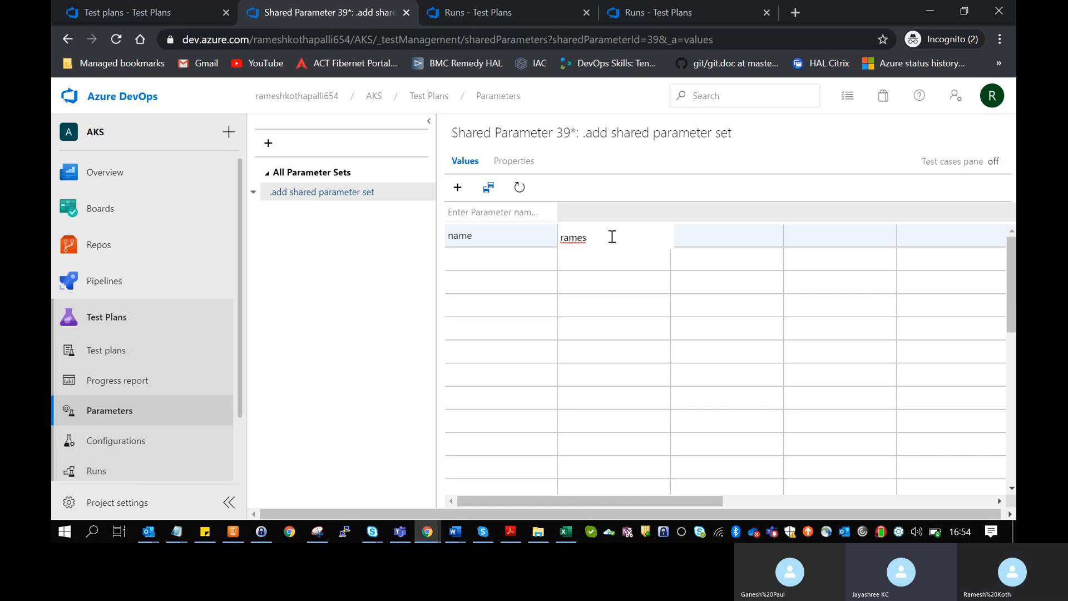
{"action": "type", "text": "h"}
{"action": "left_click", "coordinate": [514, 161]}
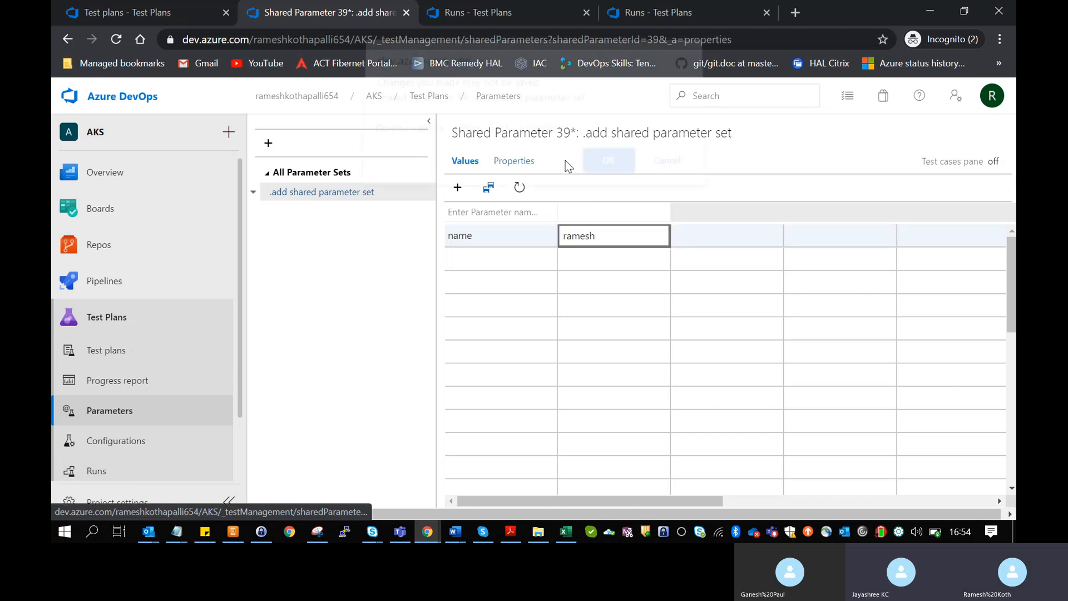
- Discard the unsaved values, review the set's properties, and open the Windows 10 test configuration
{"action": "left_click", "coordinate": [599, 170]}
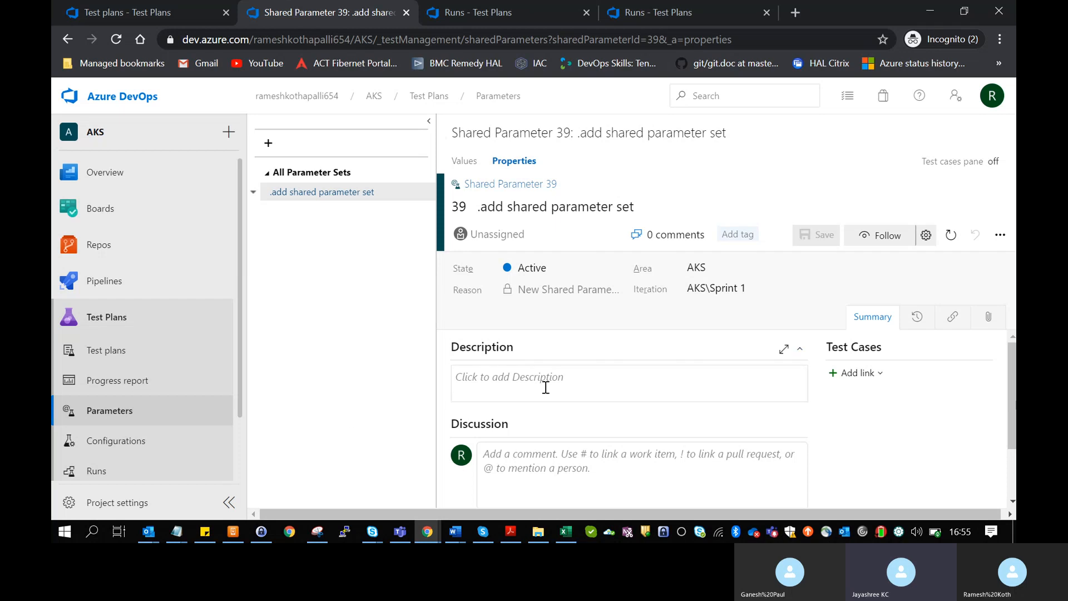
{"action": "left_click", "coordinate": [128, 446]}
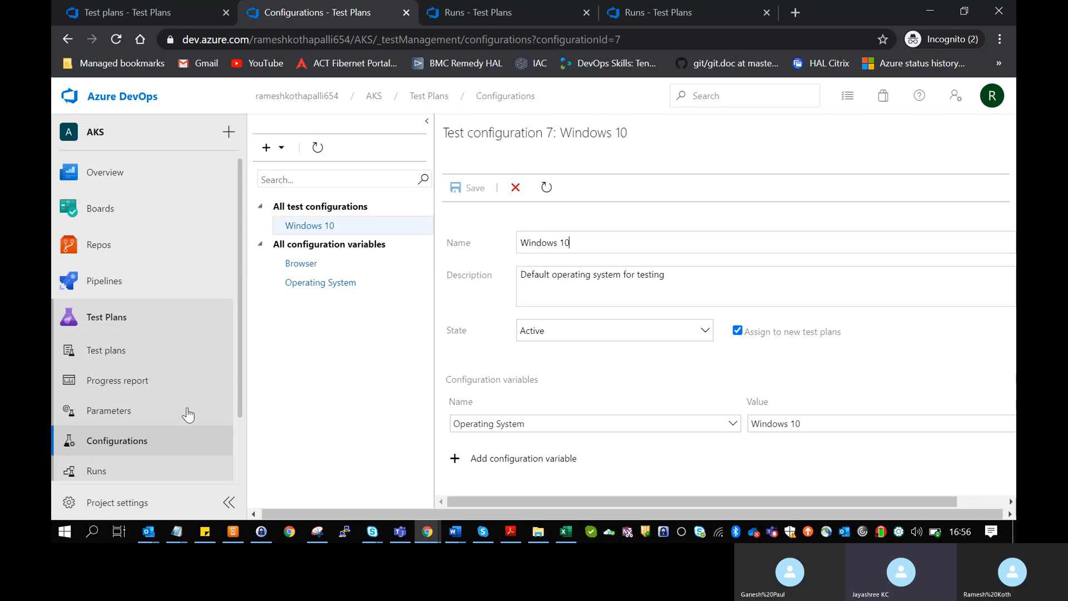
- Show the options for a new test configuration or a new configuration variable
{"action": "left_click", "coordinate": [264, 154]}
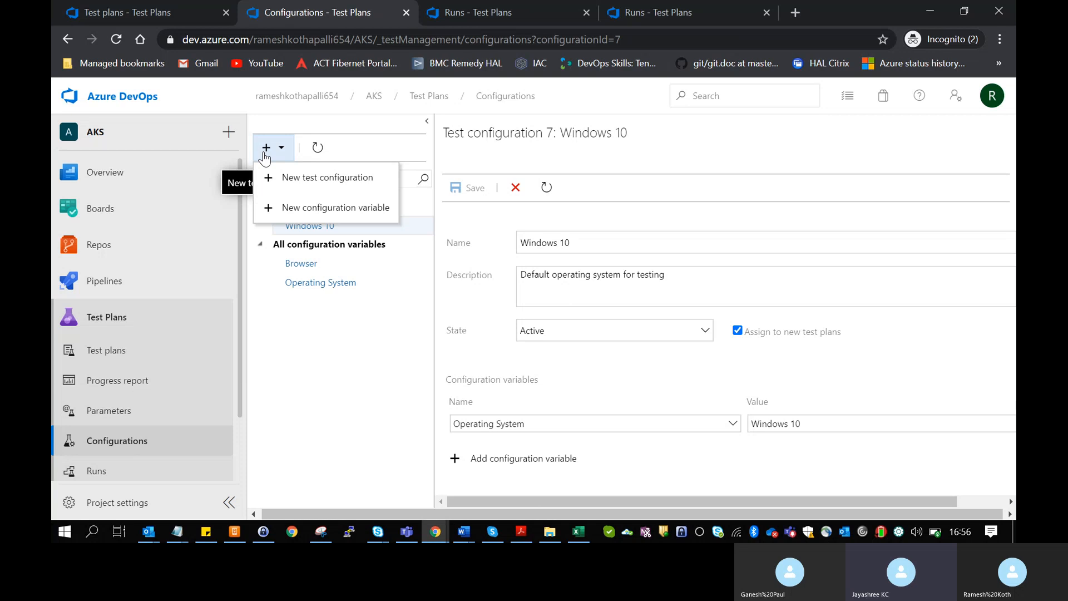
- Draft a new test configuration named 'linux machine'
{"action": "left_click", "coordinate": [280, 181]}
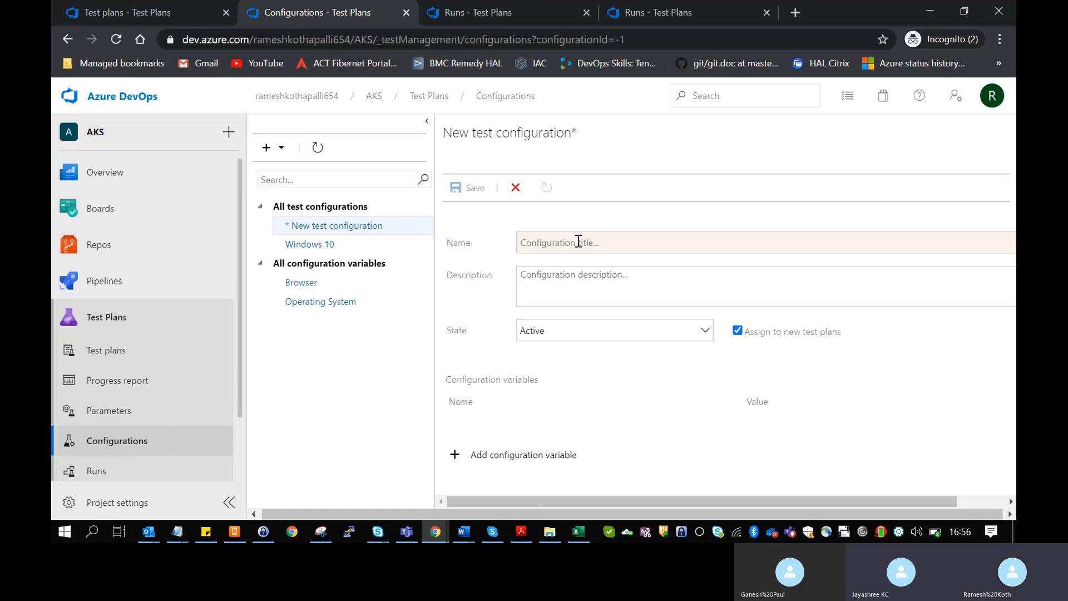
{"action": "type", "text": "linus"}
{"action": "key", "text": "BackSpace"}
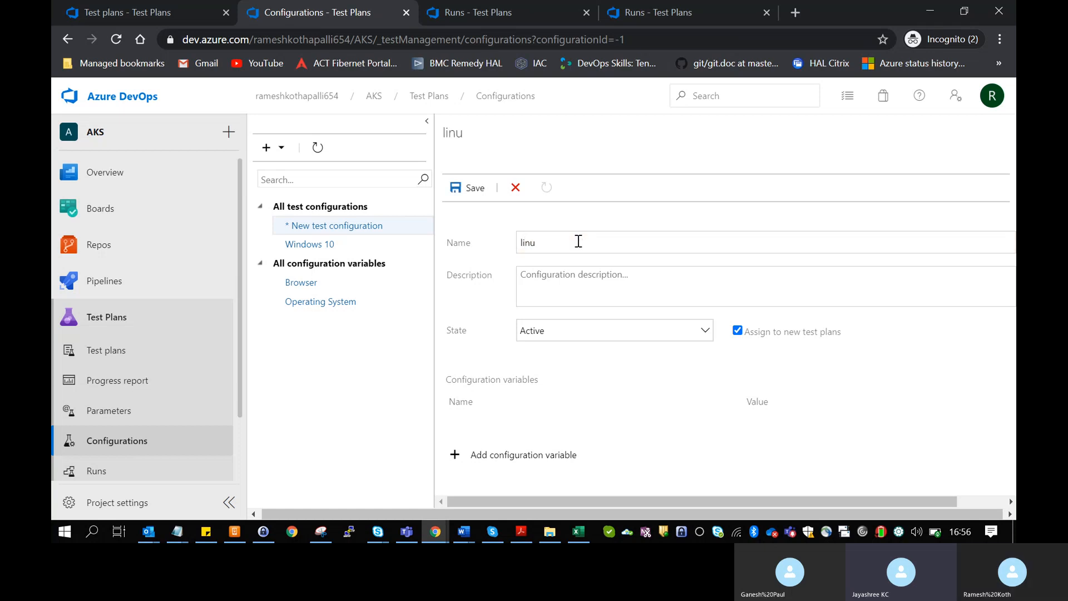
{"action": "type", "text": "x mach"}
{"action": "type", "text": "inje"}
{"action": "key", "text": "BackSpace"}
{"action": "key", "text": "BackSpace"}
{"action": "type", "text": "e"}
{"action": "left_click", "coordinate": [615, 222]}
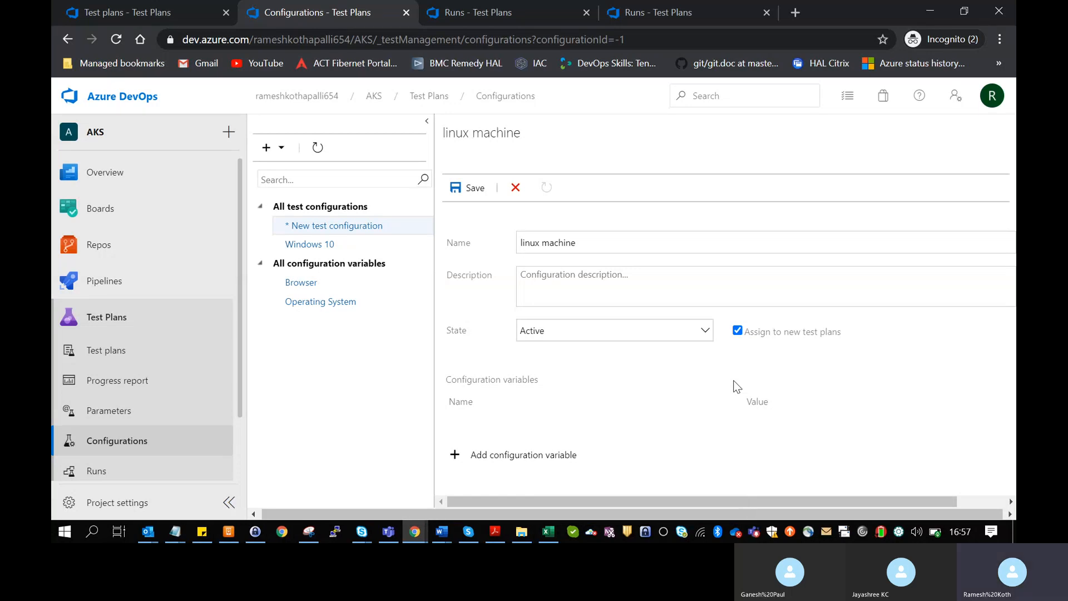
- Minimize the Skype call and save 'linux machine' as Test configuration 8
{"action": "mouse_move", "coordinate": [475, 532]}
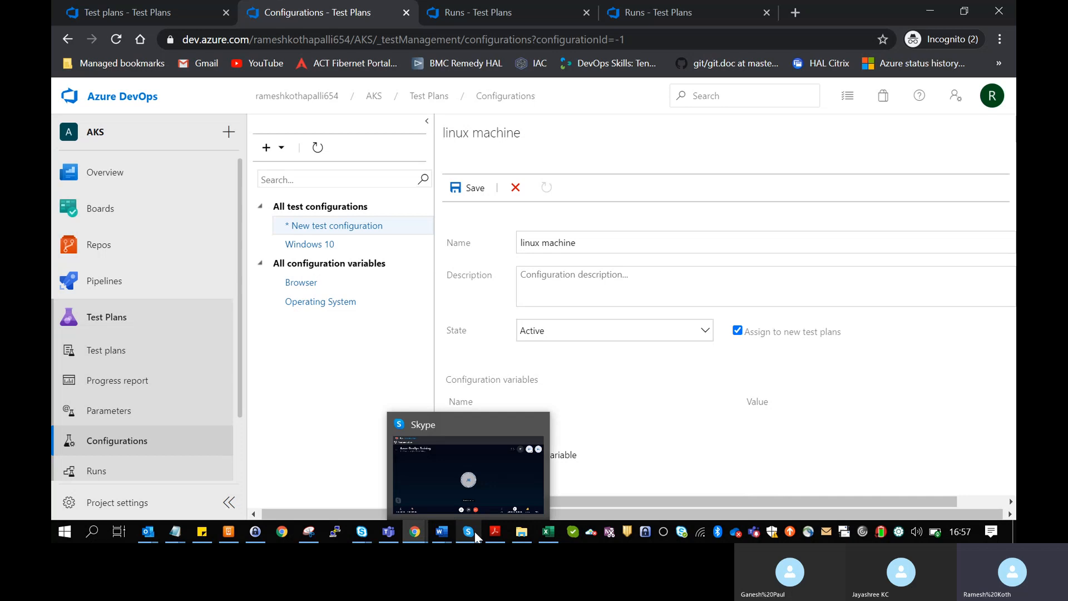
{"action": "left_click", "coordinate": [472, 501]}
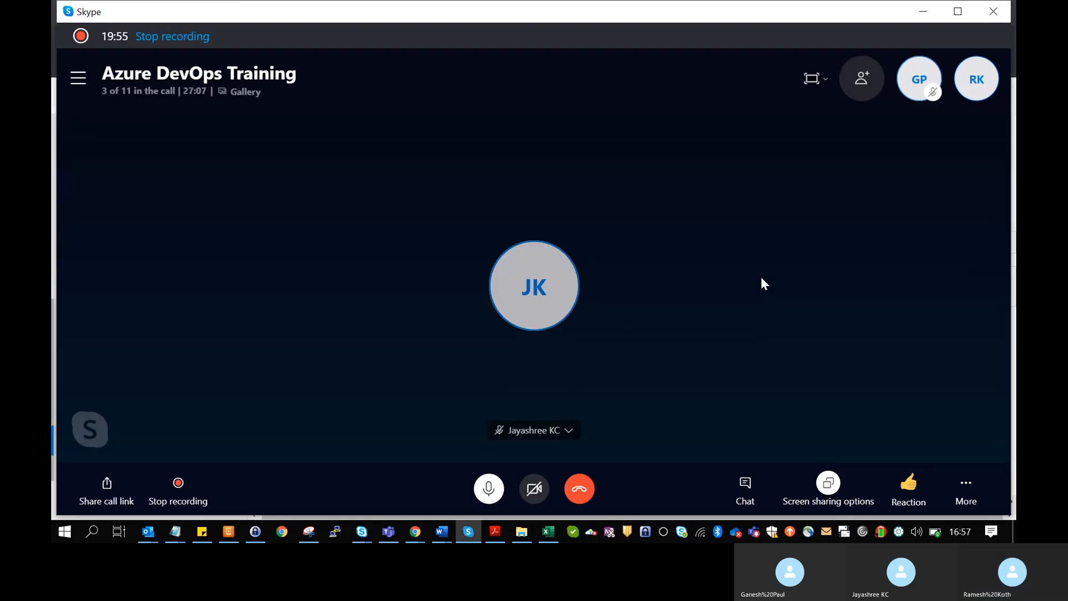
{"action": "left_click", "coordinate": [924, 12]}
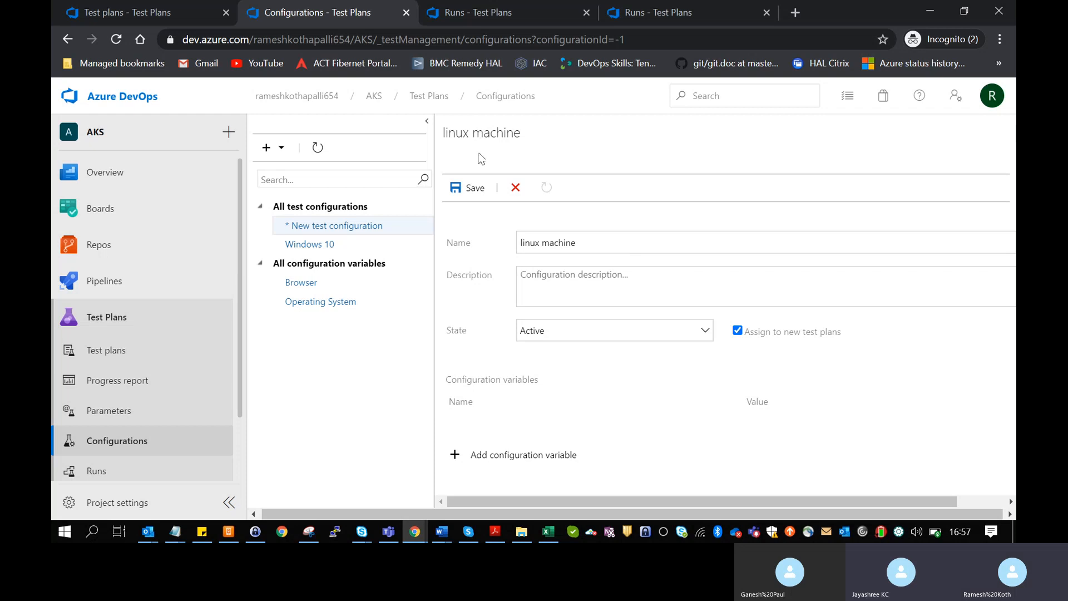
{"action": "left_click", "coordinate": [469, 189]}
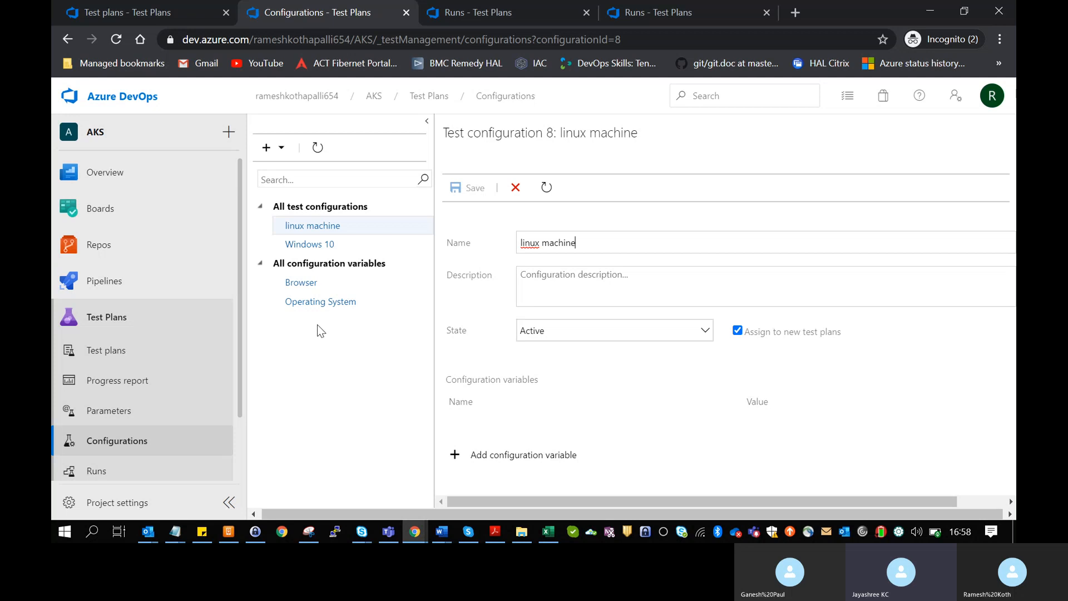
{"action": "left_click", "coordinate": [192, 349]}
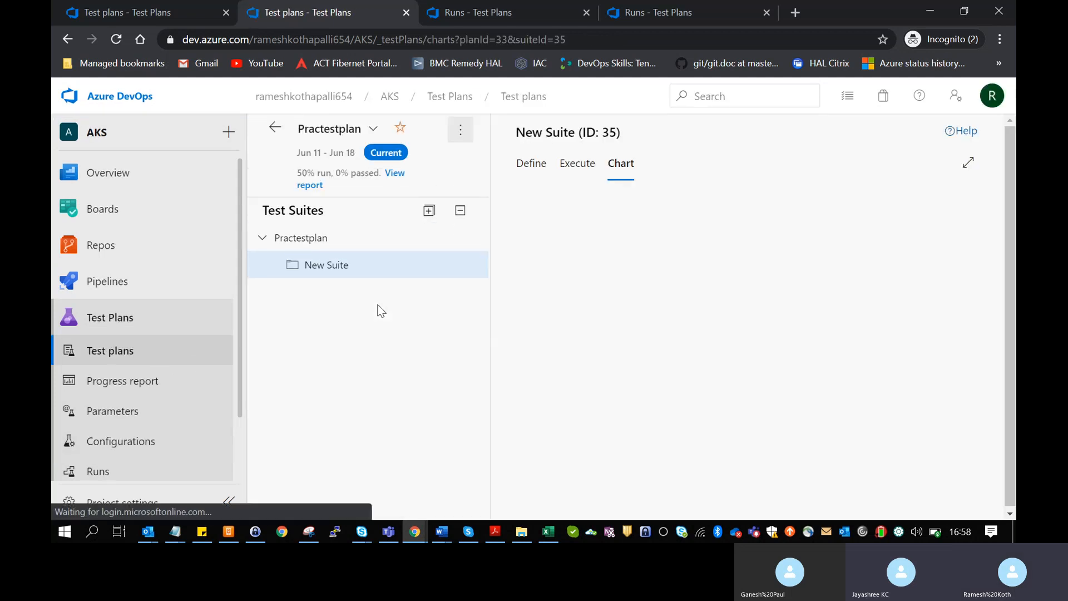
- Assign linux machine to New Suite alongside Windows 10, then view the suite's test cases
{"action": "left_click", "coordinate": [374, 133]}
{"action": "left_click", "coordinate": [463, 126]}
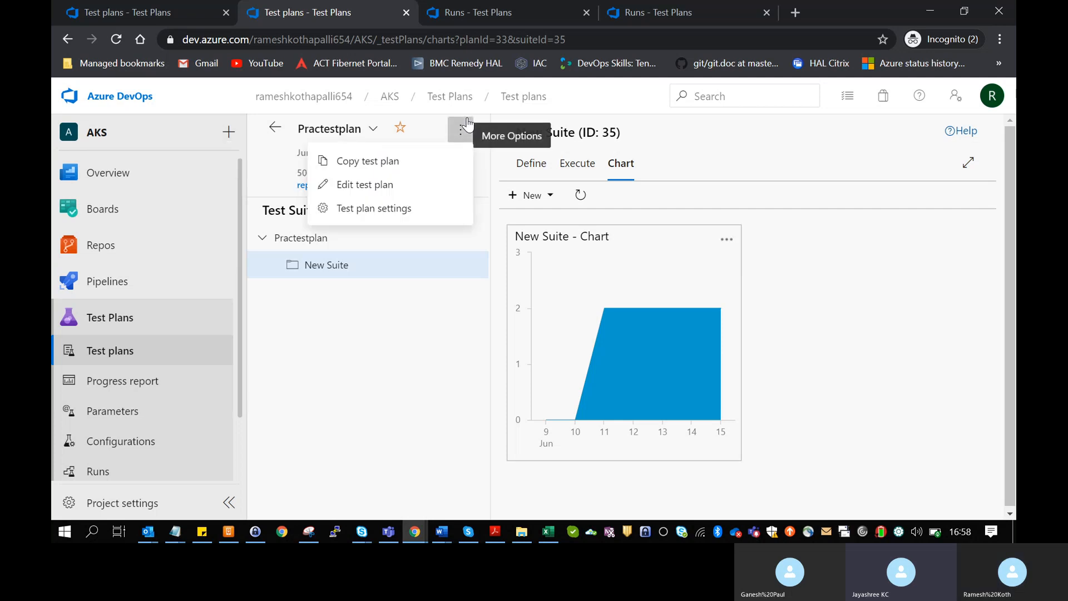
{"action": "left_click", "coordinate": [388, 334]}
{"action": "mouse_move", "coordinate": [380, 264]}
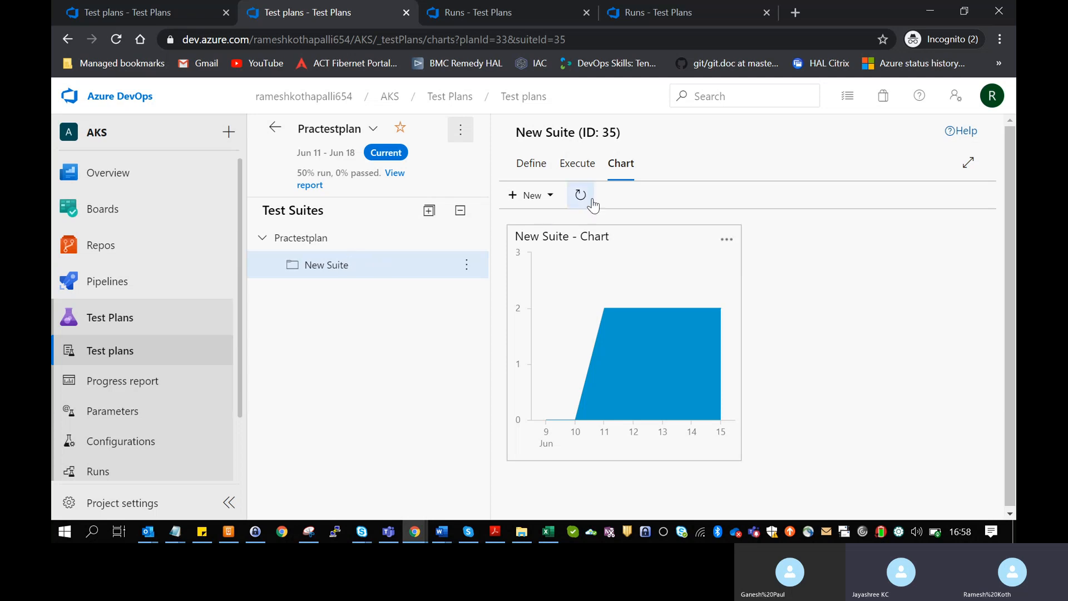
{"action": "left_click", "coordinate": [466, 264]}
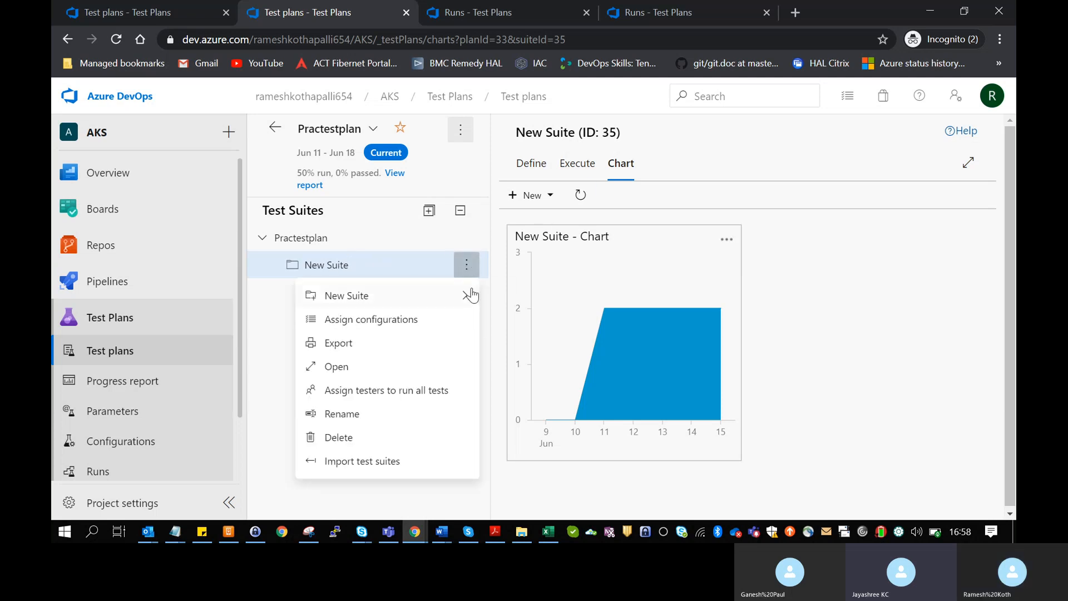
{"action": "left_click", "coordinate": [439, 320]}
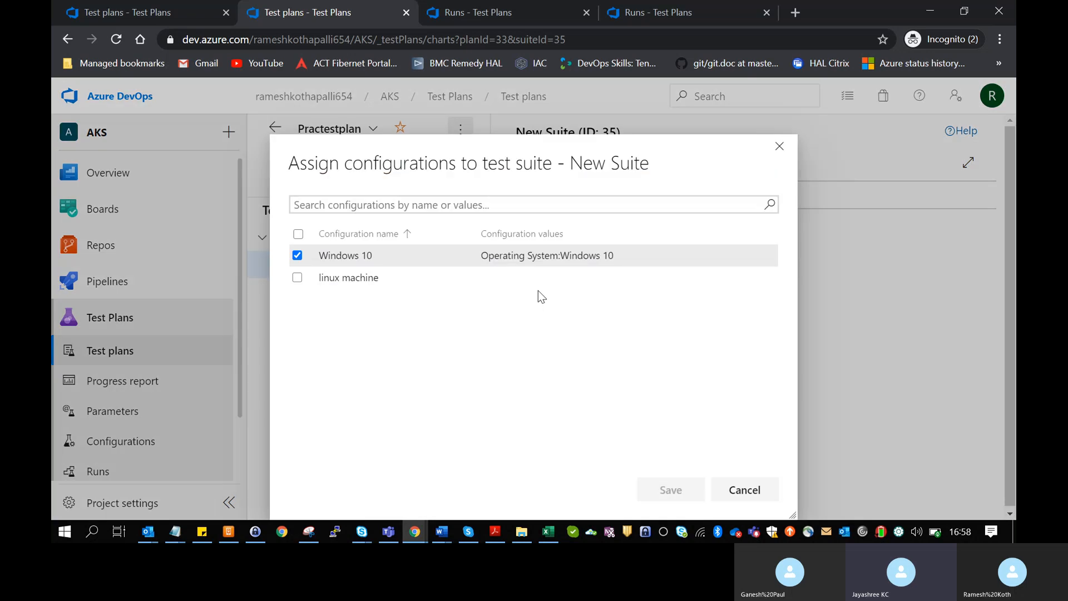
{"action": "left_click", "coordinate": [375, 272]}
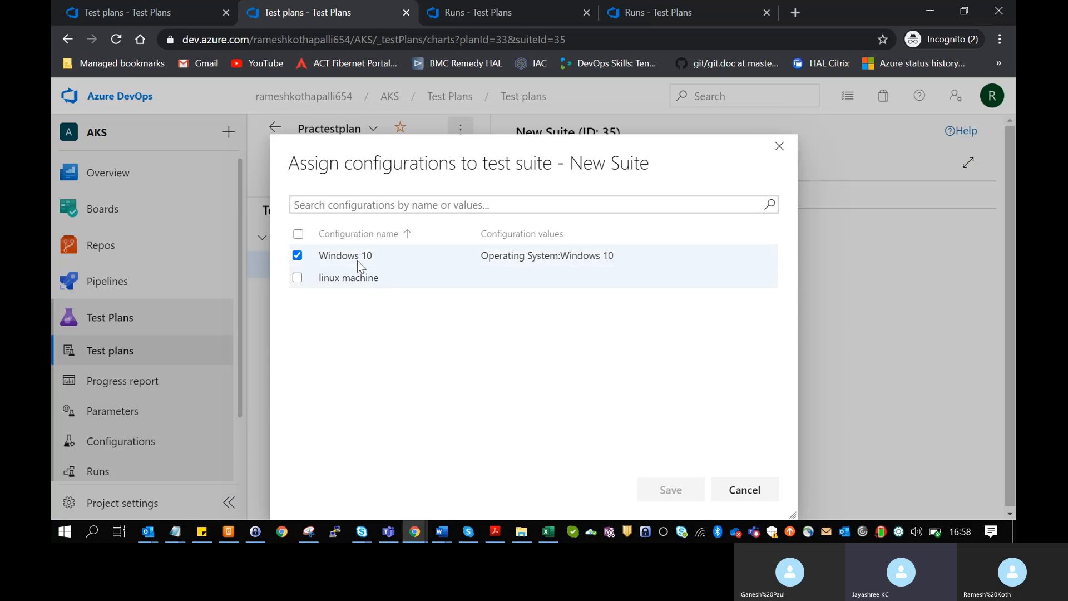
{"action": "left_click", "coordinate": [297, 277]}
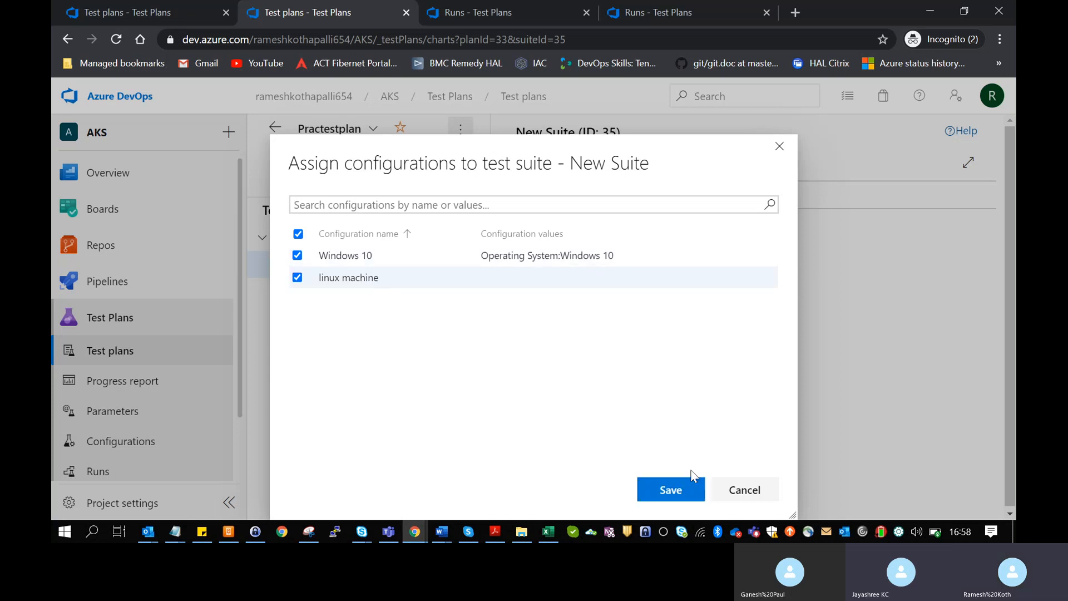
{"action": "left_click", "coordinate": [680, 488]}
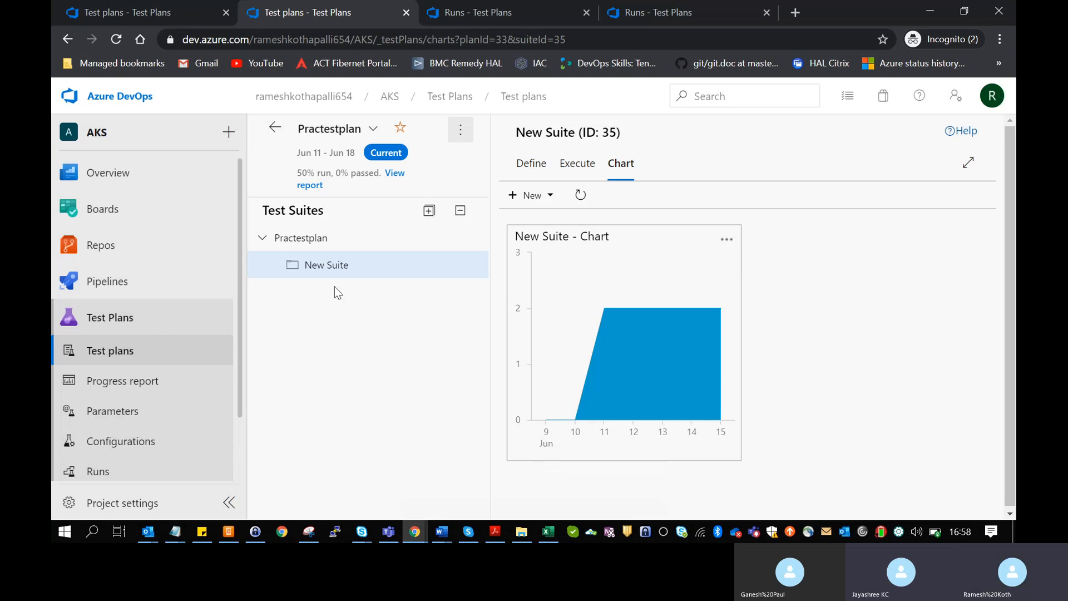
{"action": "left_click", "coordinate": [513, 164]}
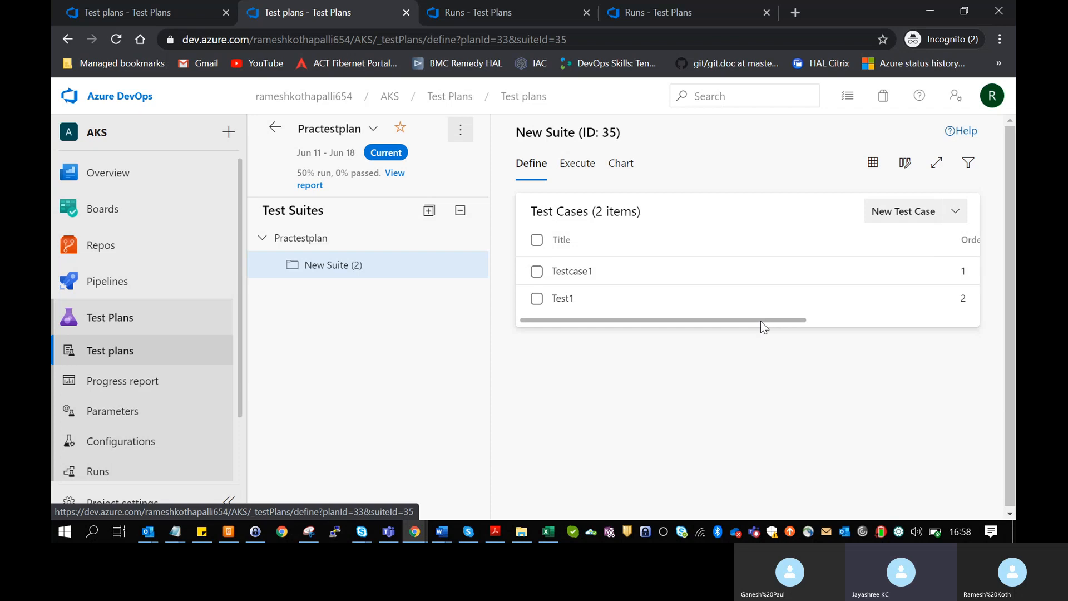
- Create a new test case titled 'testing3' in New Suite and save it
{"action": "left_click_drag", "start_coordinate": [760, 321], "coordinate": [1006, 327]}
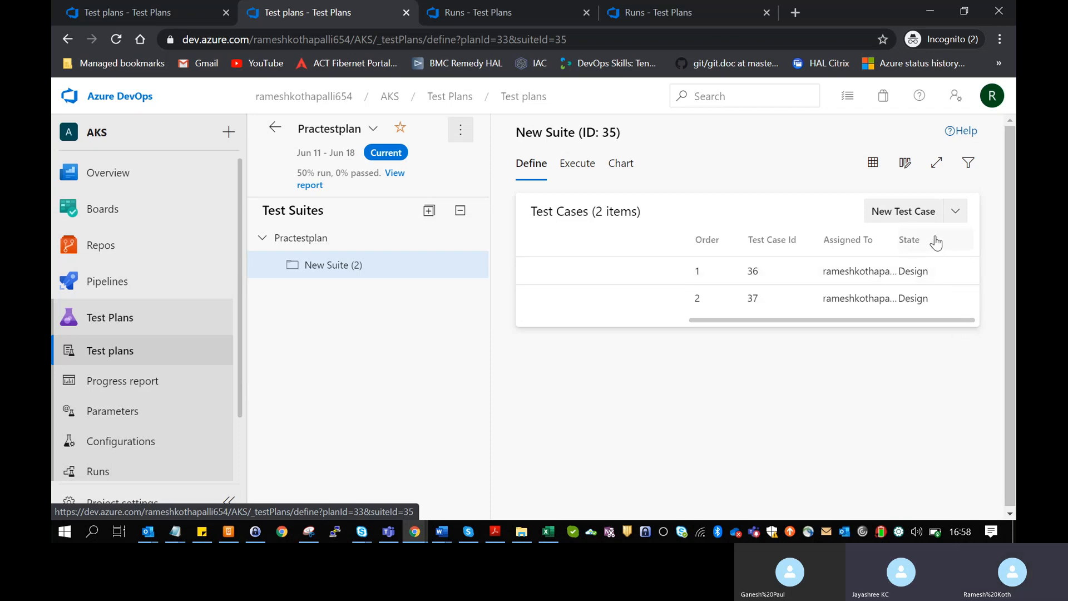
{"action": "scroll", "coordinate": [841, 281], "scroll_direction": "left", "scroll_amount": 5}
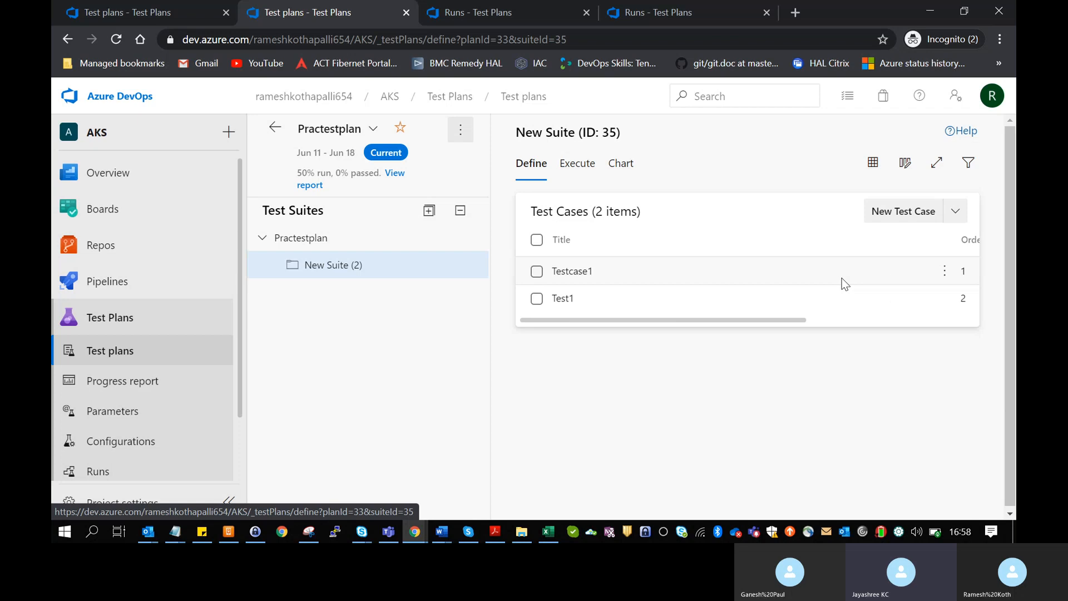
{"action": "scroll", "coordinate": [844, 284], "scroll_direction": "right", "scroll_amount": 5}
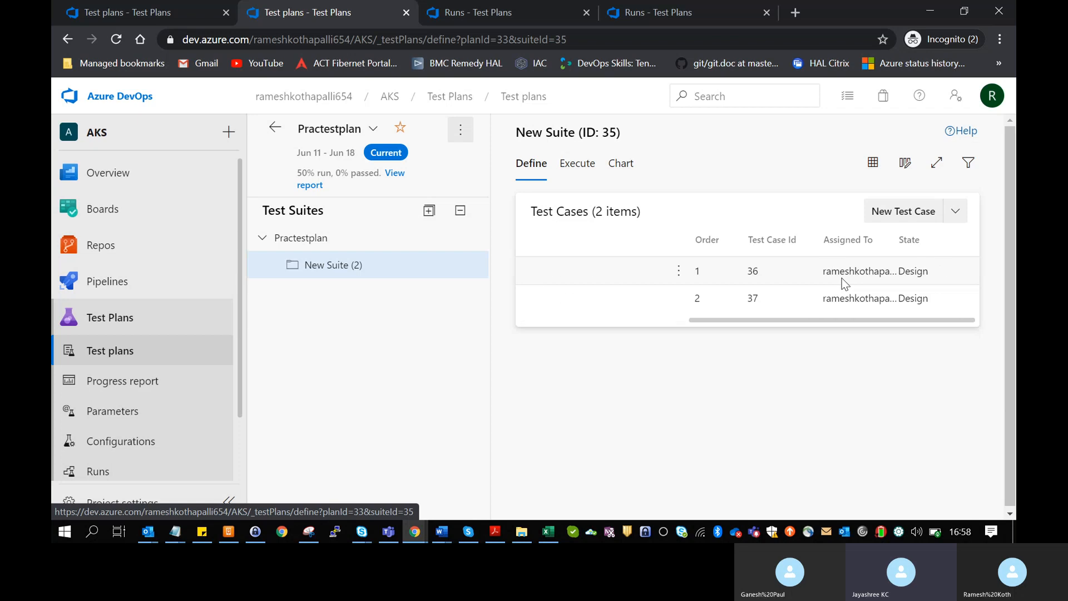
{"action": "left_click", "coordinate": [953, 217]}
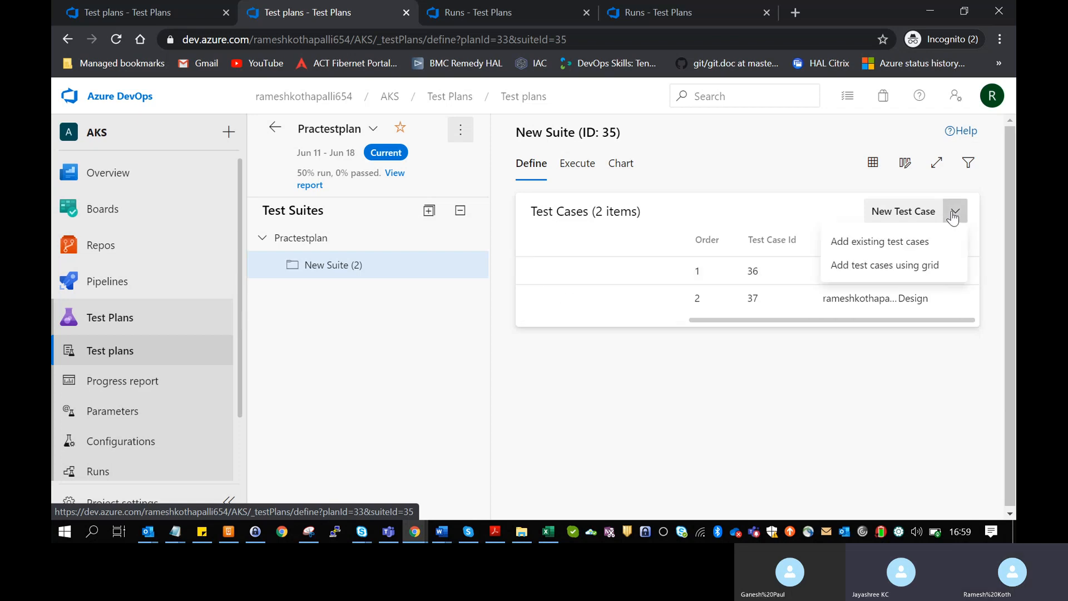
{"action": "left_click", "coordinate": [924, 222]}
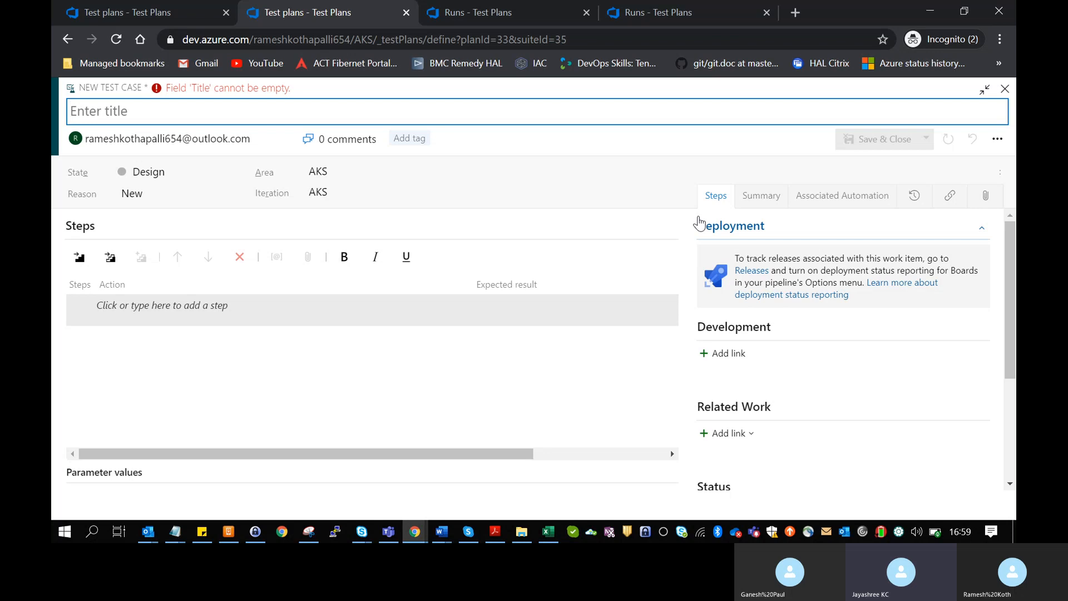
{"action": "type", "text": "testing"}
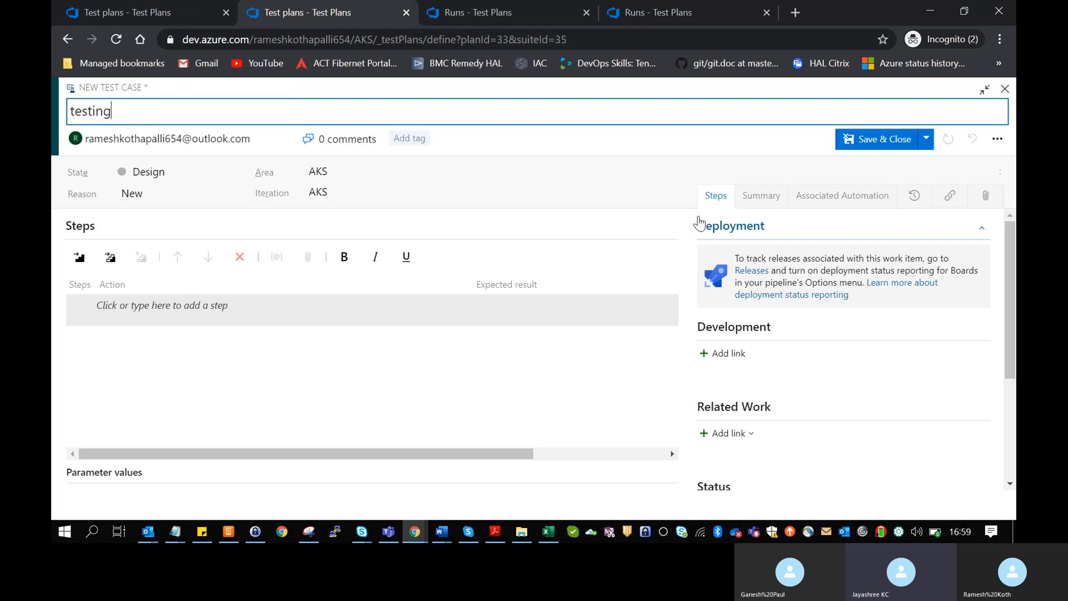
{"action": "type", "text": "3"}
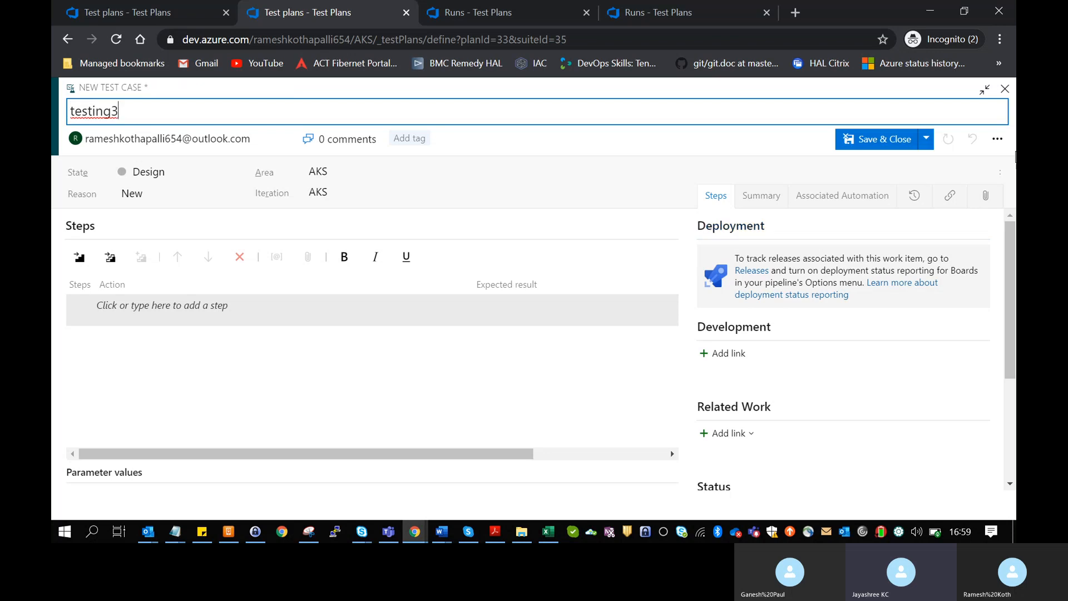
{"action": "left_click", "coordinate": [859, 146]}
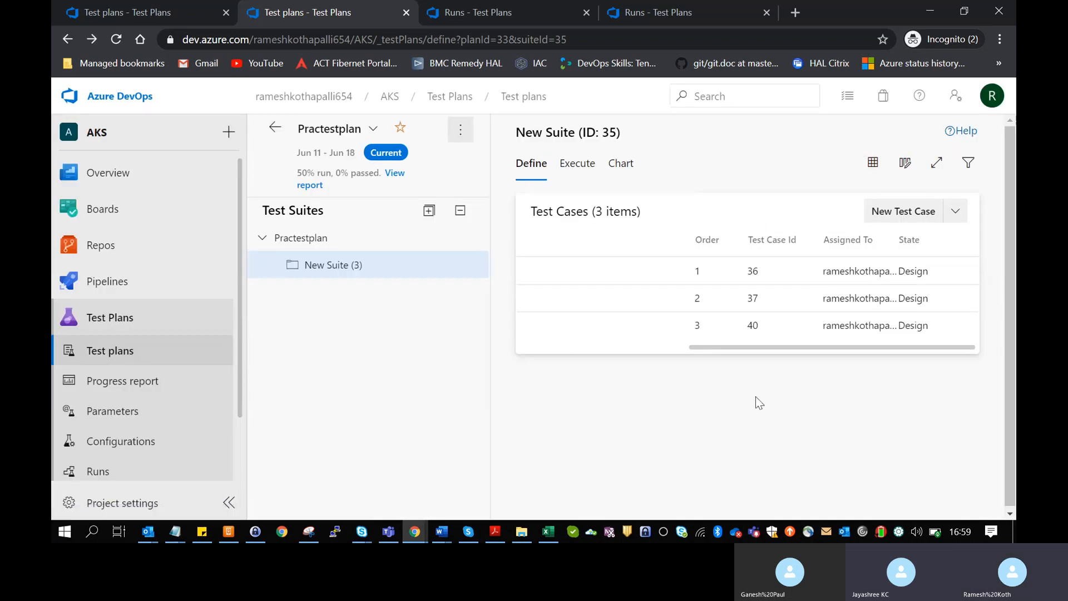
- Open New Suite's test points and scroll across the grid to review them
{"action": "scroll", "coordinate": [565, 349], "scroll_direction": "left", "scroll_amount": 3}
{"action": "scroll", "coordinate": [564, 349], "scroll_direction": "right", "scroll_amount": 3}
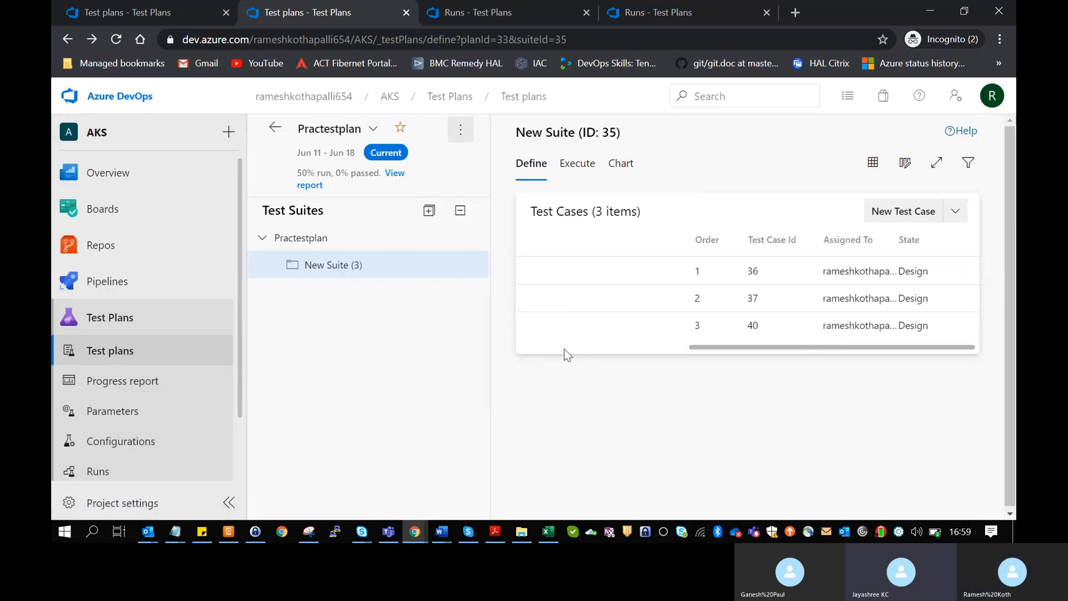
{"action": "scroll", "coordinate": [564, 349], "scroll_direction": "left", "scroll_amount": 3}
{"action": "scroll", "coordinate": [577, 332], "scroll_direction": "right", "scroll_amount": 3}
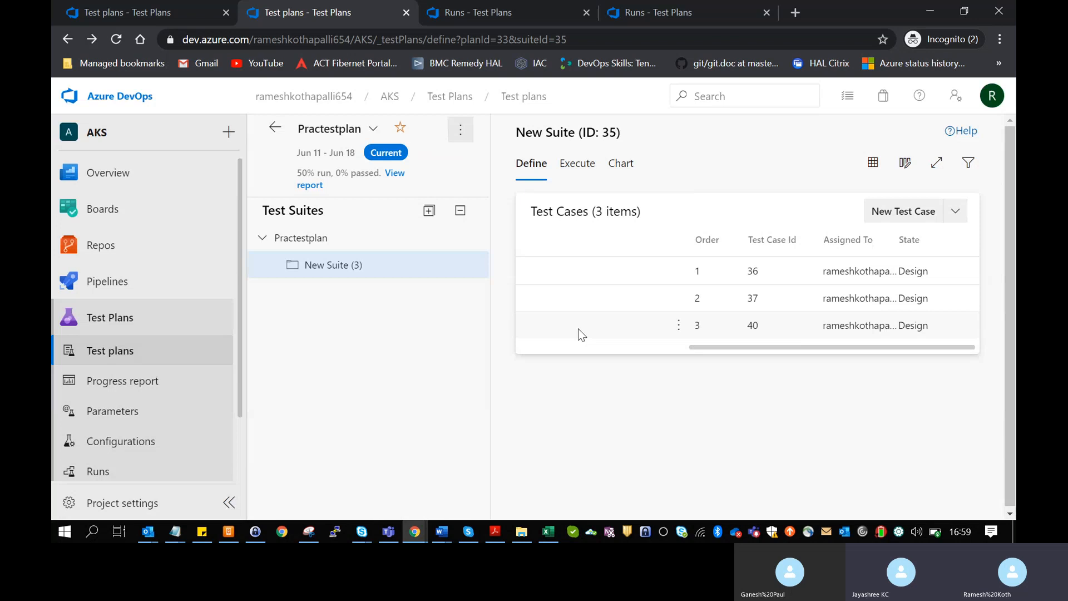
{"action": "left_click", "coordinate": [588, 168]}
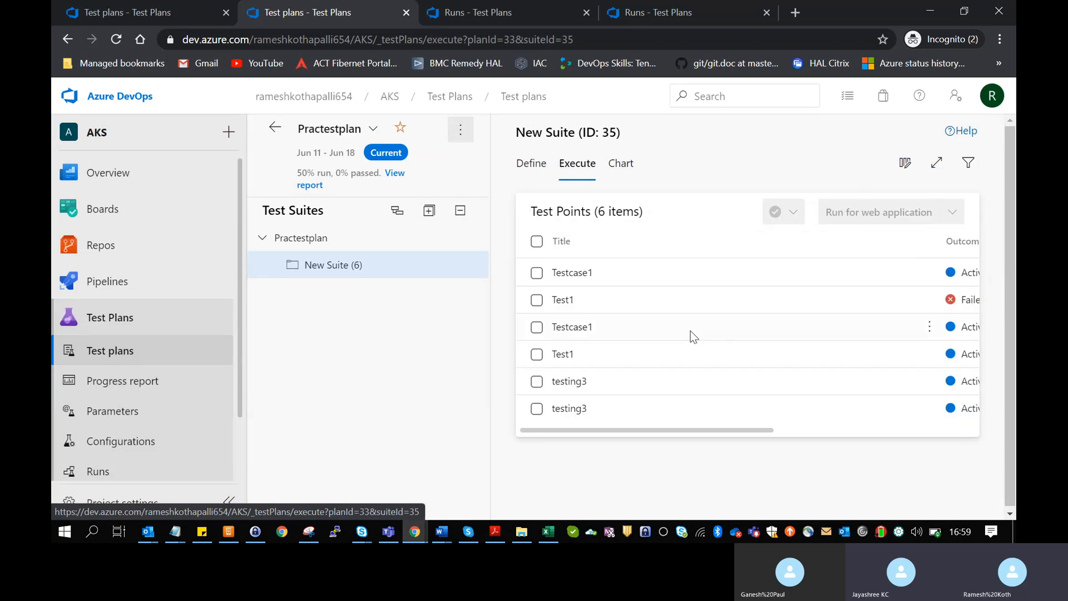
{"action": "scroll", "coordinate": [664, 398], "scroll_direction": "right", "scroll_amount": 3}
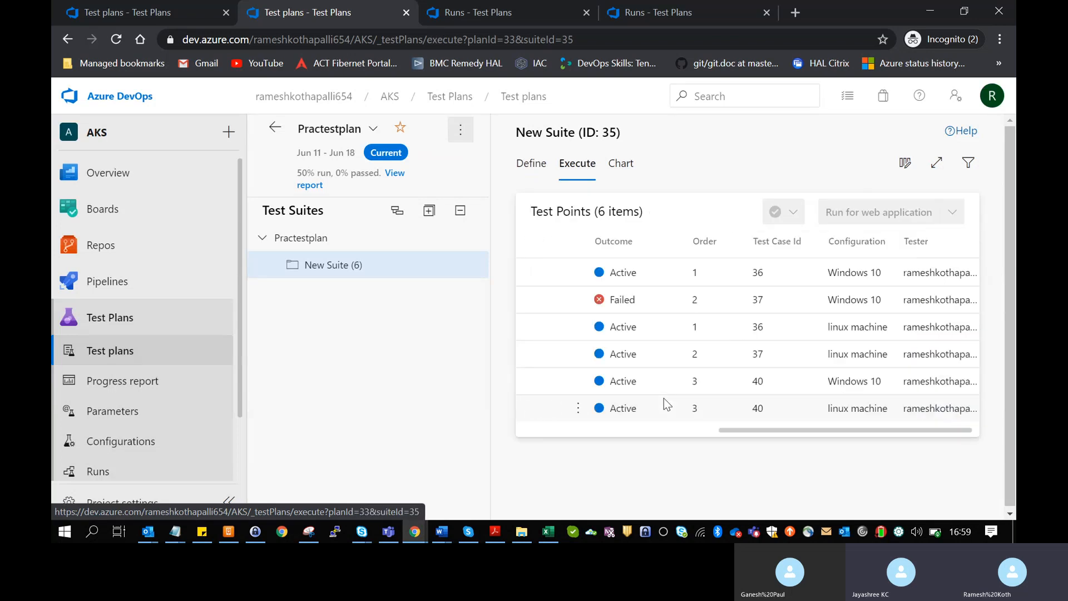
{"action": "scroll", "coordinate": [663, 398], "scroll_direction": "left", "scroll_amount": 5}
{"action": "scroll", "coordinate": [663, 398], "scroll_direction": "right", "scroll_amount": 3}
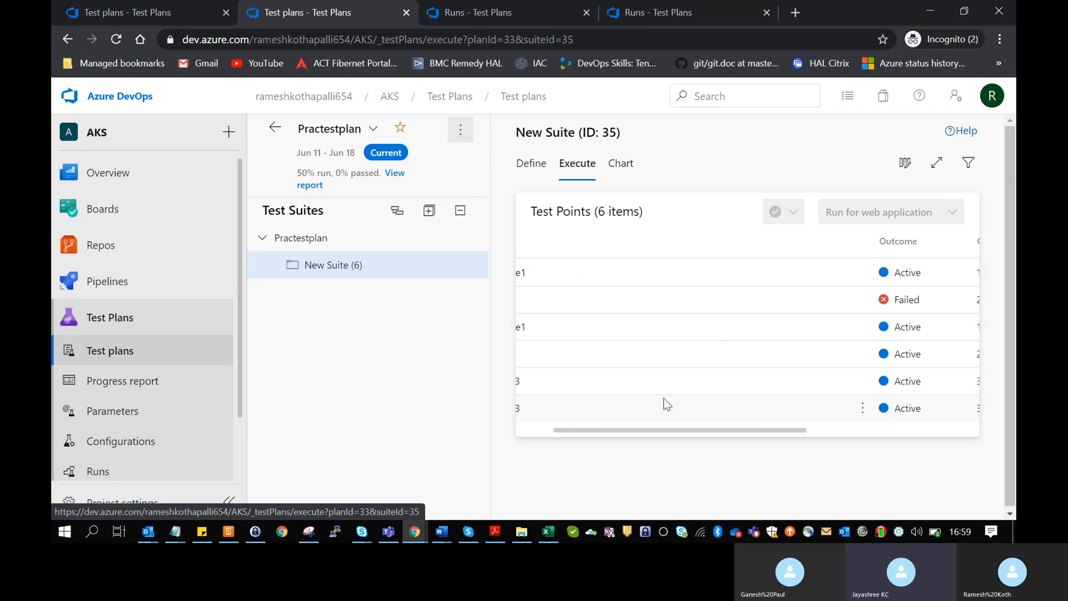
{"action": "scroll", "coordinate": [668, 396], "scroll_direction": "left", "scroll_amount": 5}
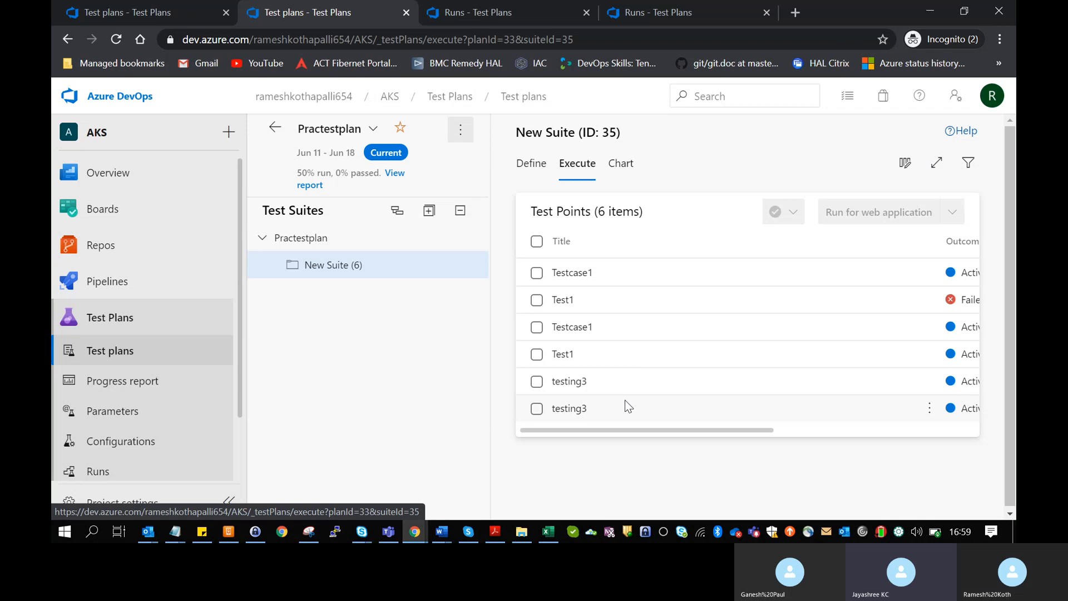
{"action": "scroll", "coordinate": [627, 405], "scroll_direction": "right", "scroll_amount": 3}
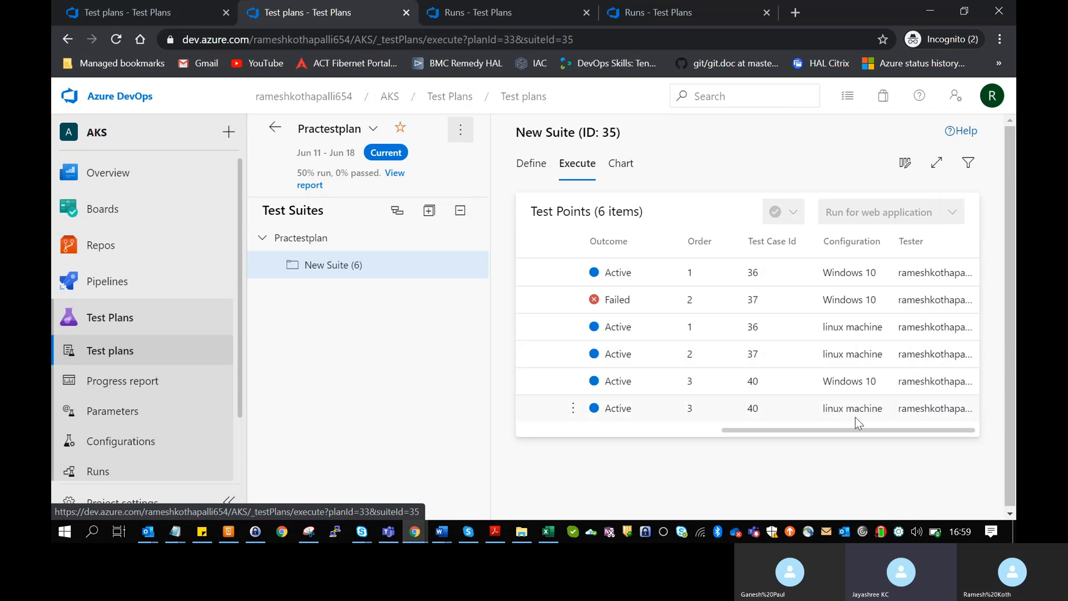
- Try dragging test point rows to reorder them, then open Runs under Test Plans
{"action": "left_click_drag", "start_coordinate": [876, 410], "coordinate": [843, 409]}
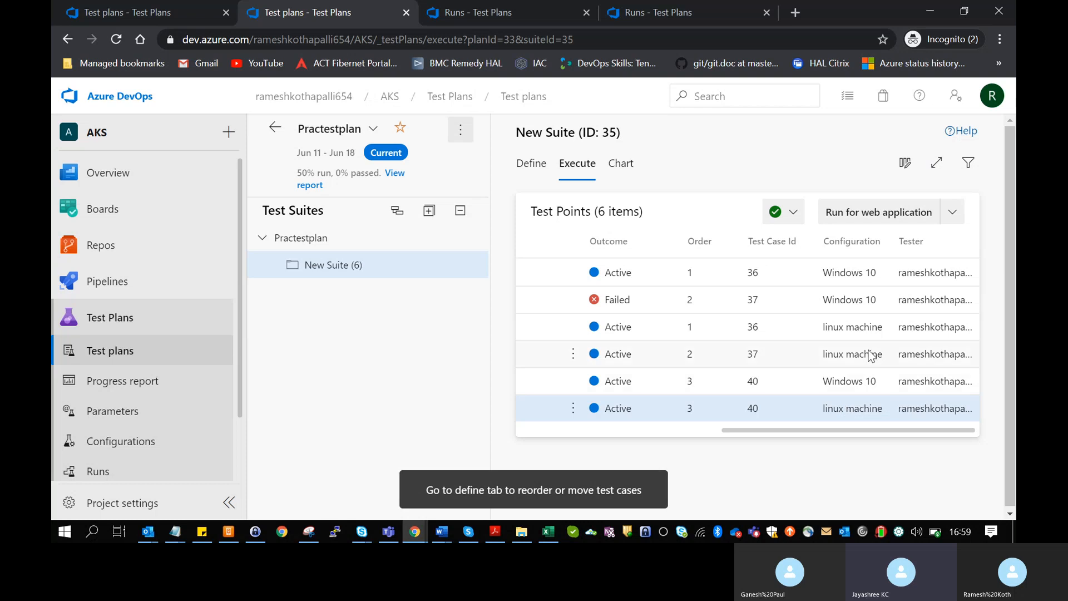
{"action": "scroll", "coordinate": [861, 323], "scroll_direction": "left", "scroll_amount": 3}
{"action": "scroll", "coordinate": [862, 323], "scroll_direction": "right", "scroll_amount": 3}
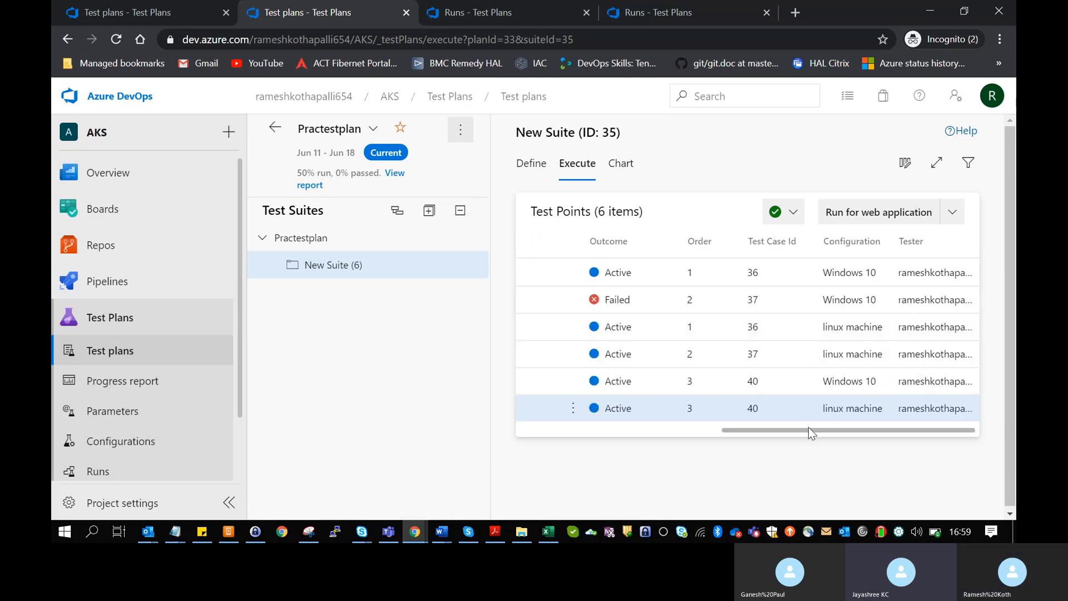
{"action": "left_click_drag", "start_coordinate": [809, 428], "coordinate": [554, 442]}
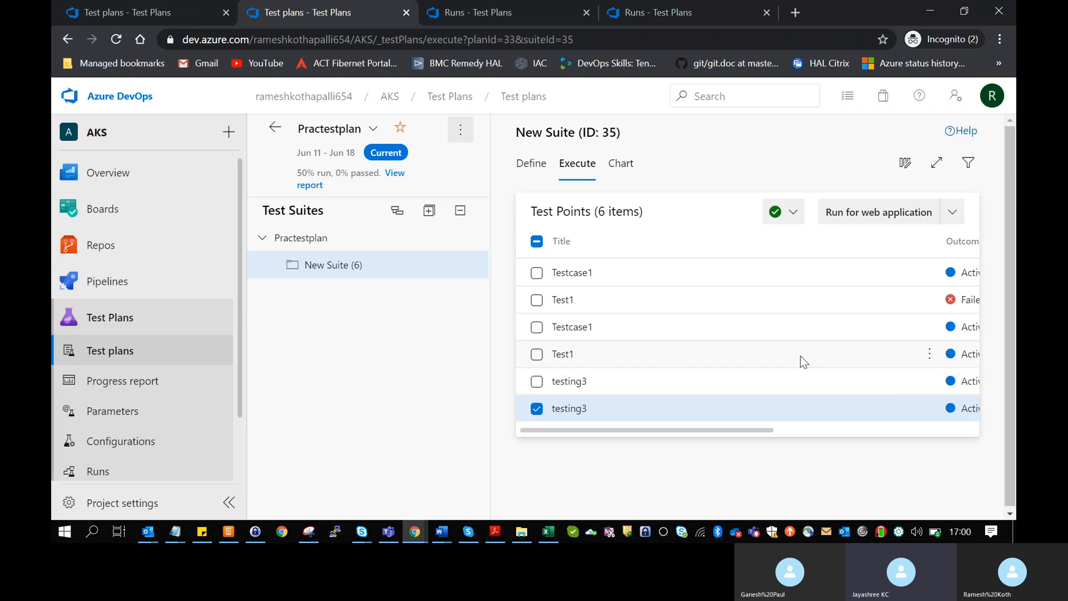
{"action": "scroll", "coordinate": [801, 356], "scroll_direction": "right", "scroll_amount": 5}
{"action": "scroll", "coordinate": [803, 361], "scroll_direction": "left", "scroll_amount": 5}
{"action": "scroll", "coordinate": [168, 458], "scroll_direction": "down", "scroll_amount": 1}
{"action": "scroll", "coordinate": [168, 457], "scroll_direction": "down", "scroll_amount": 2}
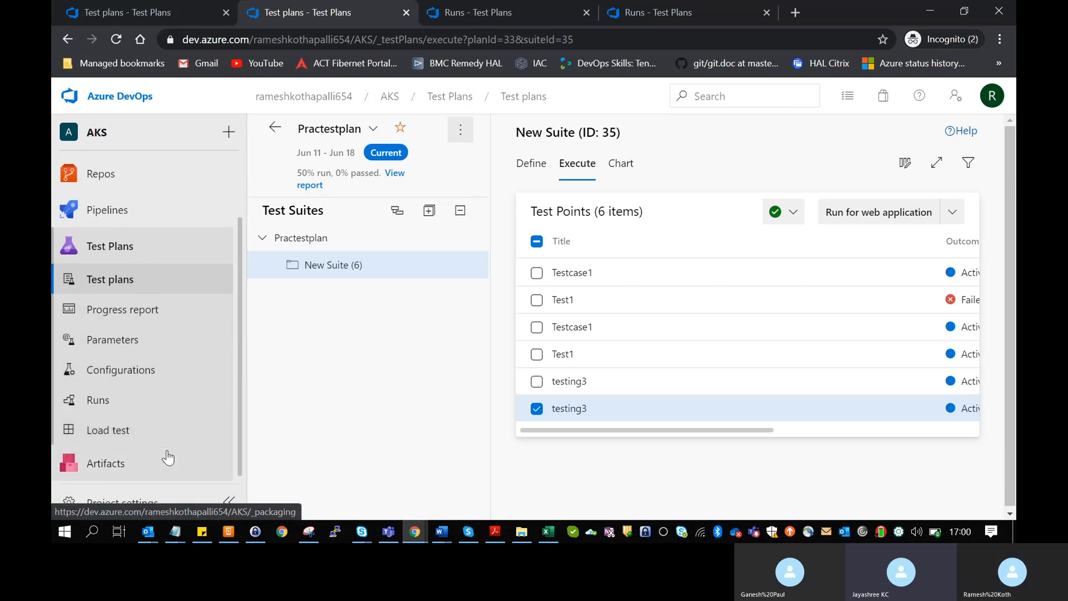
{"action": "left_click", "coordinate": [143, 410]}
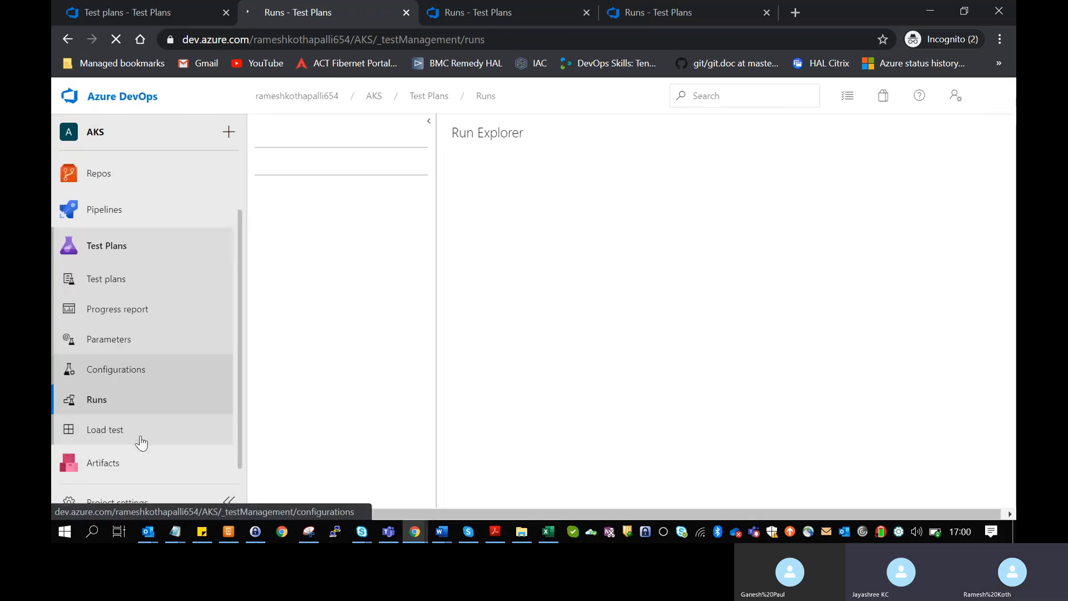
- Open the Load test page under Test Plans
{"action": "left_click", "coordinate": [141, 439]}
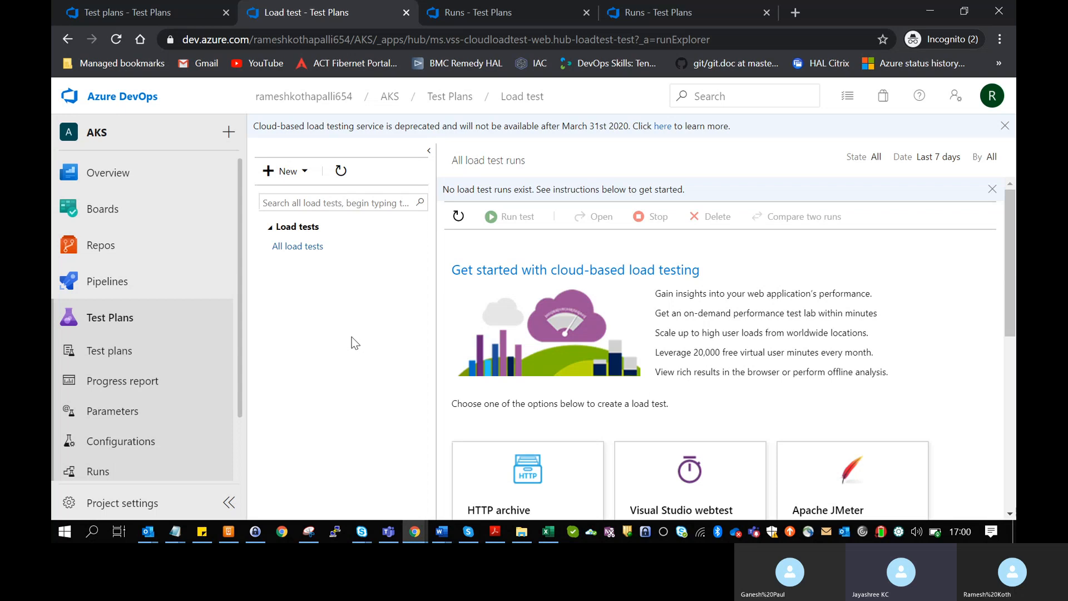
{"action": "left_click", "coordinate": [283, 167]}
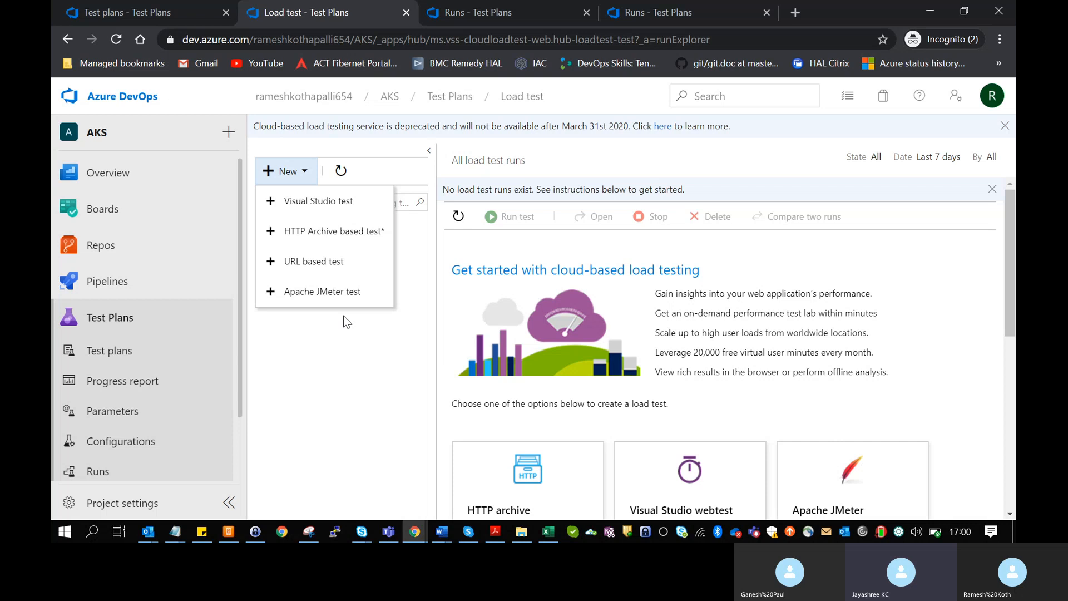
{"action": "left_click", "coordinate": [295, 174]}
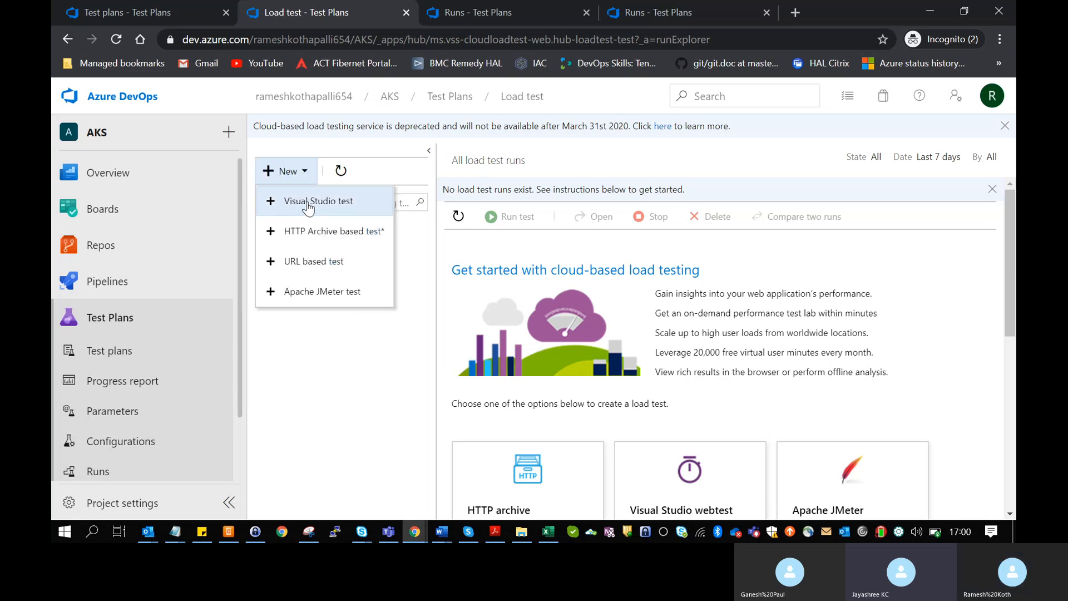
{"action": "left_click", "coordinate": [307, 204]}
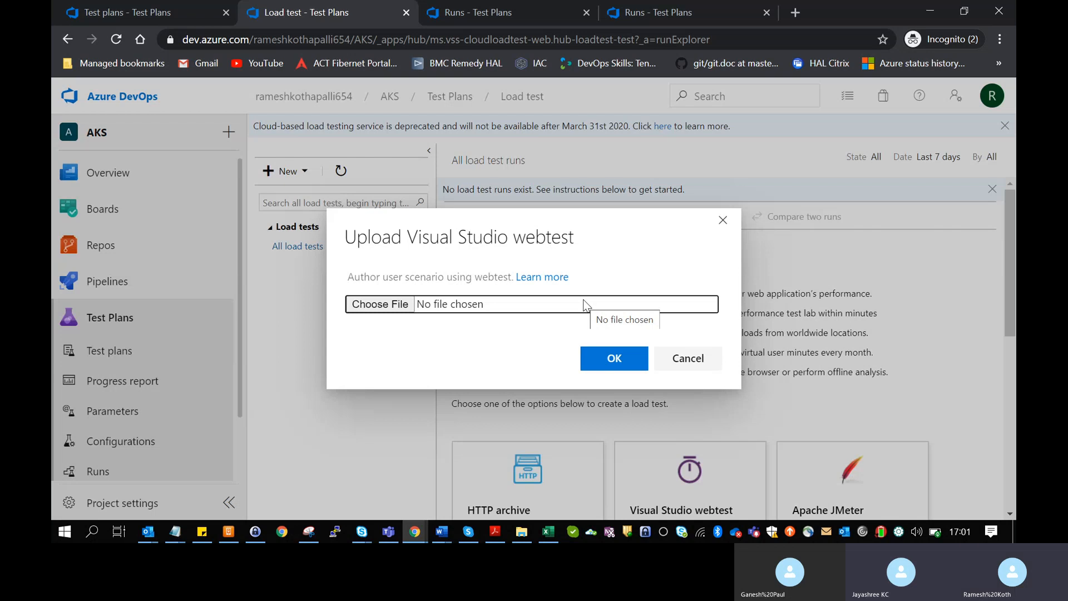
{"action": "left_click", "coordinate": [683, 361]}
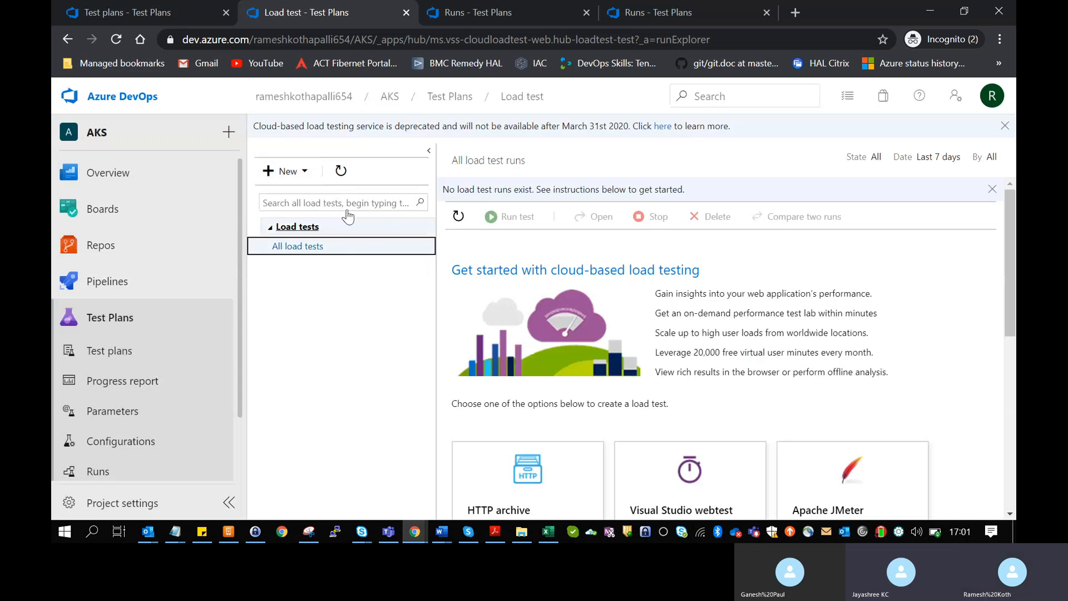
{"action": "left_click", "coordinate": [295, 175]}
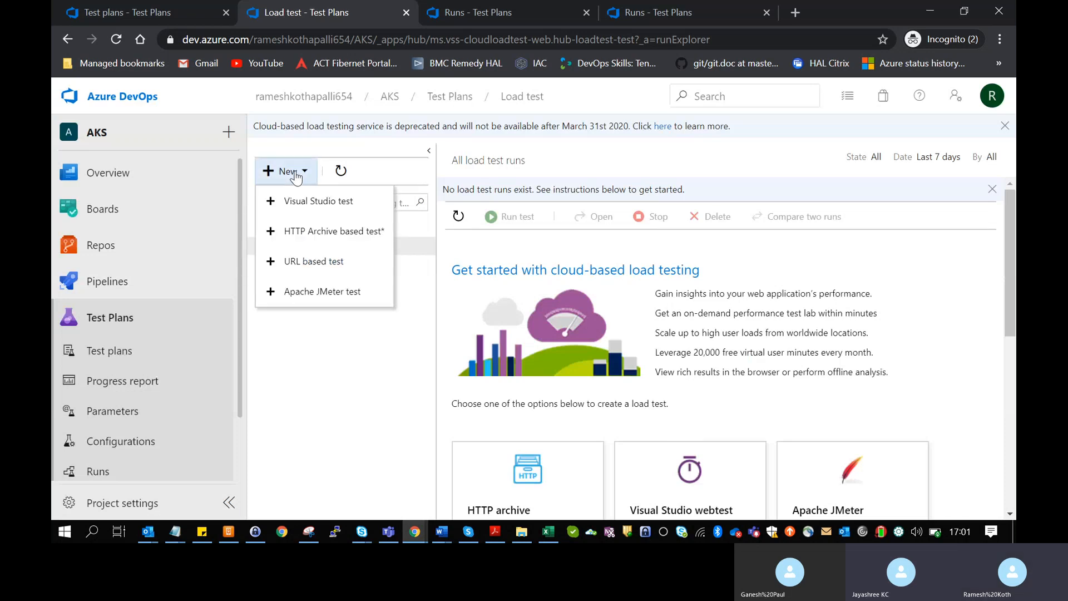
{"action": "left_click", "coordinate": [360, 363]}
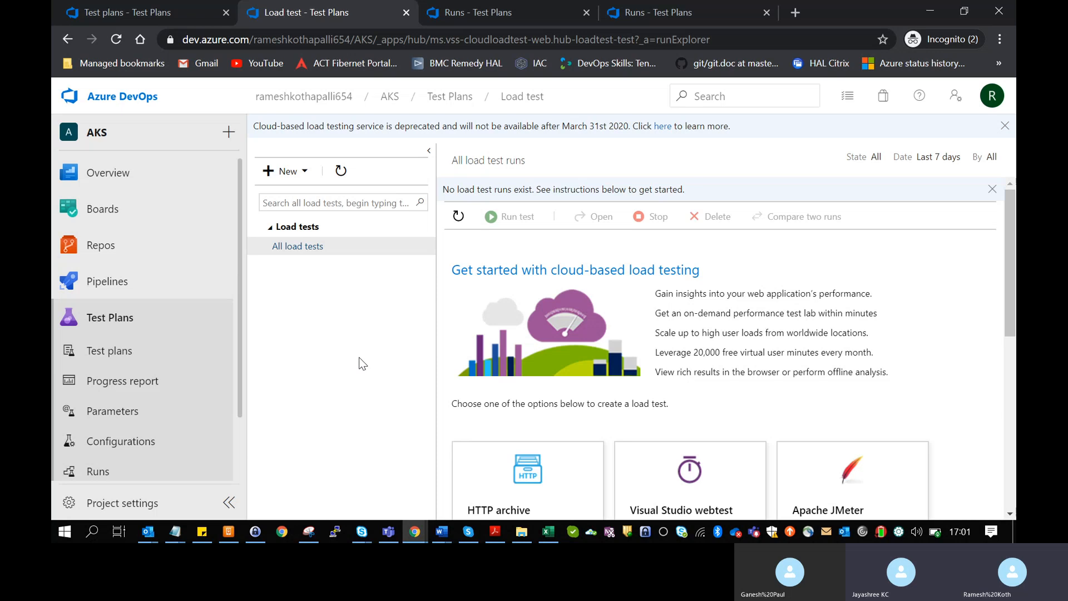
{"action": "left_click_drag", "start_coordinate": [239, 375], "coordinate": [238, 458]}
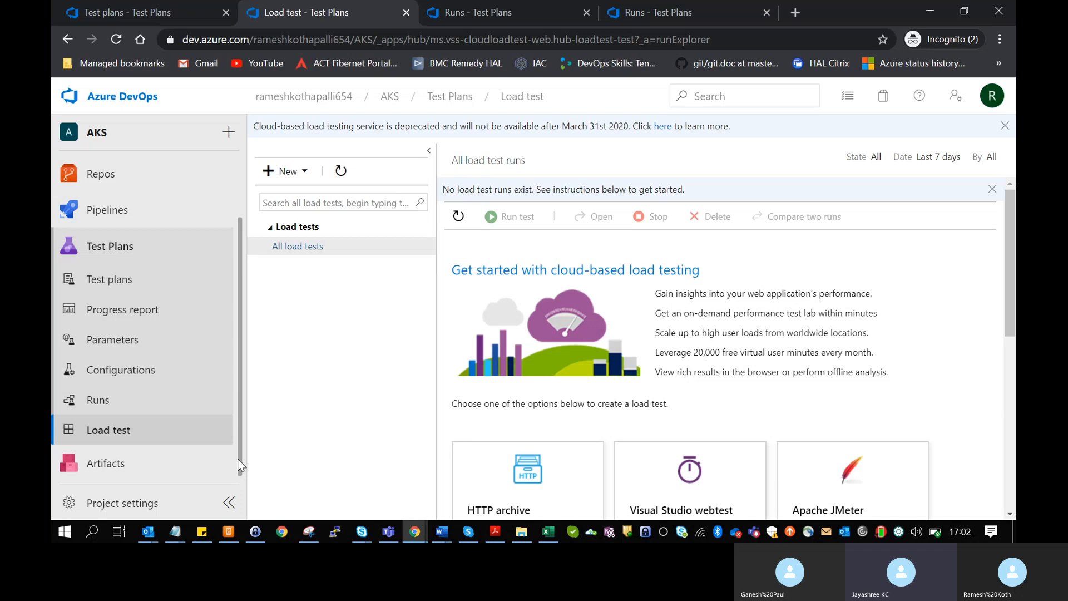
{"action": "left_click_drag", "start_coordinate": [238, 458], "coordinate": [249, 325]}
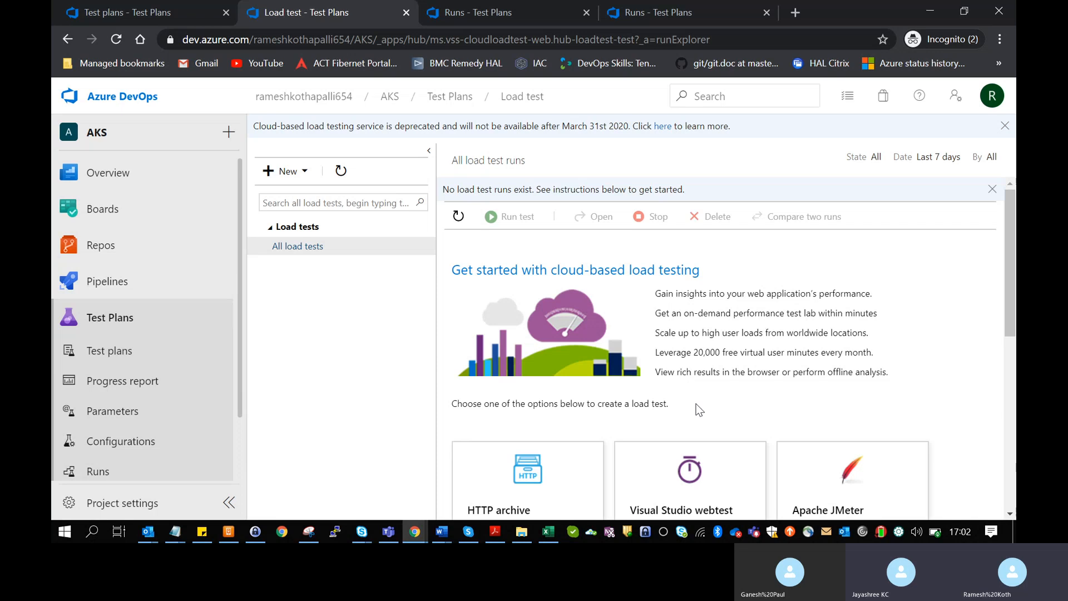
{"action": "scroll", "coordinate": [657, 404], "scroll_direction": "down", "scroll_amount": 1}
{"action": "scroll", "coordinate": [657, 404], "scroll_direction": "down", "scroll_amount": 1}
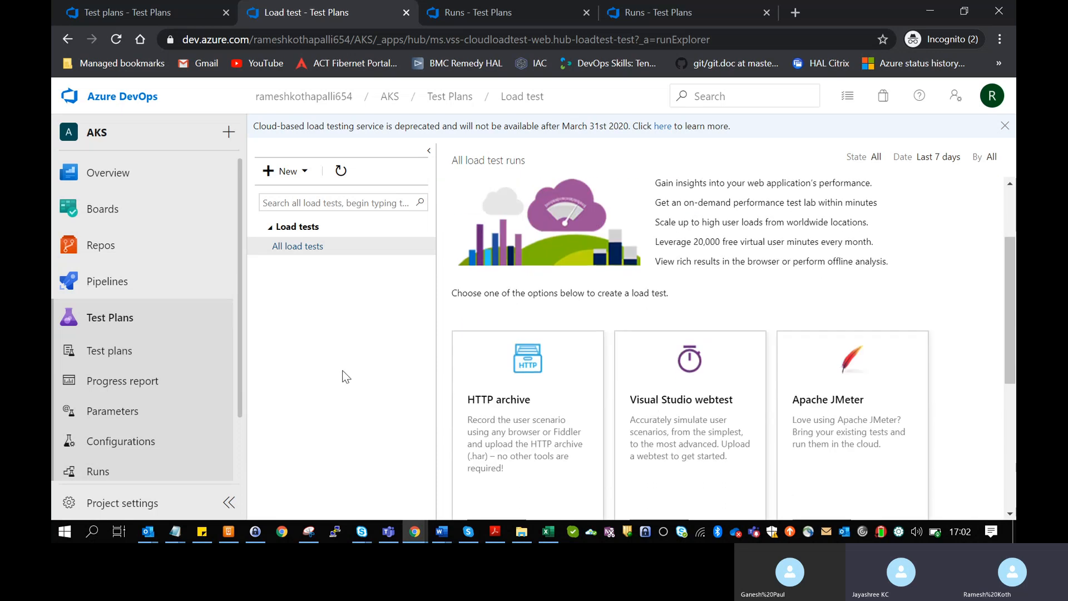
{"action": "scroll", "coordinate": [233, 432], "scroll_direction": "down", "scroll_amount": 1}
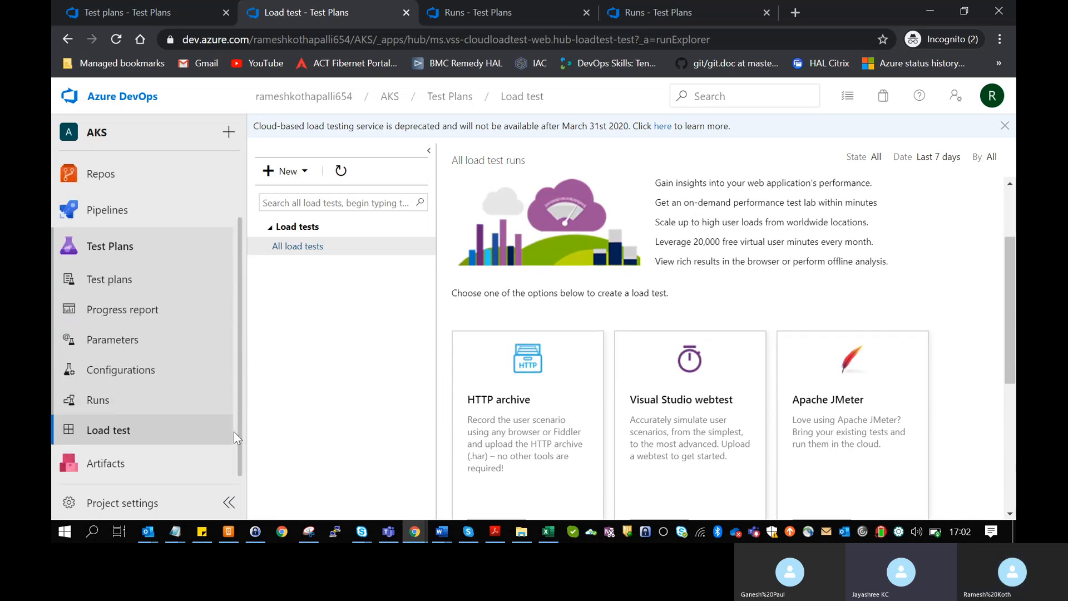
- Open Artifacts from the left navigation and scroll through its page
{"action": "left_click", "coordinate": [119, 470]}
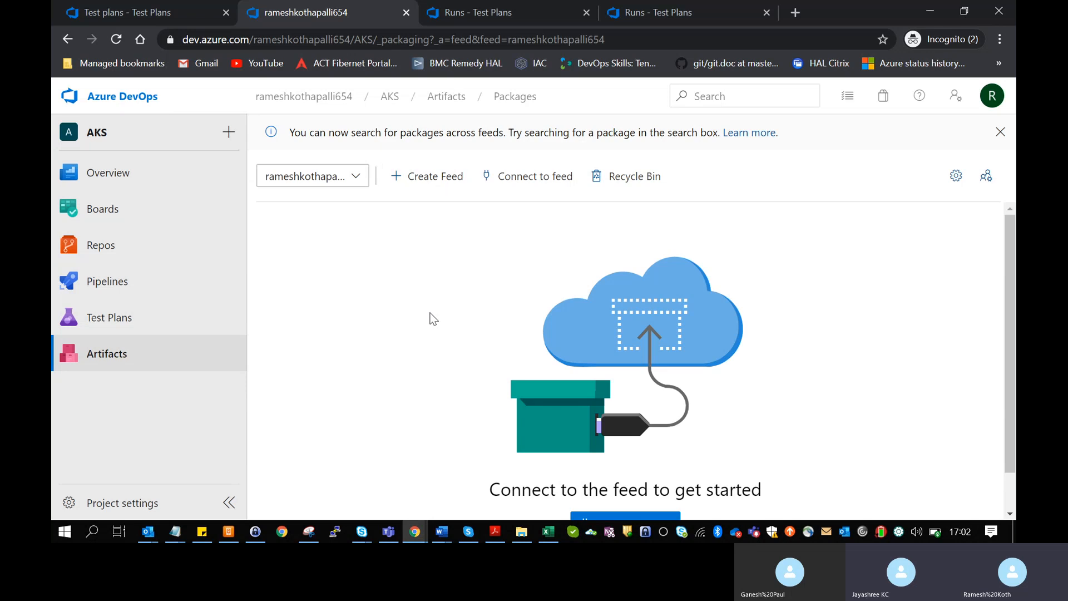
{"action": "scroll", "coordinate": [434, 318], "scroll_direction": "down", "scroll_amount": 1}
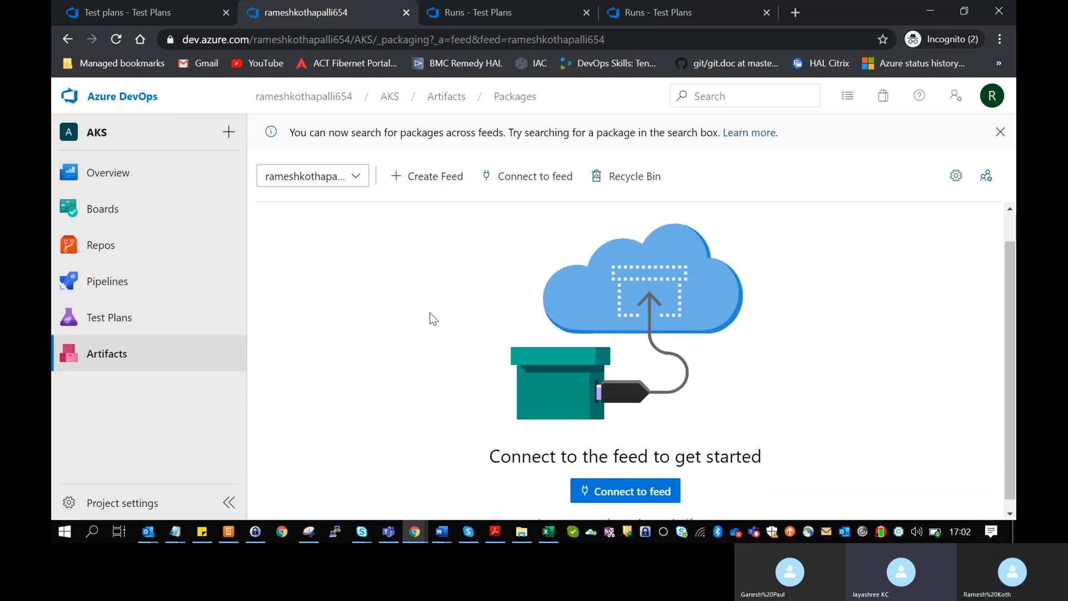
{"action": "scroll", "coordinate": [433, 318], "scroll_direction": "up", "scroll_amount": 1}
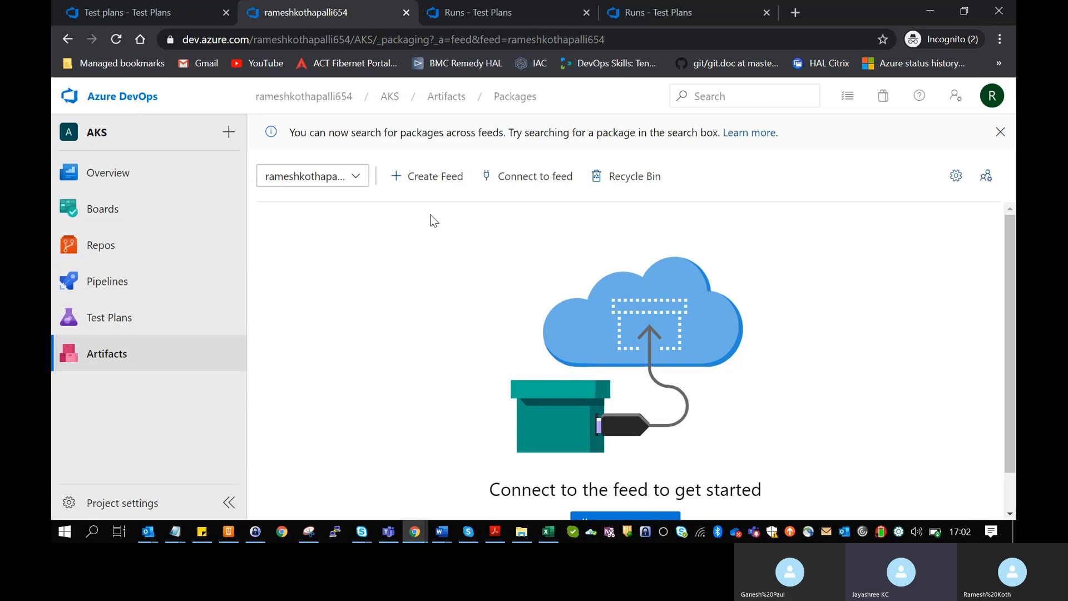
{"action": "scroll", "coordinate": [430, 215], "scroll_direction": "down", "scroll_amount": 2}
{"action": "scroll", "coordinate": [430, 215], "scroll_direction": "up", "scroll_amount": 2}
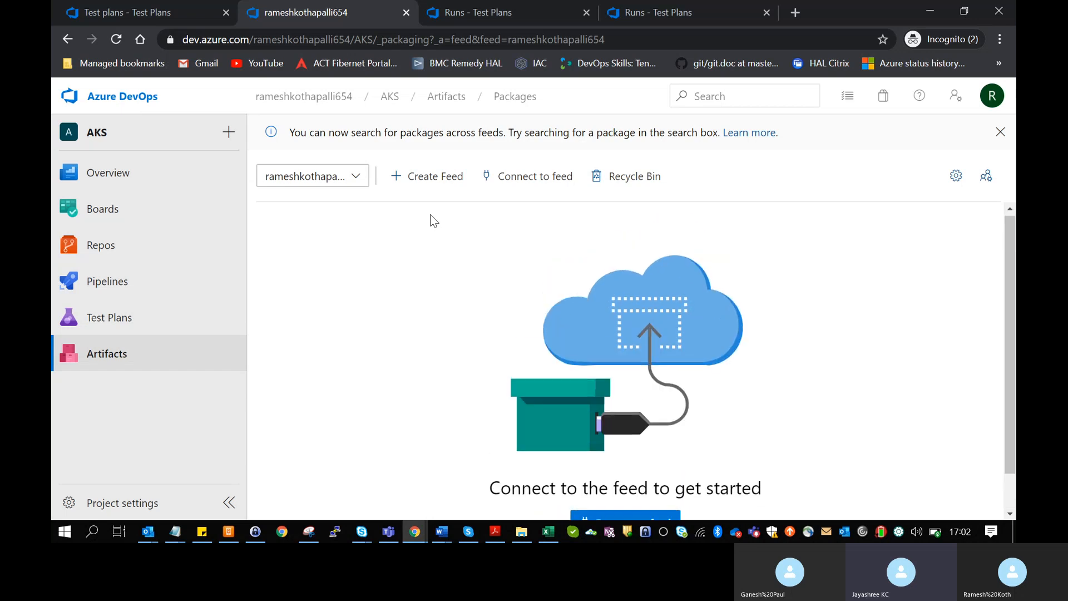
{"action": "left_click", "coordinate": [423, 176]}
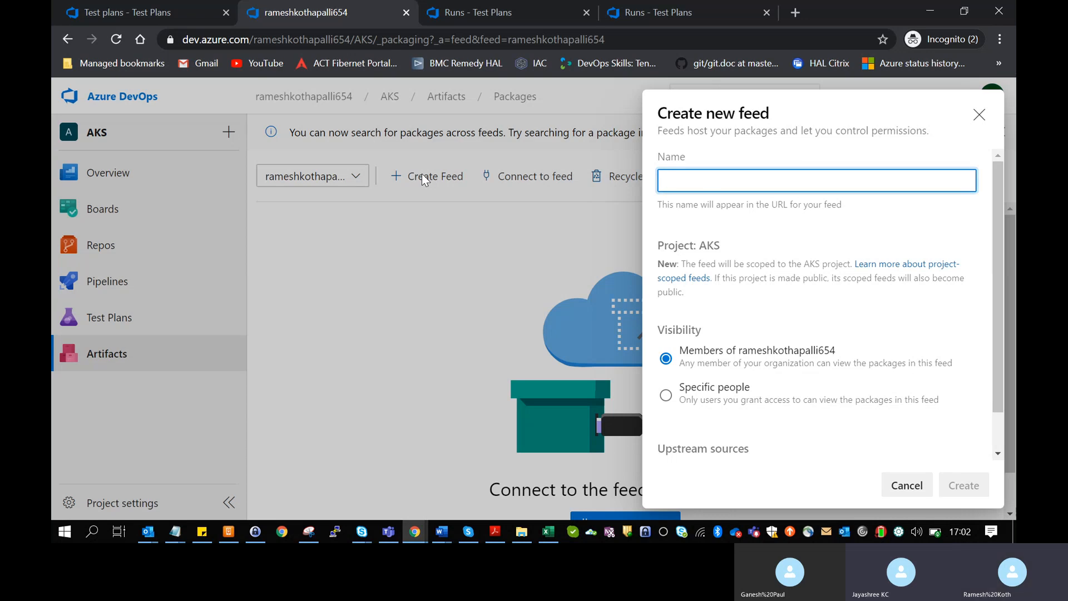
{"action": "type", "text": "TestA"}
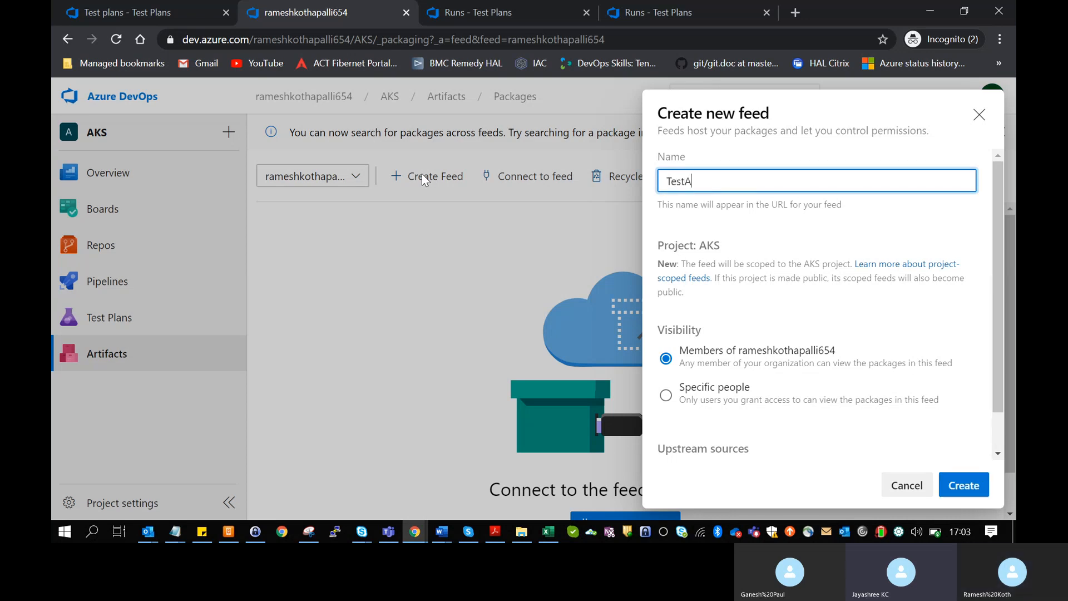
{"action": "type", "text": "rtifacts"}
{"action": "scroll", "coordinate": [799, 389], "scroll_direction": "down", "scroll_amount": 1}
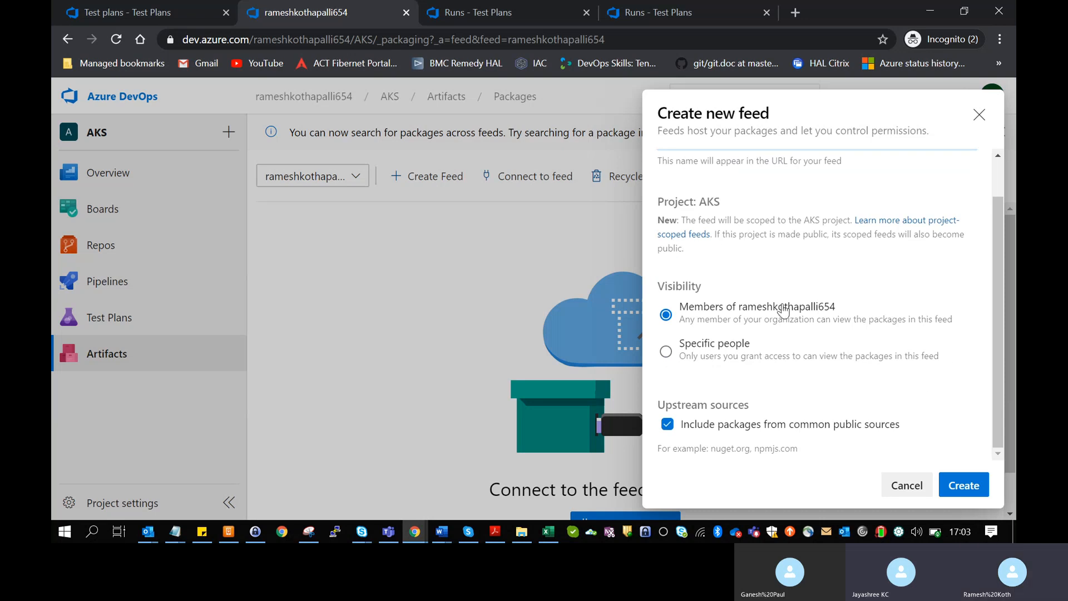
{"action": "left_click_drag", "start_coordinate": [791, 320], "coordinate": [855, 337]}
{"action": "left_click", "coordinate": [856, 342]}
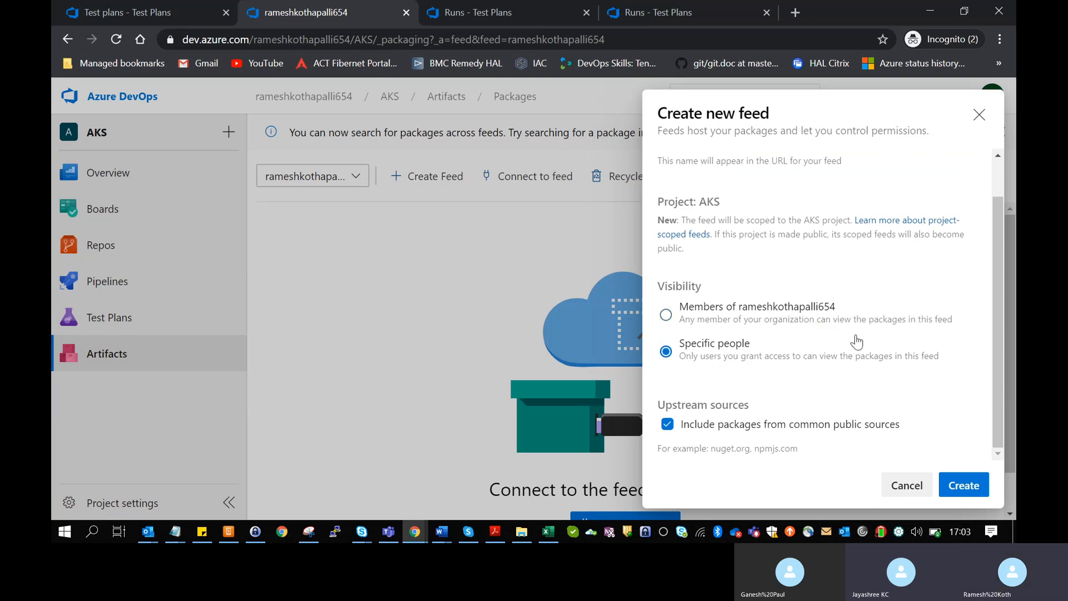
{"action": "left_click", "coordinate": [726, 312]}
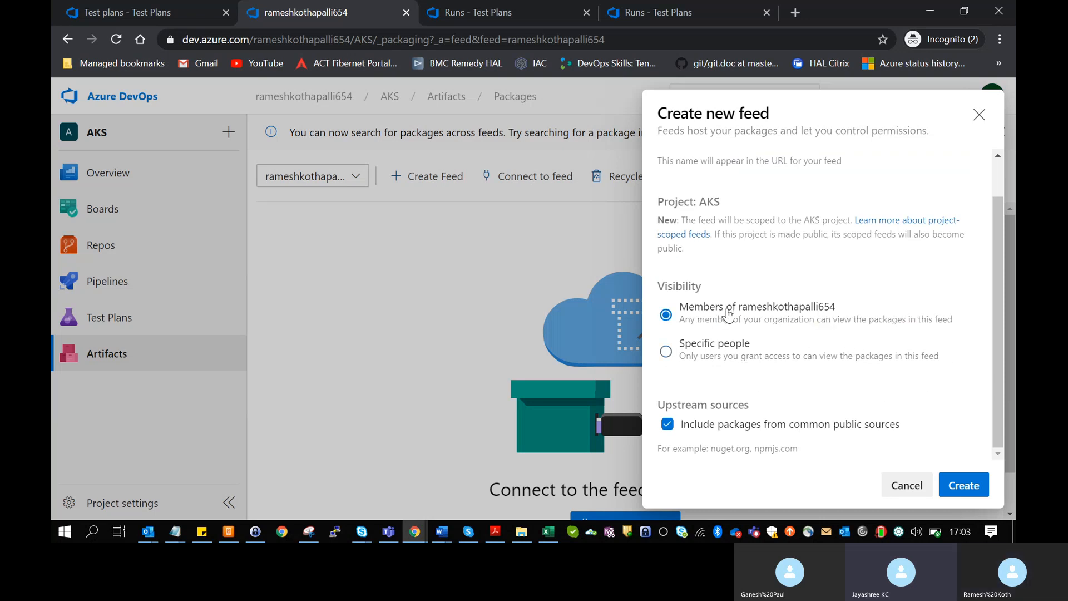
{"action": "left_click", "coordinate": [965, 482]}
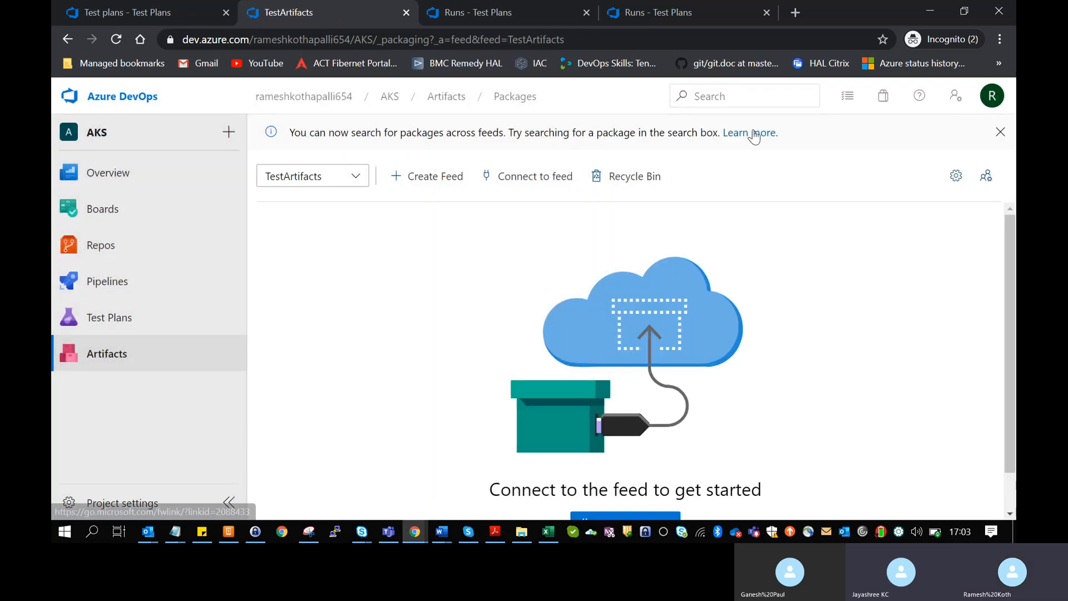
{"action": "scroll", "coordinate": [462, 331], "scroll_direction": "down", "scroll_amount": 1}
{"action": "scroll", "coordinate": [458, 326], "scroll_direction": "down", "scroll_amount": 2}
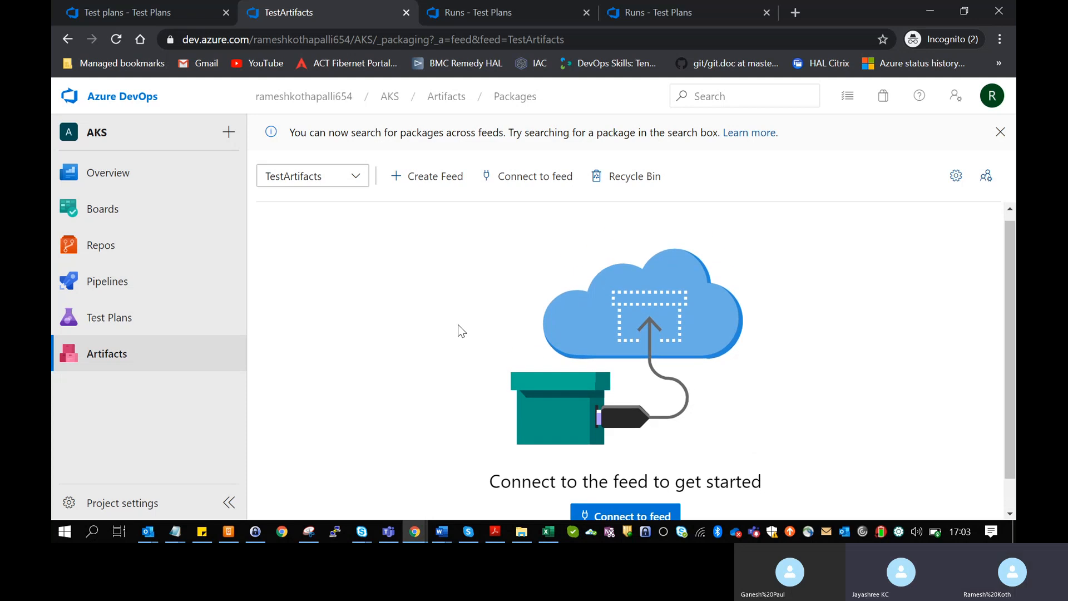
{"action": "scroll", "coordinate": [458, 328], "scroll_direction": "up", "scroll_amount": 3}
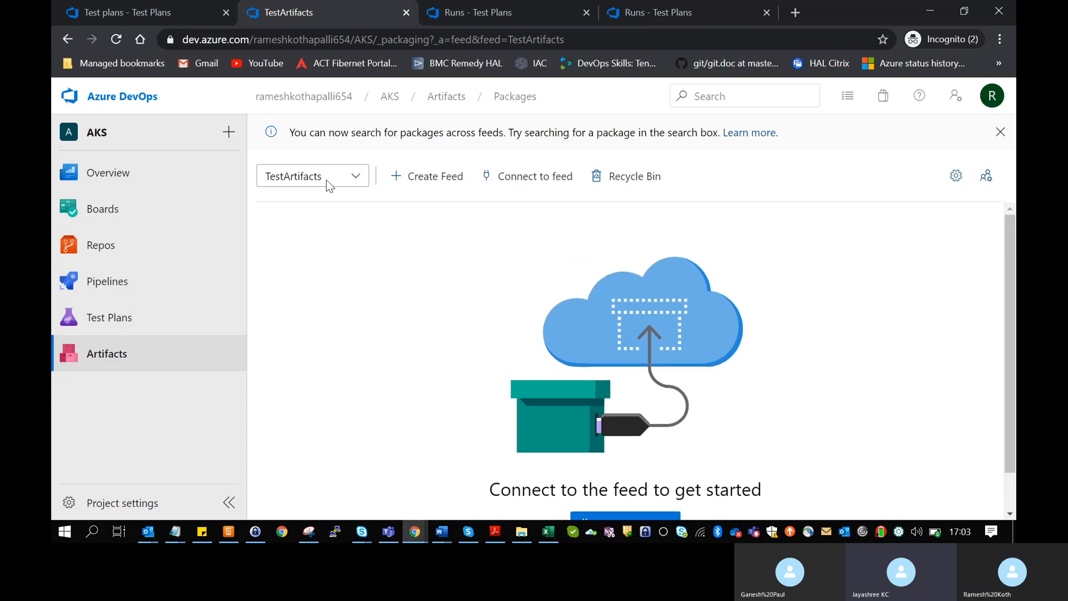
{"action": "left_click", "coordinate": [348, 178]}
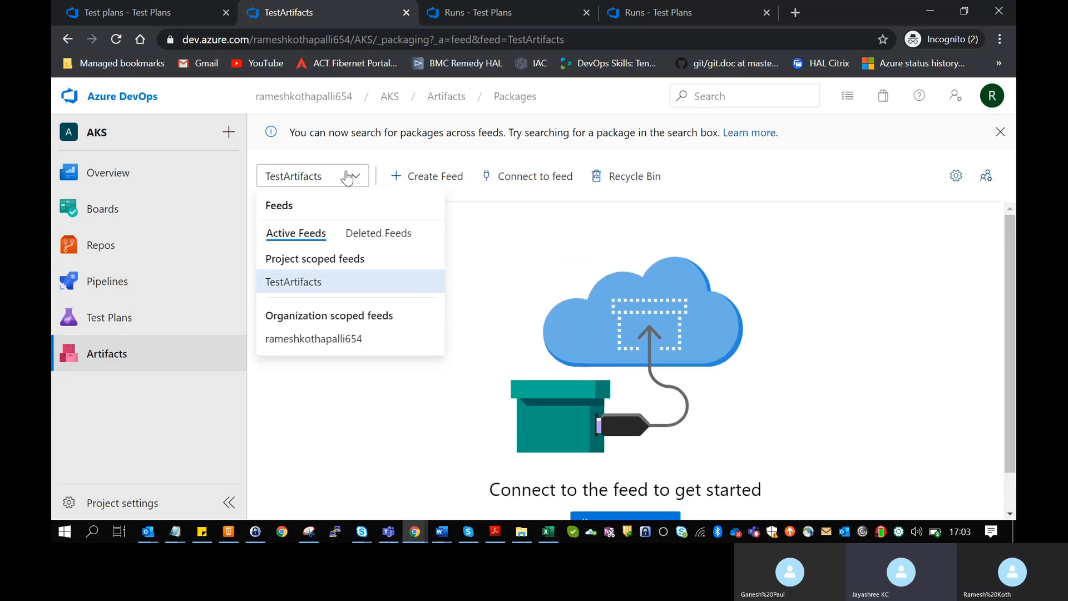
{"action": "left_click", "coordinate": [348, 177]}
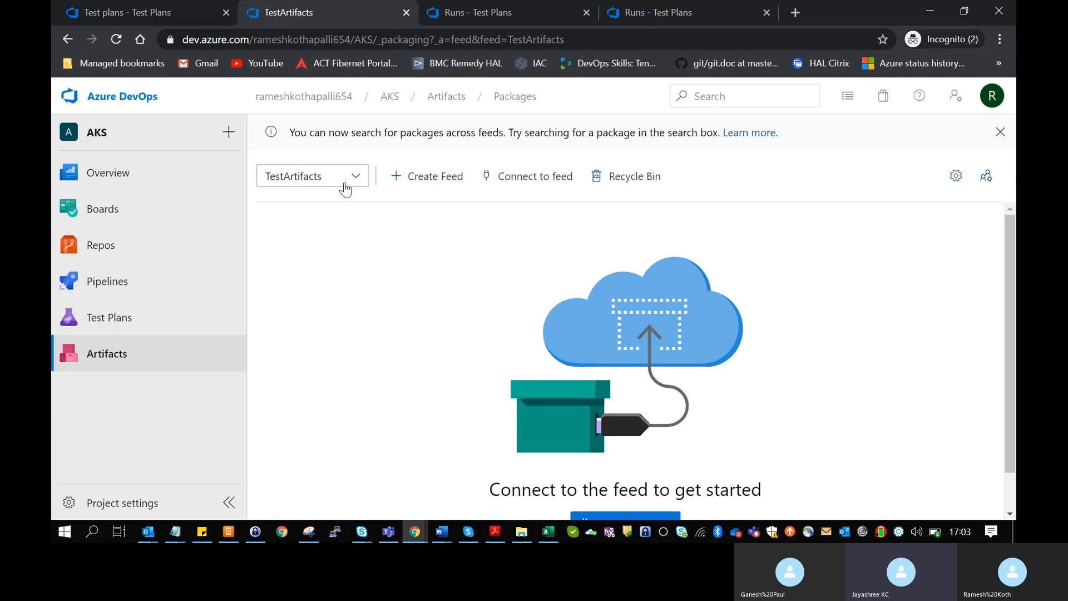
{"action": "left_click", "coordinate": [345, 188]}
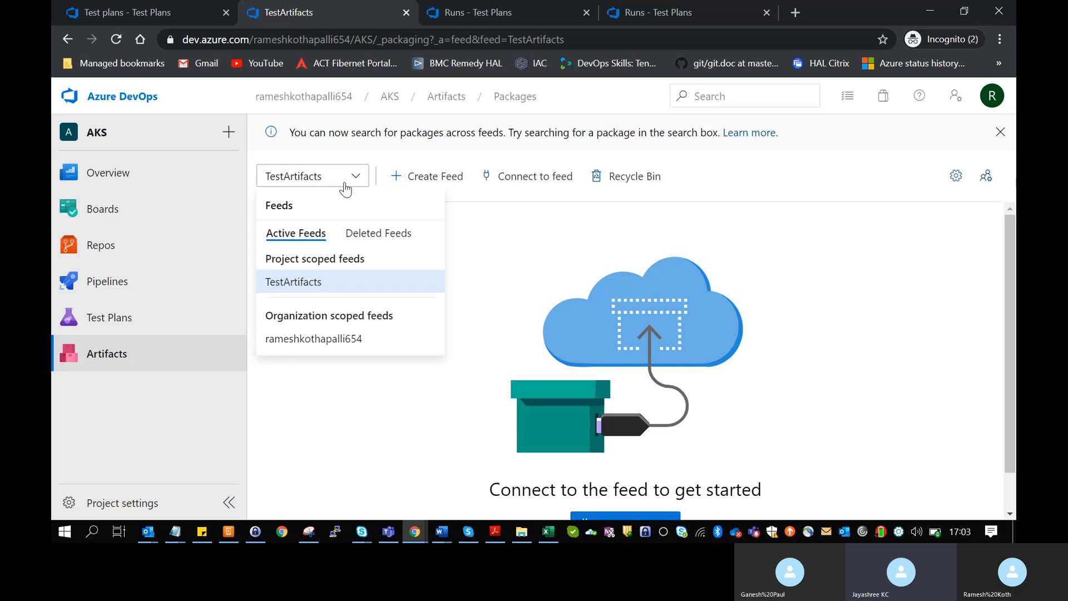
{"action": "left_click", "coordinate": [305, 286]}
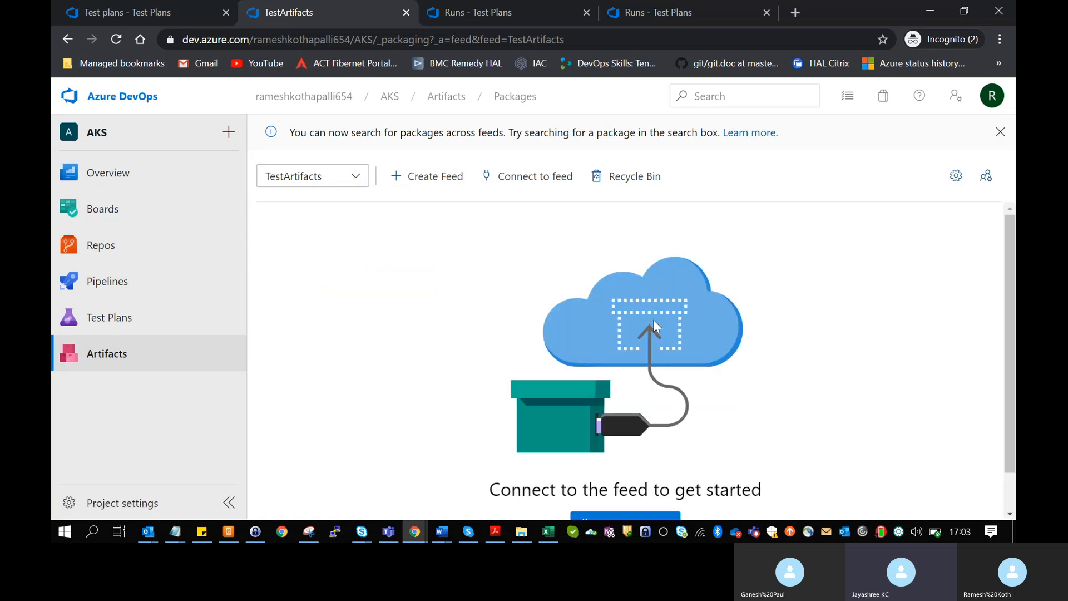
{"action": "scroll", "coordinate": [653, 319], "scroll_direction": "down", "scroll_amount": 1}
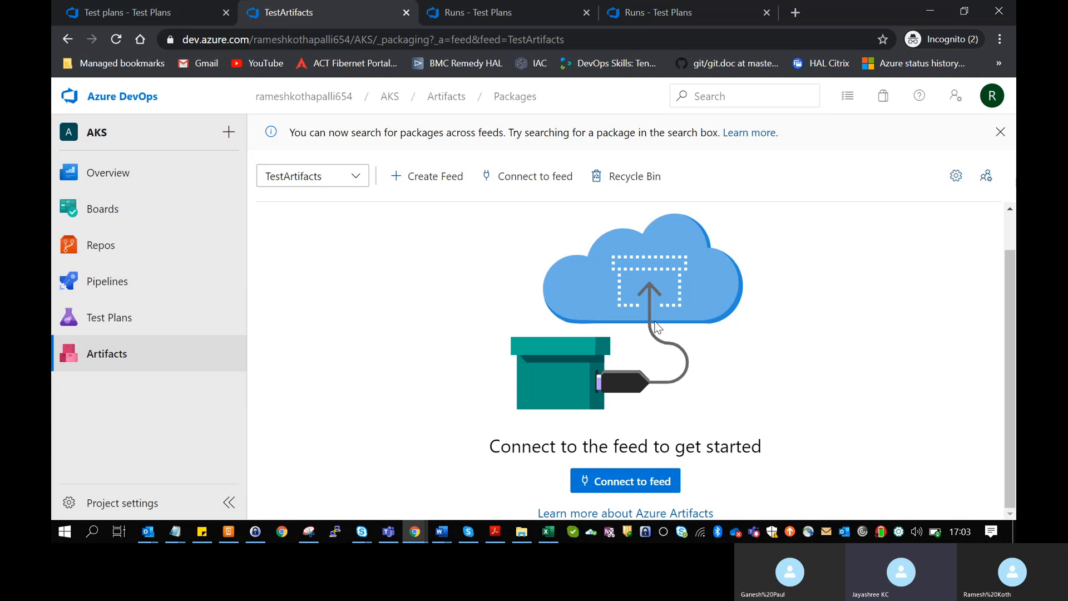
{"action": "left_click", "coordinate": [357, 177]}
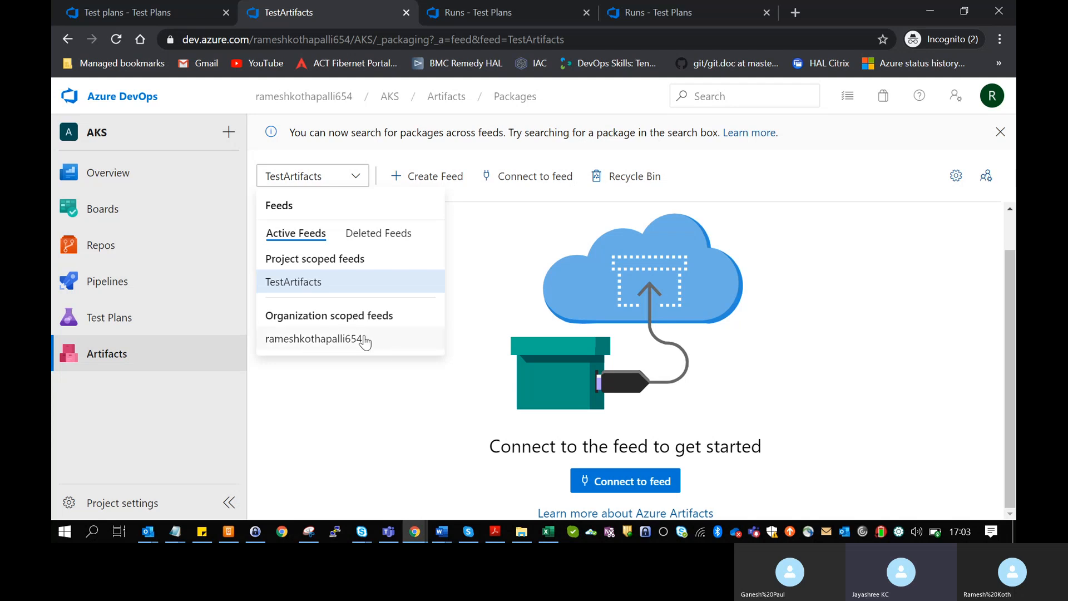
{"action": "left_click", "coordinate": [367, 387]}
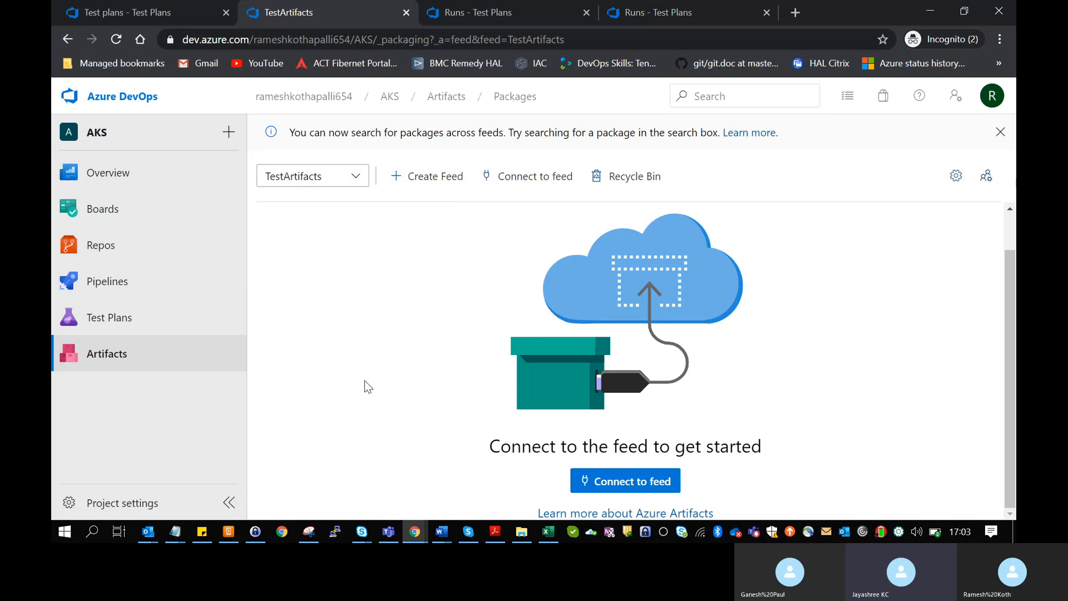
{"action": "left_click", "coordinate": [357, 179]}
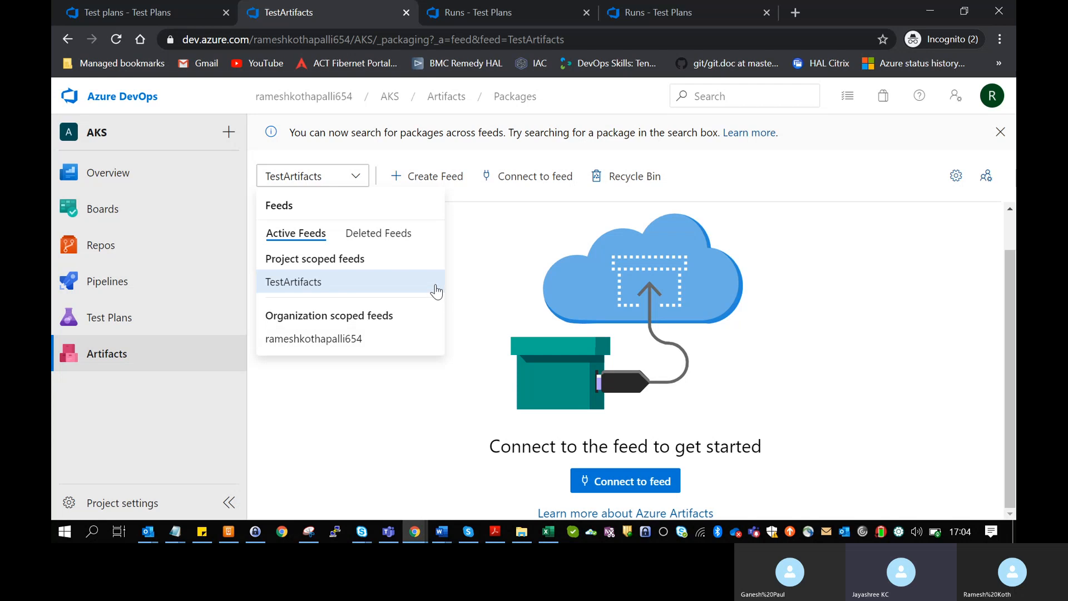
{"action": "left_click", "coordinate": [431, 285]}
{"action": "left_click", "coordinate": [358, 179]}
{"action": "left_click", "coordinate": [456, 177]}
{"action": "scroll", "coordinate": [854, 344], "scroll_direction": "down", "scroll_amount": 1}
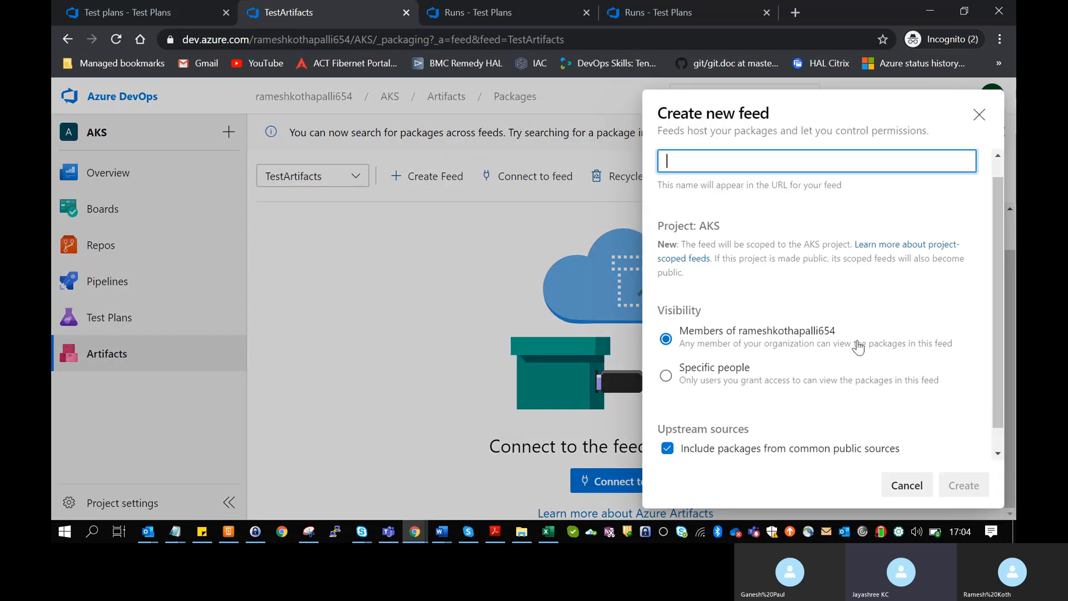
{"action": "scroll", "coordinate": [858, 347], "scroll_direction": "up", "scroll_amount": 1}
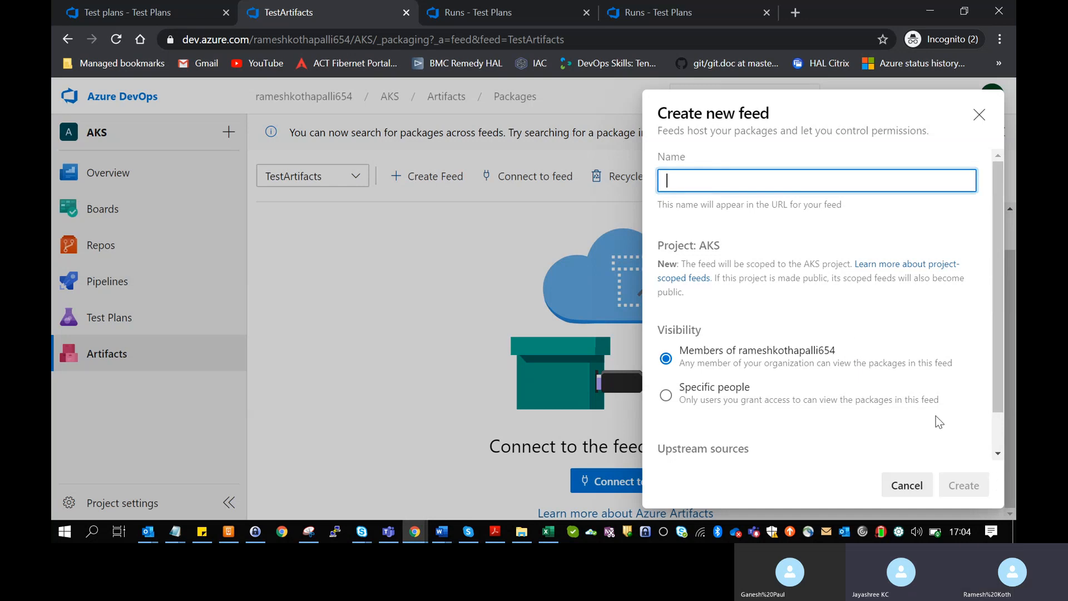
{"action": "left_click", "coordinate": [906, 486]}
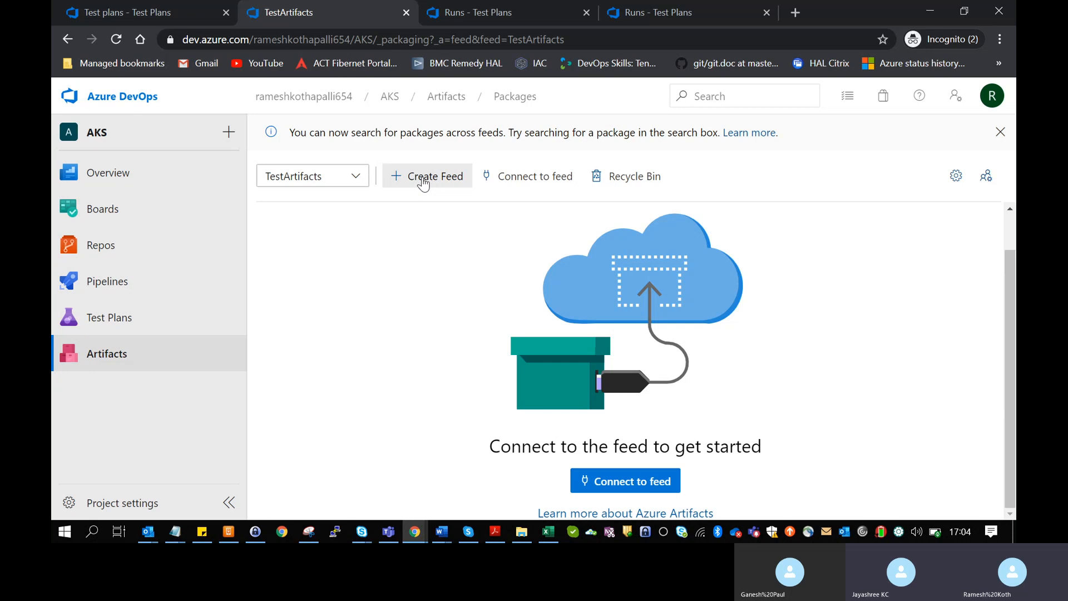
{"action": "left_click", "coordinate": [359, 182]}
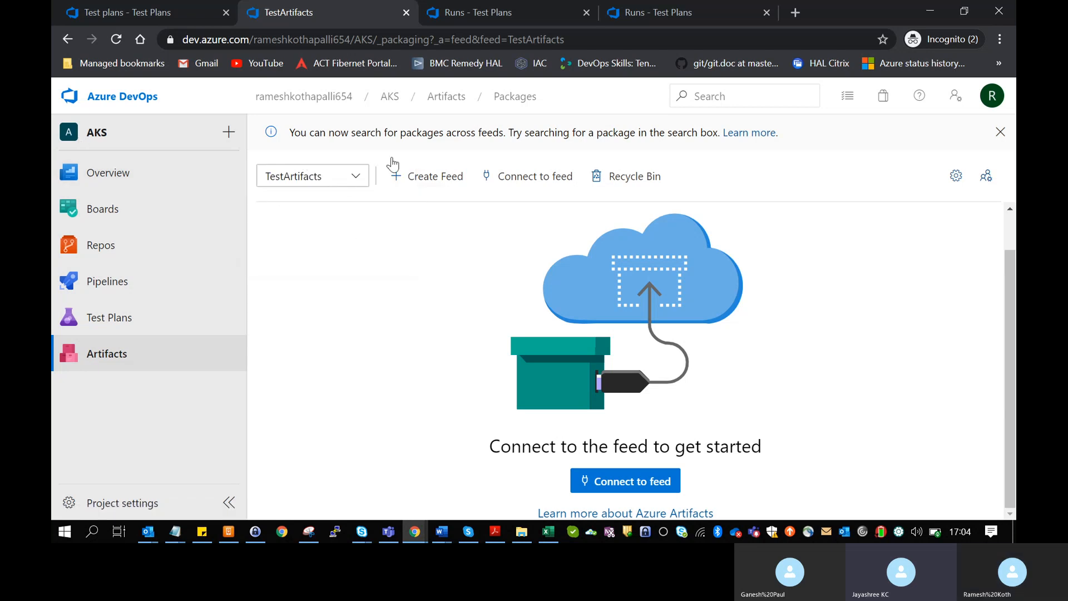
- Open TestArtifacts feed settings and scroll through Feed details, Deleted packages and Retention policies
{"action": "left_click", "coordinate": [963, 176]}
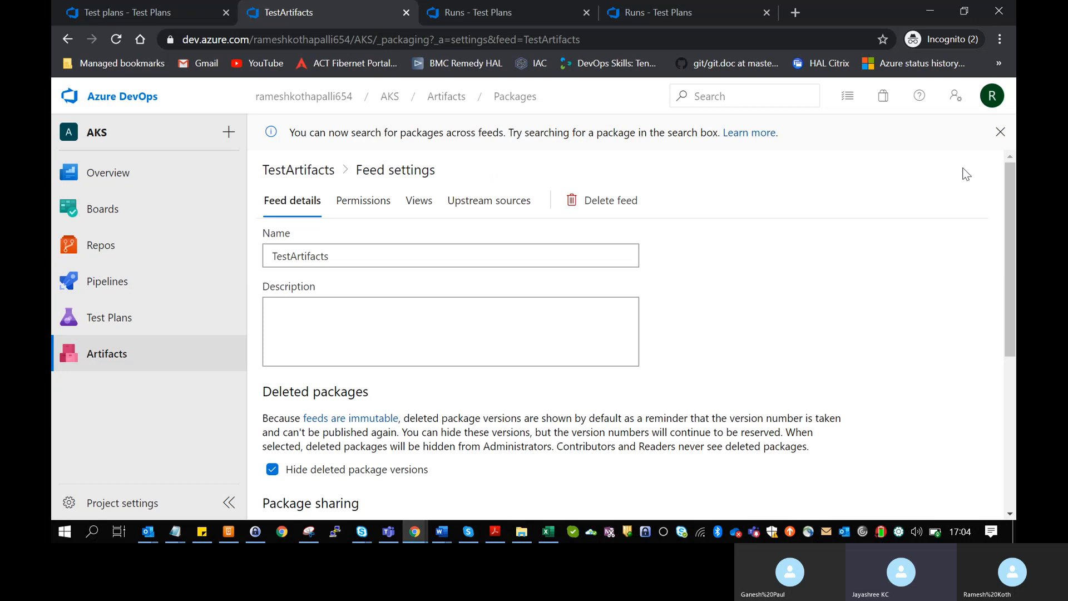
{"action": "scroll", "coordinate": [681, 479], "scroll_direction": "down", "scroll_amount": 2}
{"action": "scroll", "coordinate": [680, 478], "scroll_direction": "down", "scroll_amount": 3}
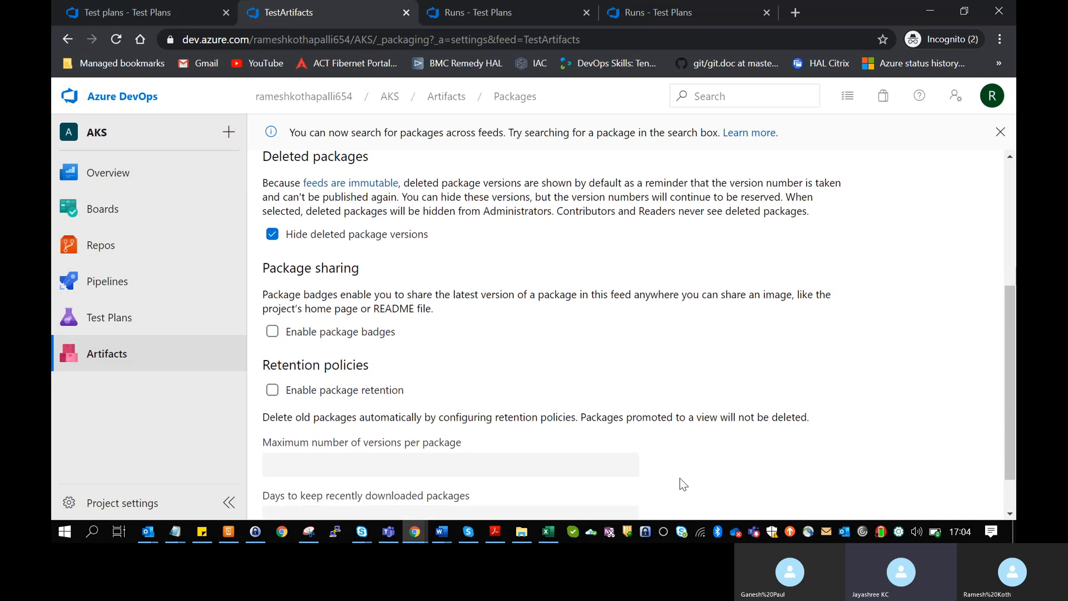
{"action": "scroll", "coordinate": [680, 479], "scroll_direction": "up", "scroll_amount": 2}
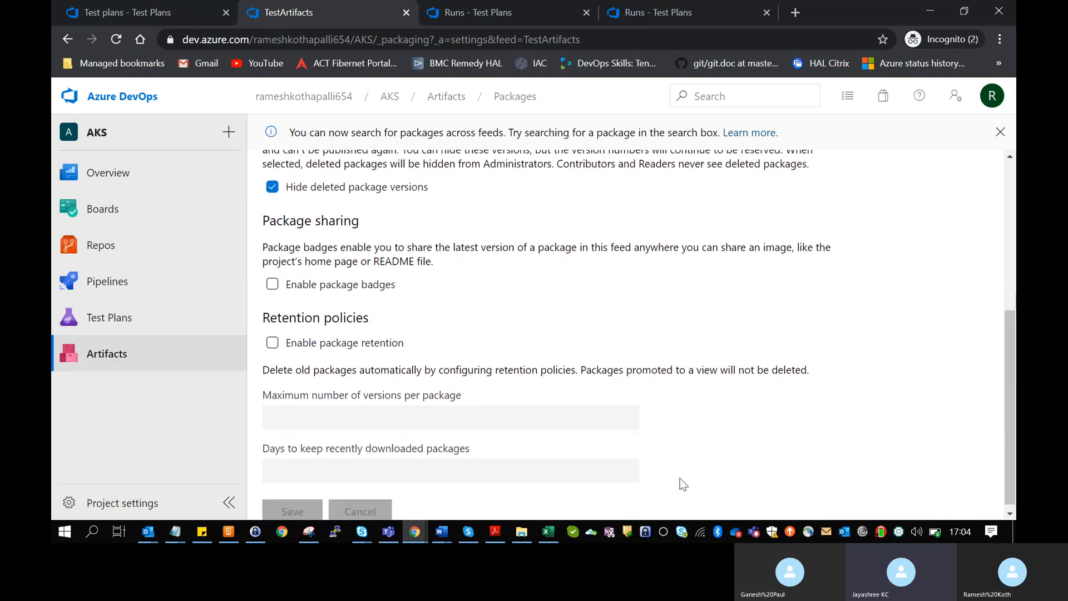
{"action": "scroll", "coordinate": [680, 479], "scroll_direction": "up", "scroll_amount": 3}
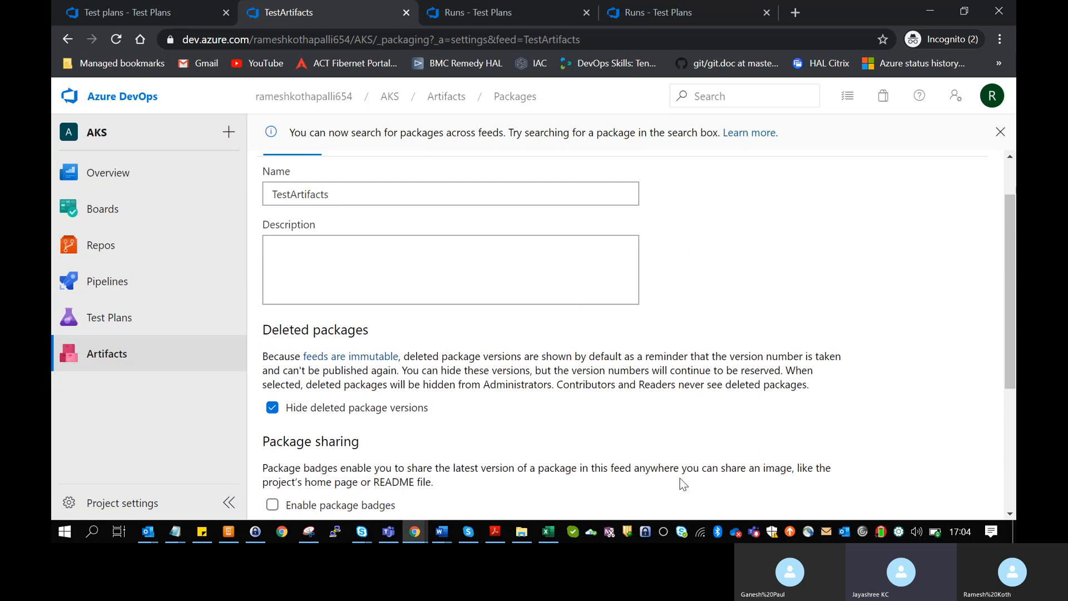
{"action": "scroll", "coordinate": [680, 479], "scroll_direction": "down", "scroll_amount": 2}
{"action": "scroll", "coordinate": [681, 482], "scroll_direction": "down", "scroll_amount": 2}
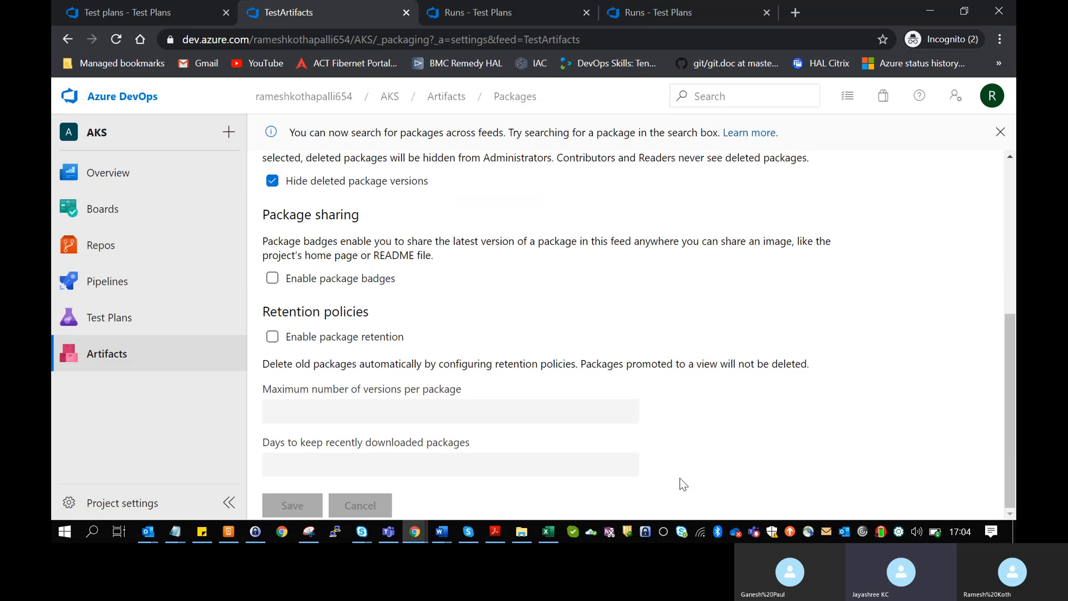
{"action": "scroll", "coordinate": [681, 480], "scroll_direction": "up", "scroll_amount": 4}
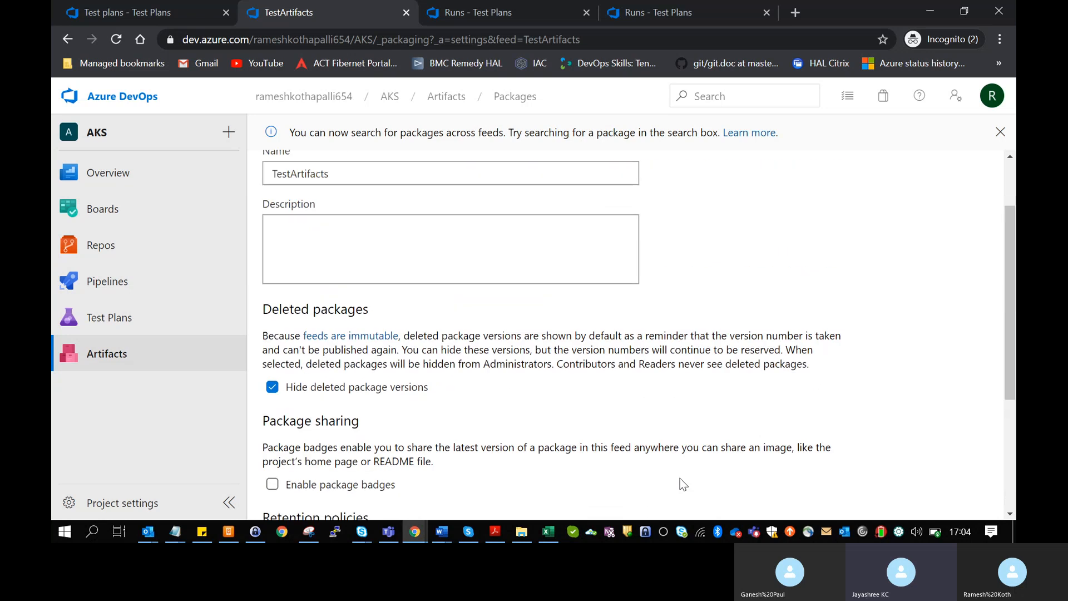
{"action": "scroll", "coordinate": [680, 478], "scroll_direction": "up", "scroll_amount": 1}
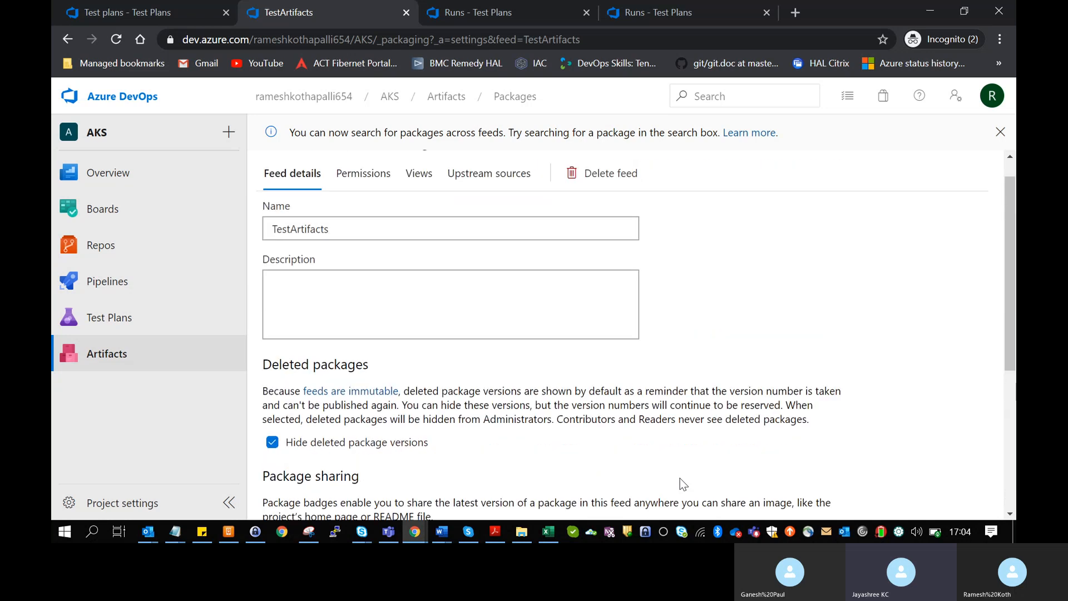
- Check the feed's Views and Permissions tabs, then return to the TestArtifacts packages page
{"action": "left_click", "coordinate": [415, 175]}
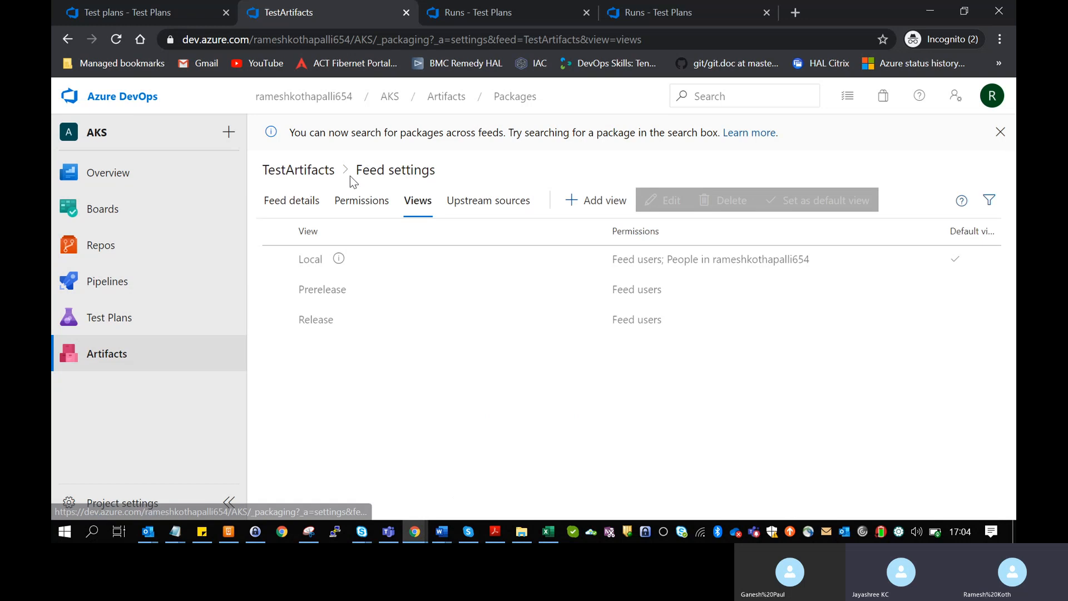
{"action": "left_click", "coordinate": [371, 200]}
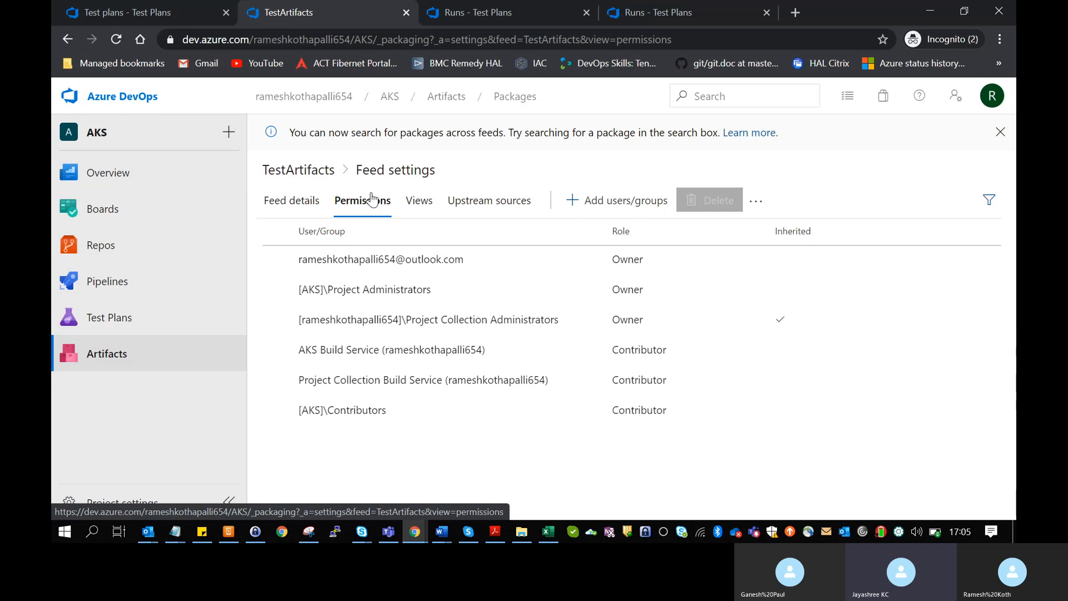
{"action": "left_click", "coordinate": [294, 207]}
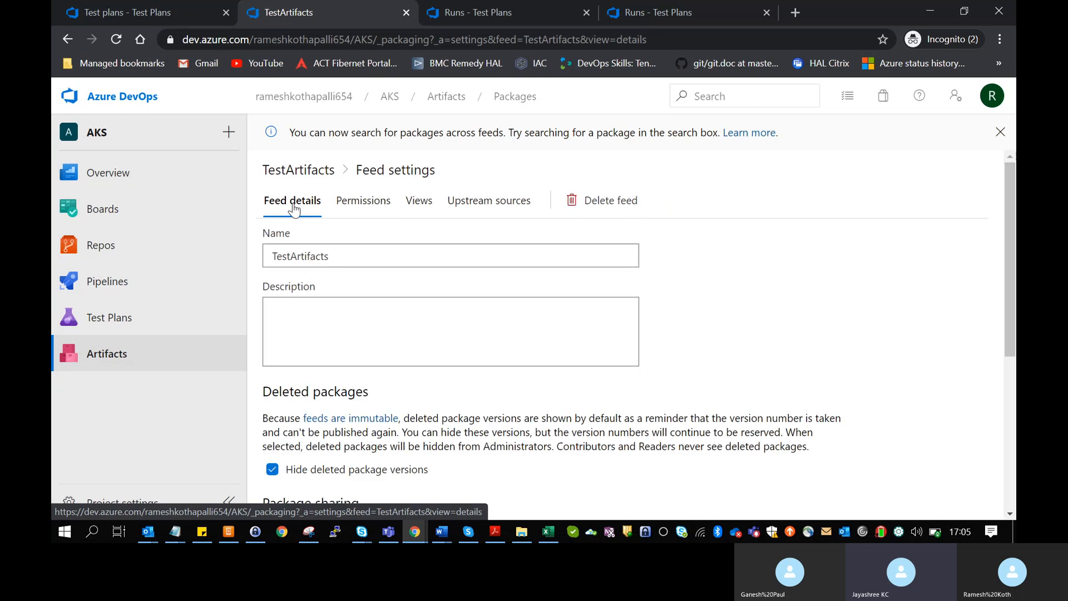
{"action": "left_click", "coordinate": [208, 352]}
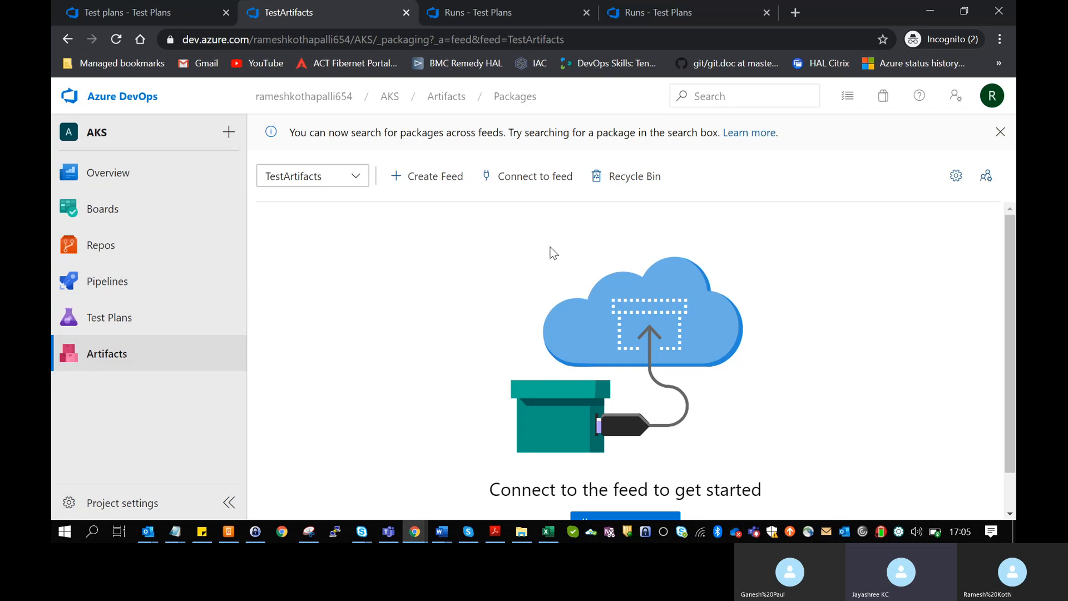
- Scroll the empty TestArtifacts feed page down to the Connect to feed button
{"action": "scroll", "coordinate": [553, 252], "scroll_direction": "down", "scroll_amount": 1}
{"action": "scroll", "coordinate": [552, 252], "scroll_direction": "up", "scroll_amount": 1}
{"action": "scroll", "coordinate": [553, 252], "scroll_direction": "down", "scroll_amount": 1}
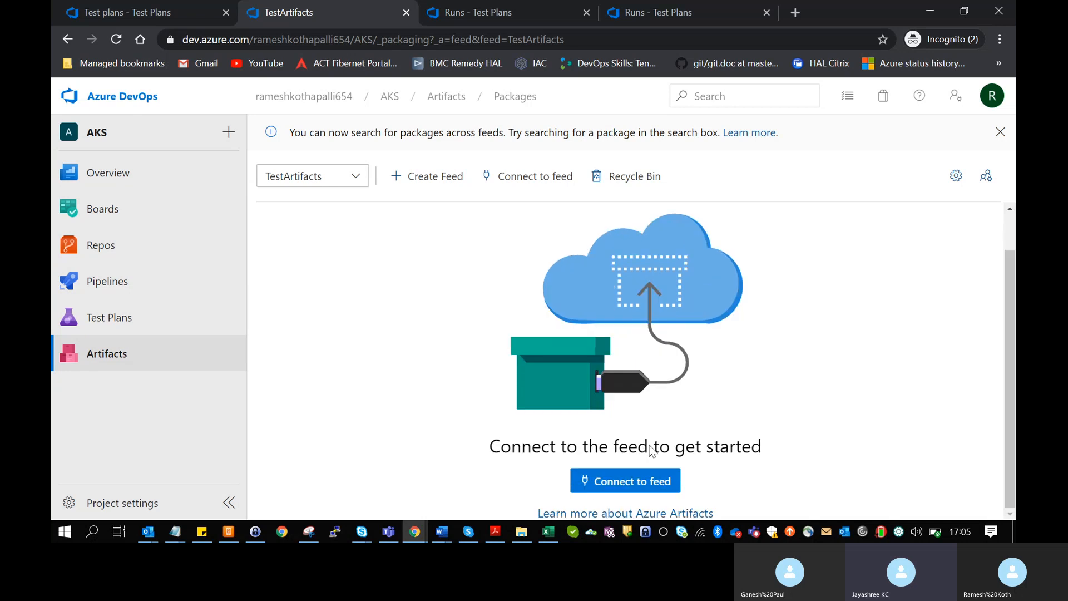
- Open Connect to feed for TestArtifacts and scroll through the dotnet, NuGet.exe, npm and Maven tools
{"action": "left_click", "coordinate": [641, 485]}
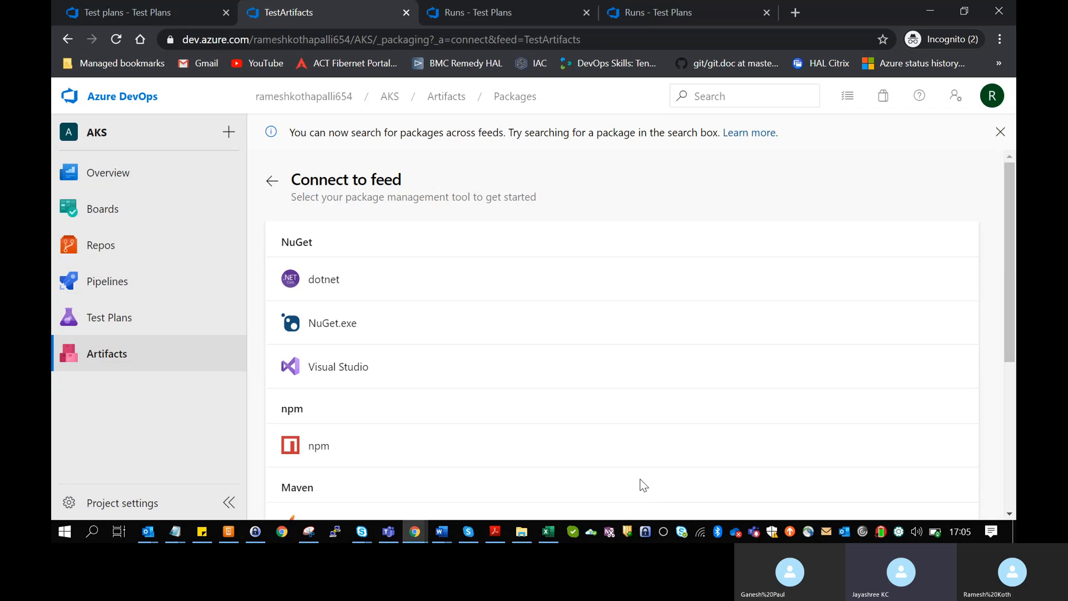
{"action": "left_click", "coordinate": [271, 181]}
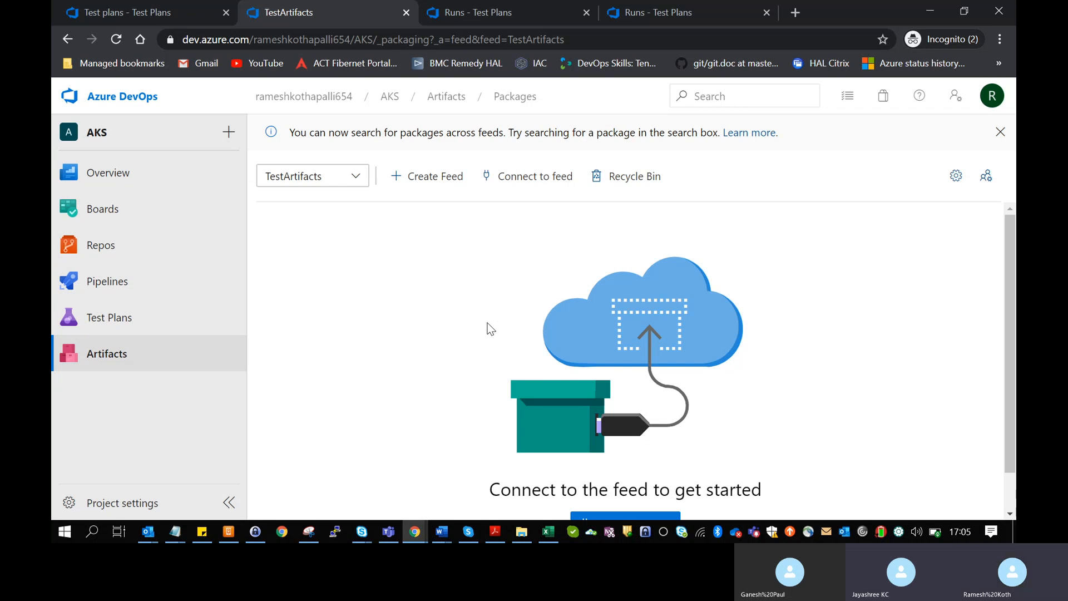
{"action": "scroll", "coordinate": [488, 329], "scroll_direction": "down", "scroll_amount": 1}
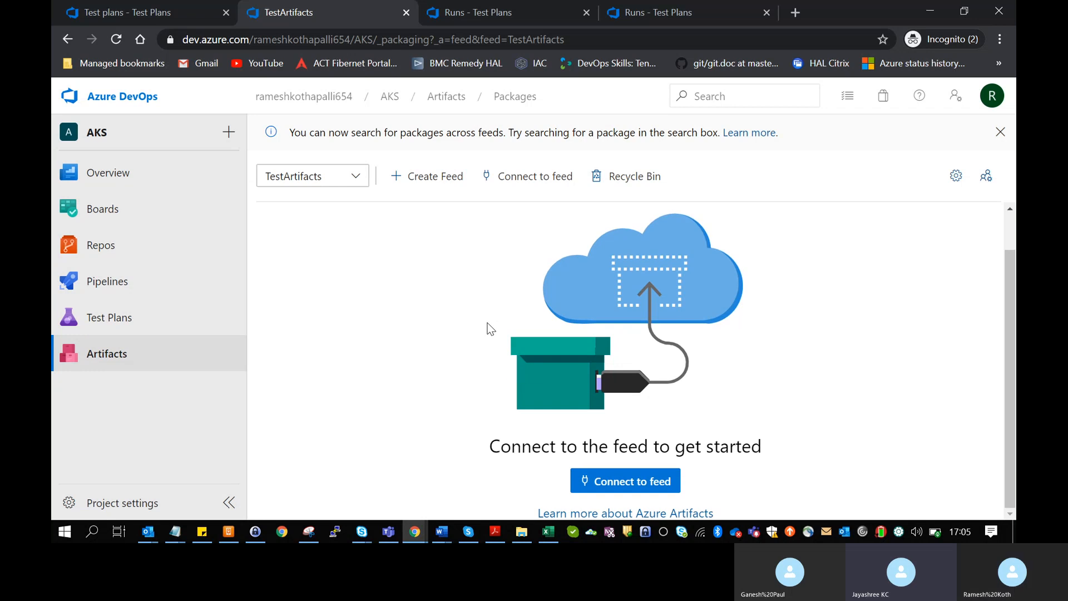
{"action": "scroll", "coordinate": [487, 324], "scroll_direction": "up", "scroll_amount": 1}
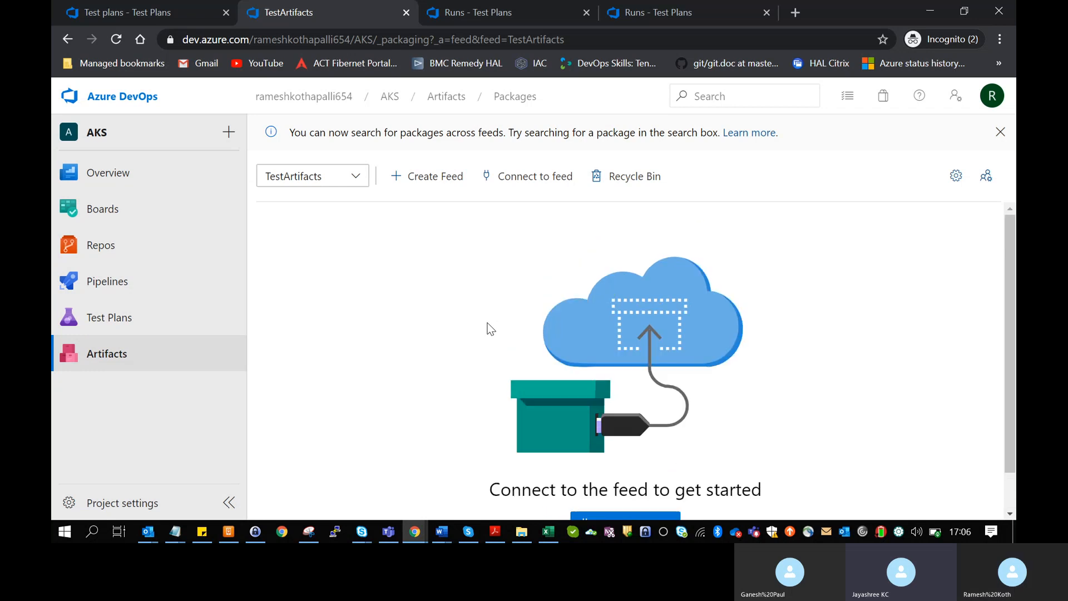
{"action": "scroll", "coordinate": [488, 329], "scroll_direction": "down", "scroll_amount": 1}
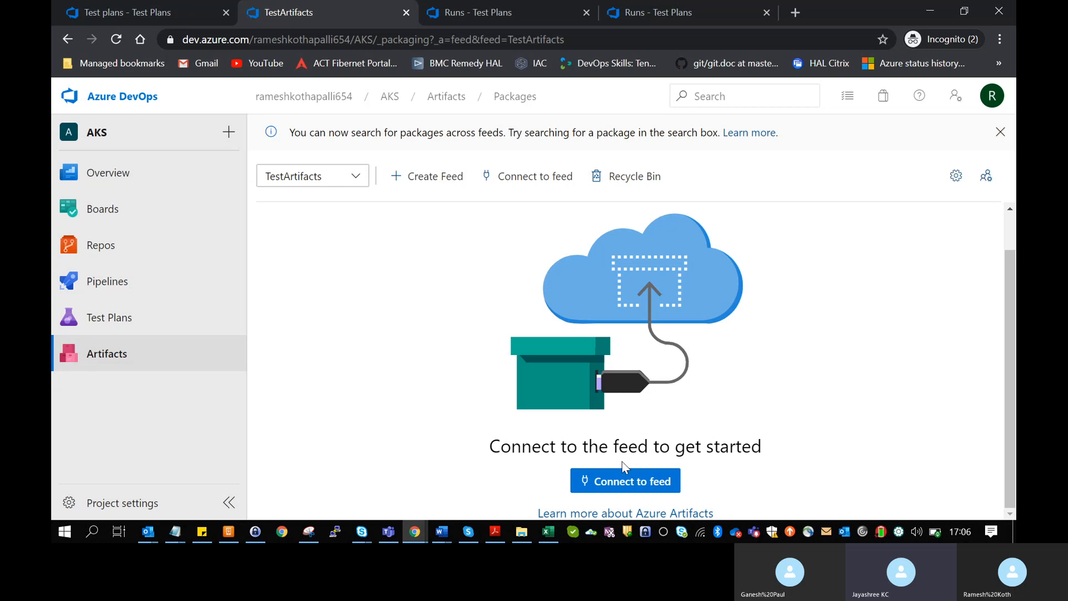
{"action": "left_click", "coordinate": [626, 481]}
{"action": "scroll", "coordinate": [551, 434], "scroll_direction": "down", "scroll_amount": 4}
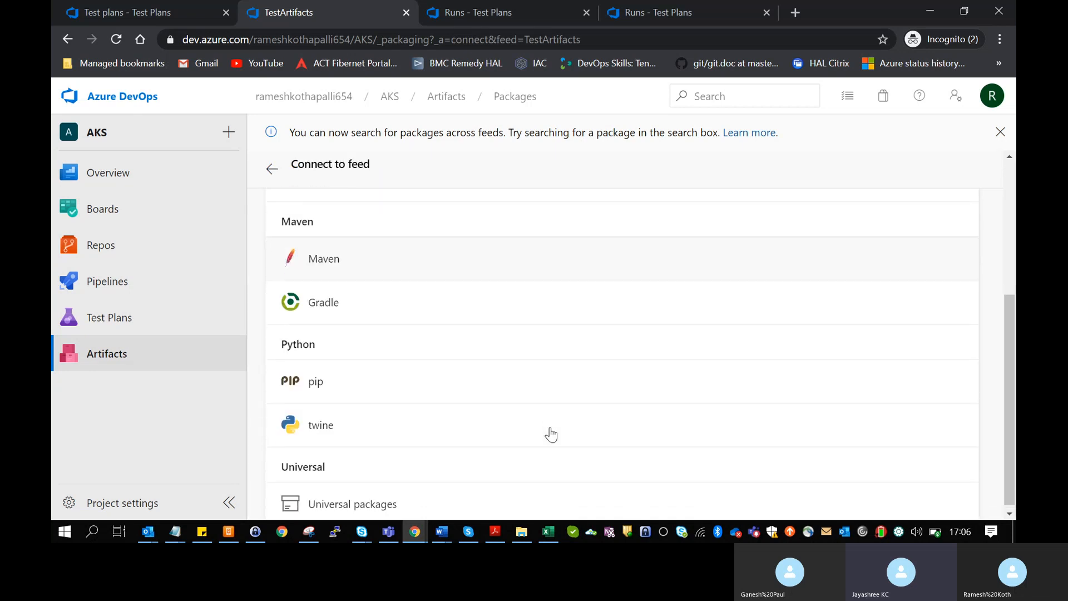
{"action": "scroll", "coordinate": [551, 434], "scroll_direction": "up", "scroll_amount": 5}
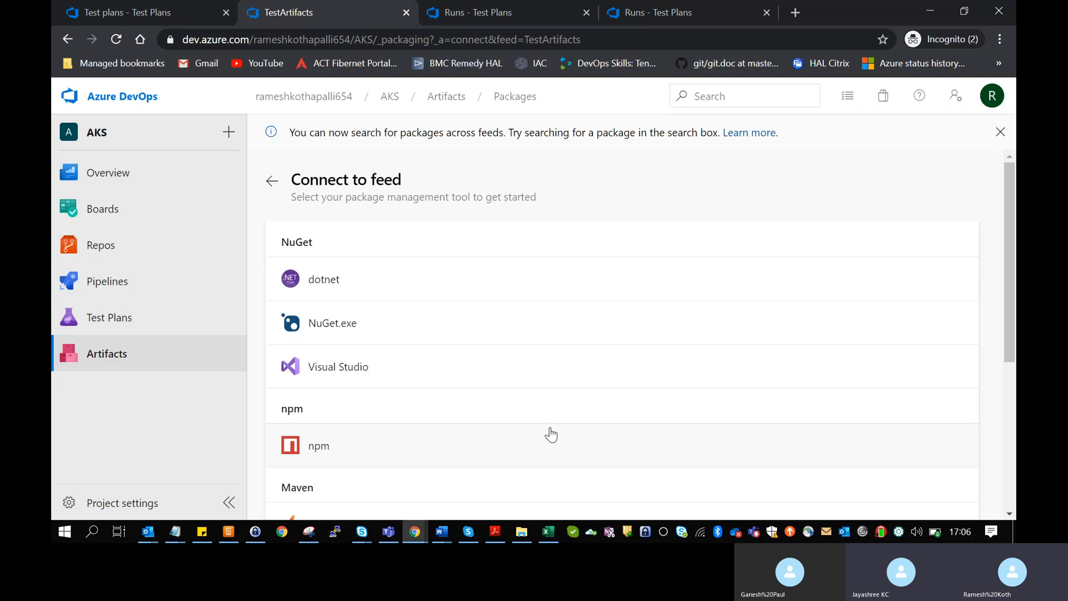
{"action": "scroll", "coordinate": [551, 434], "scroll_direction": "down", "scroll_amount": 1}
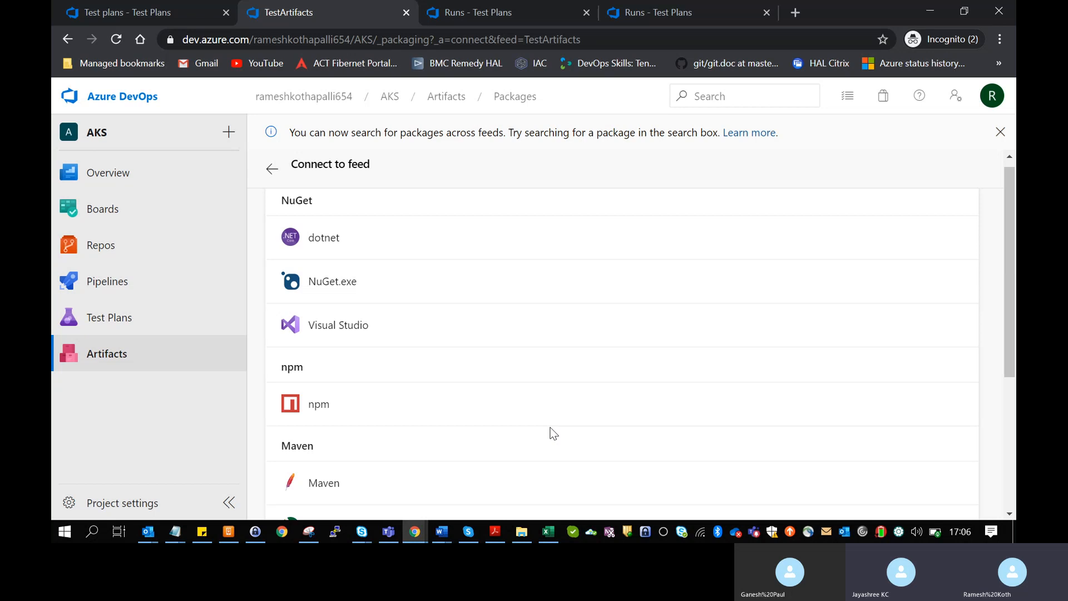
{"action": "scroll", "coordinate": [553, 433], "scroll_direction": "up", "scroll_amount": 1}
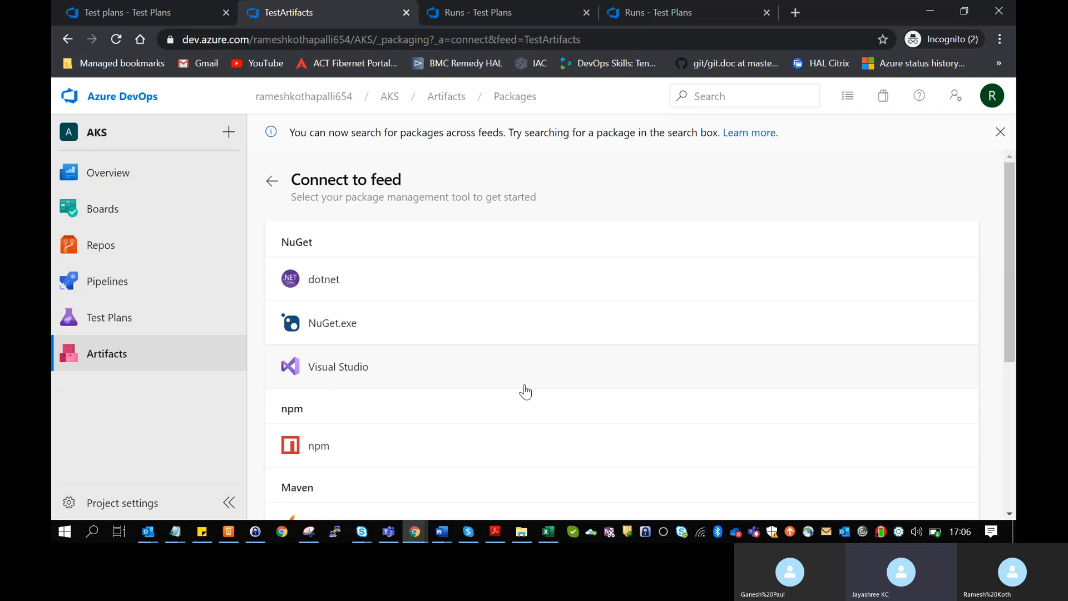
- Show the dotnet project setup instructions for the TestArtifacts feed
{"action": "left_click", "coordinate": [552, 264]}
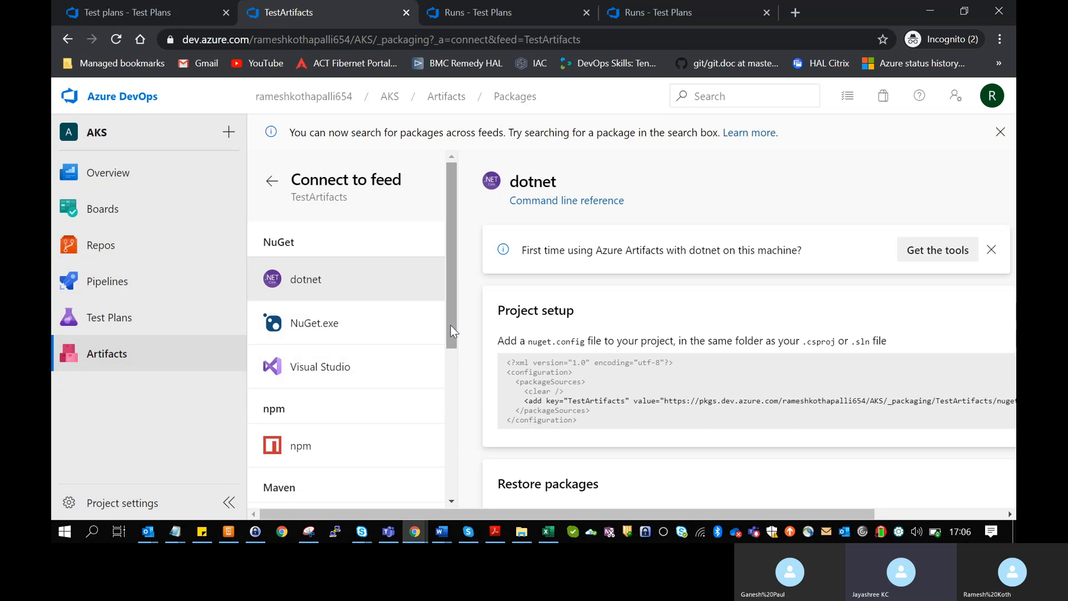
{"action": "left_click_drag", "start_coordinate": [452, 332], "coordinate": [464, 314]}
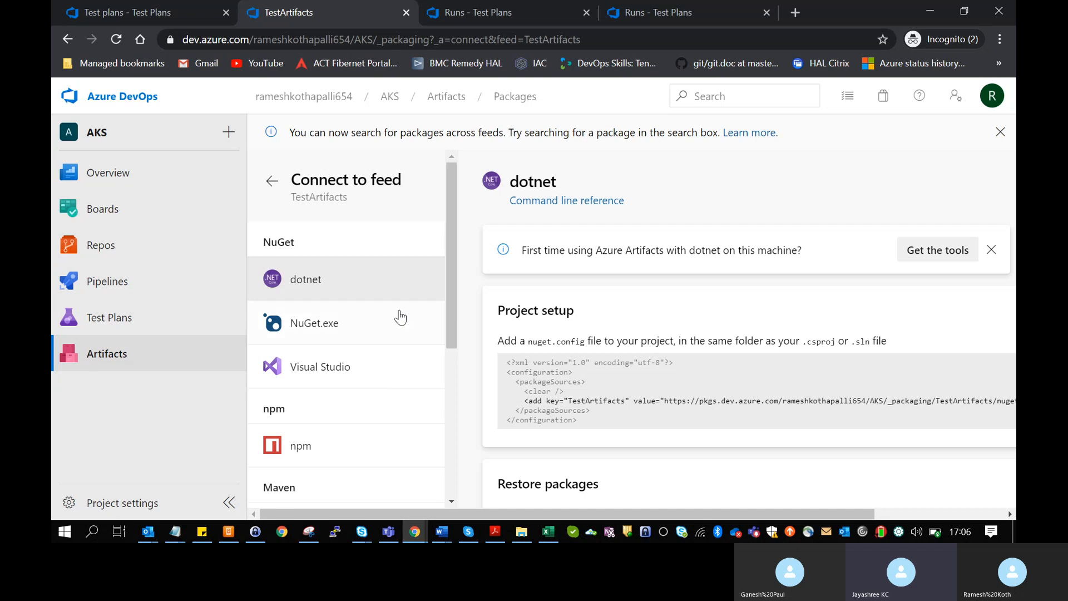
{"action": "scroll", "coordinate": [803, 358], "scroll_direction": "down", "scroll_amount": 3}
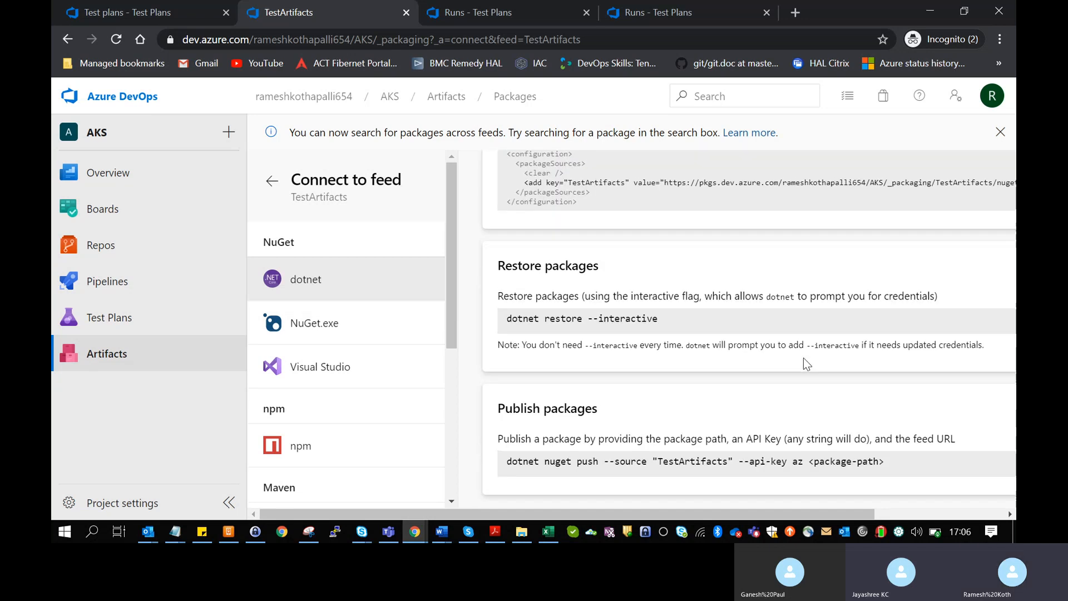
{"action": "scroll", "coordinate": [804, 359], "scroll_direction": "up", "scroll_amount": 3}
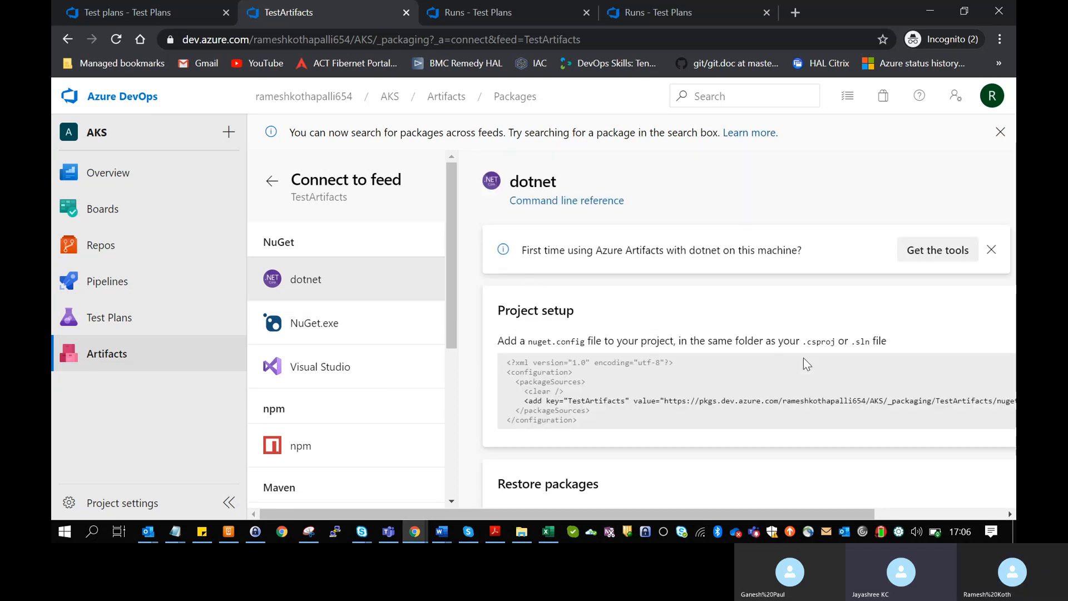
- Glance at NuGet.exe and Visual Studio, then read dotnet's restore and publish commands
{"action": "left_click", "coordinate": [367, 341]}
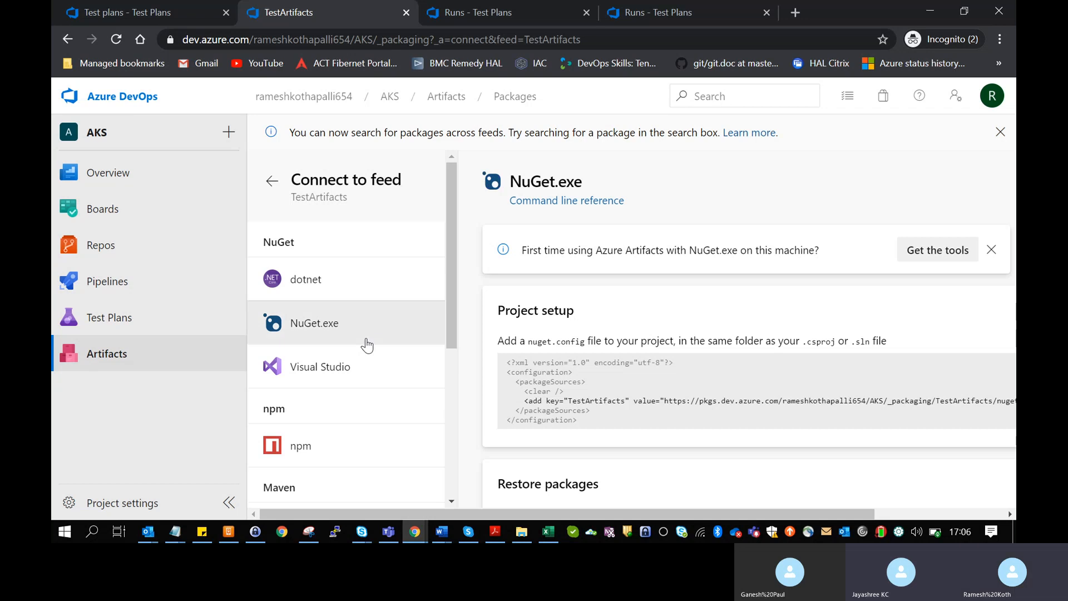
{"action": "left_click", "coordinate": [368, 368]}
{"action": "left_click", "coordinate": [371, 282]}
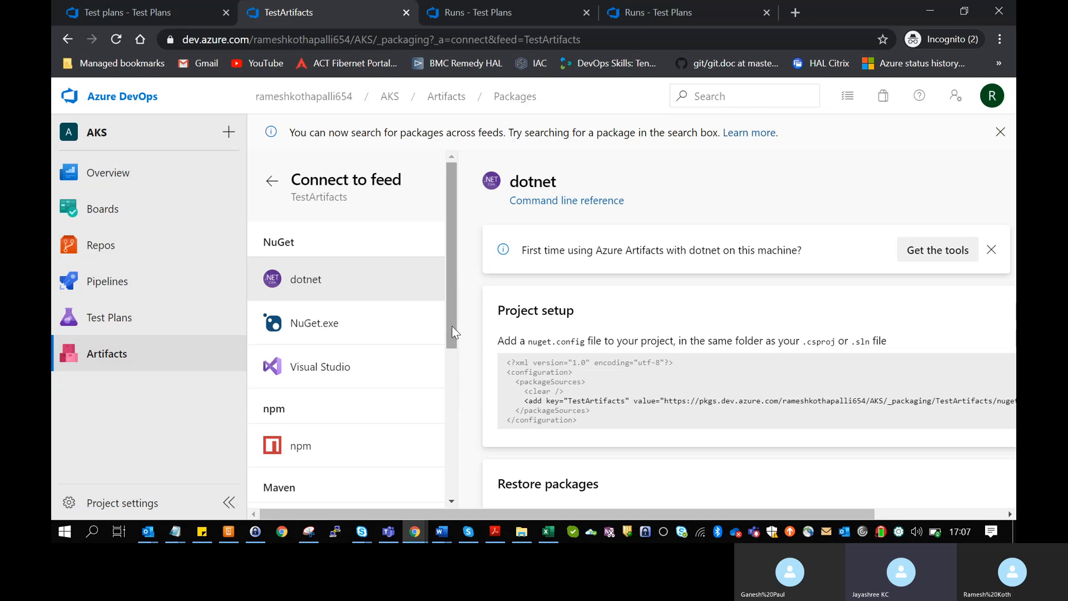
{"action": "left_click_drag", "start_coordinate": [452, 327], "coordinate": [451, 360]}
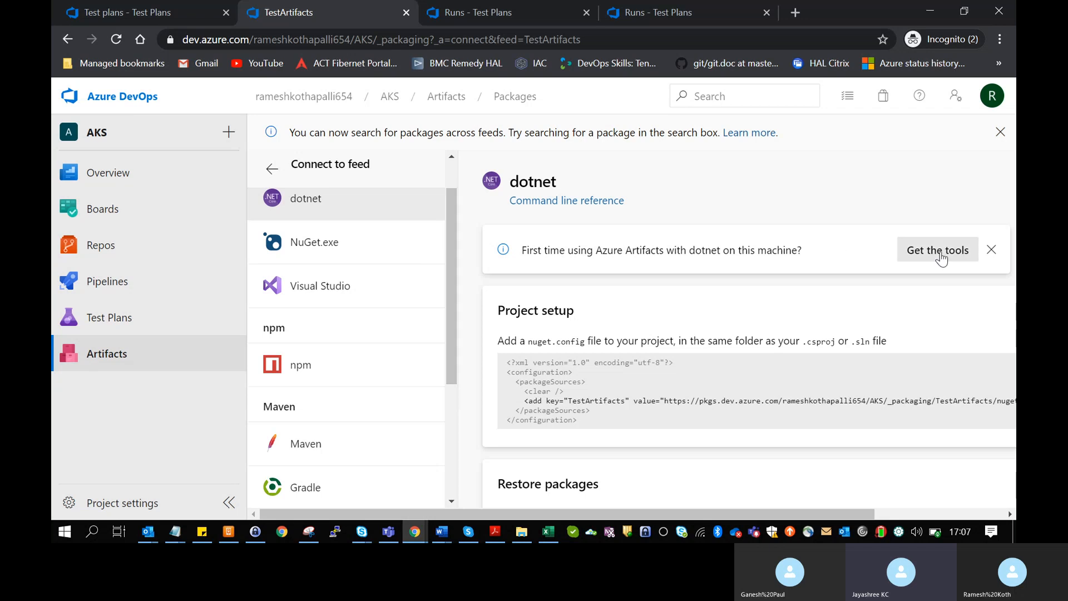
{"action": "scroll", "coordinate": [907, 317], "scroll_direction": "down", "scroll_amount": 2}
{"action": "scroll", "coordinate": [907, 322], "scroll_direction": "down", "scroll_amount": 3}
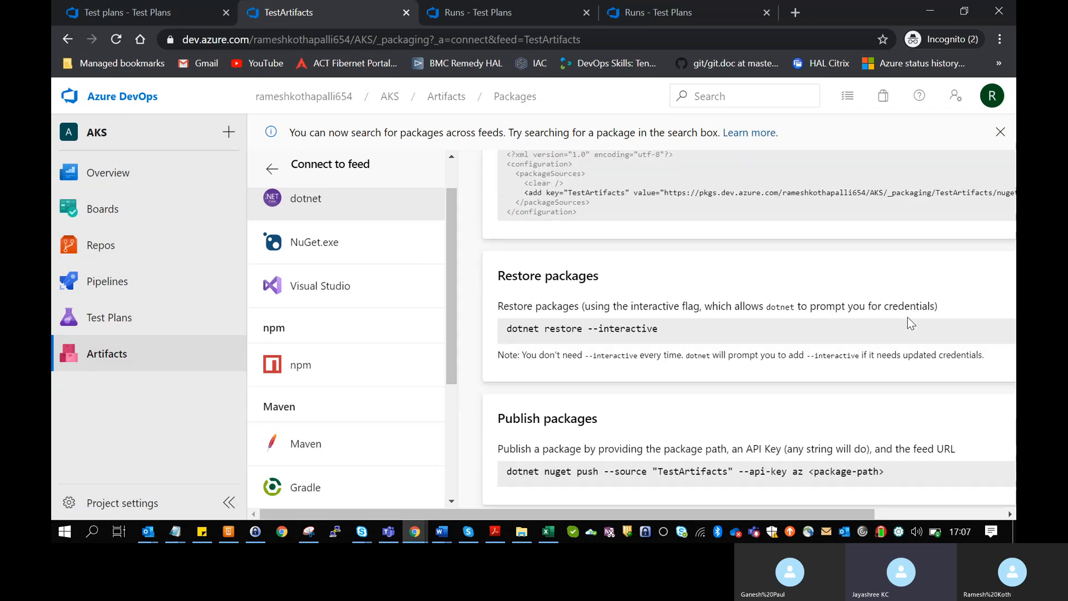
{"action": "scroll", "coordinate": [907, 322], "scroll_direction": "up", "scroll_amount": 1}
{"action": "scroll", "coordinate": [911, 323], "scroll_direction": "up", "scroll_amount": 4}
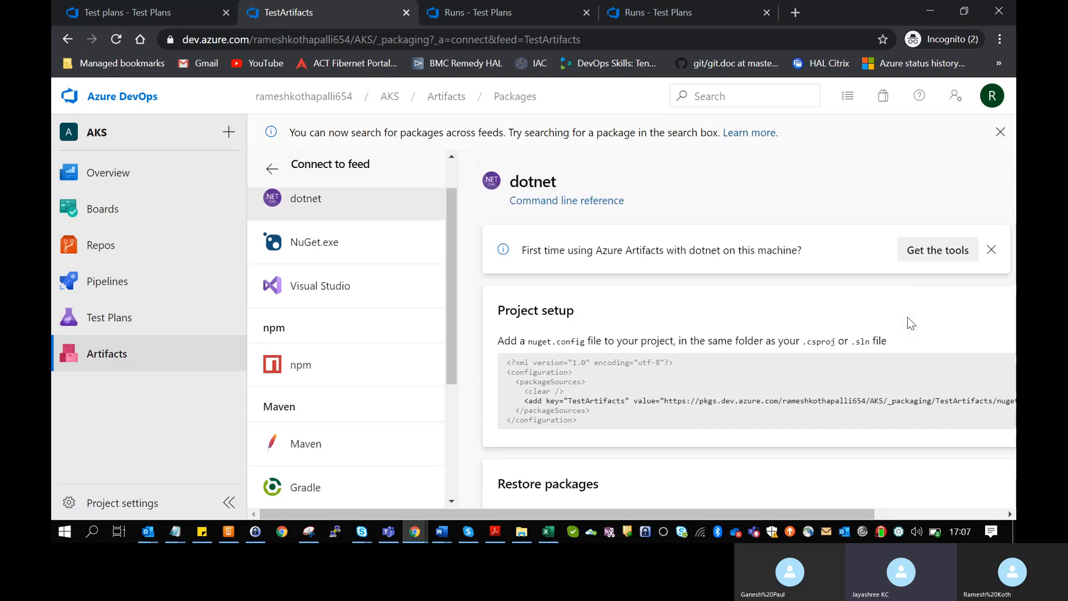
{"action": "scroll", "coordinate": [907, 319], "scroll_direction": "down", "scroll_amount": 1}
- Review the NuGet.exe connection instructions for TestArtifacts
{"action": "left_click", "coordinate": [395, 256]}
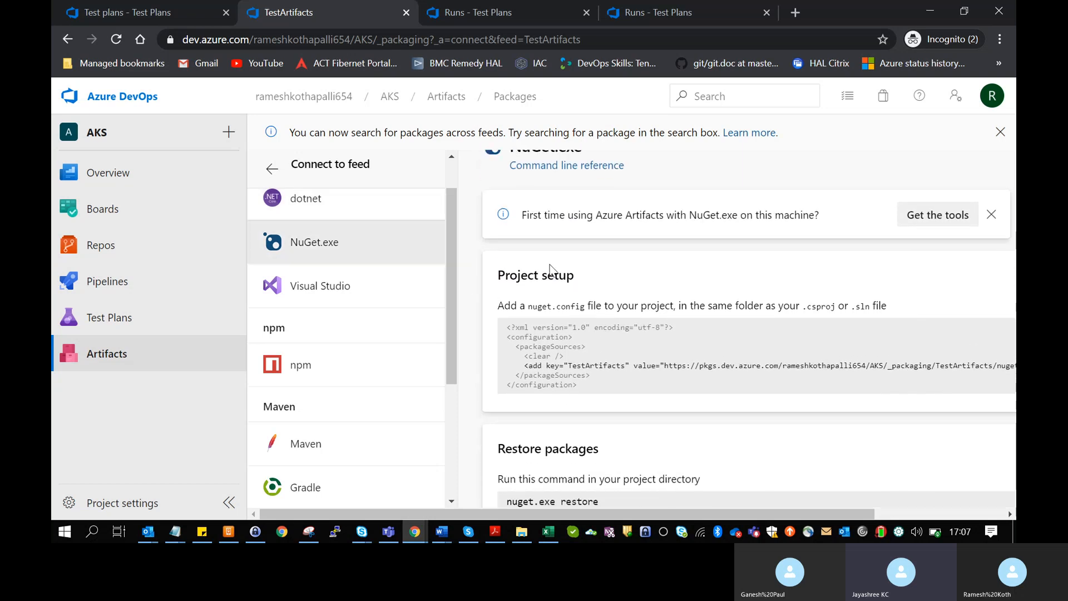
{"action": "scroll", "coordinate": [639, 299], "scroll_direction": "down", "scroll_amount": 2}
{"action": "scroll", "coordinate": [640, 300], "scroll_direction": "down", "scroll_amount": 1}
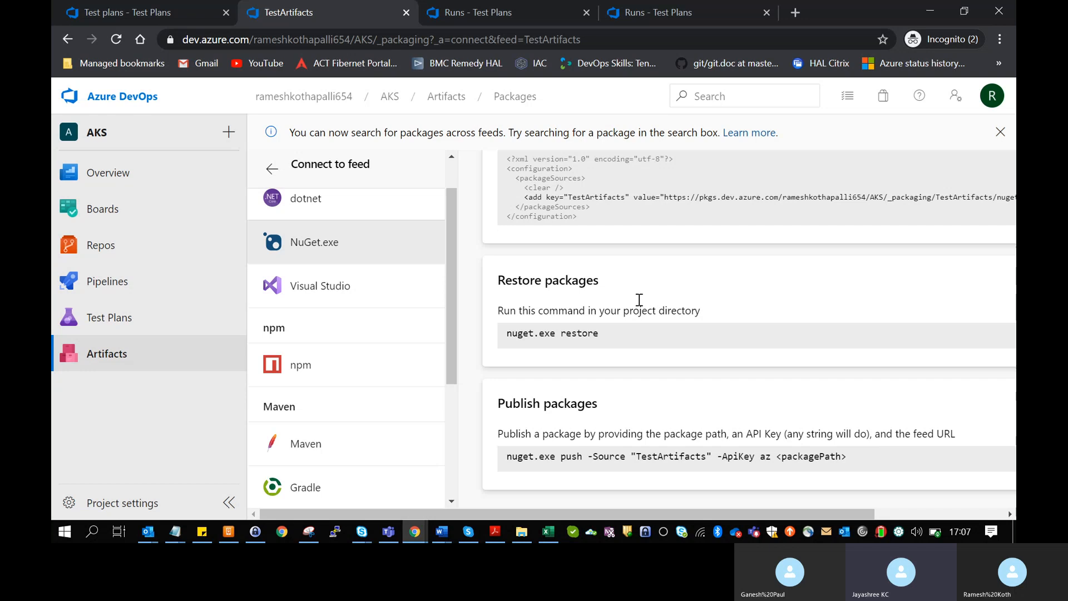
- Read through the npm connection instructions for the feed
{"action": "left_click", "coordinate": [360, 373]}
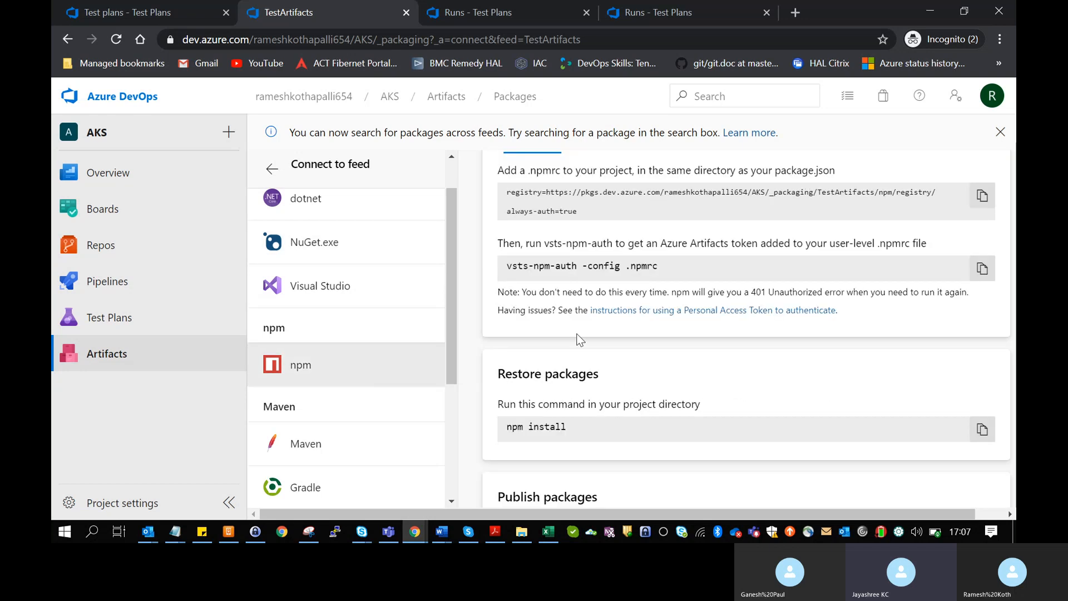
{"action": "scroll", "coordinate": [612, 351], "scroll_direction": "up", "scroll_amount": 4}
{"action": "scroll", "coordinate": [644, 358], "scroll_direction": "down", "scroll_amount": 6}
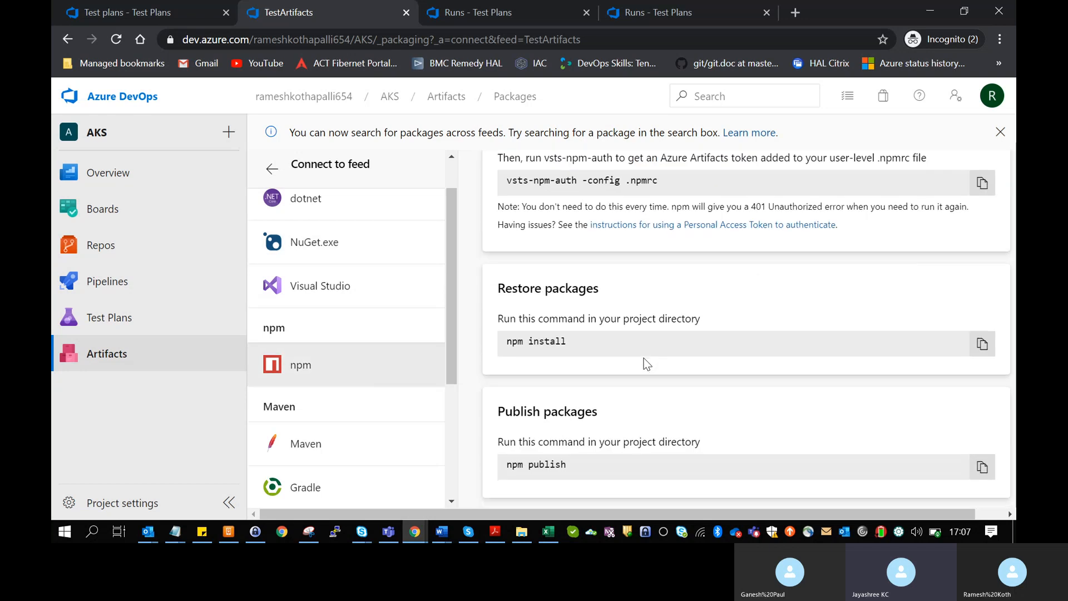
{"action": "scroll", "coordinate": [646, 363], "scroll_direction": "up", "scroll_amount": 6}
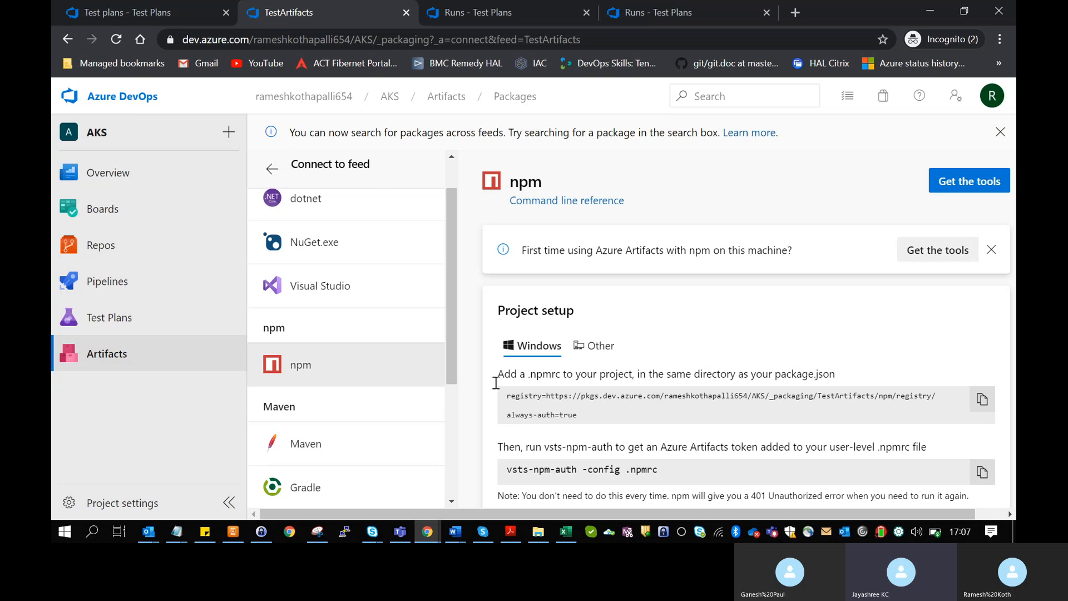
{"action": "scroll", "coordinate": [452, 432], "scroll_direction": "down", "scroll_amount": 1}
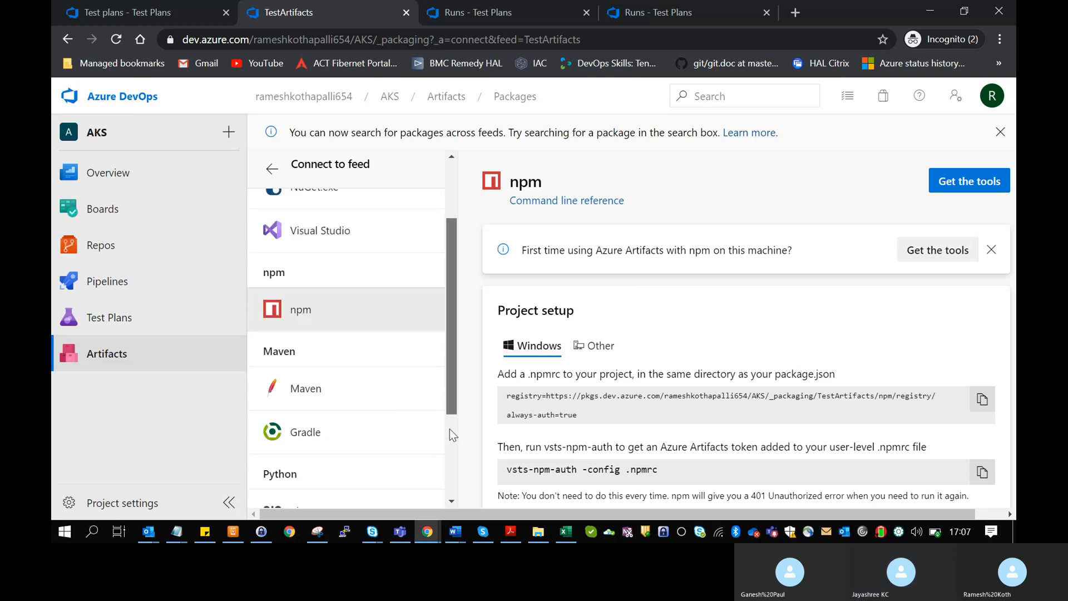
{"action": "scroll", "coordinate": [452, 432], "scroll_direction": "down", "scroll_amount": 1}
- Show the Maven setup: pom.xml repository, settings.xml, mvn build and deploy
{"action": "left_click", "coordinate": [370, 317]}
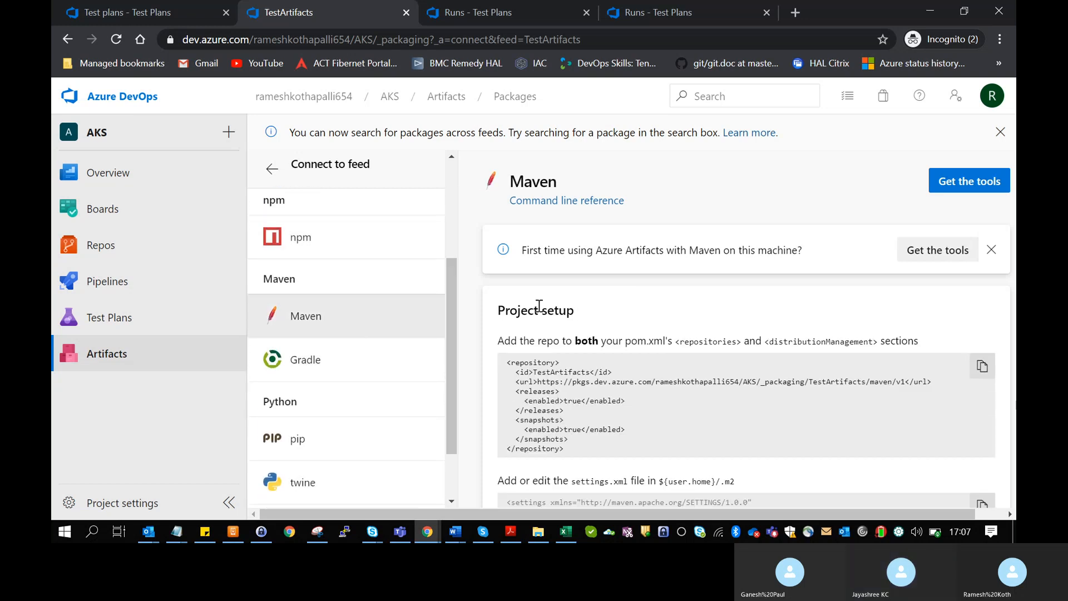
{"action": "scroll", "coordinate": [606, 343], "scroll_direction": "down", "scroll_amount": 10}
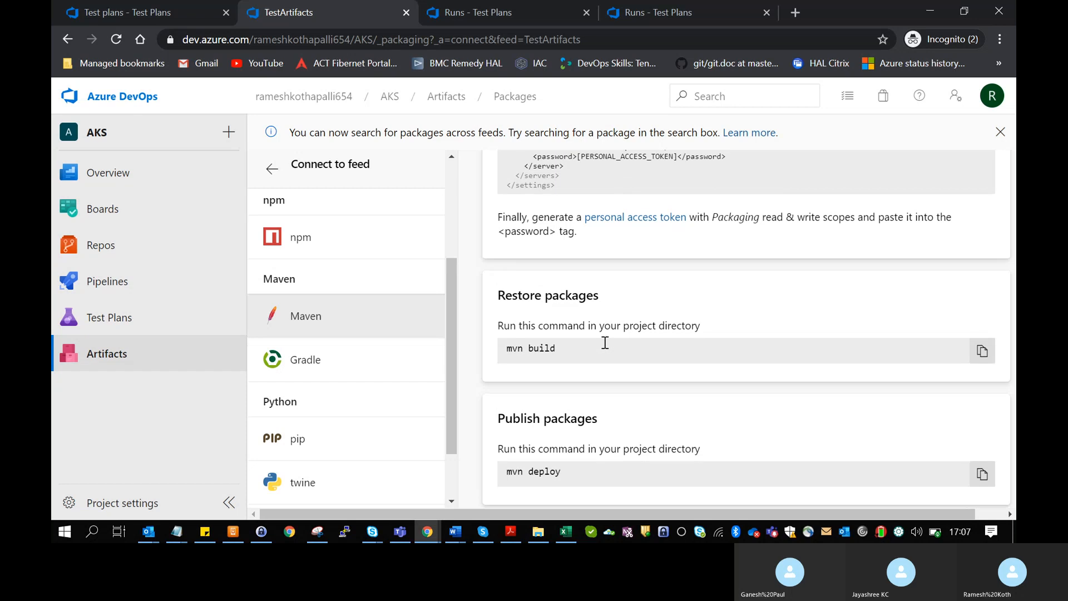
{"action": "scroll", "coordinate": [606, 351], "scroll_direction": "up", "scroll_amount": 10}
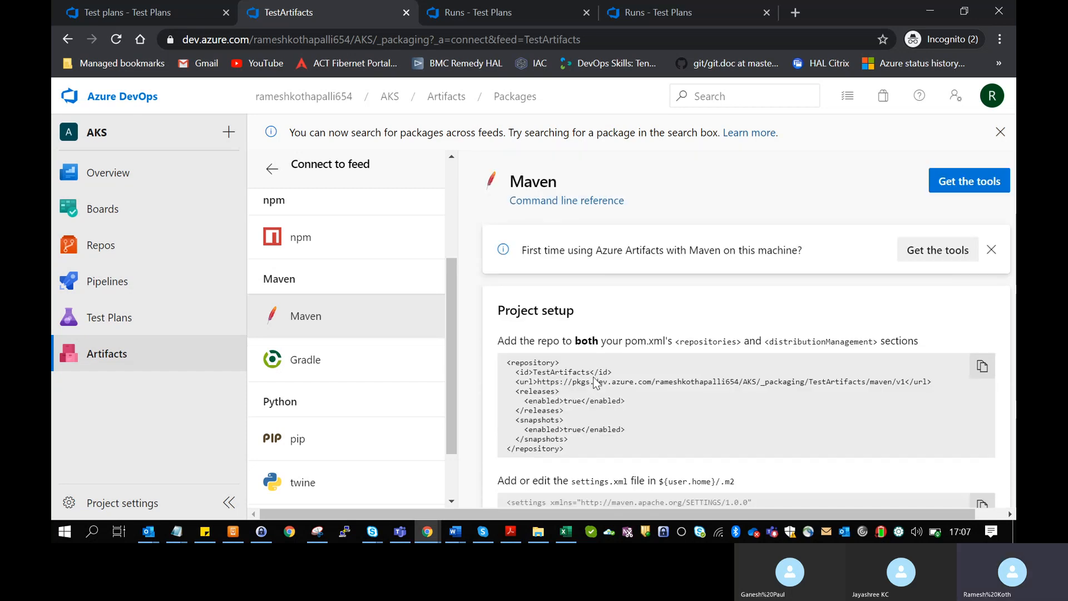
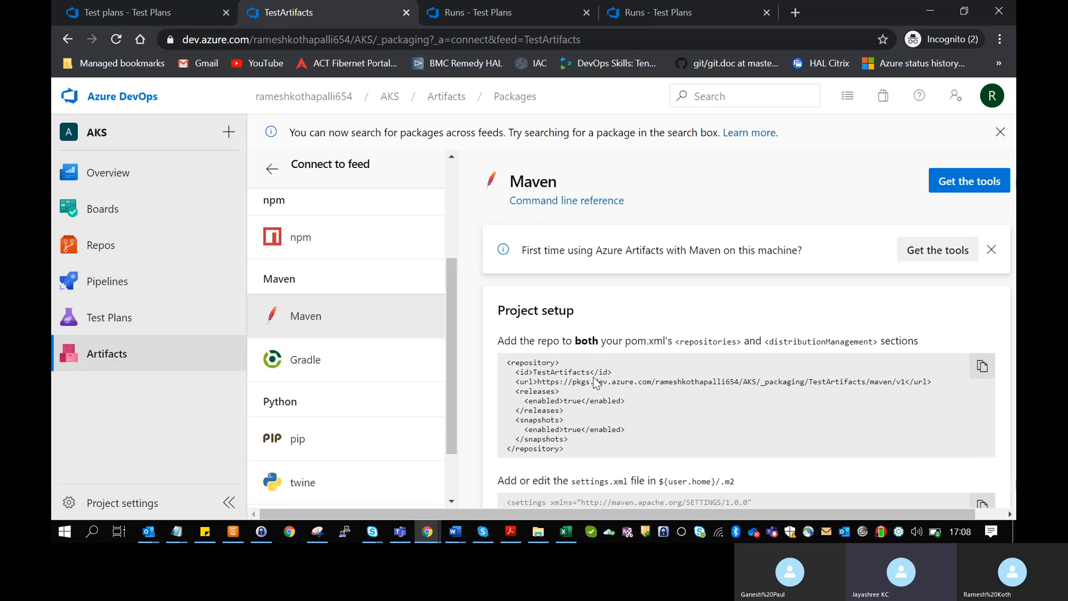
- Look through the Gradle and pip connection instructions for the TestArtifacts feed
{"action": "scroll", "coordinate": [593, 378], "scroll_direction": "down", "scroll_amount": 2}
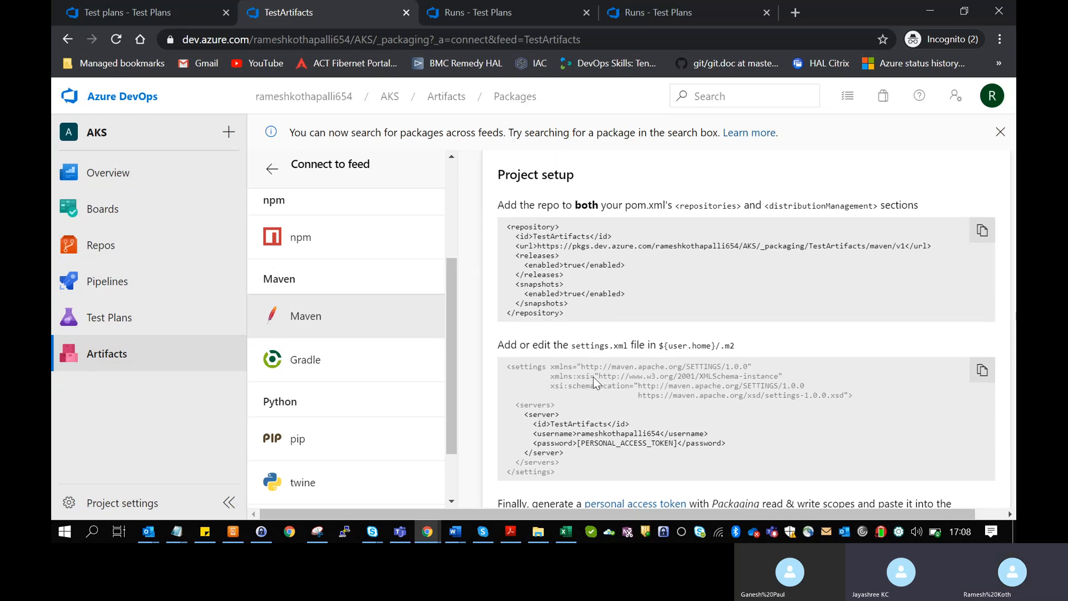
{"action": "left_click_drag", "start_coordinate": [451, 329], "coordinate": [452, 376]}
{"action": "left_click", "coordinate": [421, 303]}
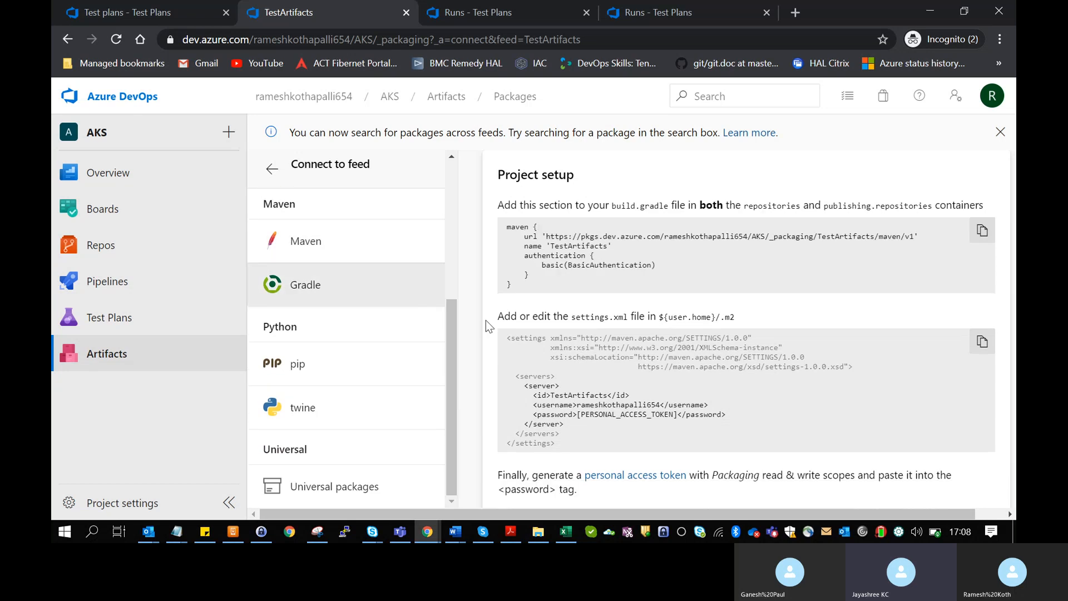
{"action": "left_click", "coordinate": [410, 366]}
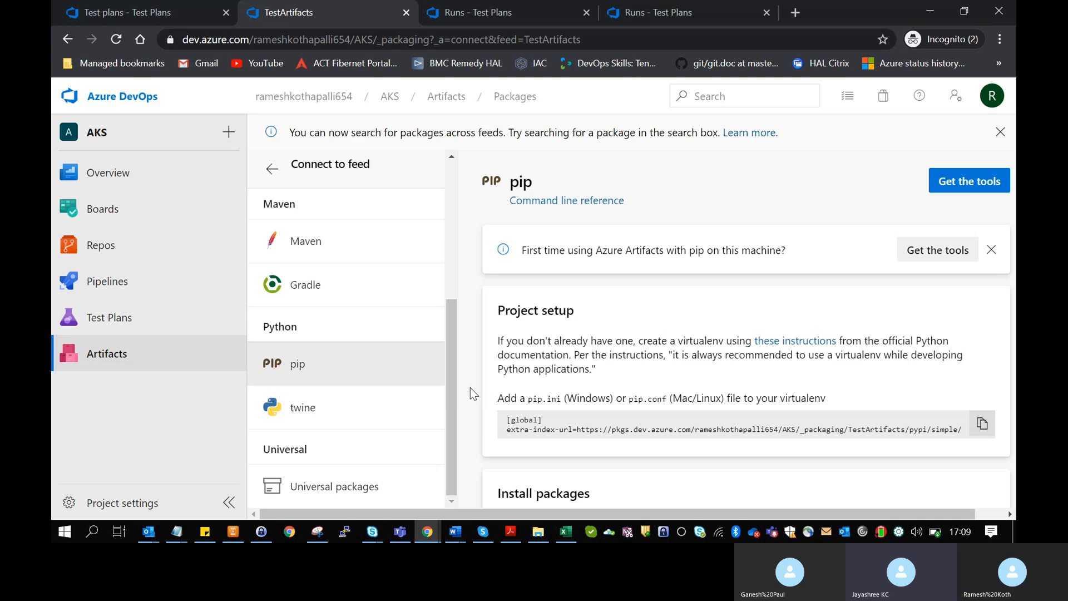
- Return to the organization's projects home and open the AKS project
{"action": "scroll", "coordinate": [456, 384], "scroll_direction": "up", "scroll_amount": 5}
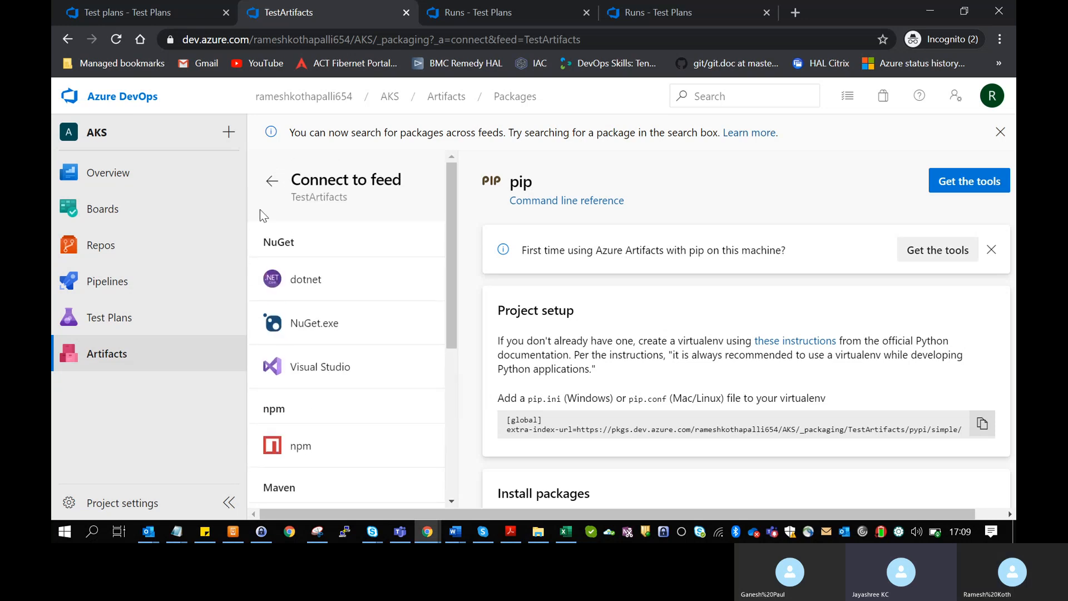
{"action": "left_click", "coordinate": [119, 97]}
{"action": "left_click", "coordinate": [387, 296]}
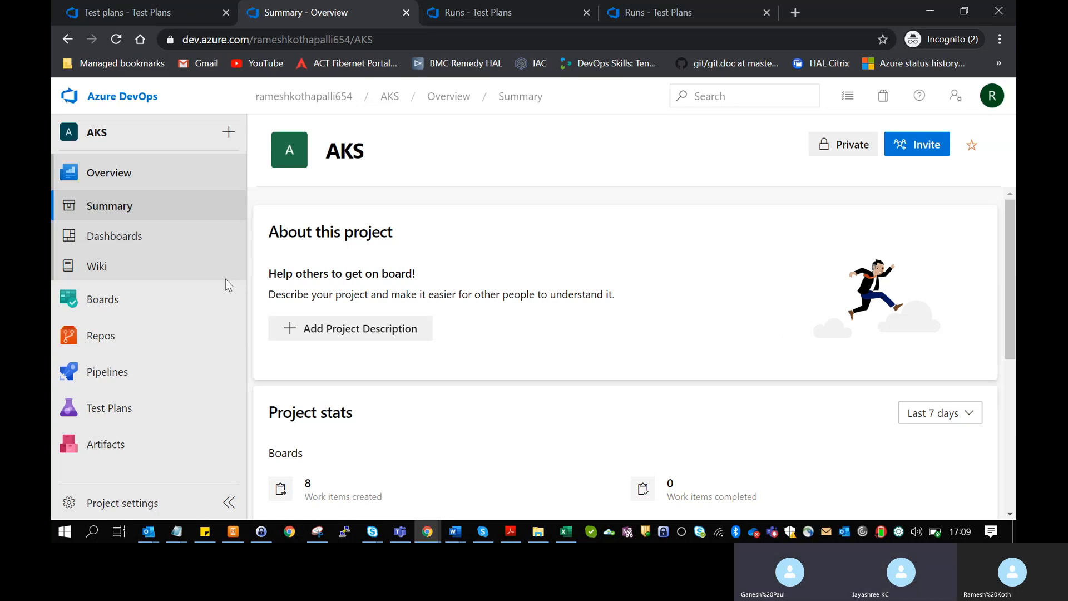
- Visit the project wiki, then go to Pipelines > Releases to list Release-1 through Release-4
{"action": "left_click", "coordinate": [136, 269]}
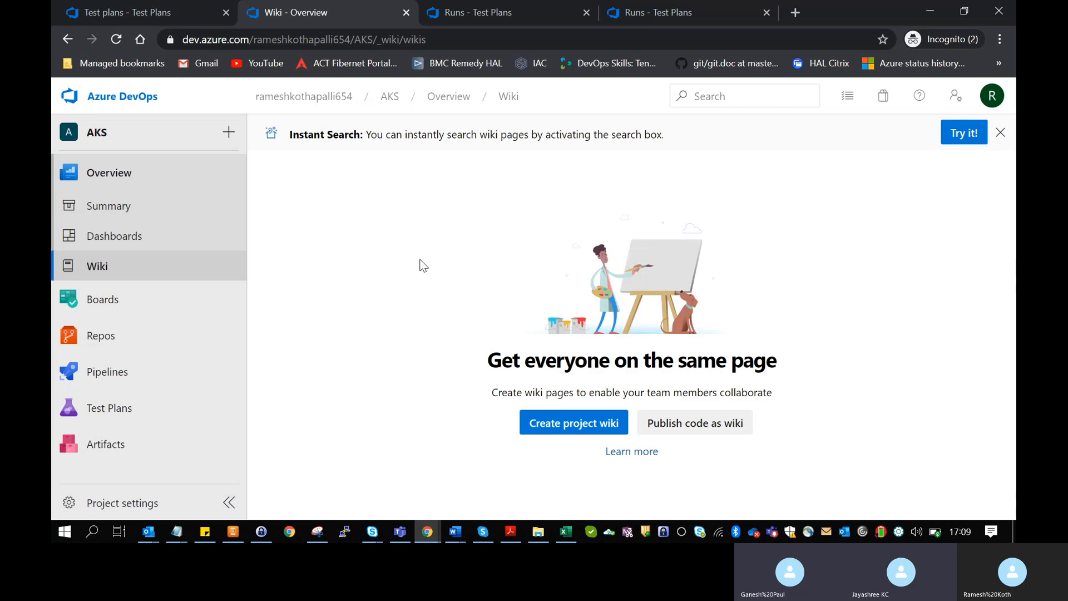
{"action": "mouse_move", "coordinate": [187, 326]}
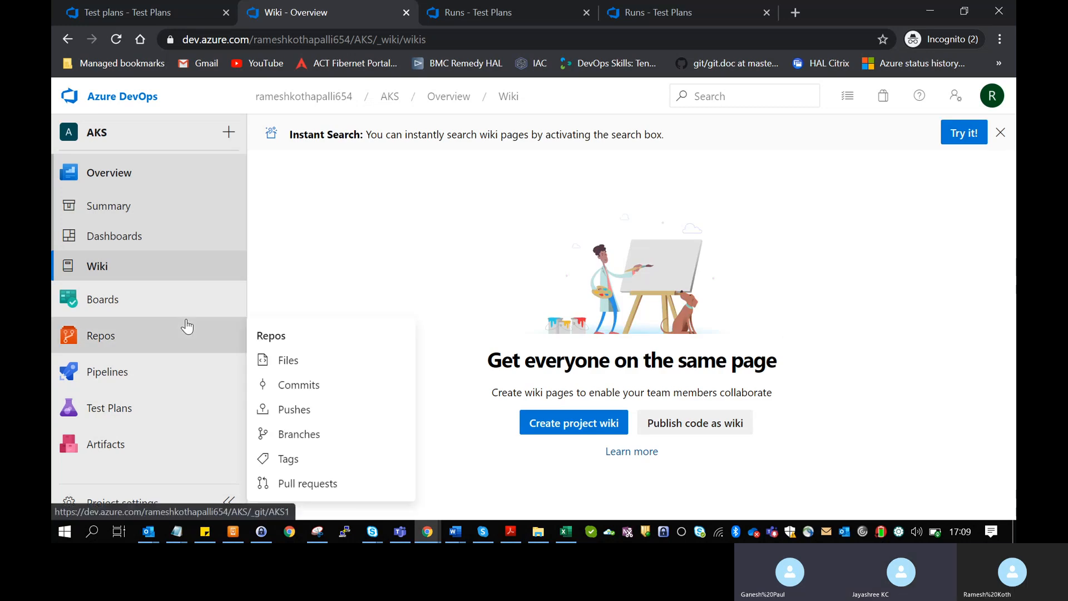
{"action": "mouse_move", "coordinate": [160, 372]}
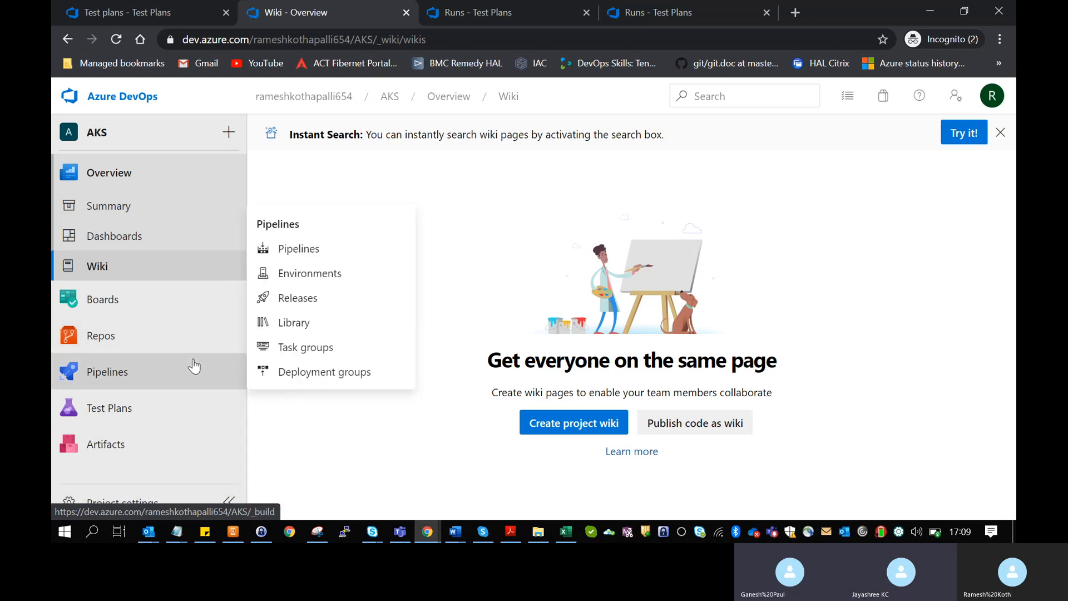
{"action": "left_click", "coordinate": [291, 298]}
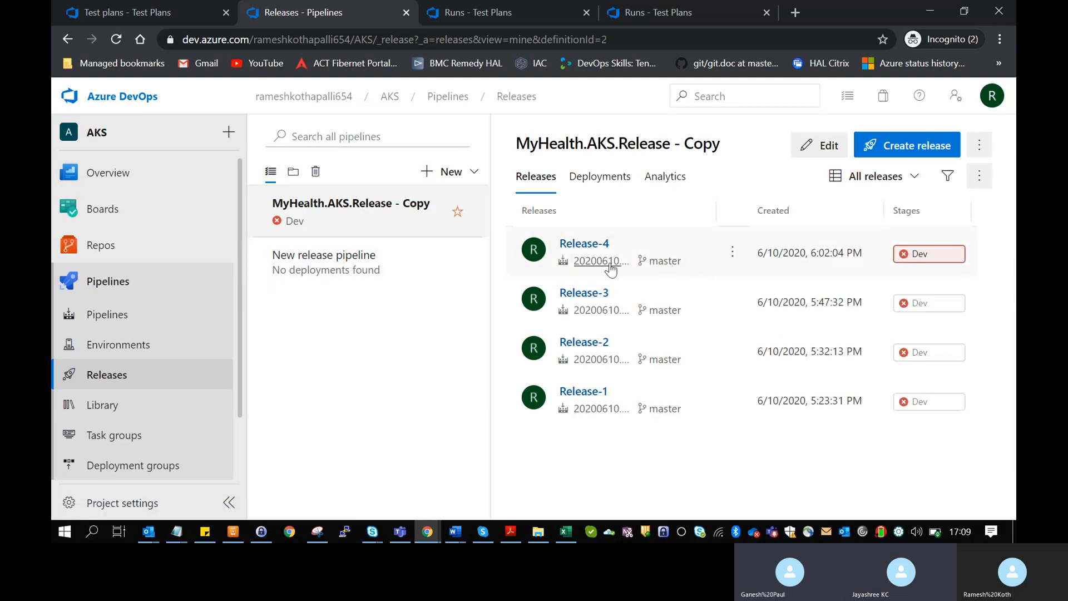
- Open Release-4's Dev stage logs and the failed Create Deployments & Services in AKS task log
{"action": "left_click", "coordinate": [595, 251]}
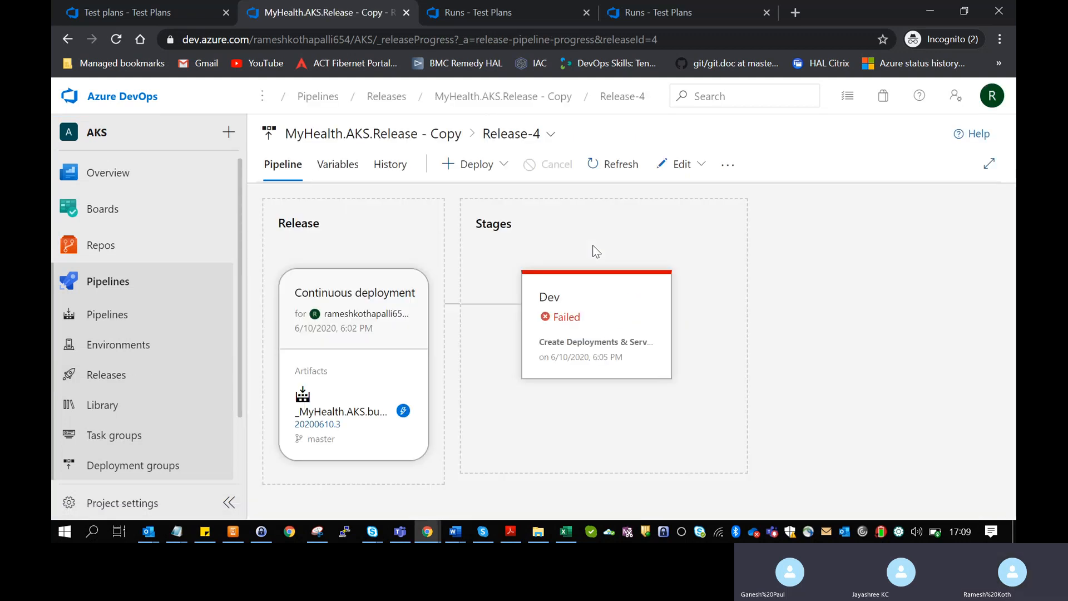
{"action": "mouse_move", "coordinate": [586, 349]}
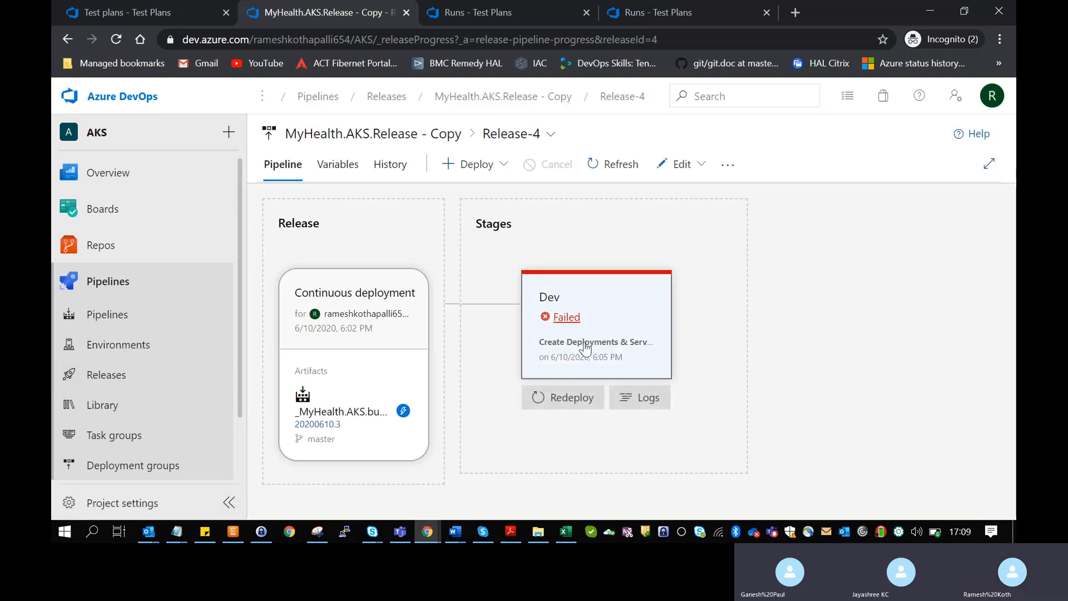
{"action": "left_click", "coordinate": [640, 397]}
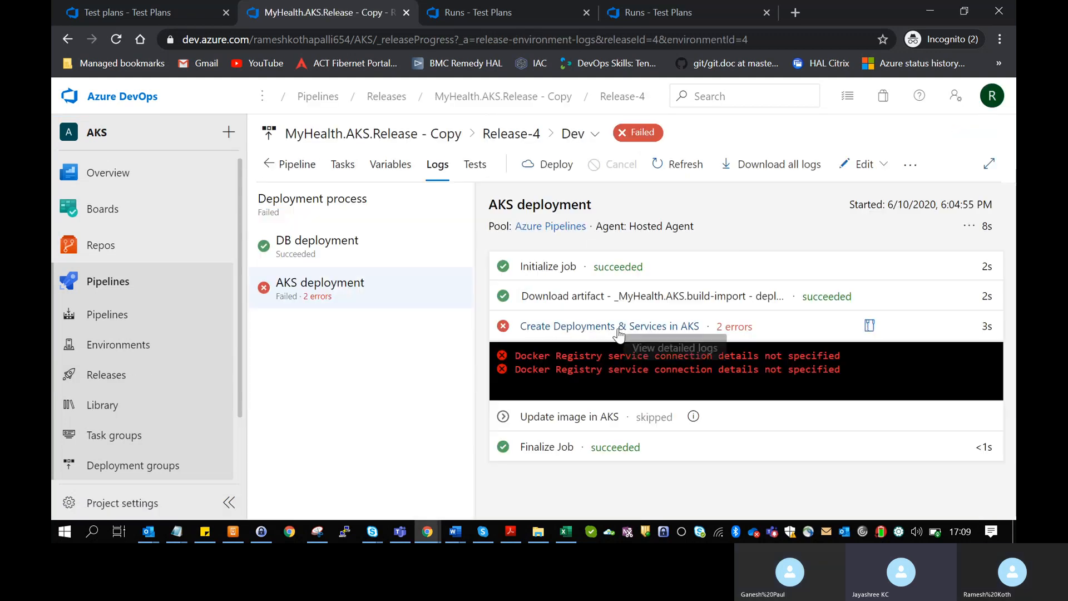
{"action": "left_click", "coordinate": [612, 383]}
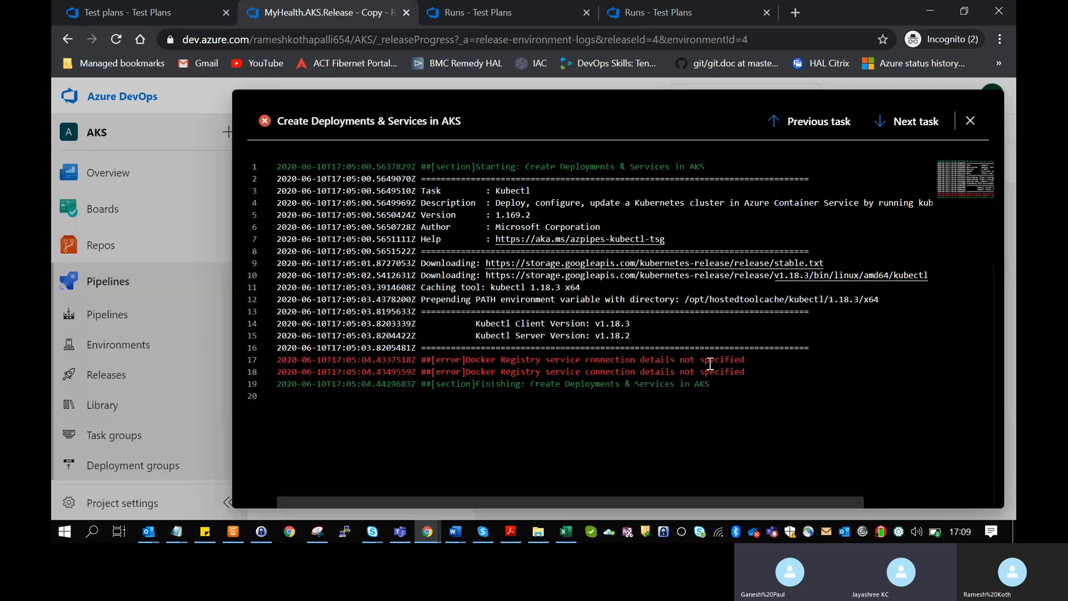
- Read the Docker Registry service connection errors and kubectl lines in the log, then close it
{"action": "left_click_drag", "start_coordinate": [736, 370], "coordinate": [759, 358]}
{"action": "left_click", "coordinate": [755, 359]}
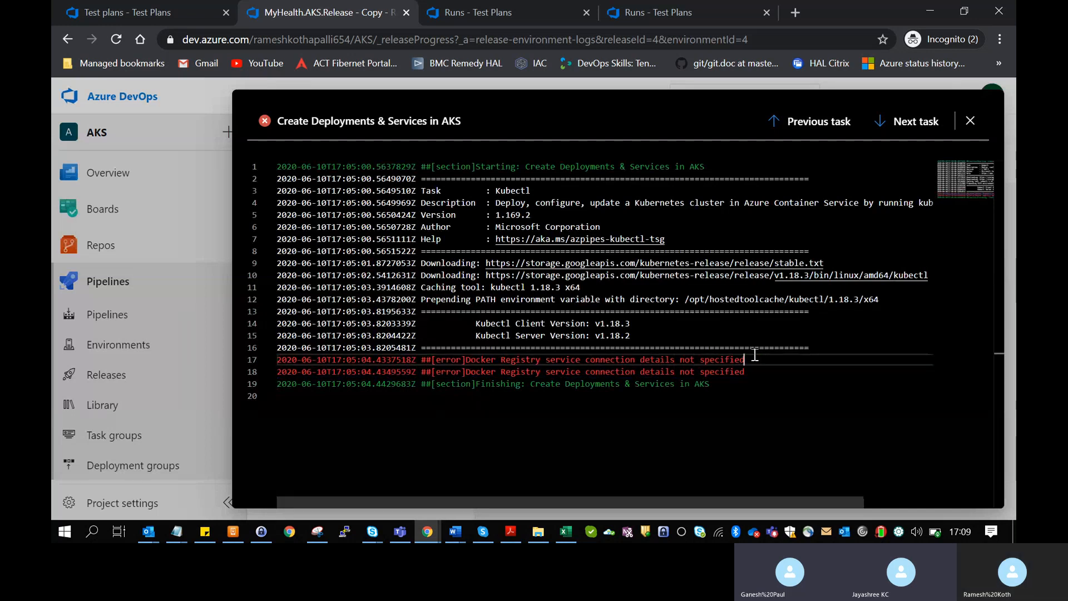
{"action": "left_click", "coordinate": [696, 401]}
{"action": "left_click", "coordinate": [537, 285]}
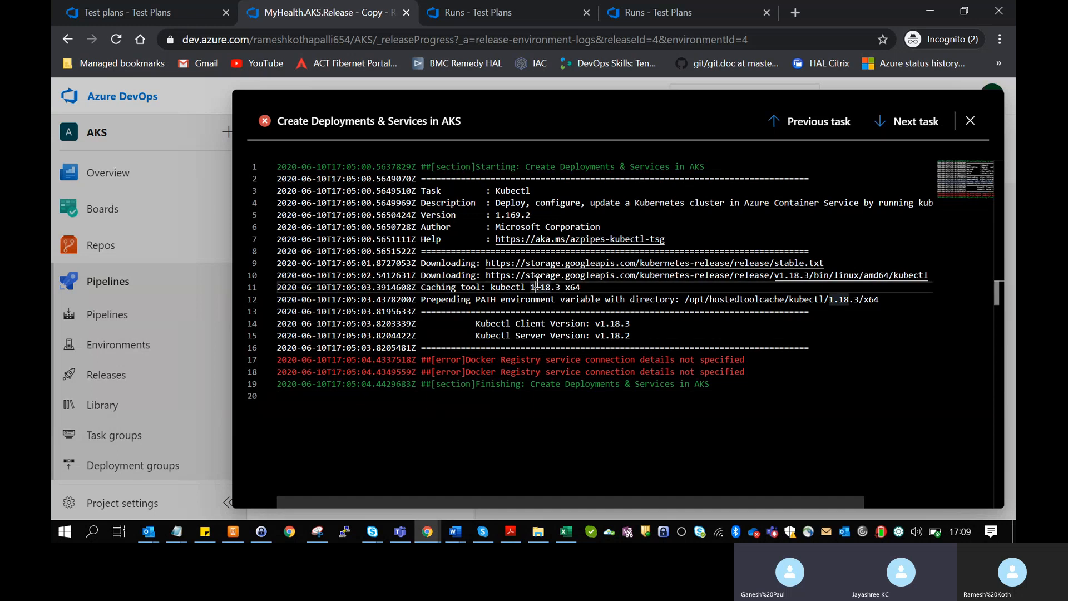
{"action": "left_click", "coordinate": [546, 323]}
{"action": "left_click", "coordinate": [574, 429]}
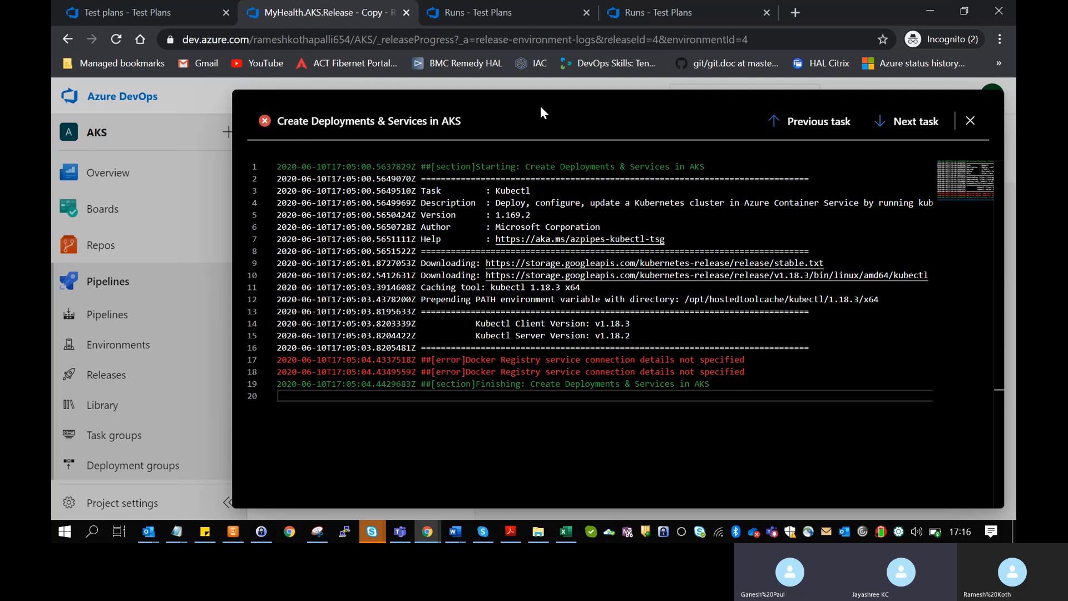
{"action": "left_click", "coordinate": [970, 121]}
- Check Release-4's variables, start editing the release, then return to the Releases list
{"action": "left_click", "coordinate": [403, 177]}
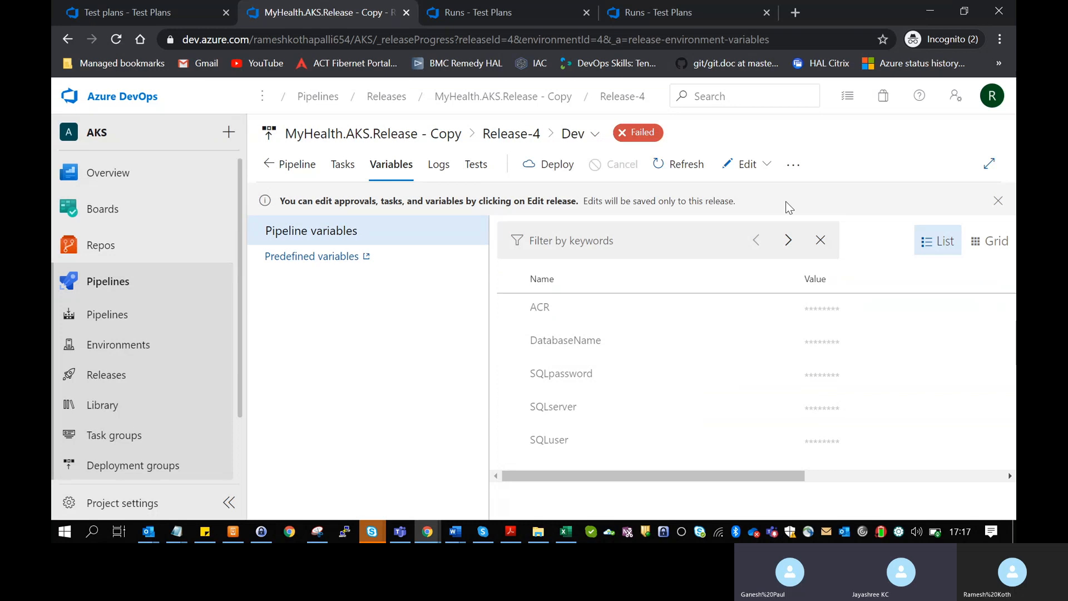
{"action": "left_click", "coordinate": [748, 166]}
{"action": "left_click", "coordinate": [723, 196]}
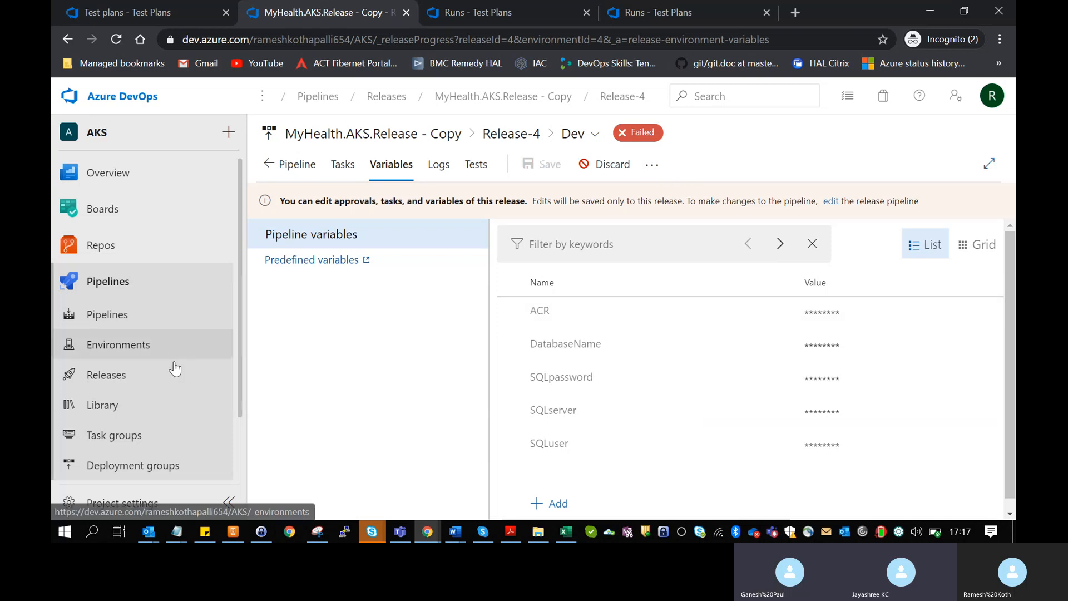
{"action": "left_click", "coordinate": [124, 405]}
{"action": "left_click", "coordinate": [136, 369]}
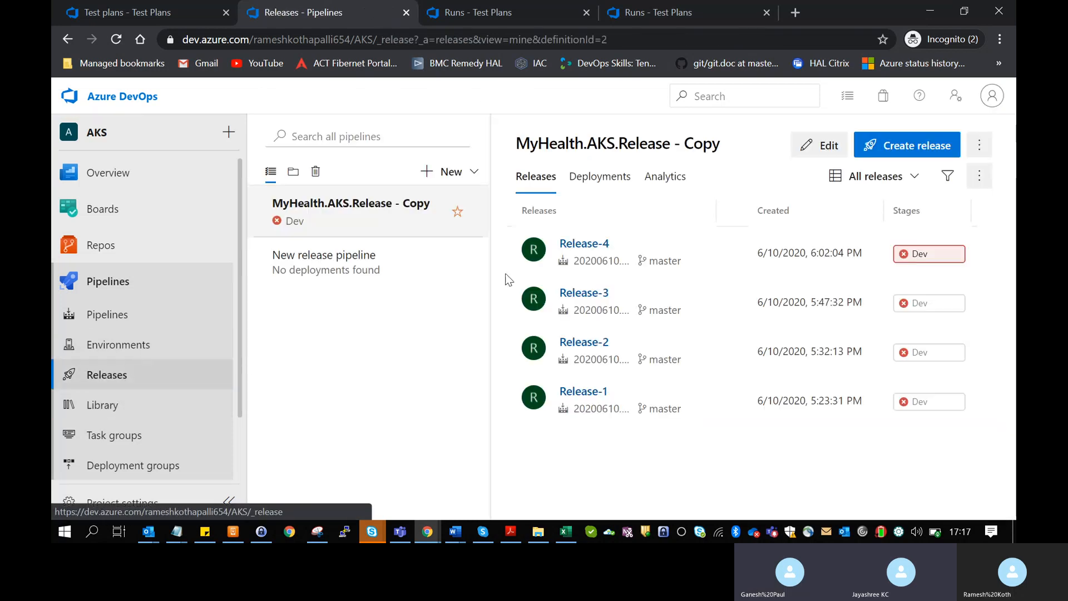
- Edit the release pipeline and select the ACR variable's value on the Variables tab
{"action": "left_click", "coordinate": [826, 145]}
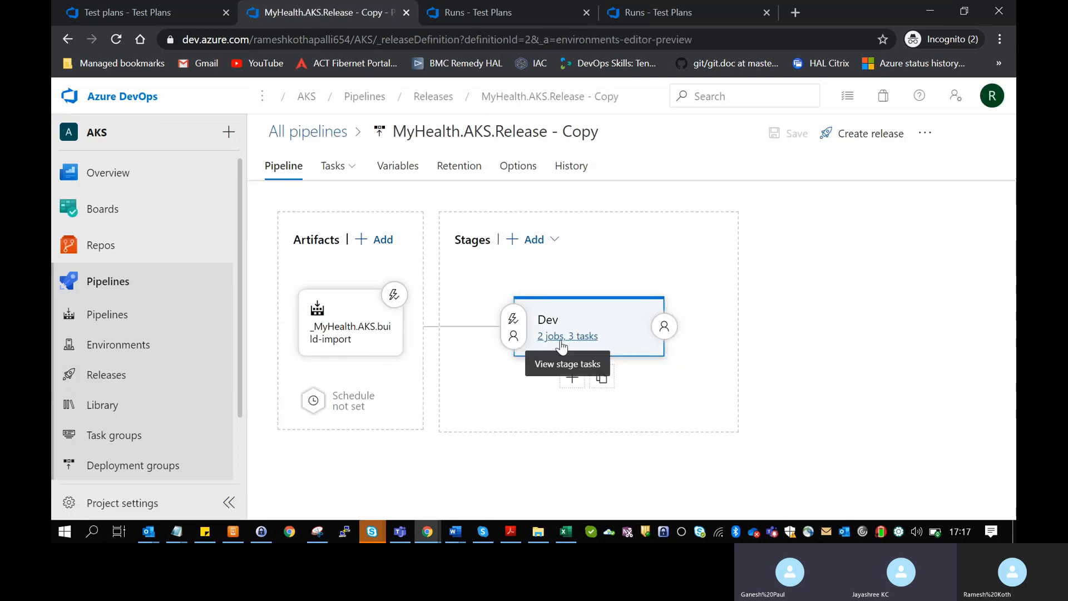
{"action": "left_click", "coordinate": [408, 174]}
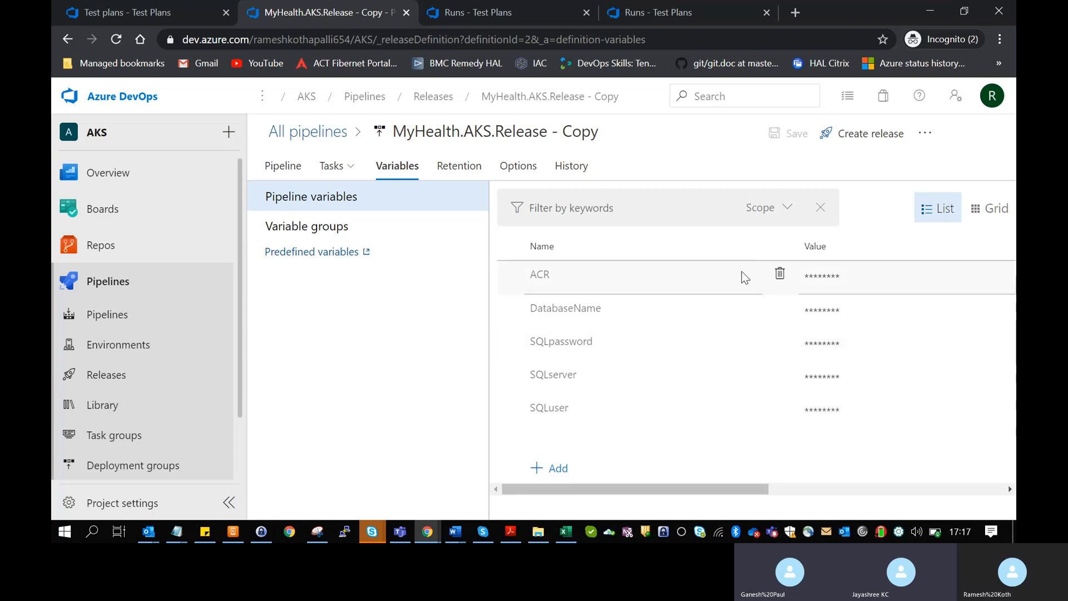
{"action": "left_click", "coordinate": [824, 274]}
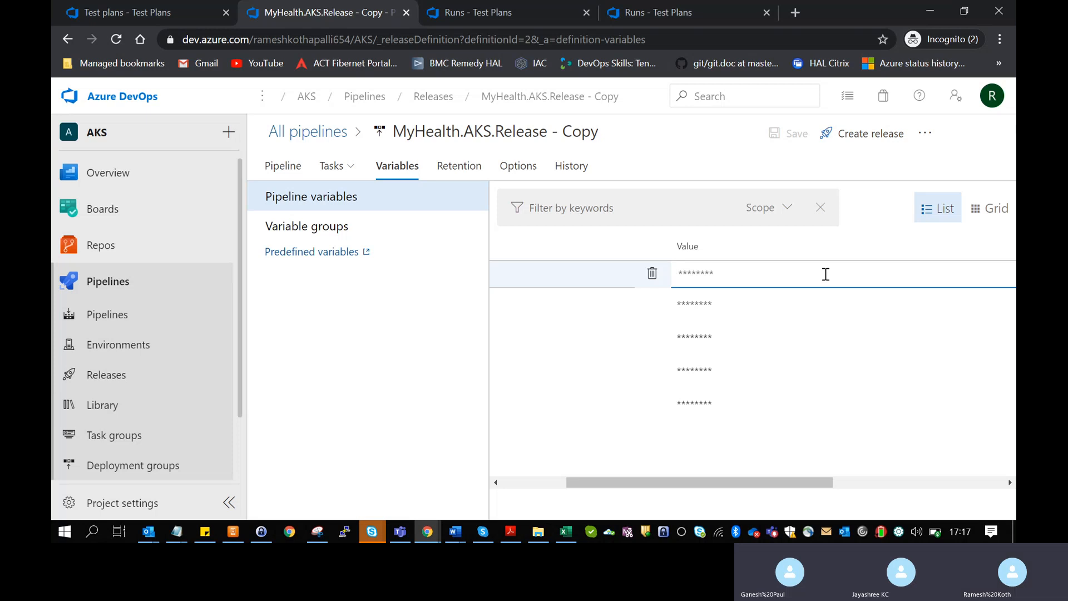
- Open a new private browser window and load portal.azure.com
{"action": "left_click_drag", "start_coordinate": [692, 478], "coordinate": [584, 488]}
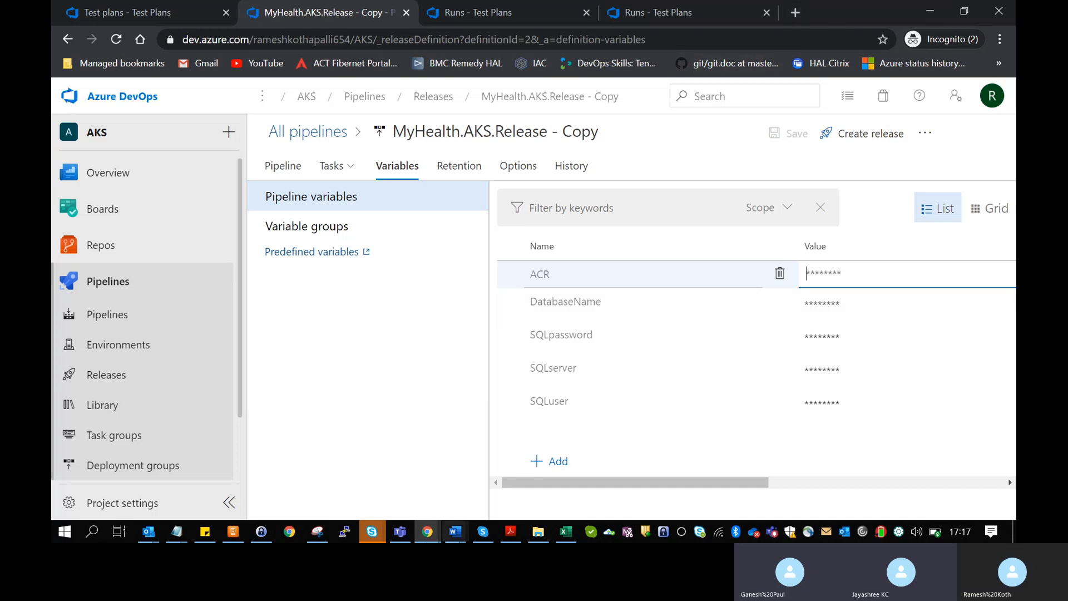
{"action": "left_click", "coordinate": [428, 533]}
{"action": "left_click_drag", "start_coordinate": [427, 535], "coordinate": [429, 458]}
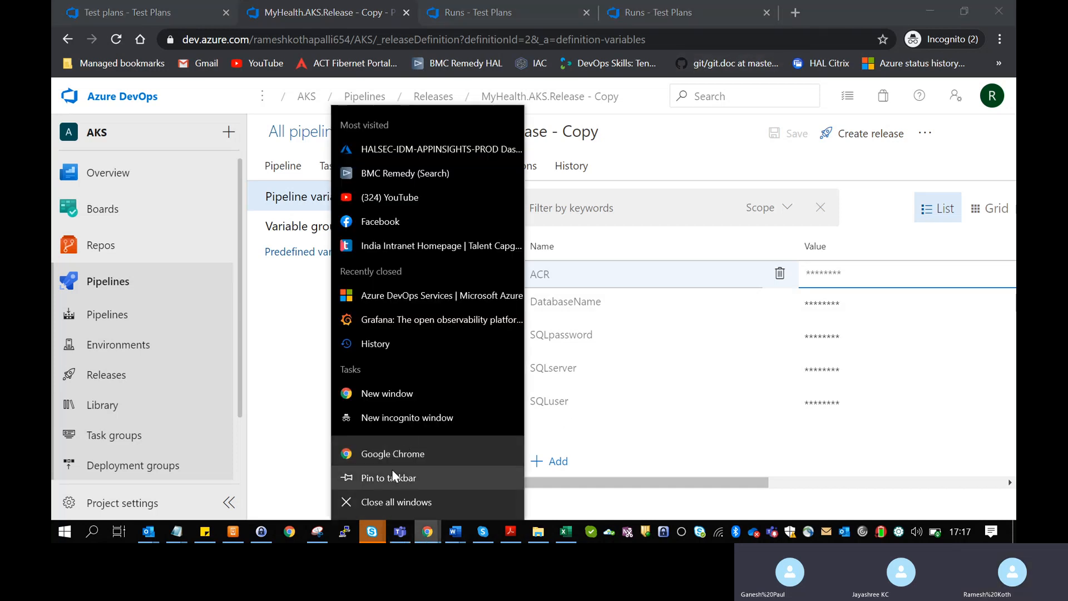
{"action": "left_click", "coordinate": [390, 418]}
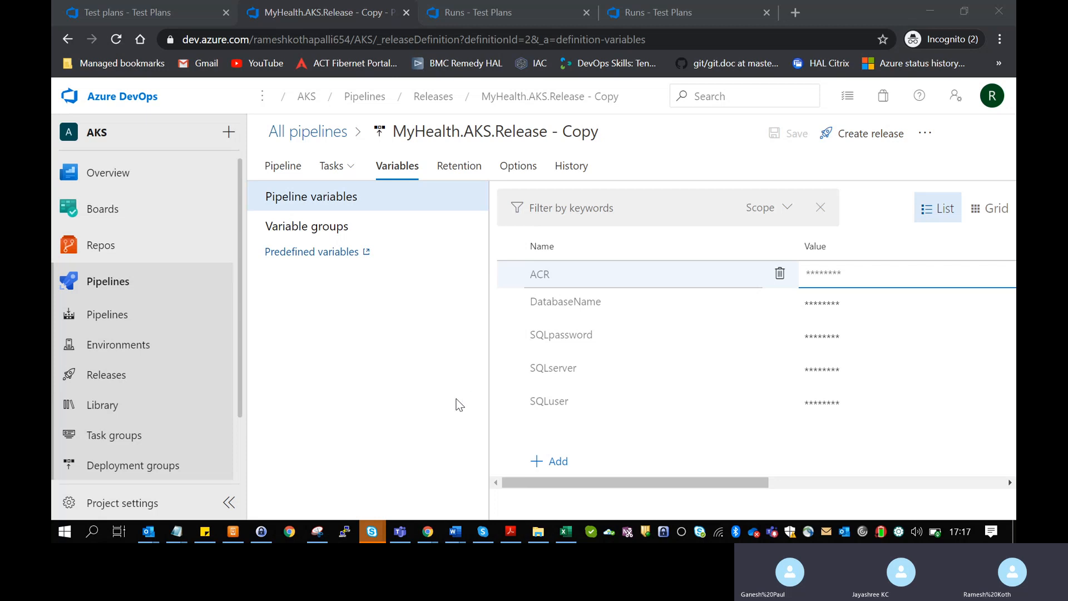
{"action": "type", "text": "portal.azure.com"}
{"action": "key", "text": "Return"}
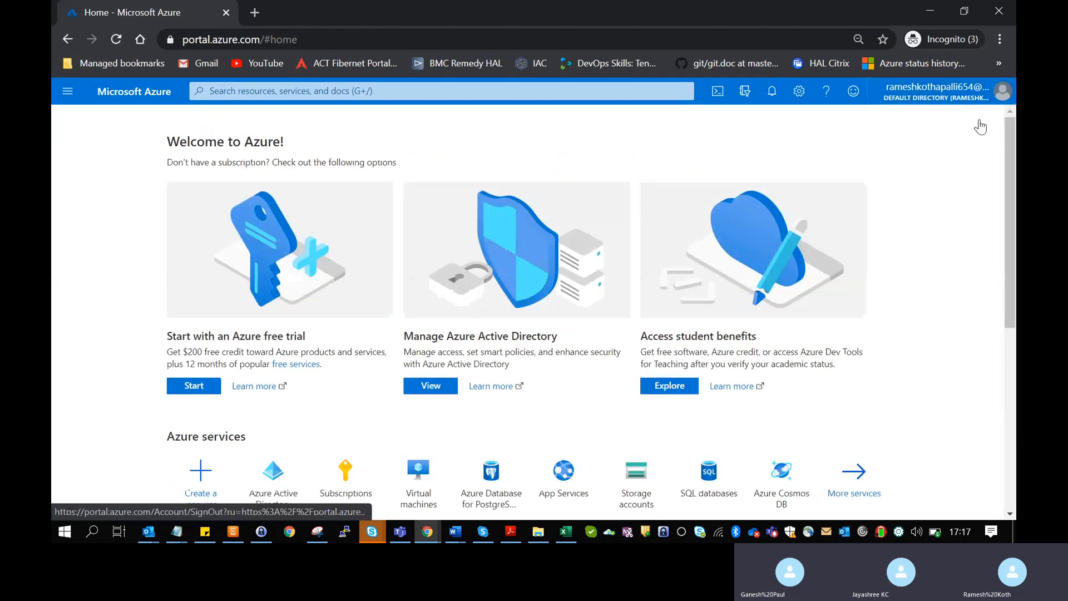
- Sign out of the current Azure portal account and choose to use another account
{"action": "left_click", "coordinate": [946, 92]}
{"action": "left_click", "coordinate": [990, 117]}
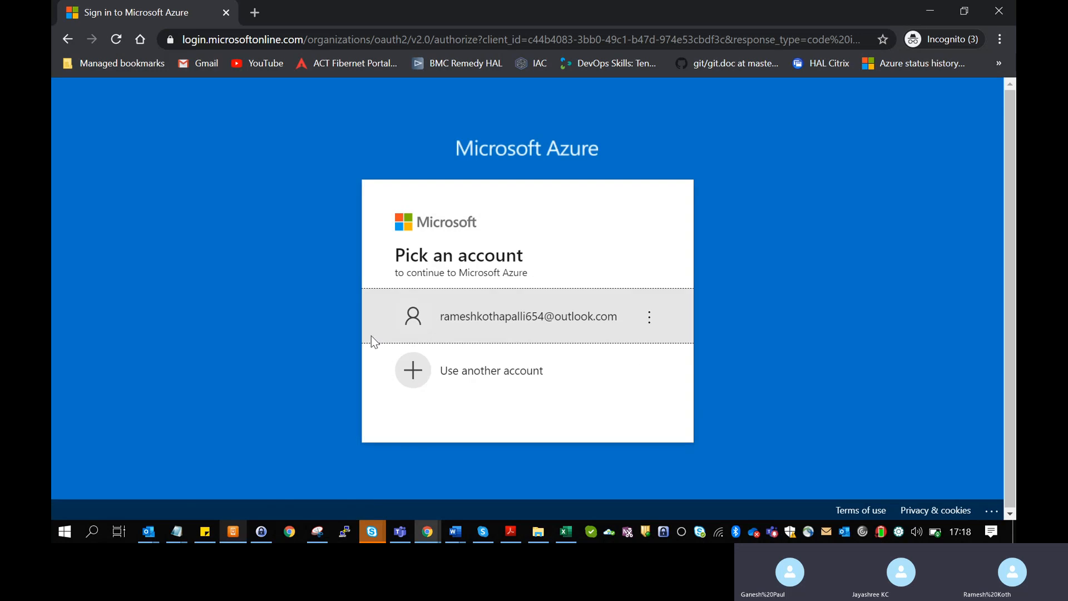
{"action": "left_click", "coordinate": [498, 374]}
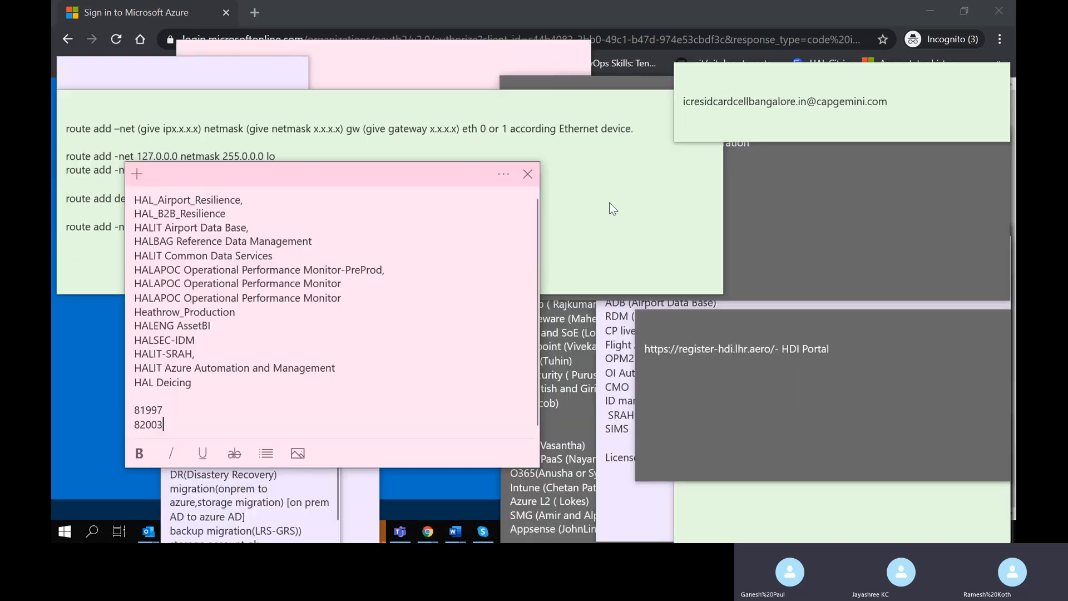
- Shuffle the HDI Portal, Audit logs, O2P, issues and tomorrow activities notes out of the way
{"action": "left_click", "coordinate": [812, 262]}
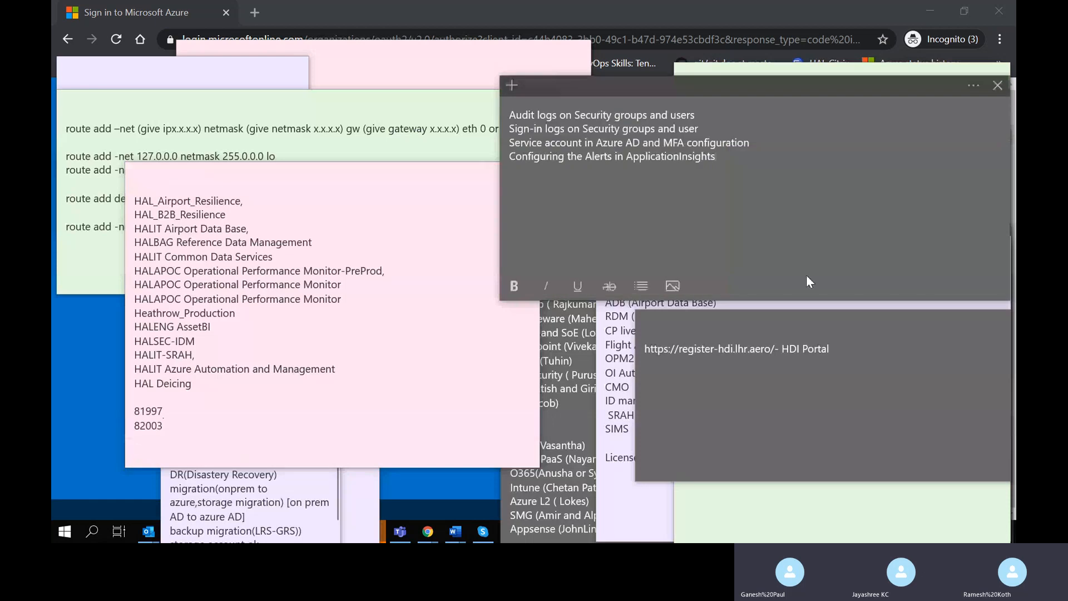
{"action": "left_click", "coordinate": [803, 432]}
{"action": "left_click", "coordinate": [776, 506]}
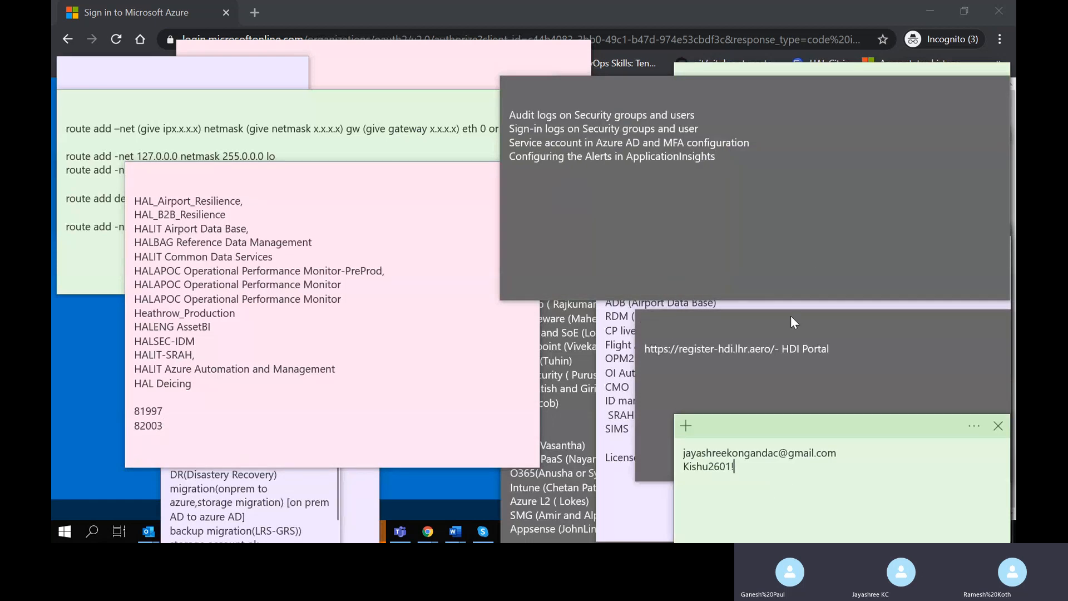
{"action": "left_click", "coordinate": [776, 348]}
{"action": "left_click_drag", "start_coordinate": [780, 329], "coordinate": [293, 298]}
{"action": "left_click_drag", "start_coordinate": [710, 92], "coordinate": [168, 414]}
{"action": "left_click_drag", "start_coordinate": [813, 244], "coordinate": [211, 273]}
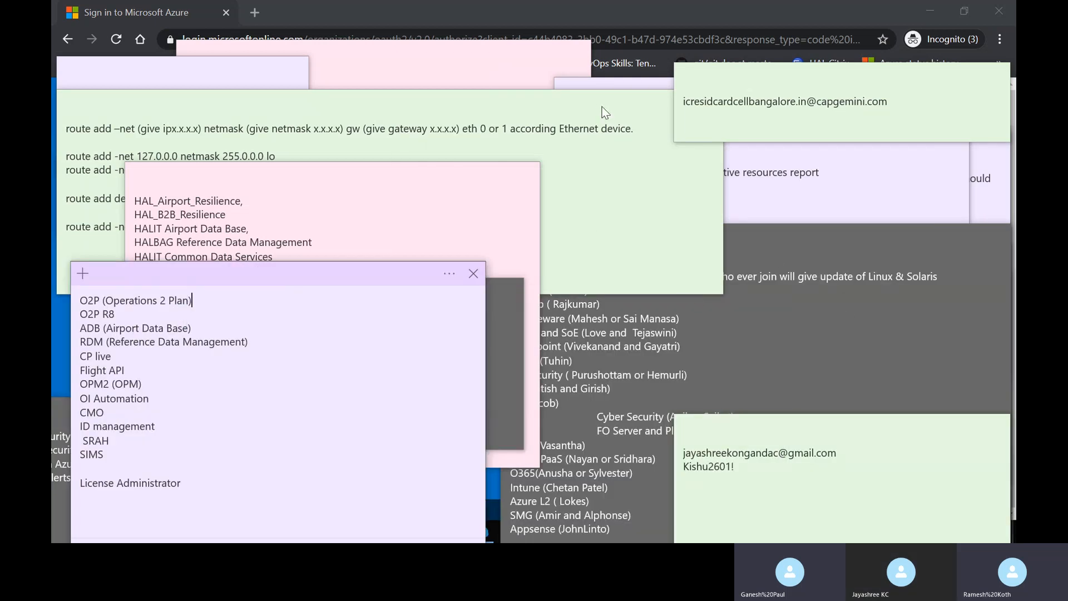
{"action": "left_click", "coordinate": [366, 118]}
{"action": "left_click", "coordinate": [828, 216]}
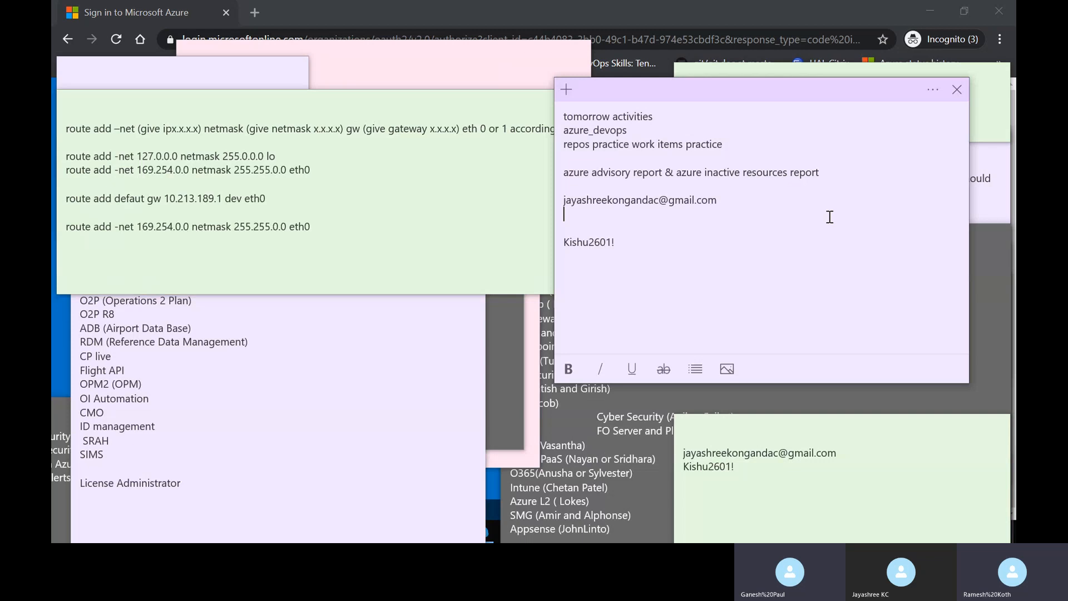
{"action": "left_click", "coordinate": [983, 198]}
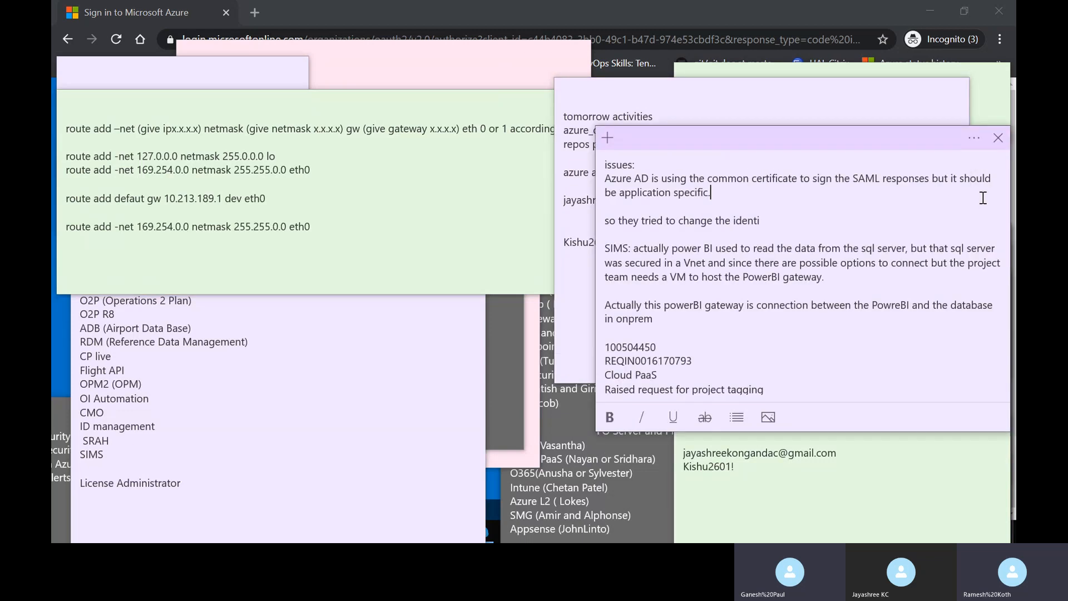
{"action": "left_click_drag", "start_coordinate": [866, 143], "coordinate": [946, 519]}
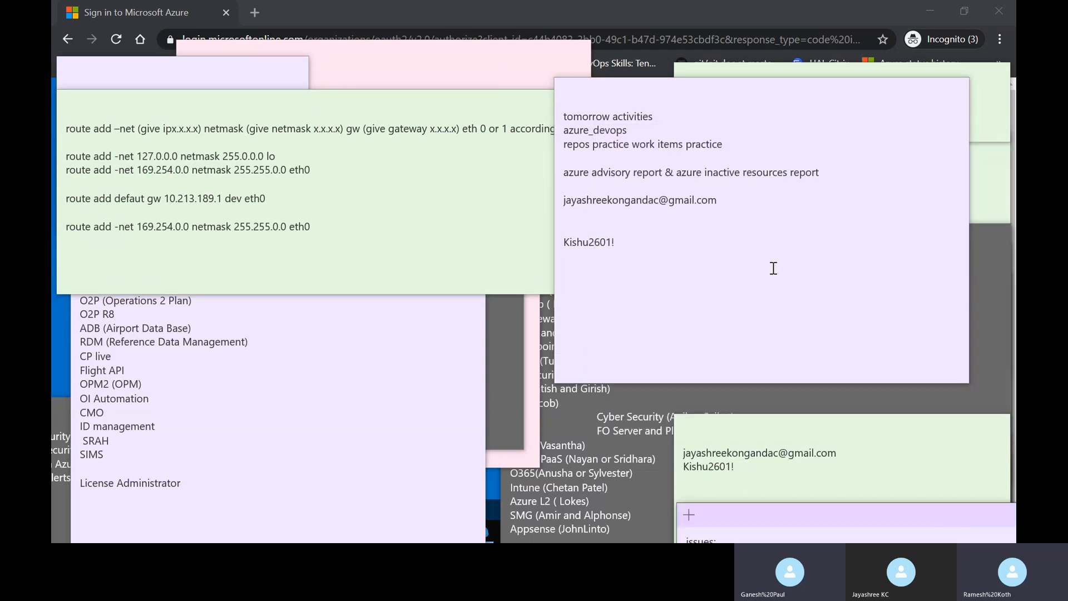
{"action": "left_click_drag", "start_coordinate": [726, 88], "coordinate": [954, 520]}
- Move the AppRegistration, 1000495 and Wintel notes to the bottom right
{"action": "left_click", "coordinate": [831, 109]}
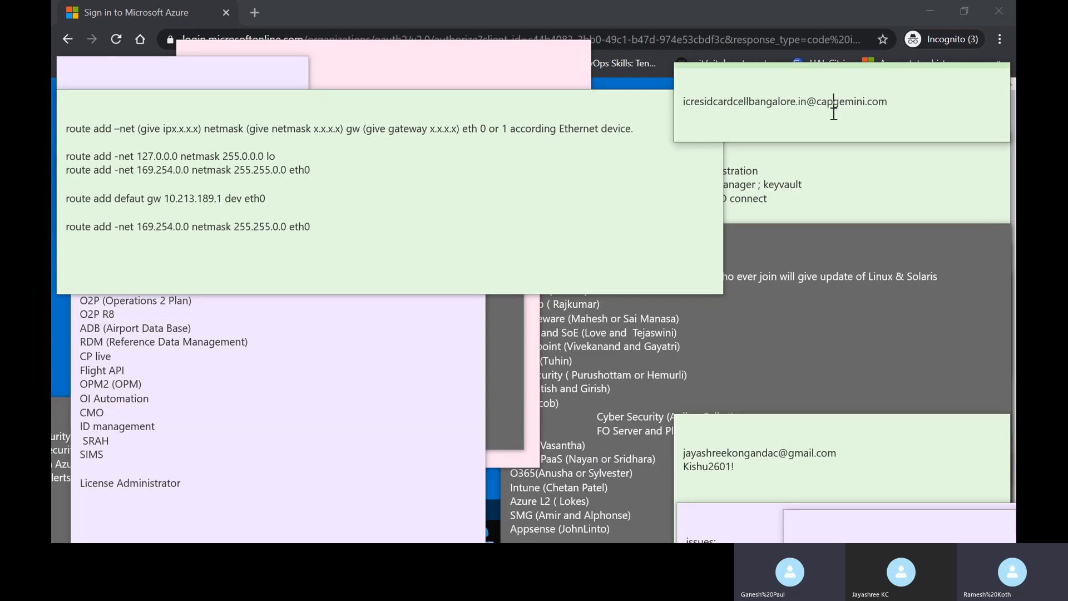
{"action": "left_click", "coordinate": [818, 175]}
{"action": "left_click_drag", "start_coordinate": [793, 144], "coordinate": [980, 519]}
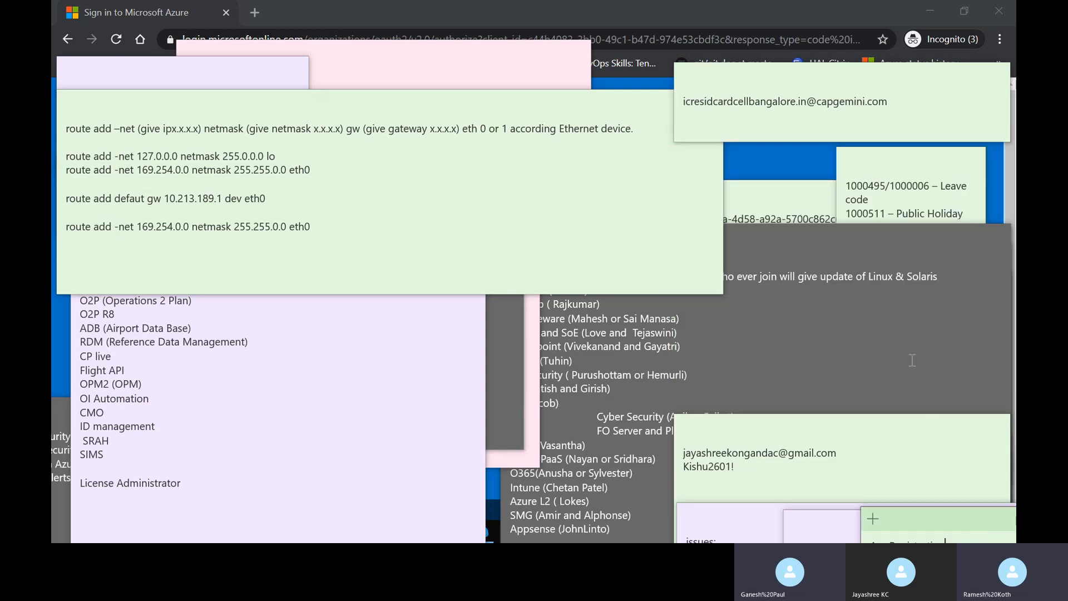
{"action": "left_click", "coordinate": [913, 360]}
{"action": "left_click", "coordinate": [865, 190]}
{"action": "left_click_drag", "start_coordinate": [860, 161], "coordinate": [983, 520]}
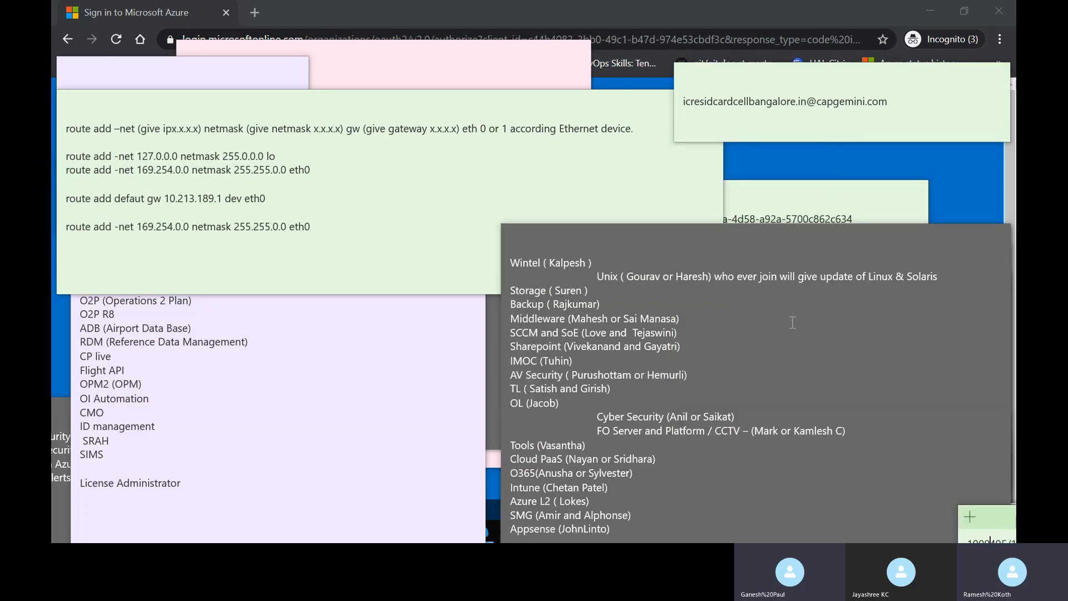
{"action": "left_click", "coordinate": [765, 241]}
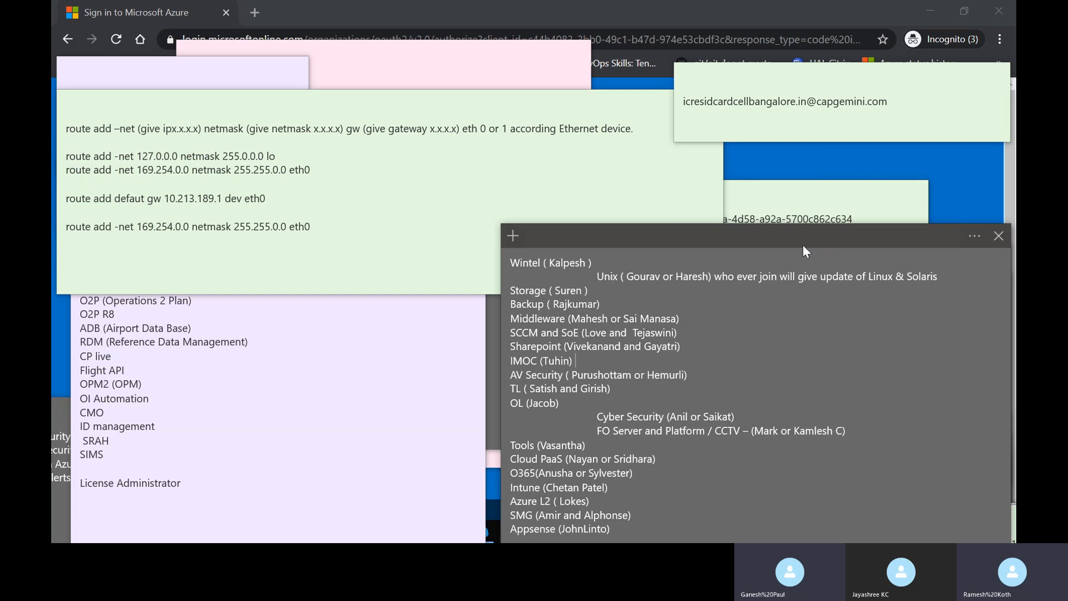
{"action": "left_click_drag", "start_coordinate": [803, 246], "coordinate": [1023, 527]}
- Clear the Application ID, tmrw checklist and Azure ATP notes, then select the sign-in e-mail line
{"action": "left_click", "coordinate": [843, 469]}
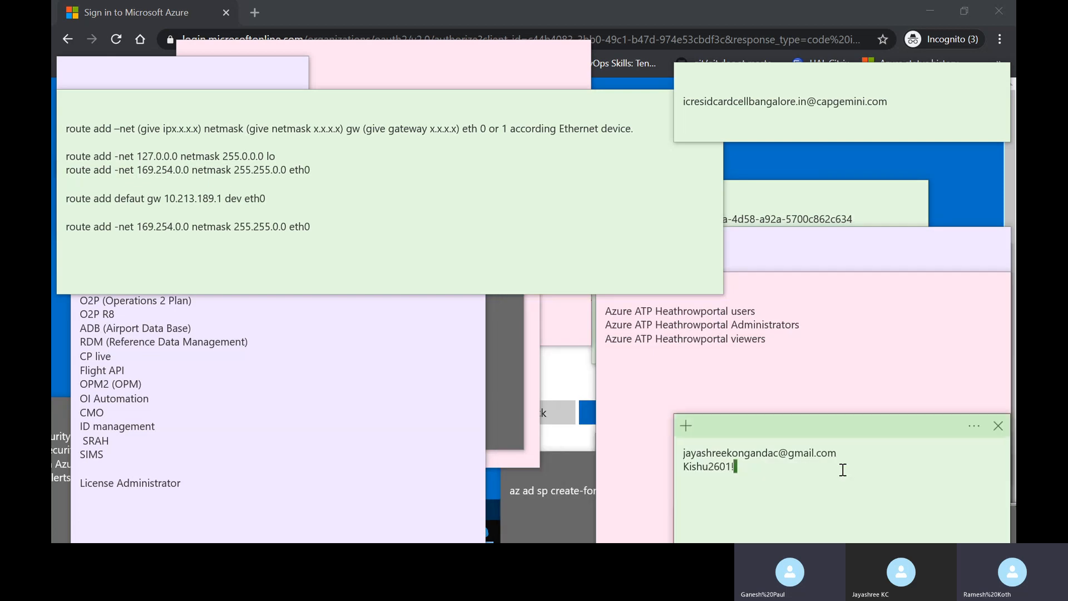
{"action": "left_click", "coordinate": [798, 266]}
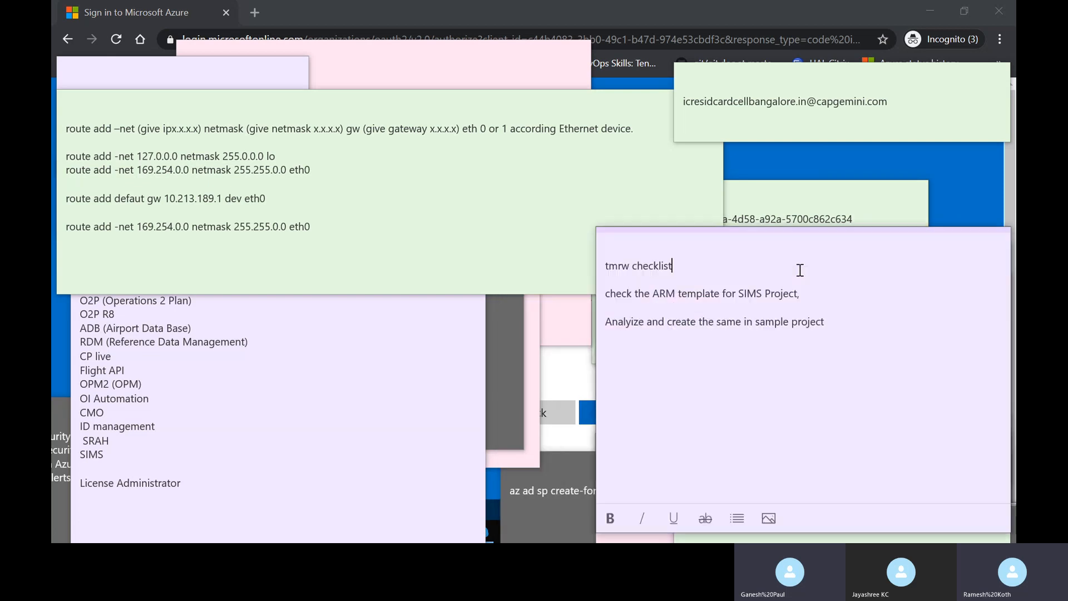
{"action": "left_click", "coordinate": [776, 199]}
{"action": "left_click_drag", "start_coordinate": [776, 199], "coordinate": [779, 497]}
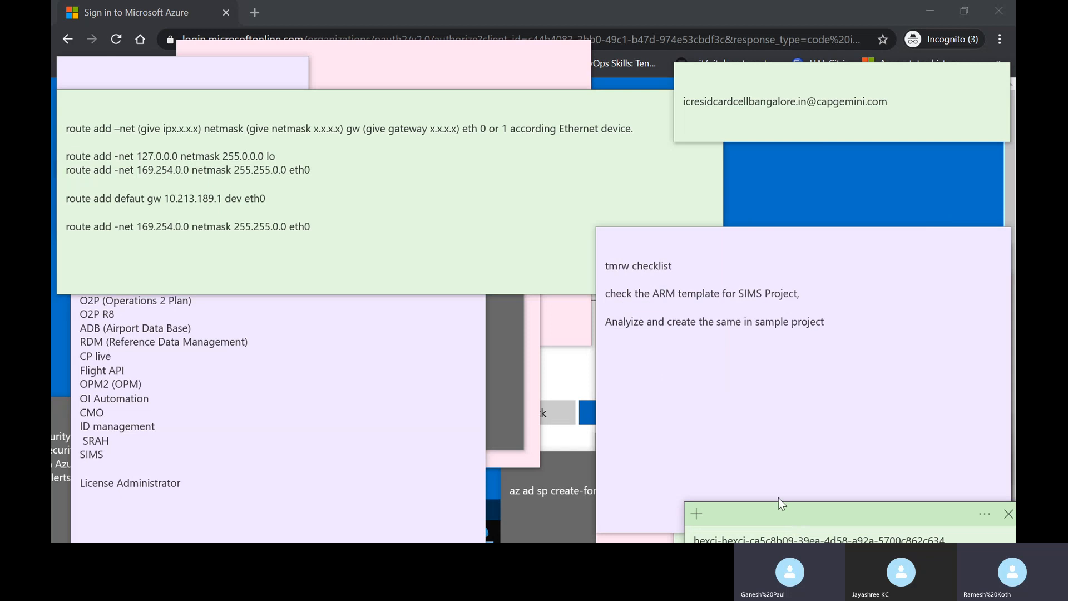
{"action": "left_click", "coordinate": [710, 242]}
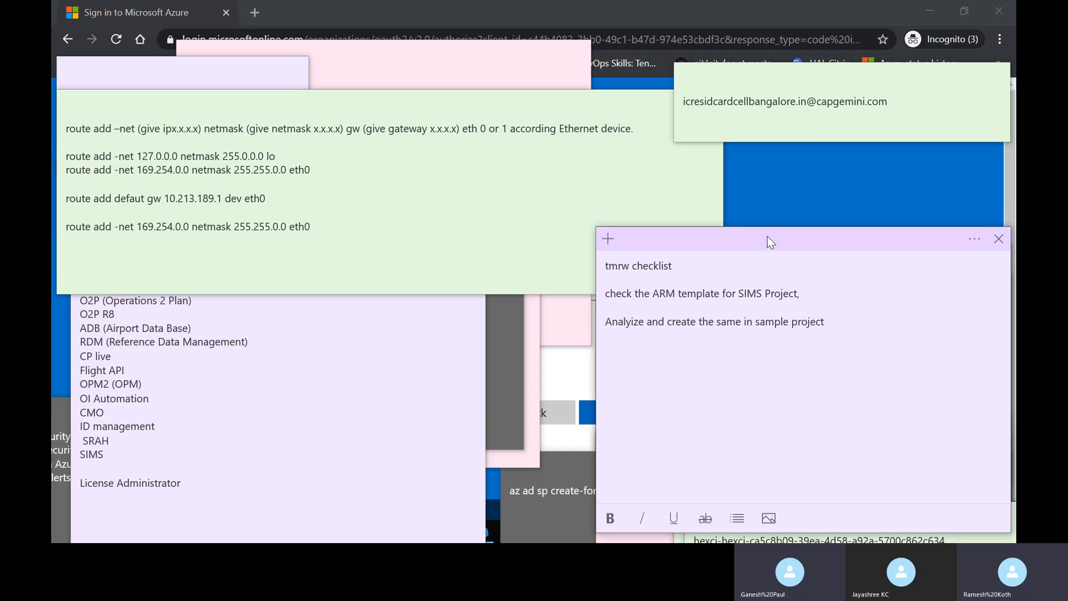
{"action": "left_click_drag", "start_coordinate": [770, 241], "coordinate": [898, 525]}
{"action": "left_click", "coordinate": [817, 387]}
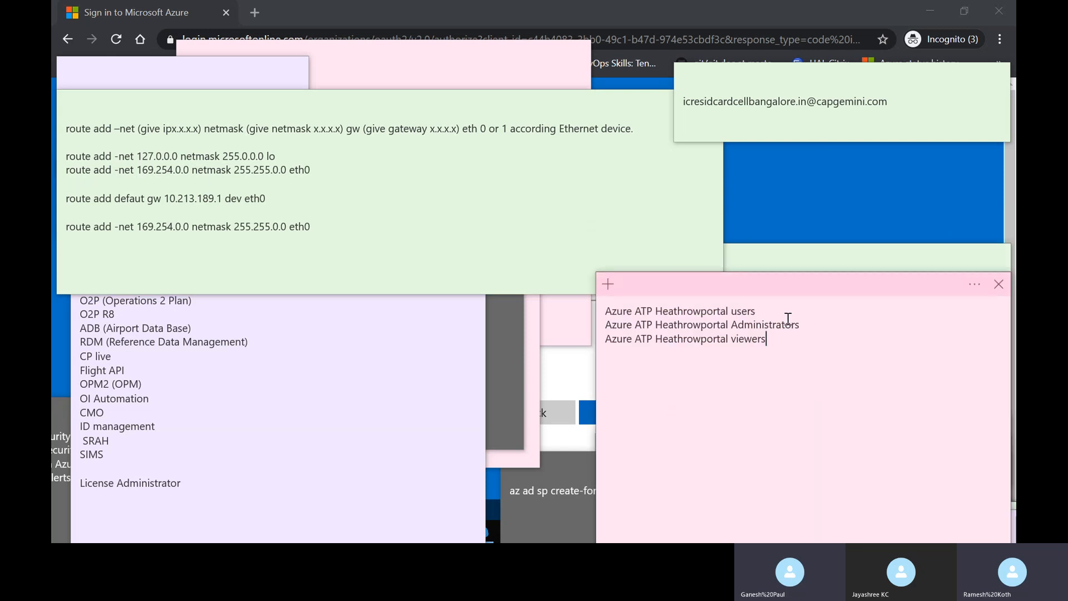
{"action": "left_click_drag", "start_coordinate": [778, 294], "coordinate": [948, 535]}
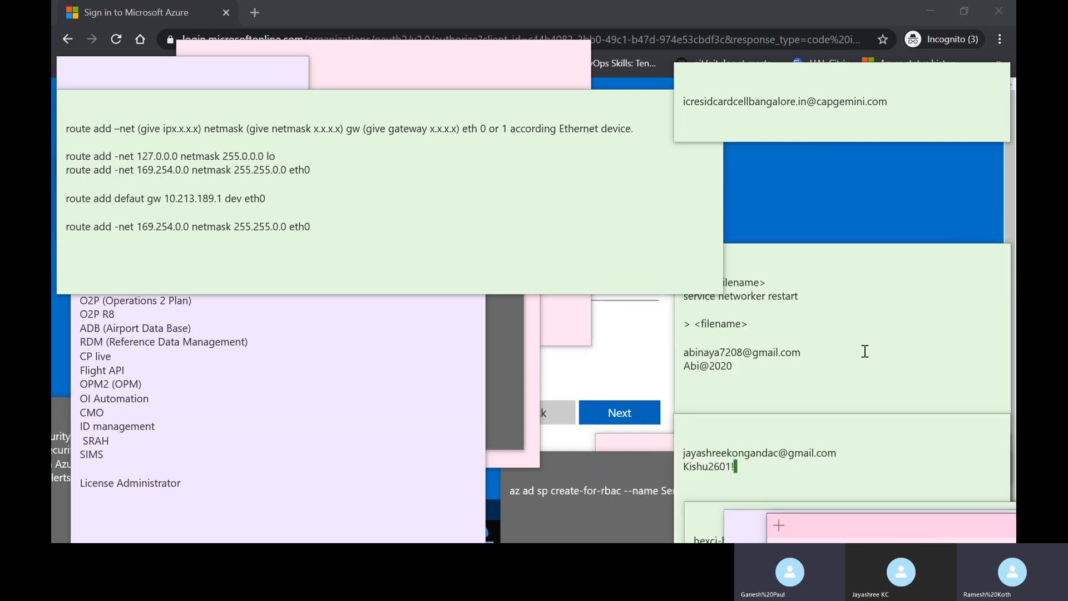
{"action": "left_click", "coordinate": [680, 351]}
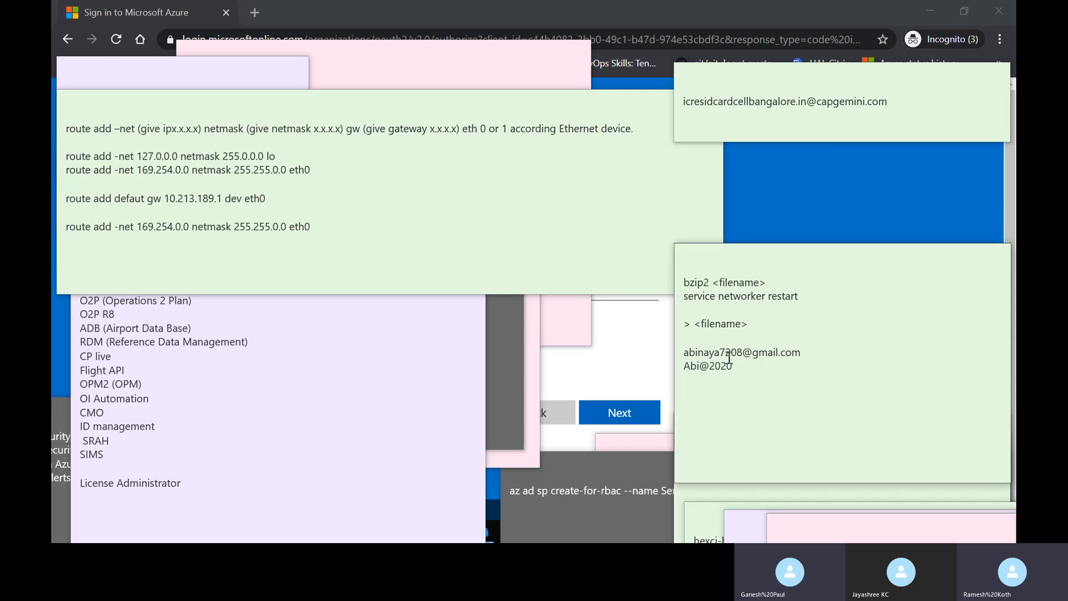
{"action": "triple_click", "coordinate": [774, 354]}
{"action": "key", "text": "ctrl+c"}
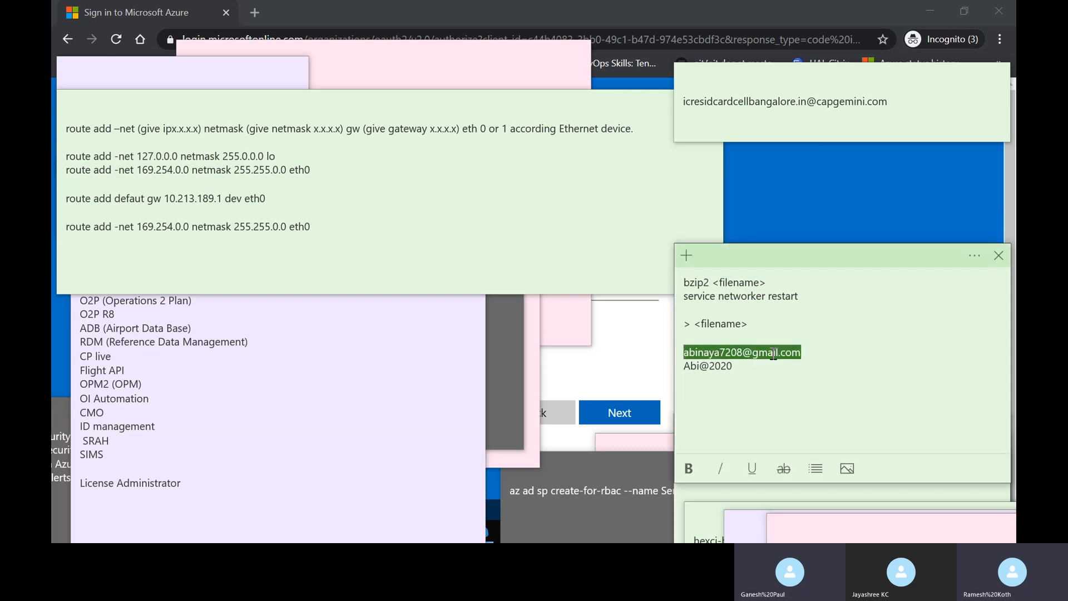
- Sign in to the Azure portal with the e-mail and password copied from the sticky note
{"action": "key", "text": "alt+Tab"}
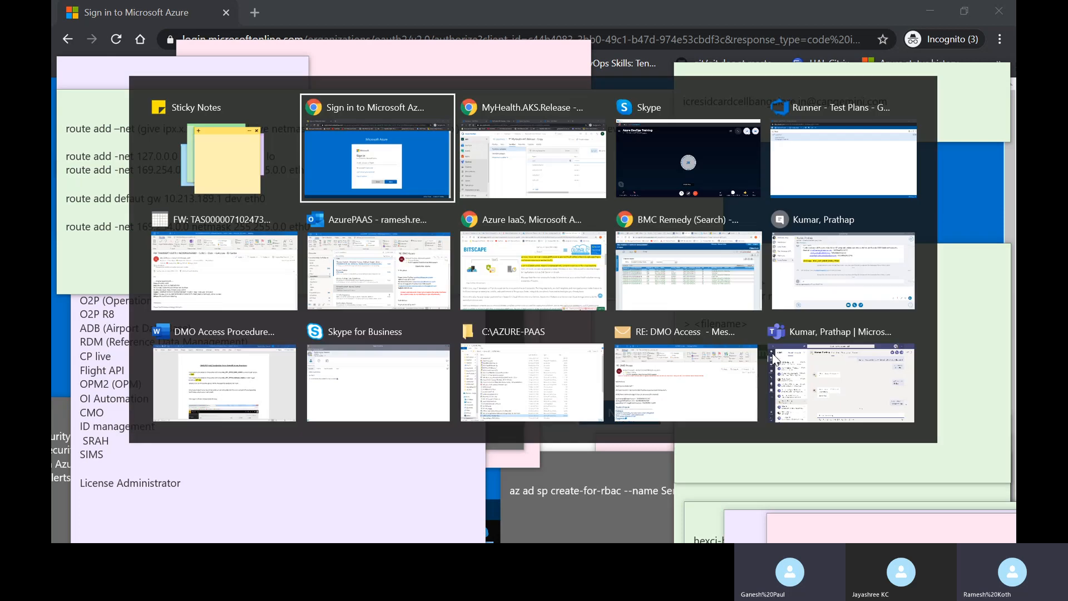
{"action": "key", "text": "ctrl+v"}
{"action": "key", "text": "Return"}
{"action": "key", "text": "alt+Tab"}
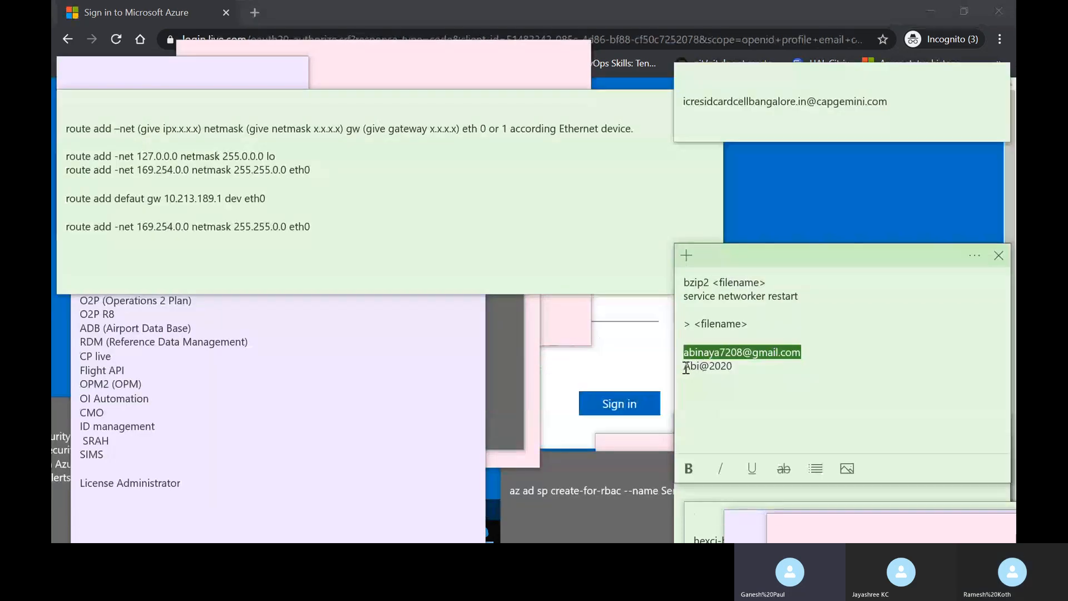
{"action": "left_click_drag", "start_coordinate": [685, 366], "coordinate": [719, 366]}
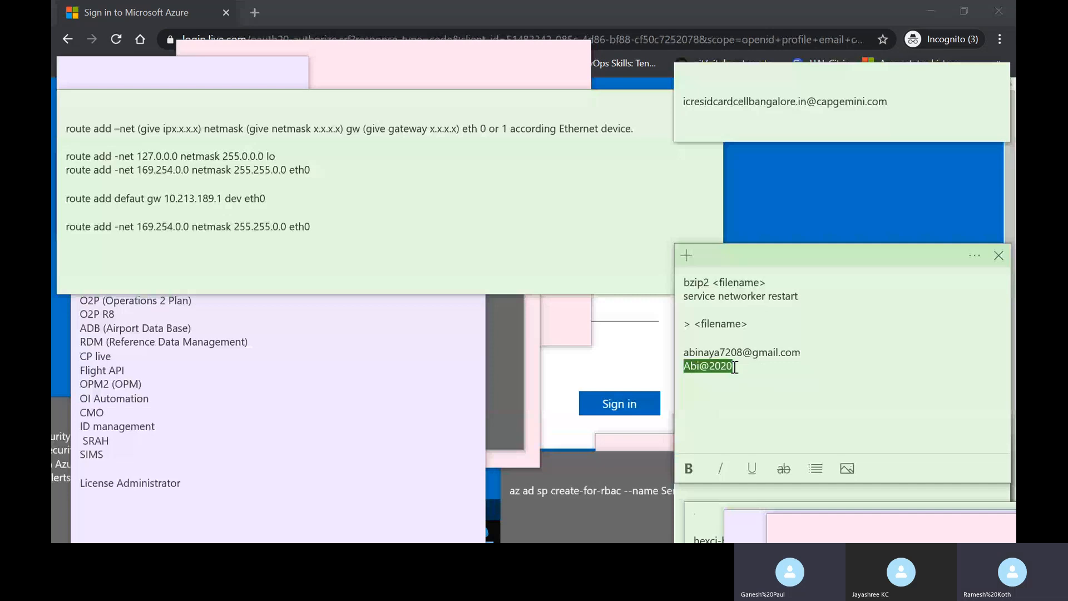
{"action": "key", "text": "alt+Tab"}
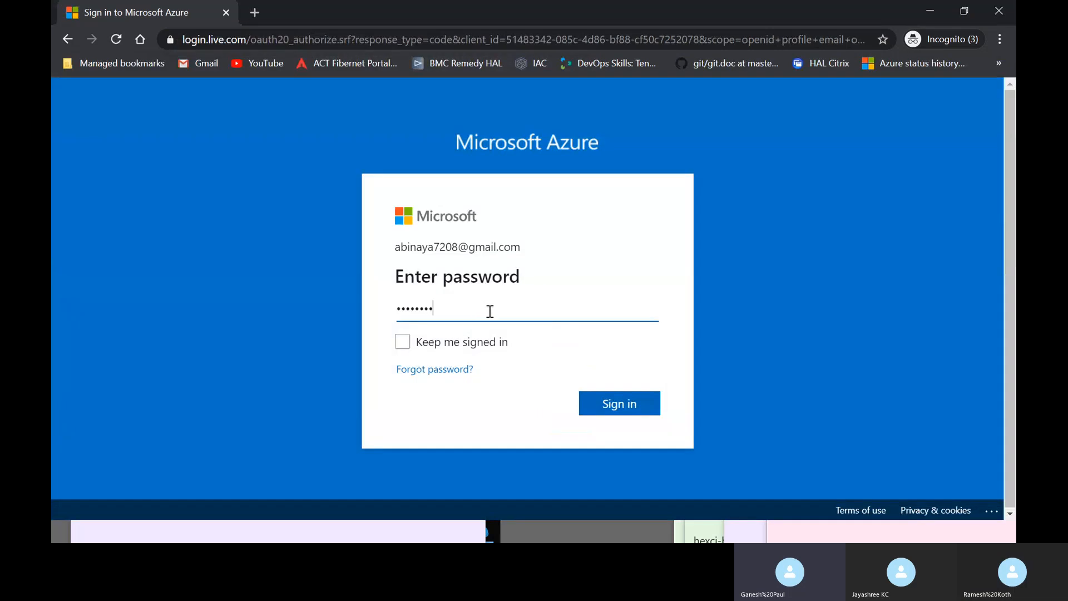
{"action": "left_click", "coordinate": [615, 406]}
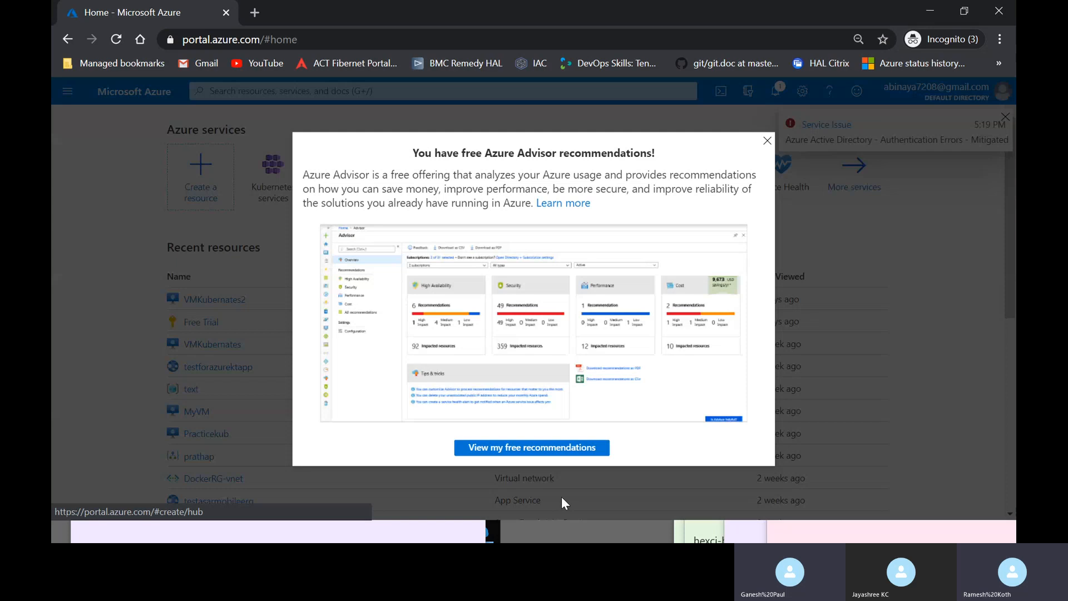
{"action": "left_click", "coordinate": [767, 140]}
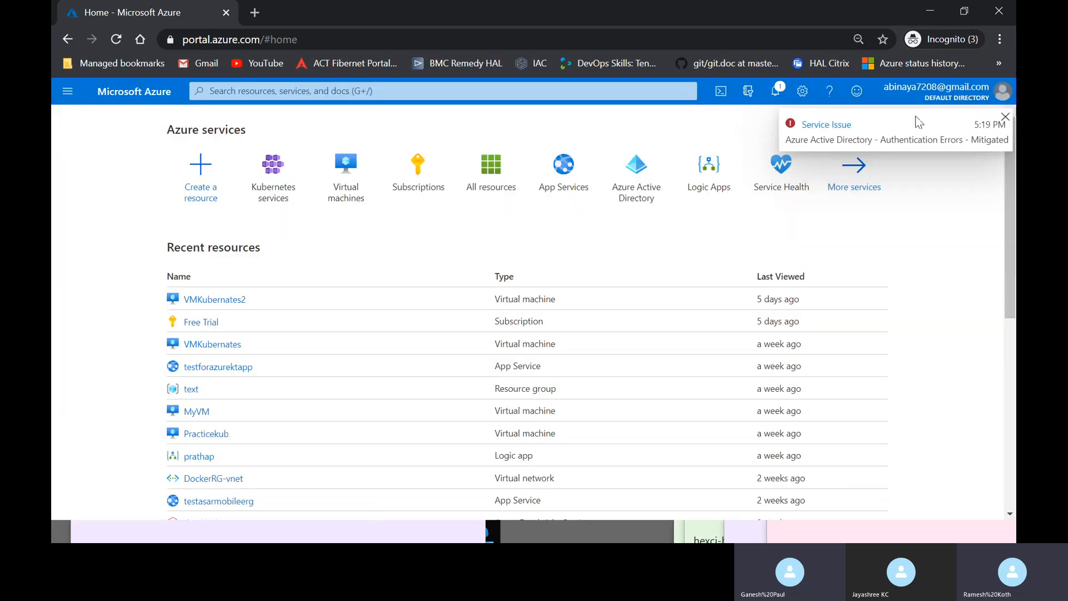
{"action": "left_click", "coordinate": [1005, 118]}
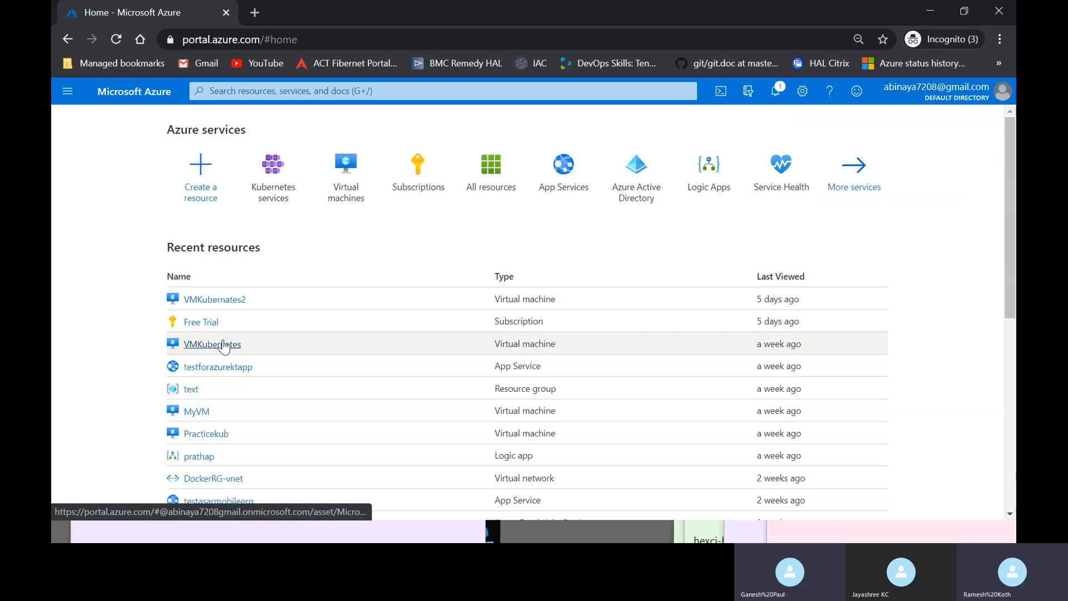
{"action": "scroll", "coordinate": [252, 475], "scroll_direction": "down", "scroll_amount": 5}
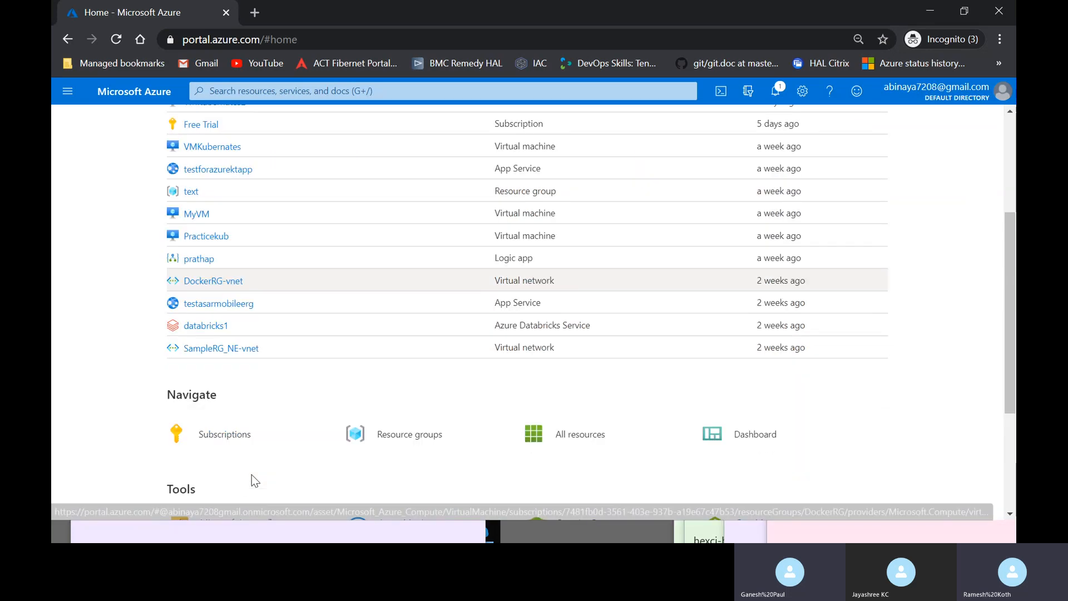
{"action": "scroll", "coordinate": [252, 458], "scroll_direction": "up", "scroll_amount": 5}
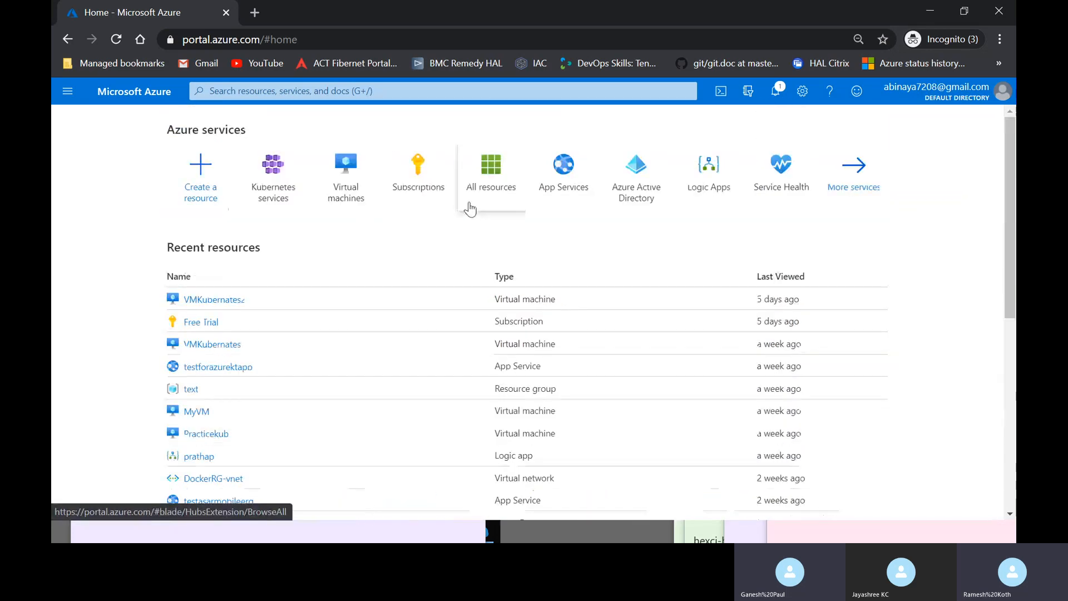
{"action": "mouse_move", "coordinate": [470, 210]}
{"action": "left_click", "coordinate": [67, 91]}
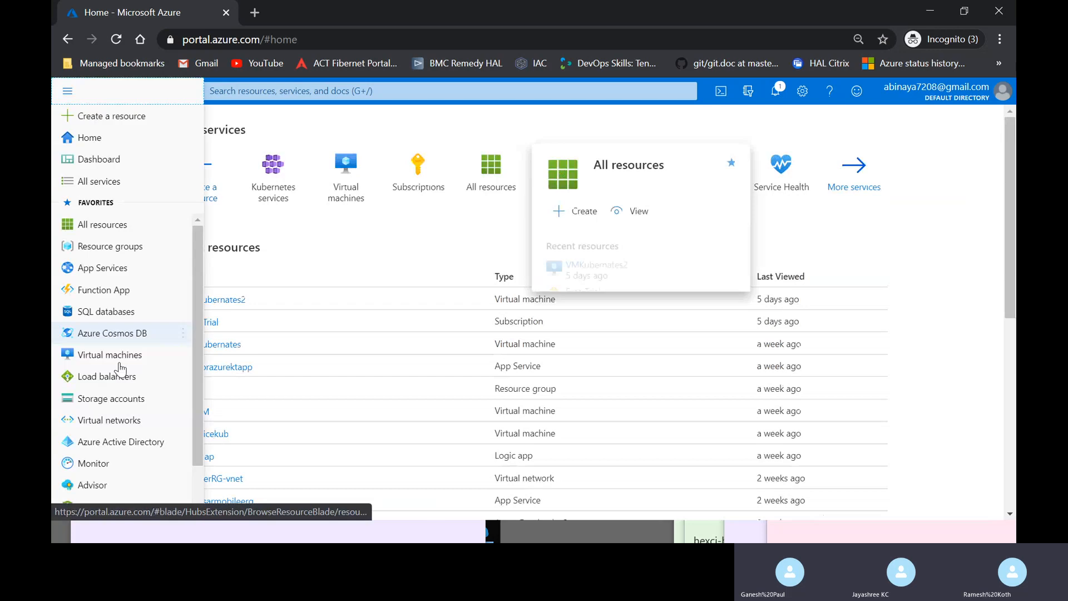
{"action": "mouse_move", "coordinate": [120, 368]}
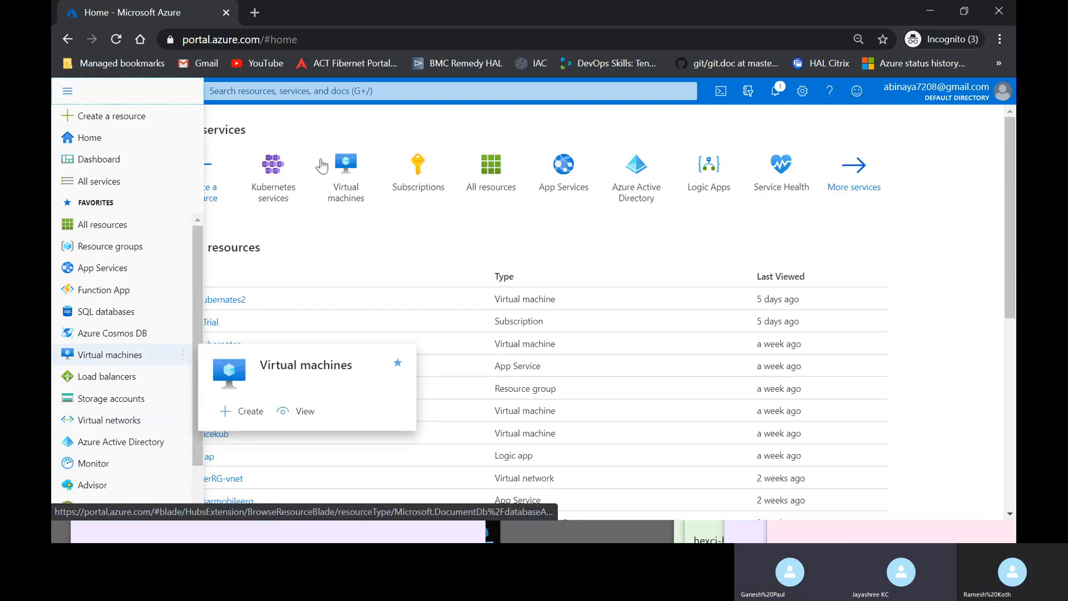
{"action": "left_click", "coordinate": [289, 240]}
{"action": "left_click", "coordinate": [279, 89]}
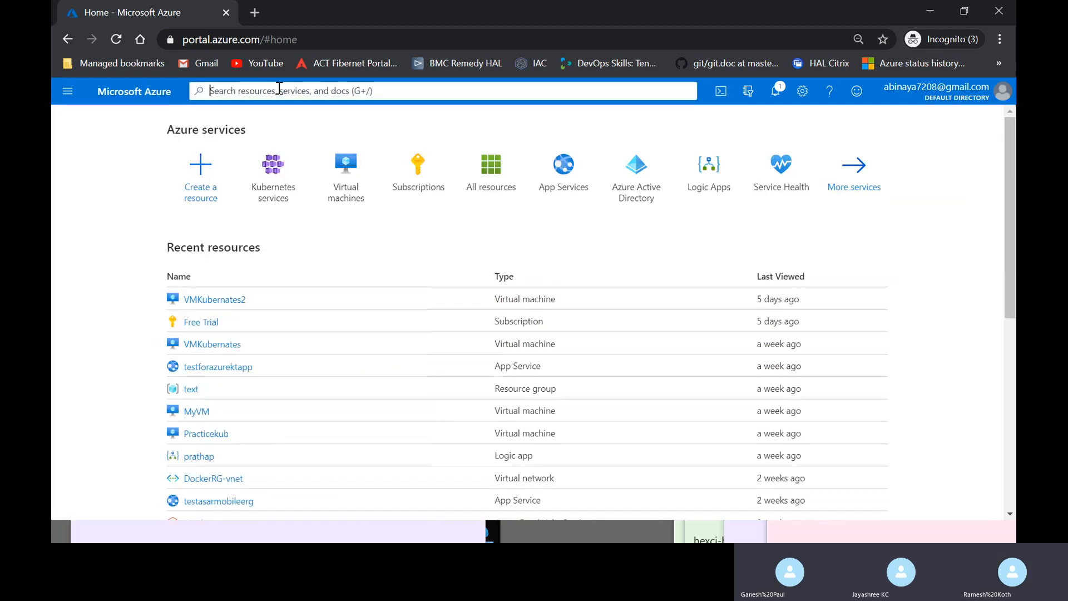
{"action": "type", "text": "acr"}
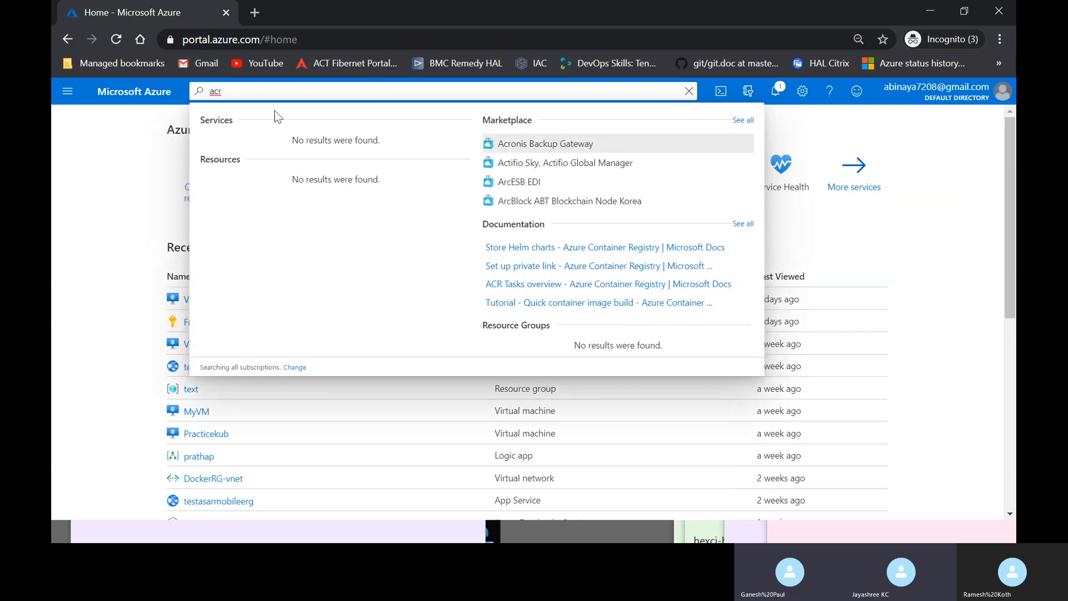
{"action": "key", "text": "BackSpace"}
{"action": "key", "text": "BackSpace"}
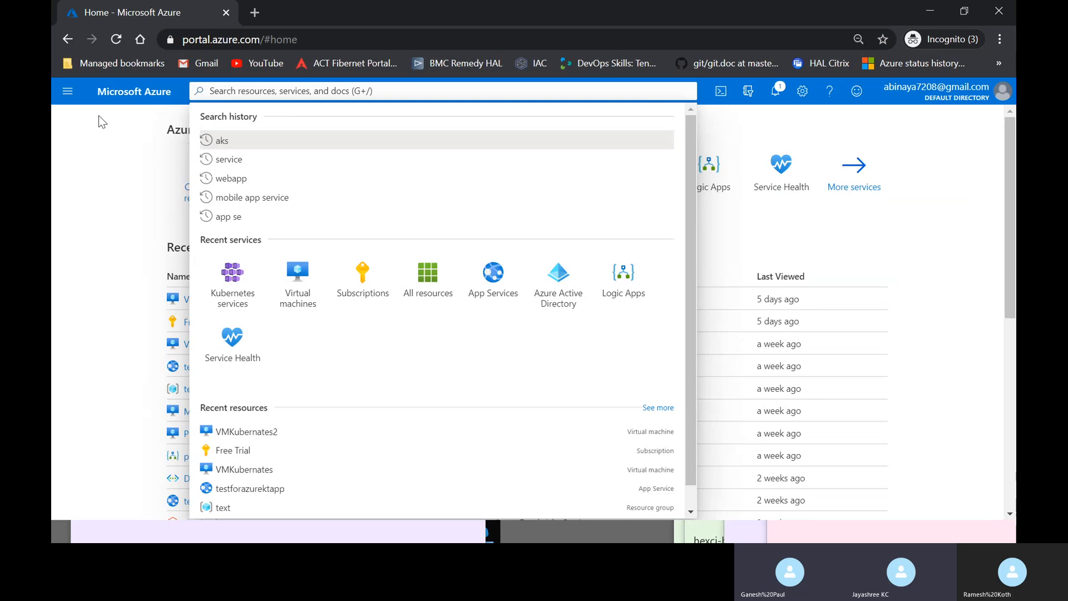
- Open Resource groups from the portal menu and scroll through the 13 listed groups
{"action": "left_click", "coordinate": [67, 91]}
{"action": "left_click", "coordinate": [250, 269]}
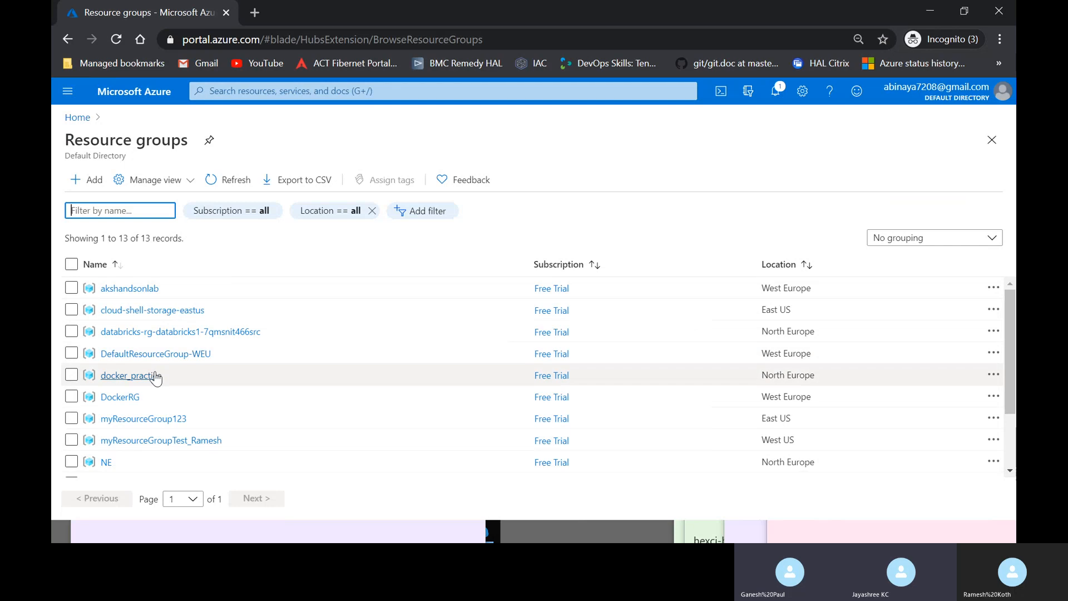
{"action": "scroll", "coordinate": [207, 419], "scroll_direction": "down", "scroll_amount": 2}
{"action": "scroll", "coordinate": [207, 419], "scroll_direction": "up", "scroll_amount": 2}
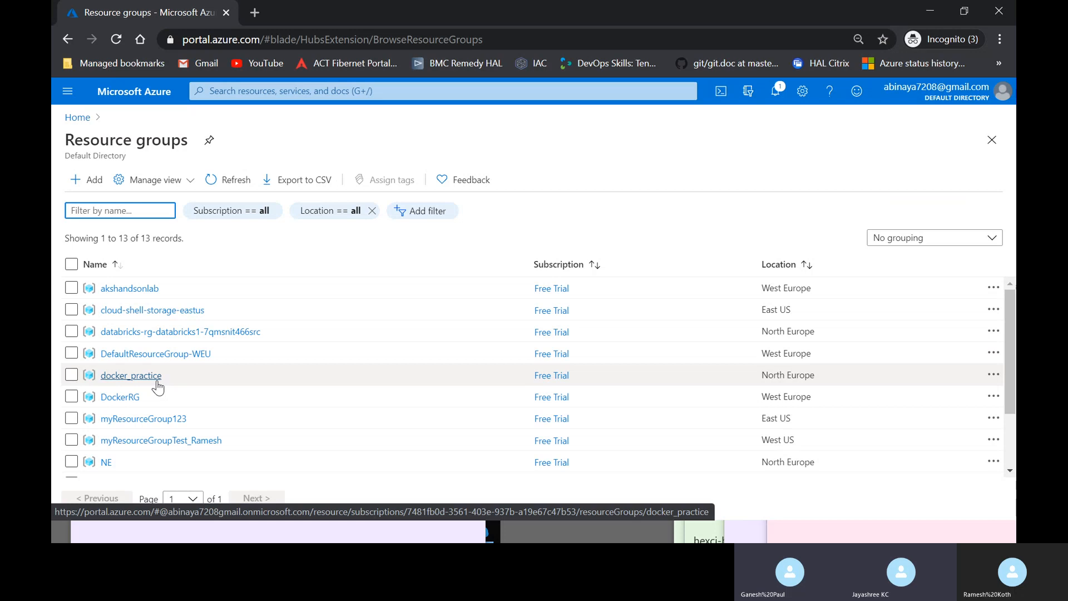
{"action": "scroll", "coordinate": [157, 382], "scroll_direction": "down", "scroll_amount": 3}
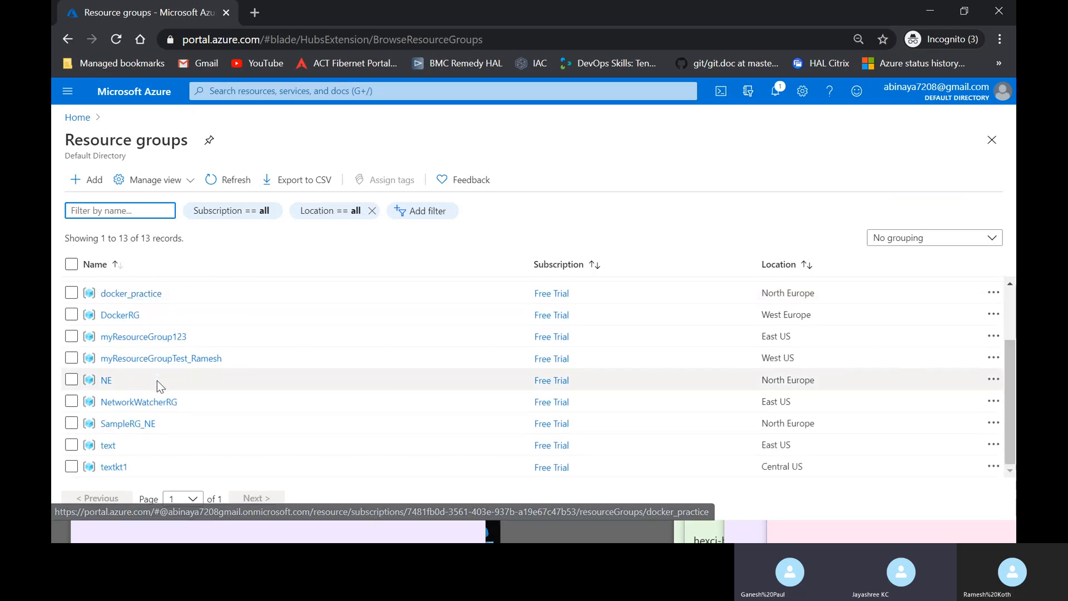
{"action": "scroll", "coordinate": [157, 381], "scroll_direction": "up", "scroll_amount": 3}
{"action": "scroll", "coordinate": [157, 381], "scroll_direction": "down", "scroll_amount": 3}
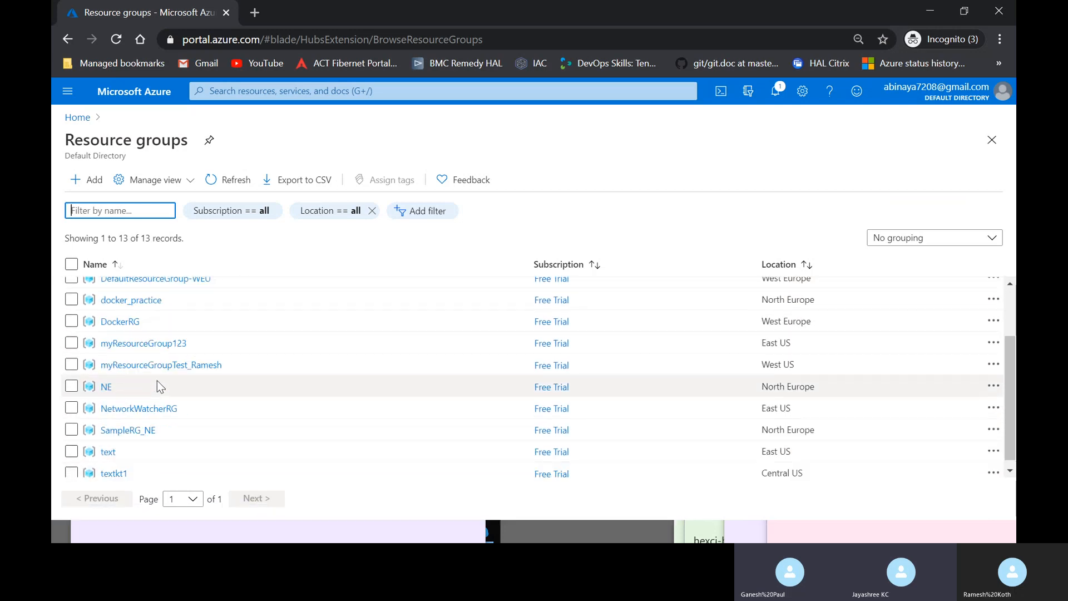
{"action": "scroll", "coordinate": [157, 381], "scroll_direction": "up", "scroll_amount": 3}
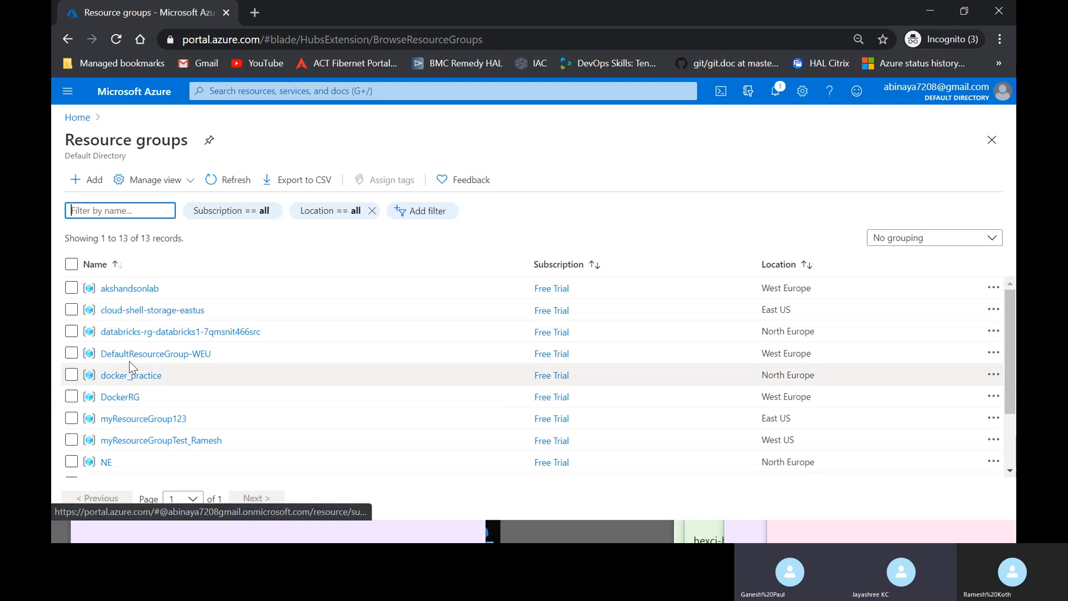
- Open the docker_practice resource group and scroll through its resources
{"action": "left_click", "coordinate": [131, 375]}
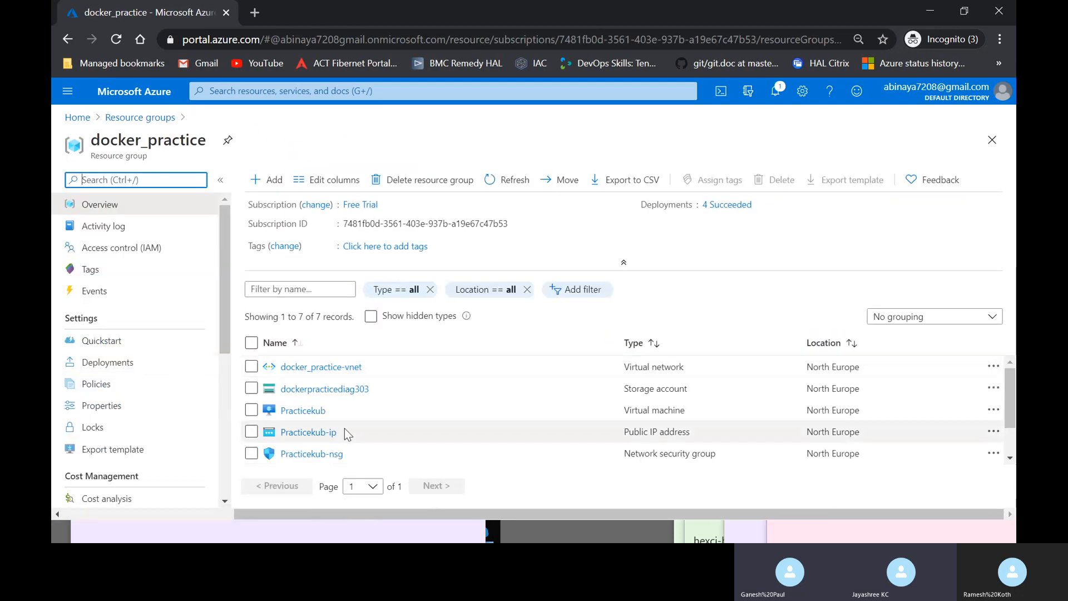
{"action": "scroll", "coordinate": [344, 438], "scroll_direction": "down", "scroll_amount": 3}
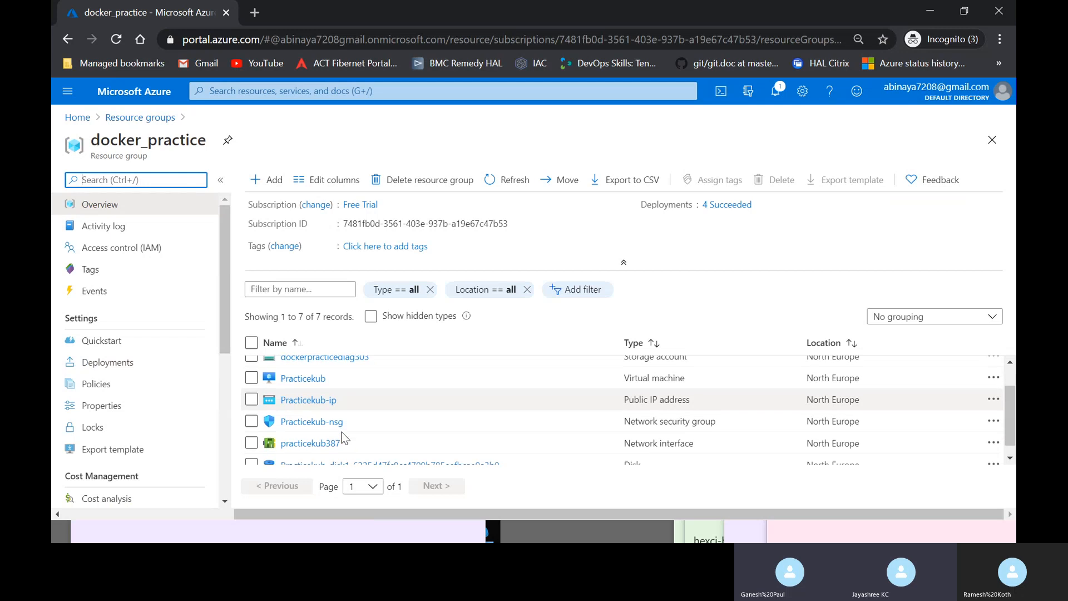
{"action": "scroll", "coordinate": [344, 438], "scroll_direction": "up", "scroll_amount": 3}
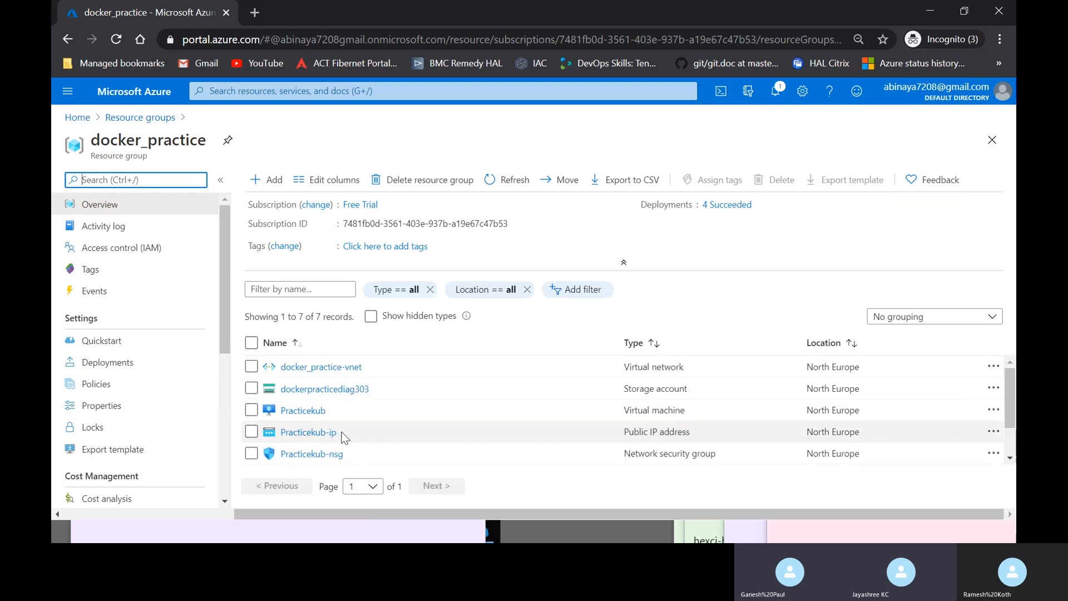
{"action": "scroll", "coordinate": [344, 438], "scroll_direction": "down", "scroll_amount": 2}
{"action": "scroll", "coordinate": [338, 433], "scroll_direction": "up", "scroll_amount": 2}
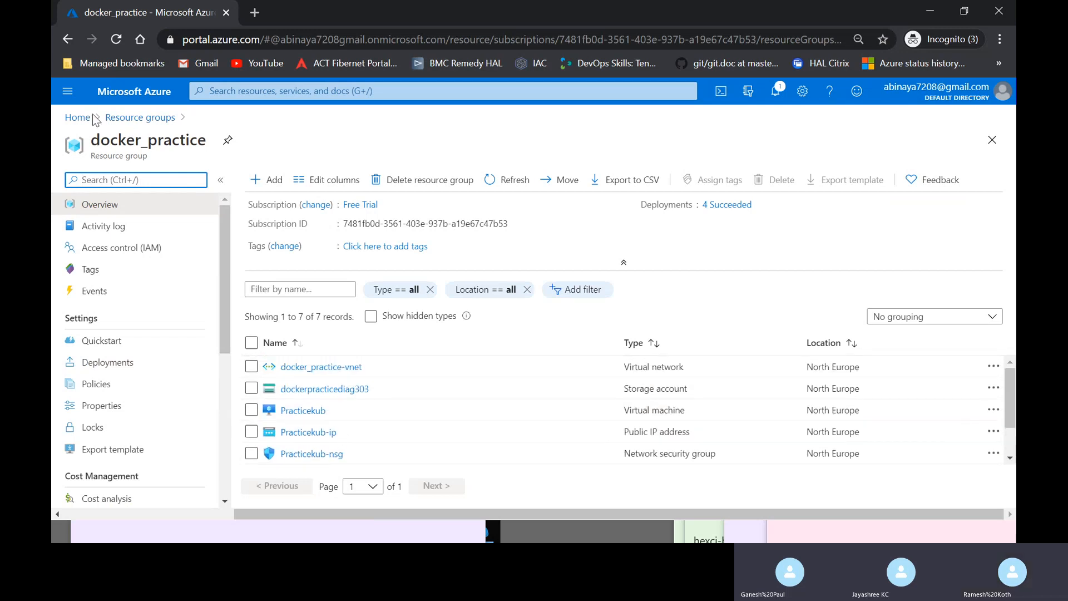
- Go to All resources and clear the Type filter so every resource type is listed
{"action": "left_click", "coordinate": [67, 90]}
{"action": "left_click", "coordinate": [98, 178]}
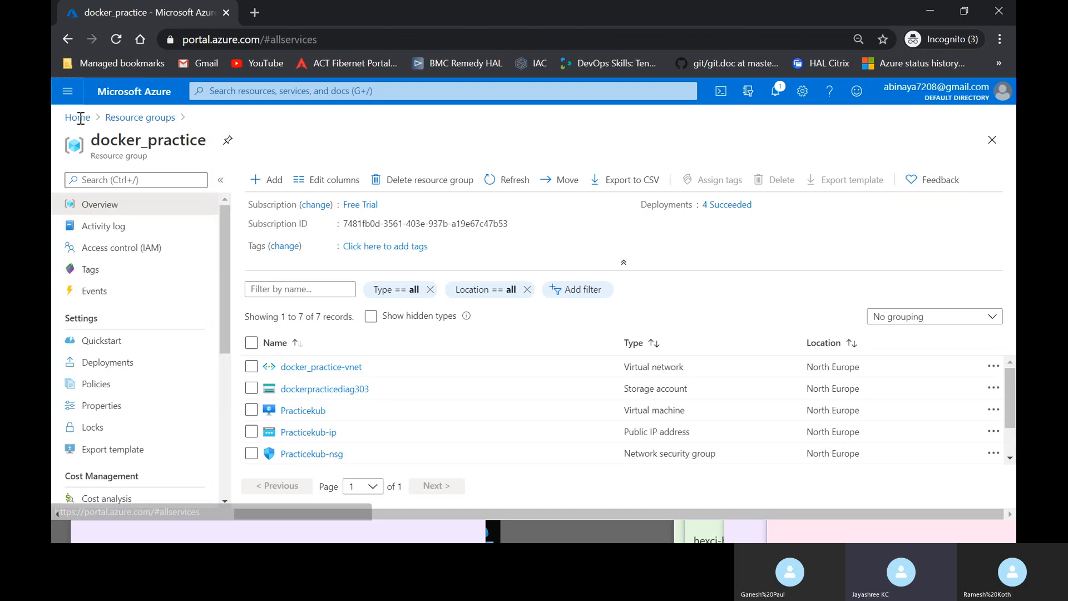
{"action": "left_click", "coordinate": [68, 91]}
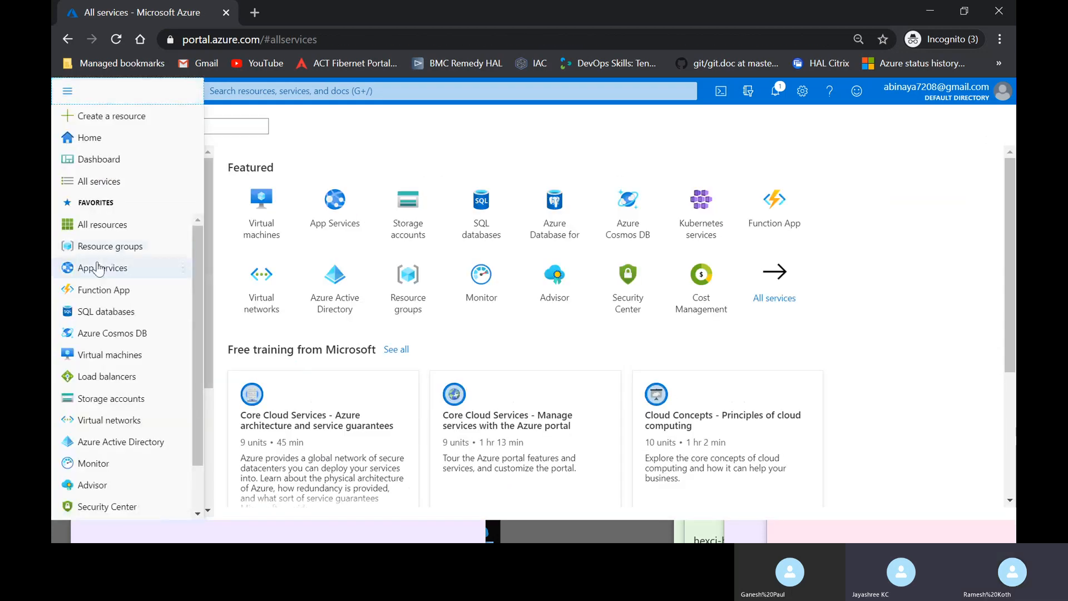
{"action": "left_click", "coordinate": [102, 224]}
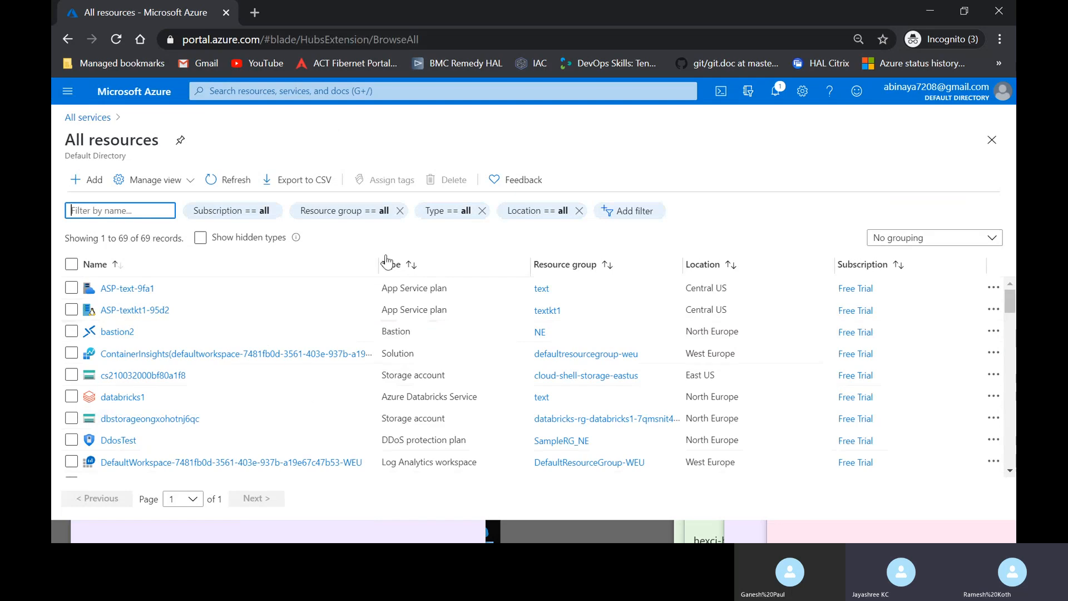
{"action": "left_click", "coordinate": [448, 211]}
{"action": "left_click", "coordinate": [556, 211]}
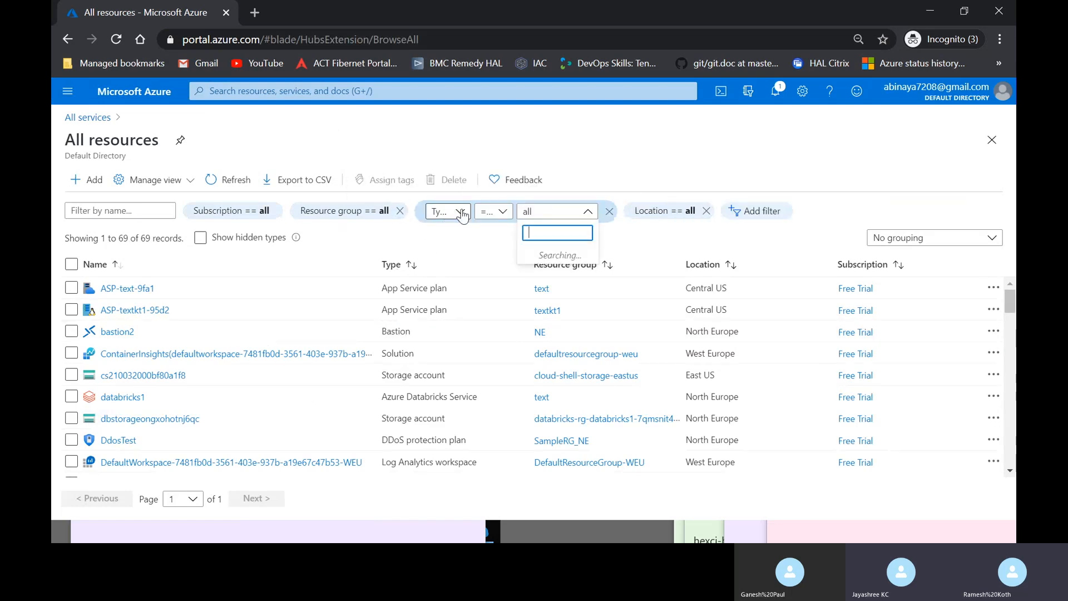
{"action": "left_click", "coordinate": [473, 261]}
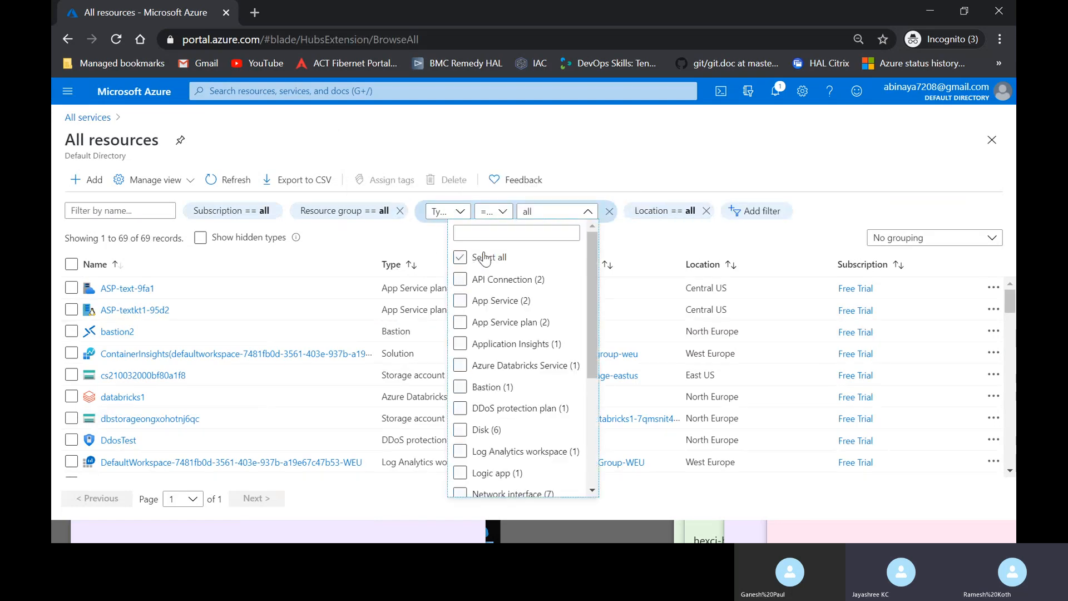
{"action": "type", "text": "con"}
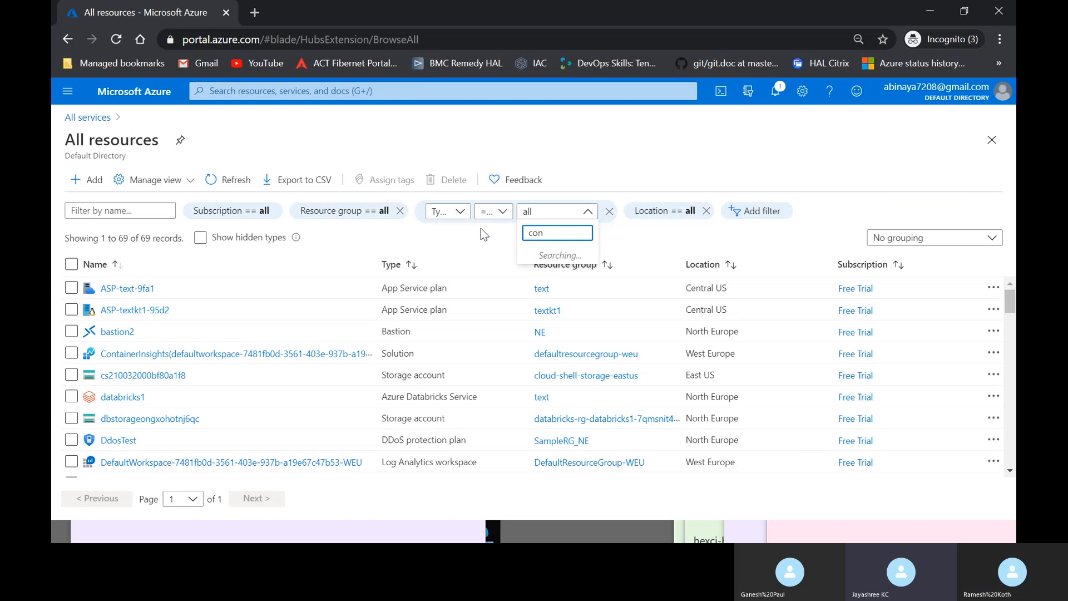
{"action": "type", "text": "ta"}
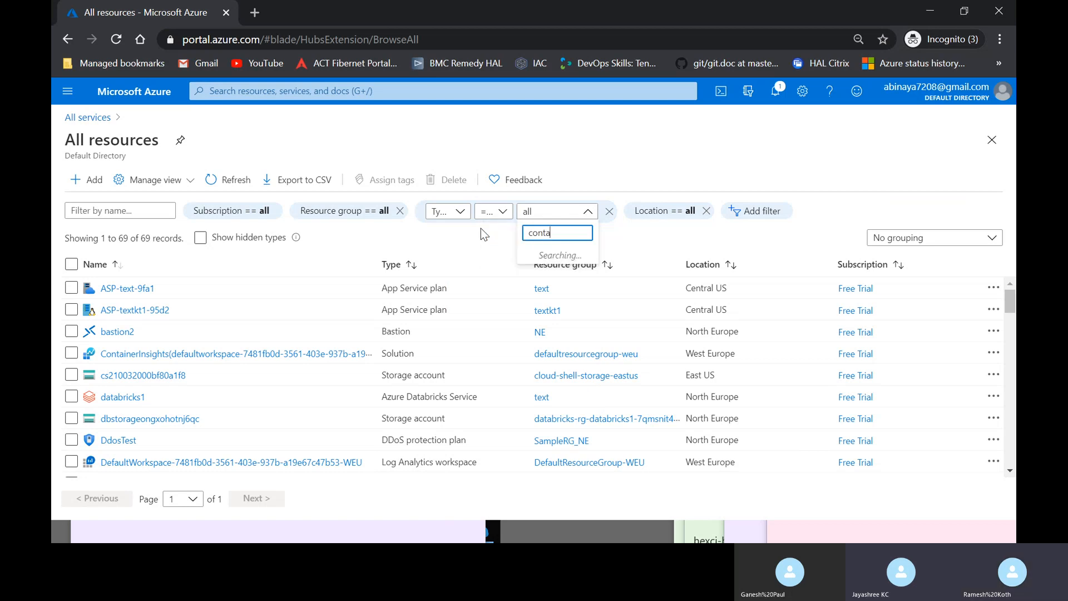
{"action": "key", "text": "BackSpace"}
{"action": "key", "text": "BackSpace"}
{"action": "key", "text": "BackSpace"}
{"action": "key", "text": "BackSpace"}
{"action": "key", "text": "BackSpace"}
{"action": "left_click", "coordinate": [466, 321]}
- Scroll through all 69 resources, such as VMKubernates, Practicekub and testVNG
{"action": "scroll", "coordinate": [404, 373], "scroll_direction": "down", "scroll_amount": 6}
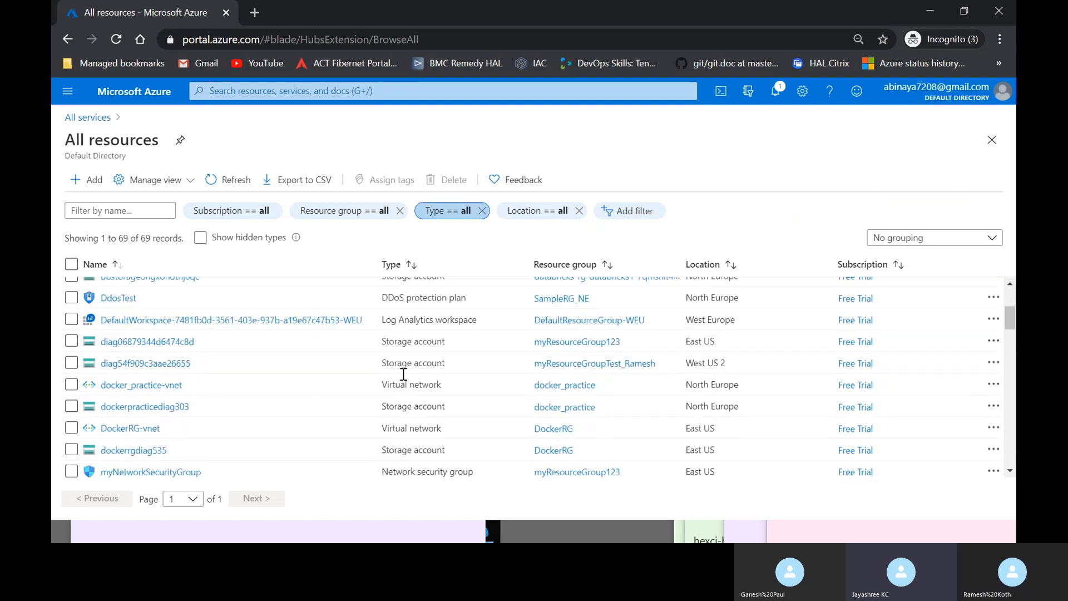
{"action": "scroll", "coordinate": [402, 374], "scroll_direction": "down", "scroll_amount": 5}
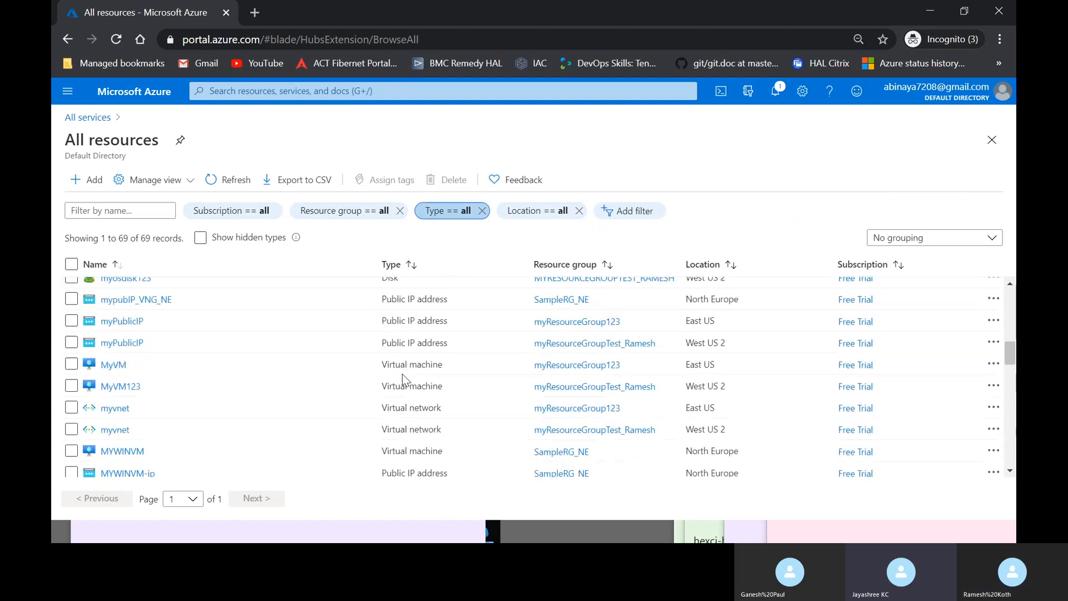
{"action": "scroll", "coordinate": [403, 374], "scroll_direction": "down", "scroll_amount": 5}
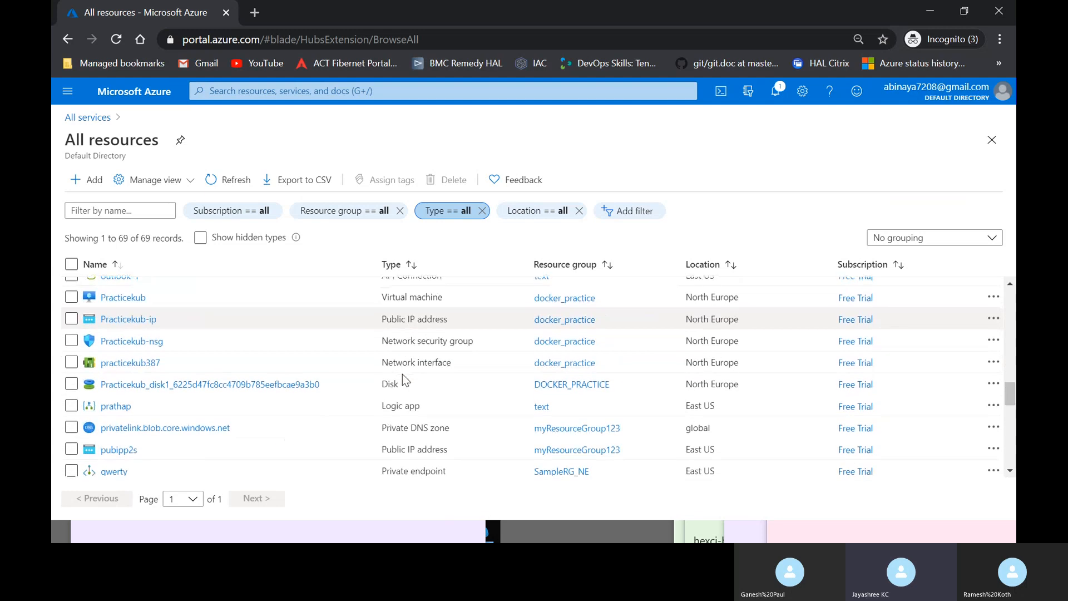
{"action": "scroll", "coordinate": [402, 374], "scroll_direction": "down", "scroll_amount": 6}
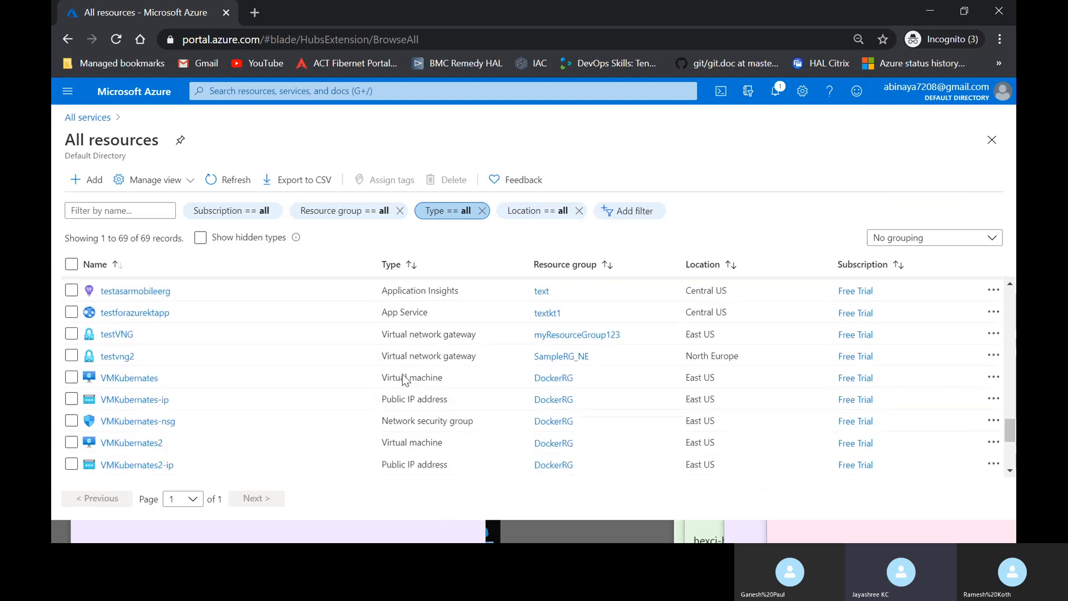
{"action": "scroll", "coordinate": [403, 374], "scroll_direction": "down", "scroll_amount": 2}
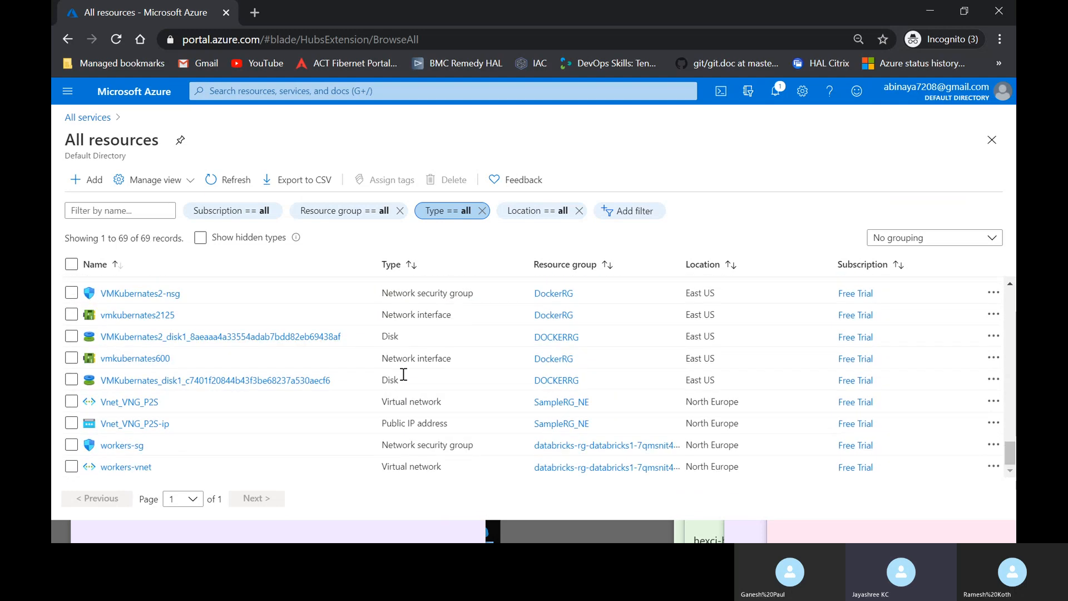
{"action": "scroll", "coordinate": [405, 379], "scroll_direction": "up", "scroll_amount": 3}
{"action": "scroll", "coordinate": [404, 378], "scroll_direction": "up", "scroll_amount": 3}
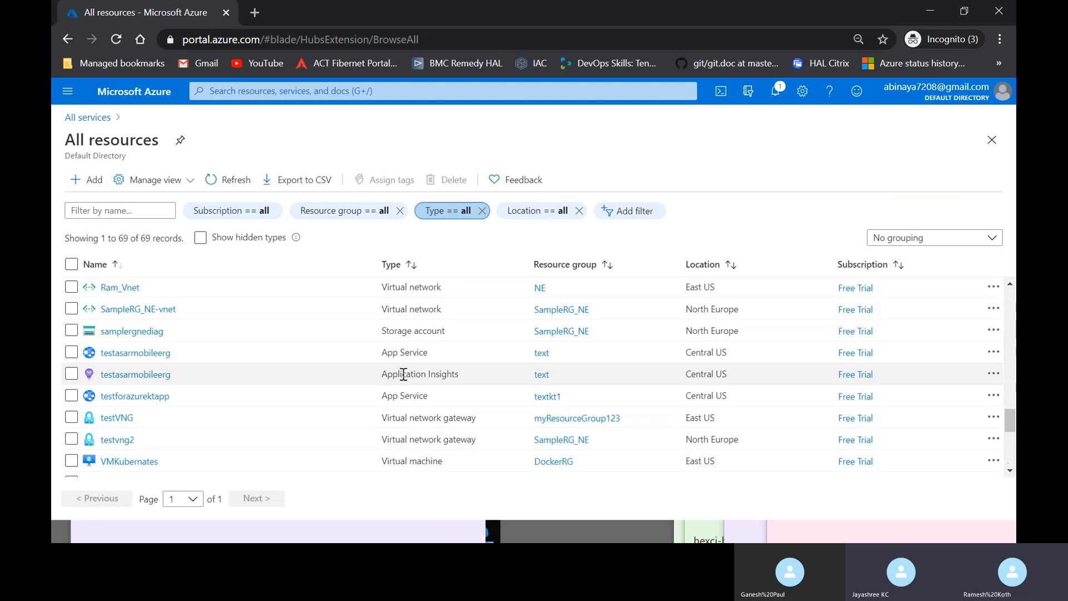
{"action": "scroll", "coordinate": [404, 374], "scroll_direction": "up", "scroll_amount": 3}
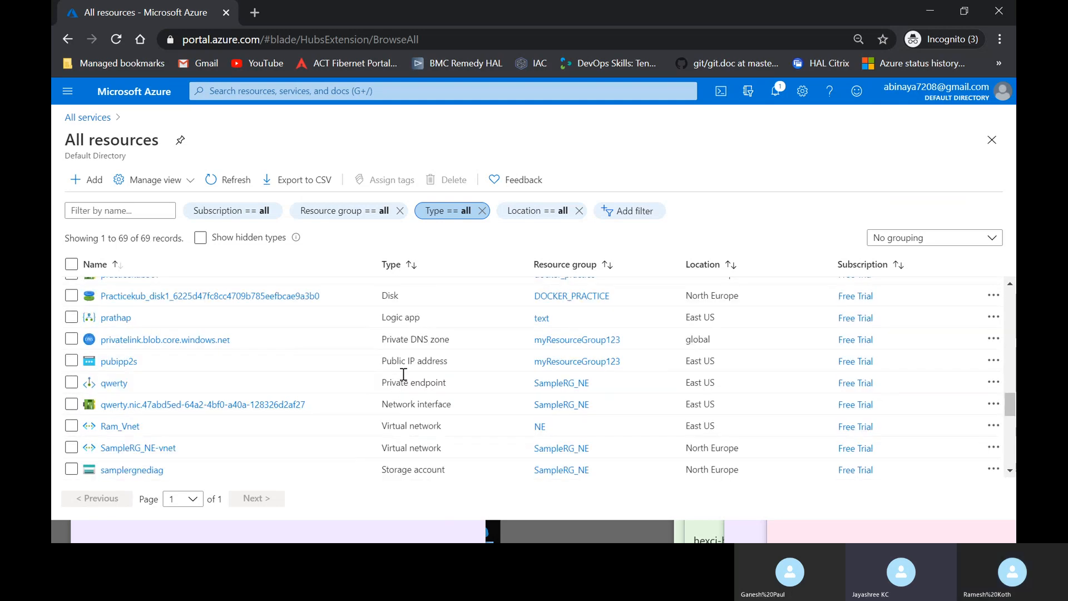
{"action": "scroll", "coordinate": [403, 373], "scroll_direction": "up", "scroll_amount": 3}
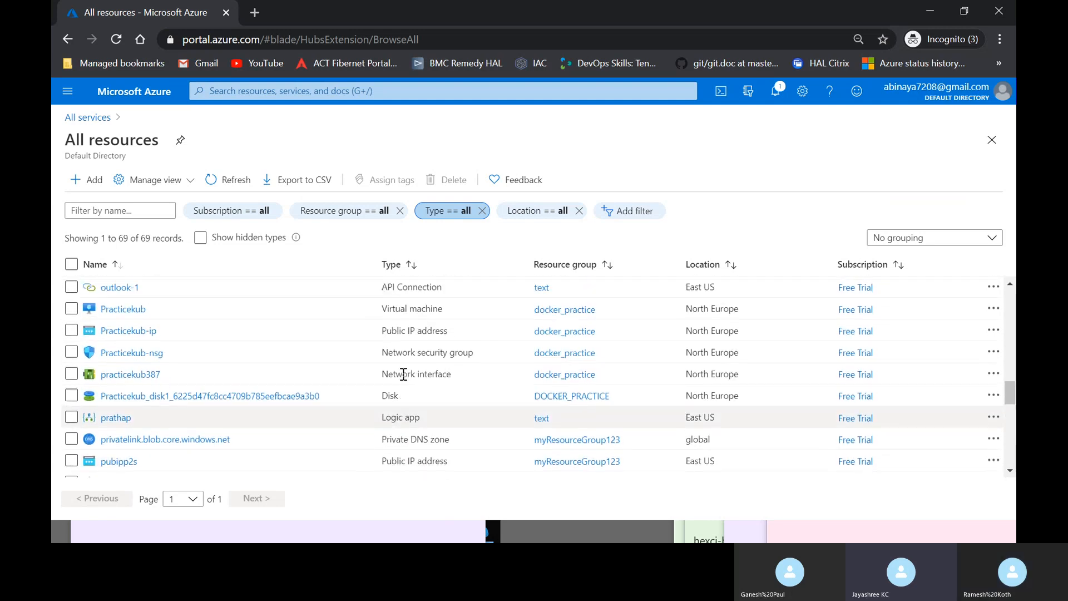
{"action": "scroll", "coordinate": [403, 374], "scroll_direction": "up", "scroll_amount": 1}
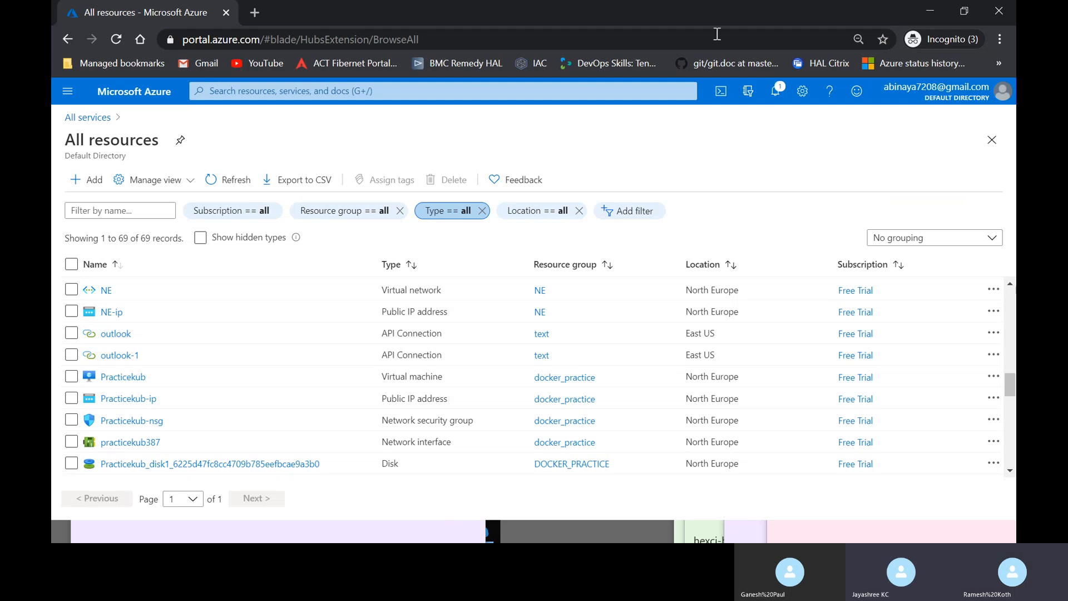
{"action": "left_click", "coordinate": [956, 88]}
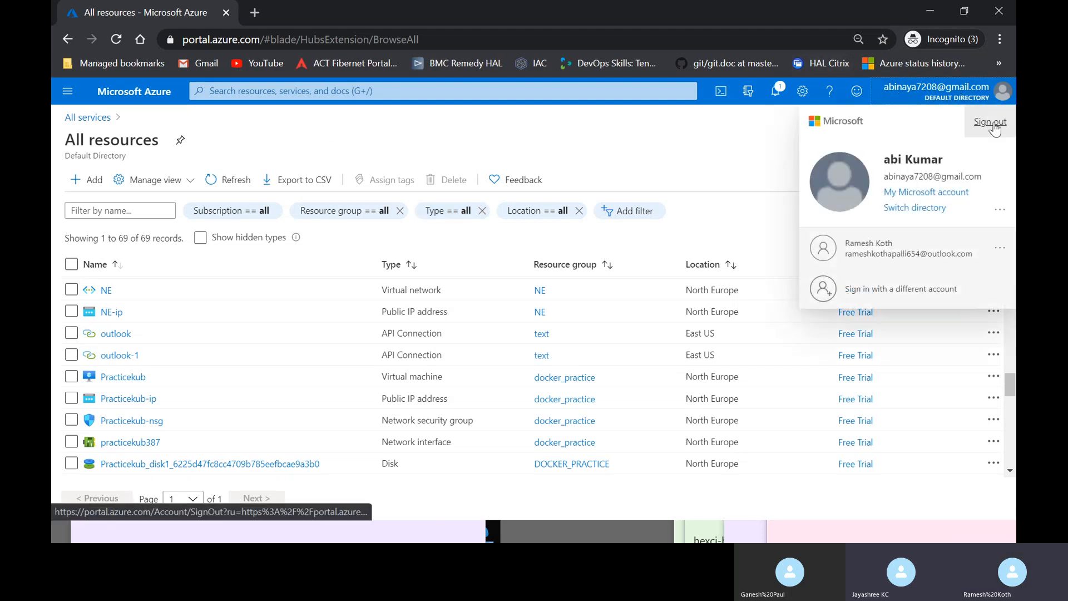
- Sign out and sign back in using another Microsoft account's e-mail and password
{"action": "left_click", "coordinate": [992, 124]}
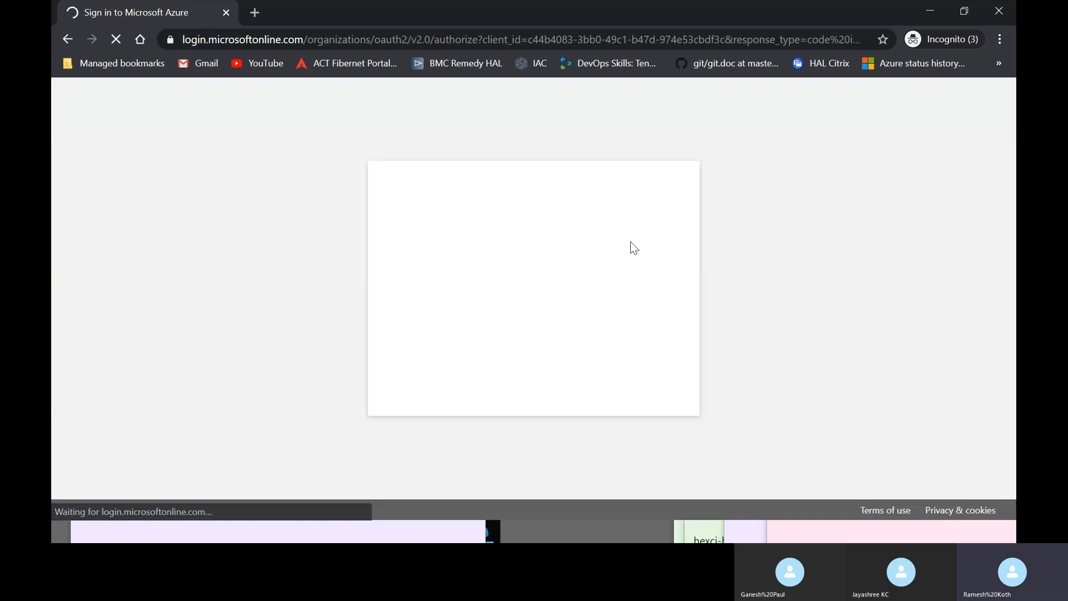
{"action": "left_click", "coordinate": [507, 378]}
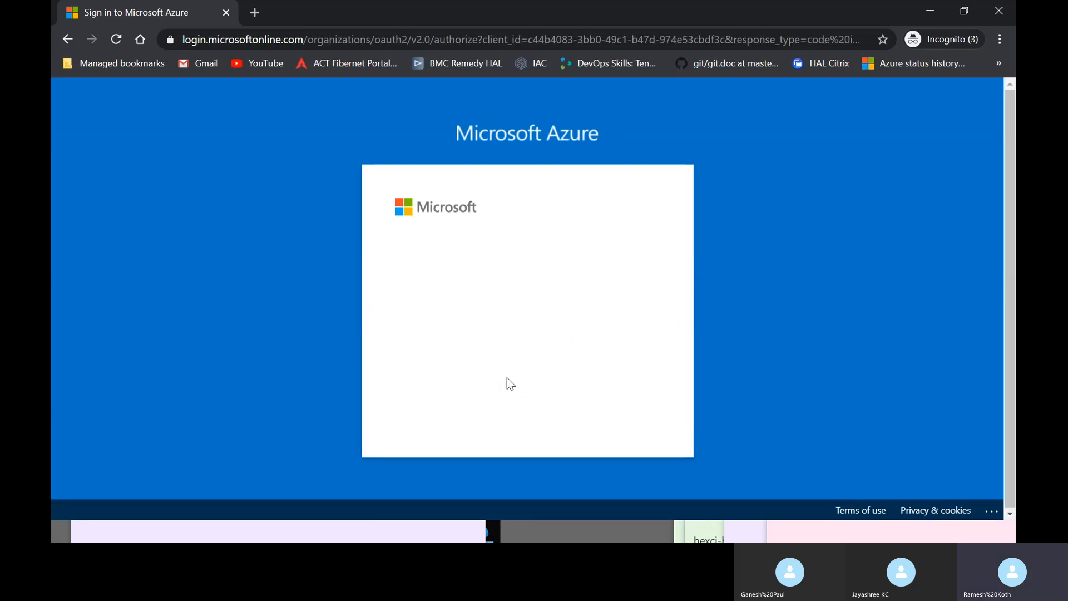
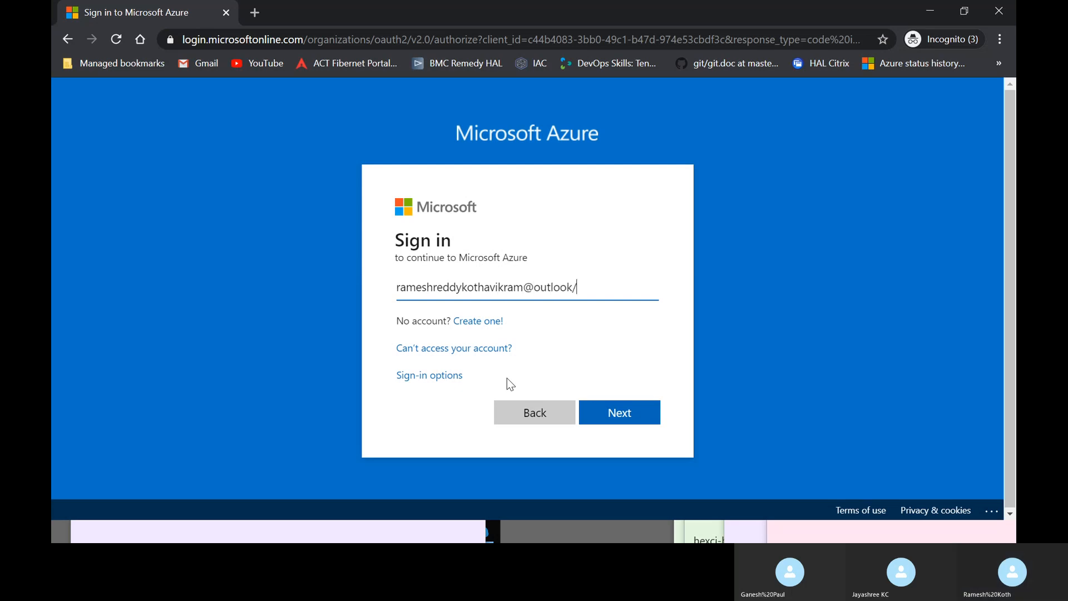
{"action": "key", "text": "Return"}
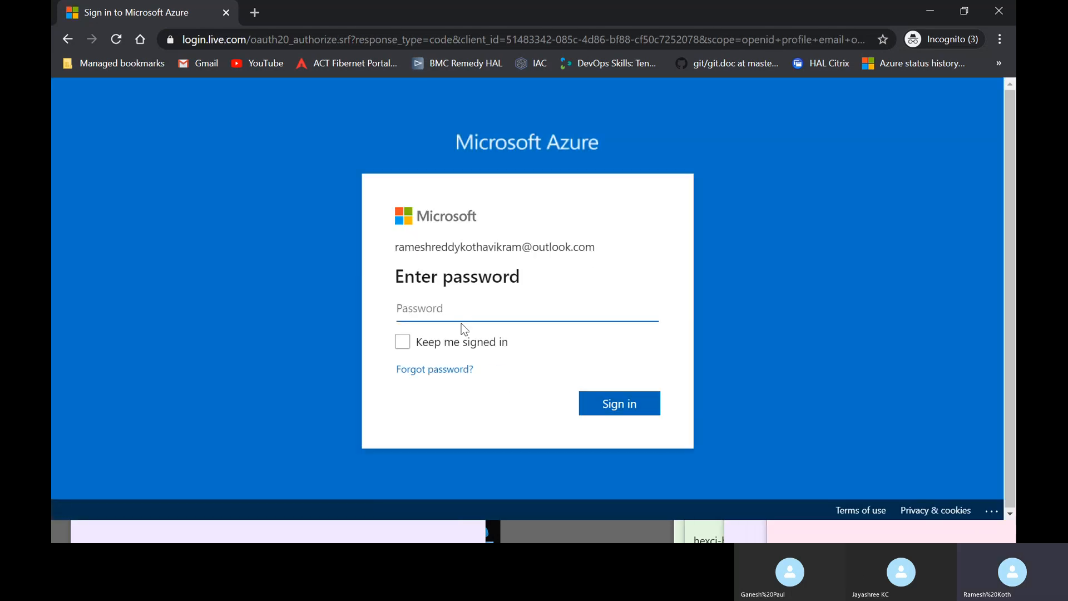
{"action": "type", "text": "••••"}
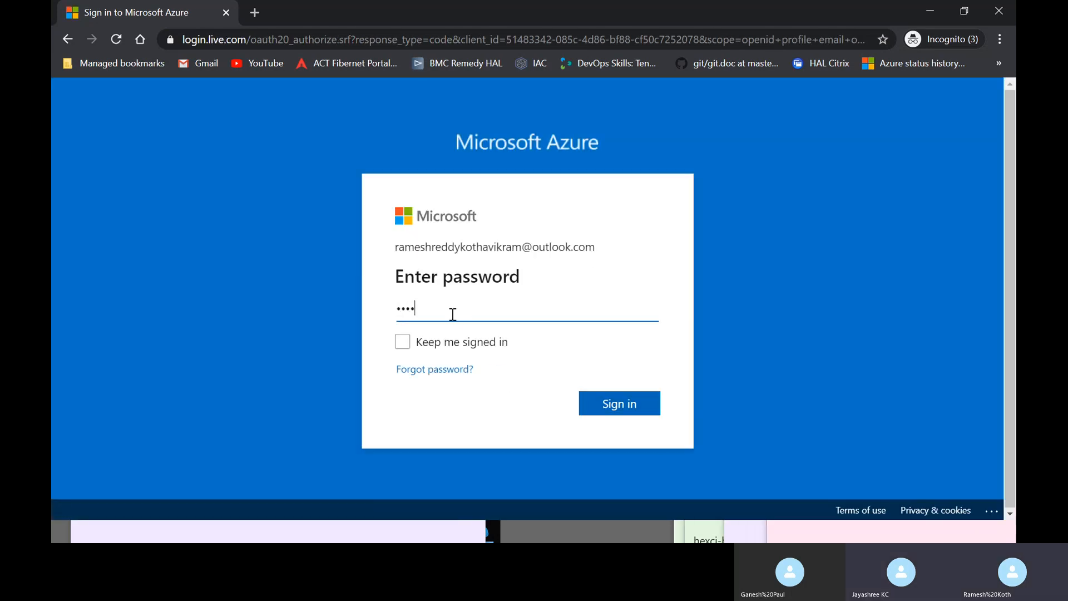
{"action": "type", "text": "•••••"}
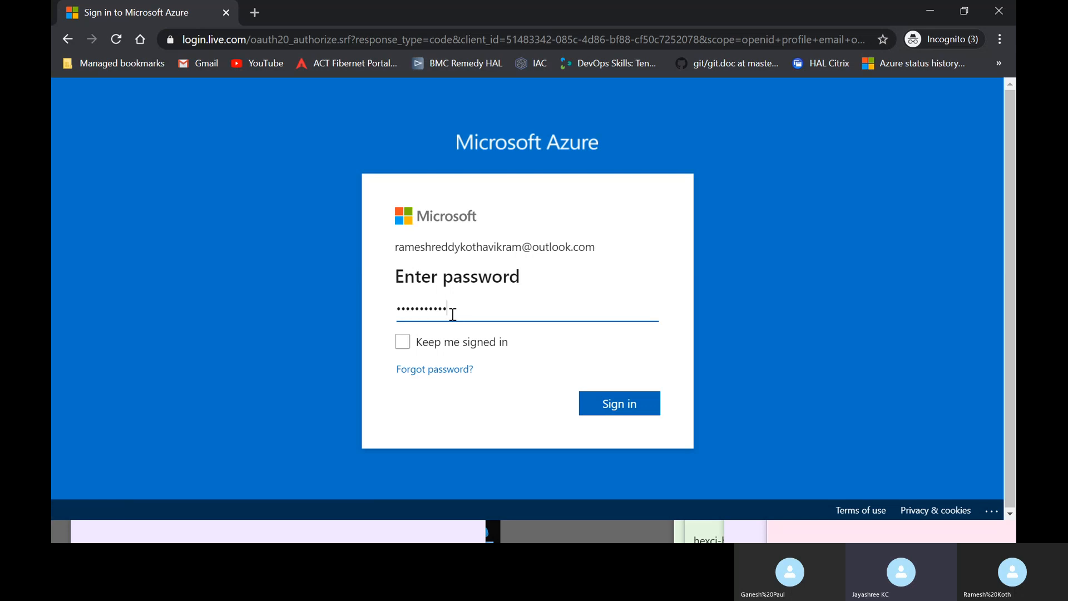
{"action": "key", "text": "Return"}
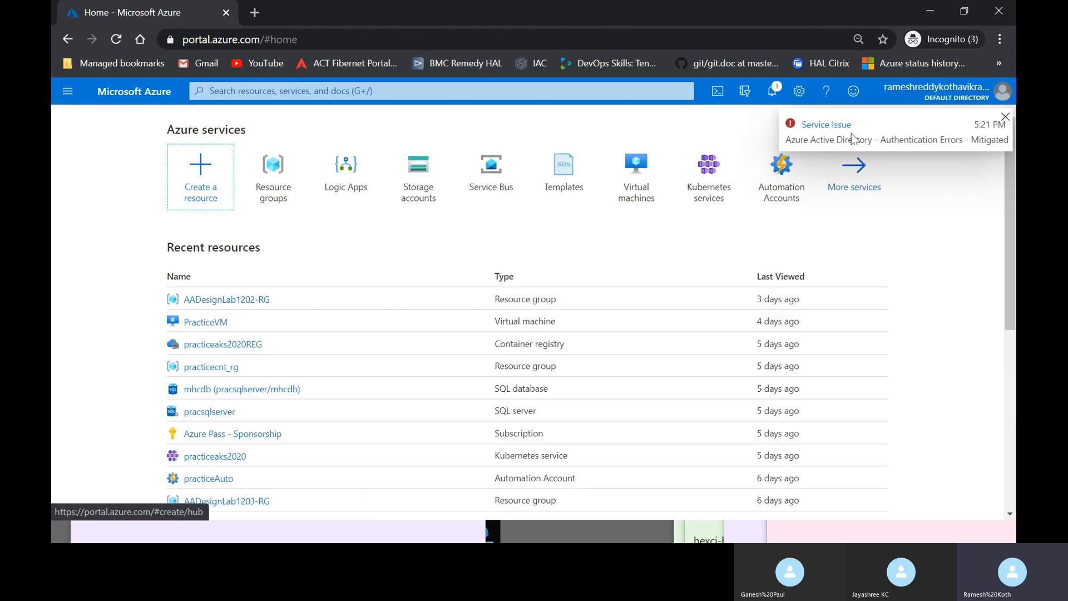
- Copy the practiceaks2020REG registry's login server name and go back to Azure DevOps
{"action": "left_click", "coordinate": [236, 351]}
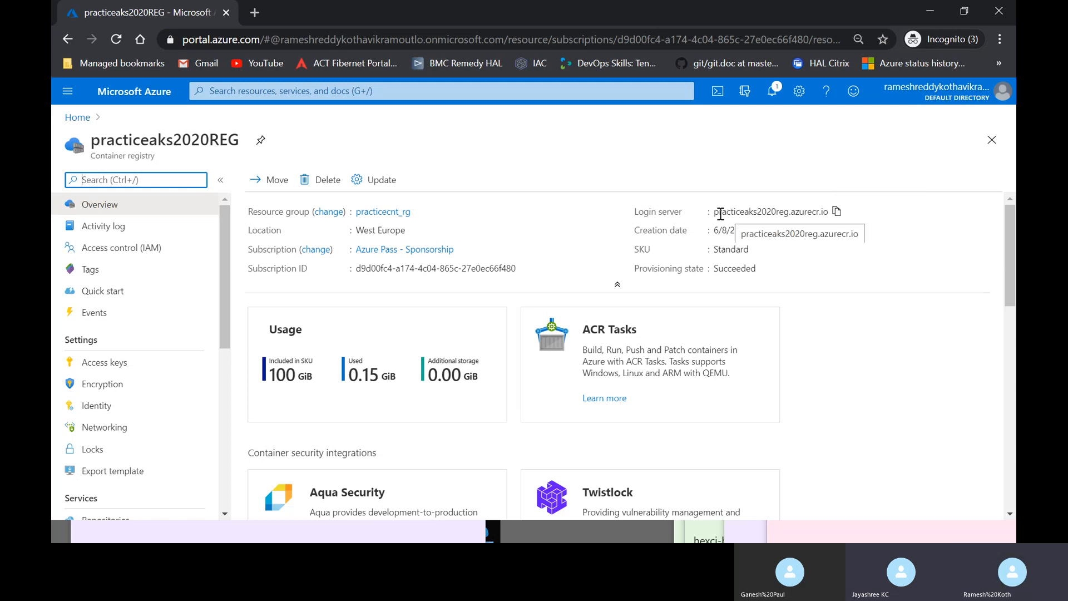
{"action": "left_click_drag", "start_coordinate": [714, 213], "coordinate": [790, 215]}
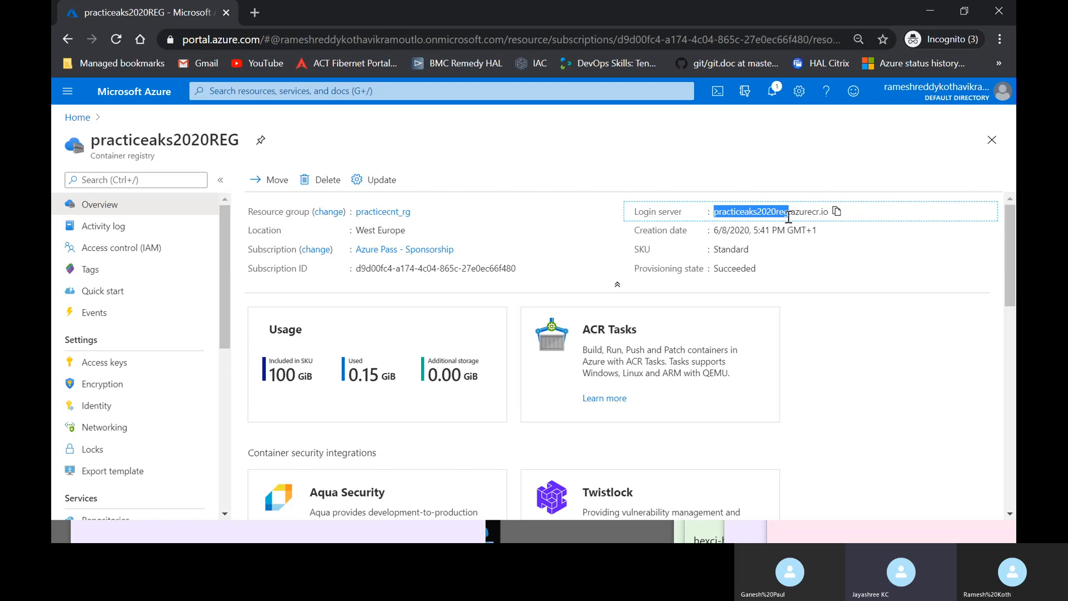
{"action": "key", "text": "alt+Tab"}
{"action": "key", "text": "alt+Tab"}
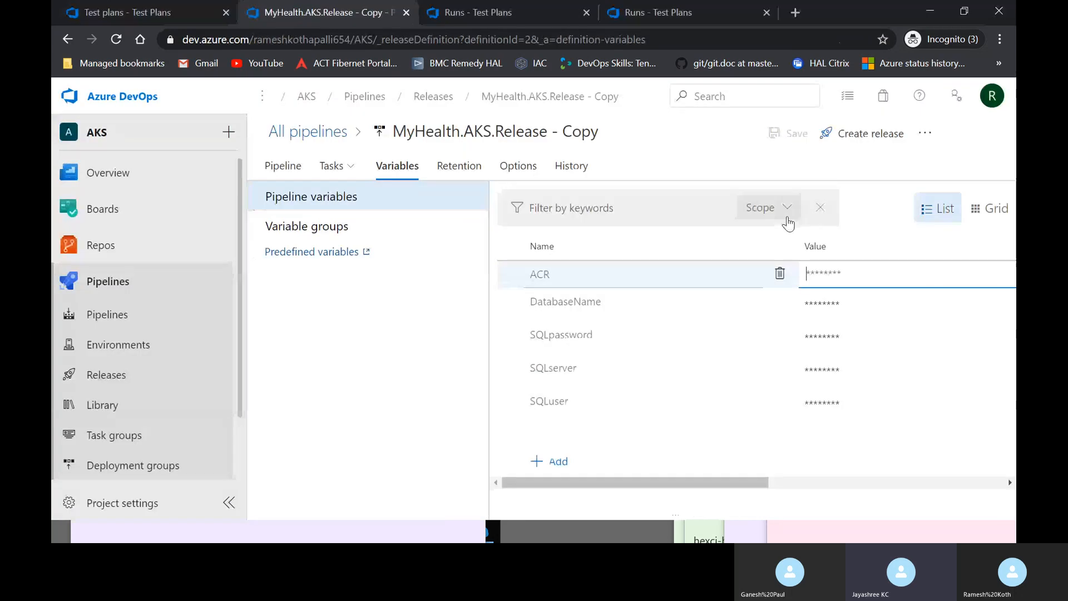
- Paste the login server into the ACR variable value and save the release pipeline
{"action": "key", "text": "ctrl+v"}
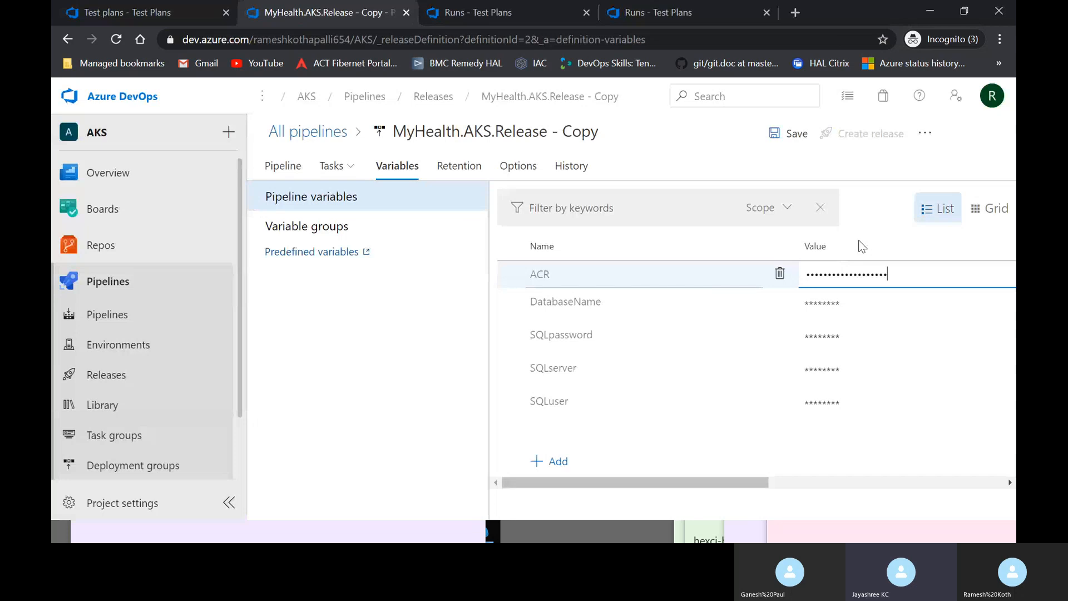
{"action": "left_click", "coordinate": [780, 135]}
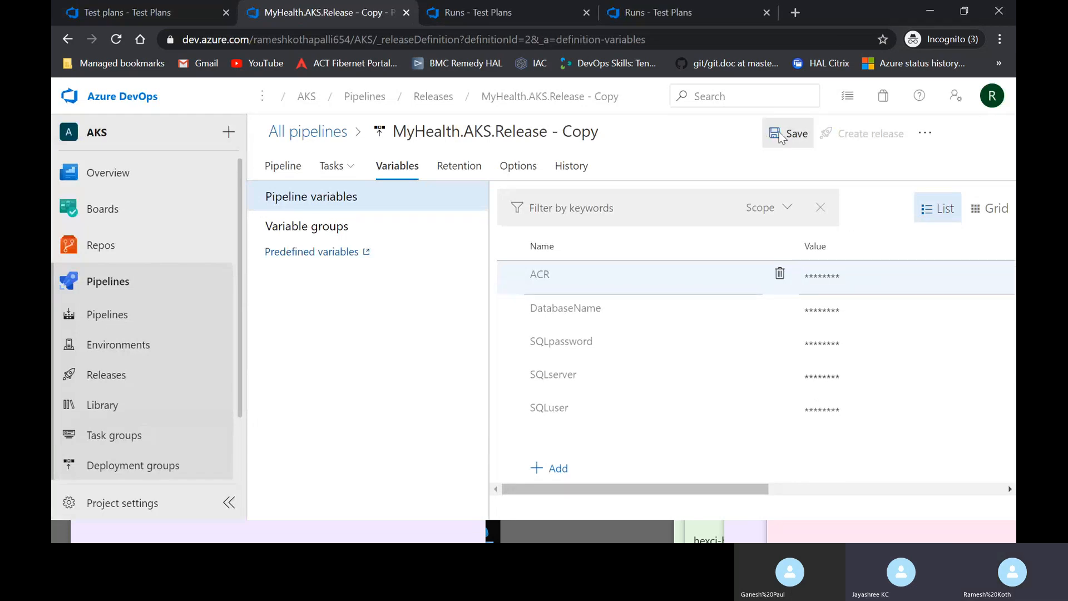
{"action": "left_click", "coordinate": [605, 360]}
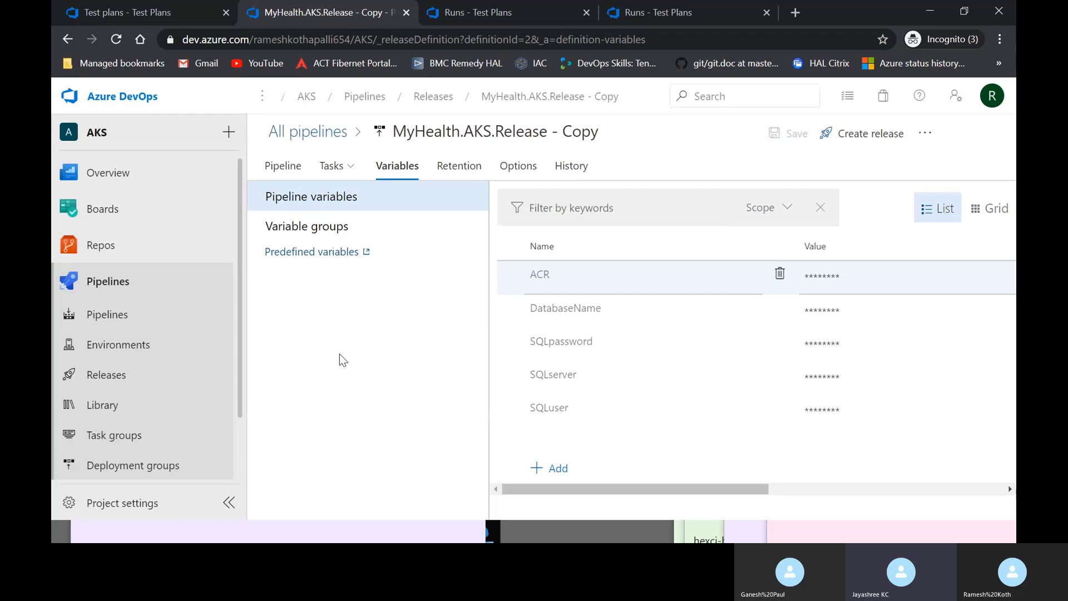
- Create a new release from the Releases list and open the queued Release-5
{"action": "left_click", "coordinate": [157, 374]}
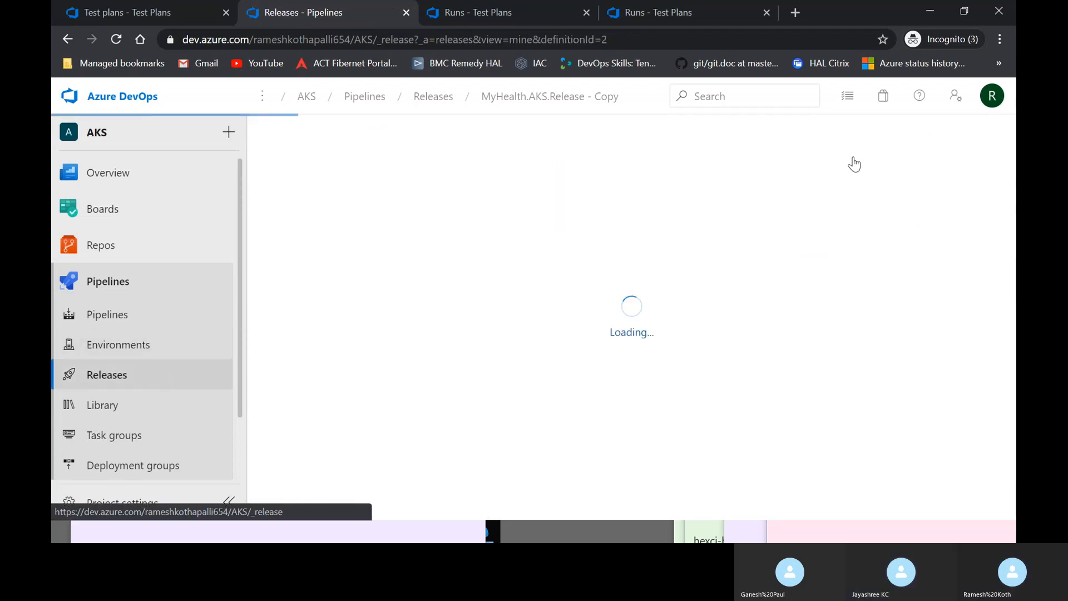
{"action": "left_click", "coordinate": [891, 147]}
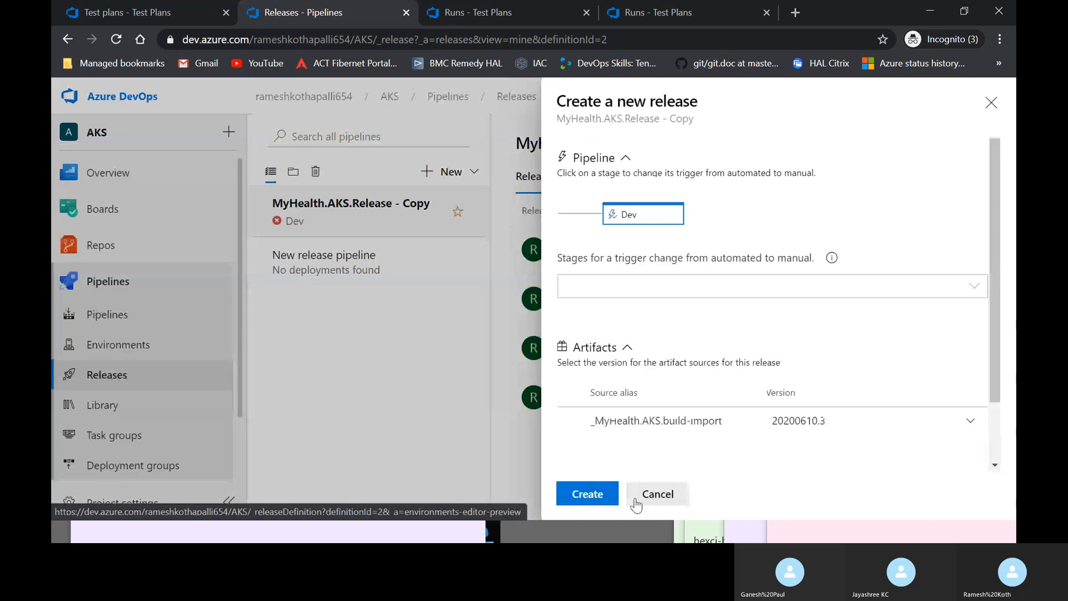
{"action": "left_click", "coordinate": [605, 499]}
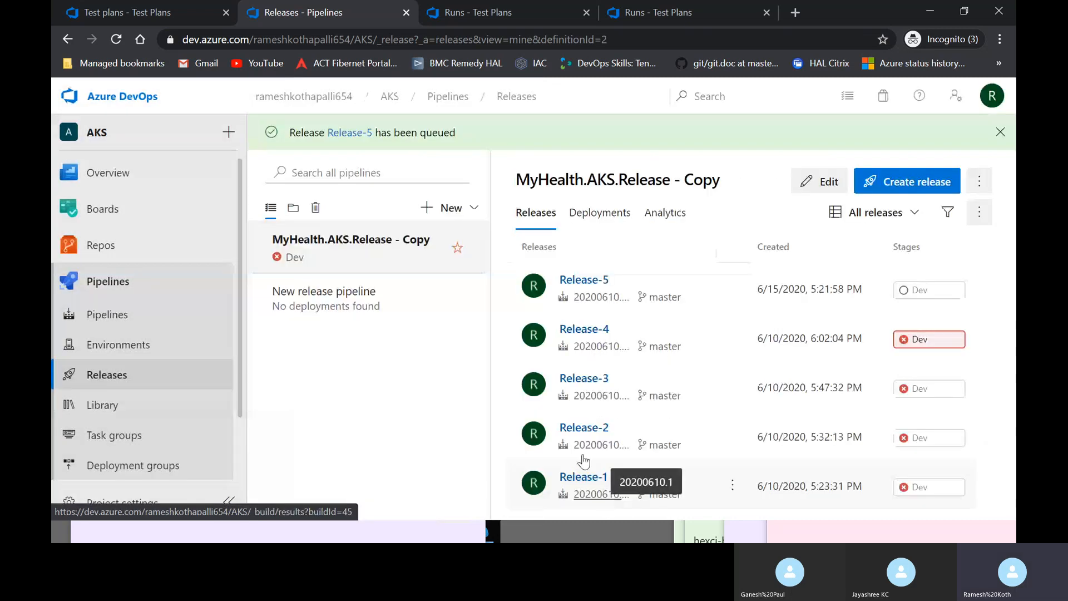
{"action": "left_click", "coordinate": [350, 133]}
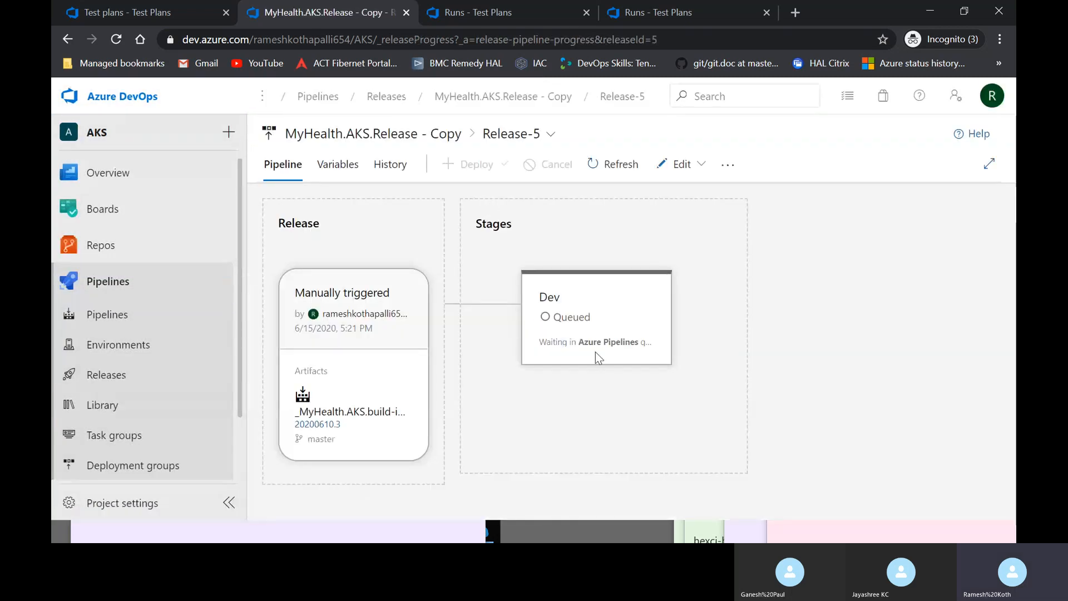
- Read the Dev stage logs' DacpacTask disabled-subscription error, then go back to the Azure portal
{"action": "left_click", "coordinate": [570, 317]}
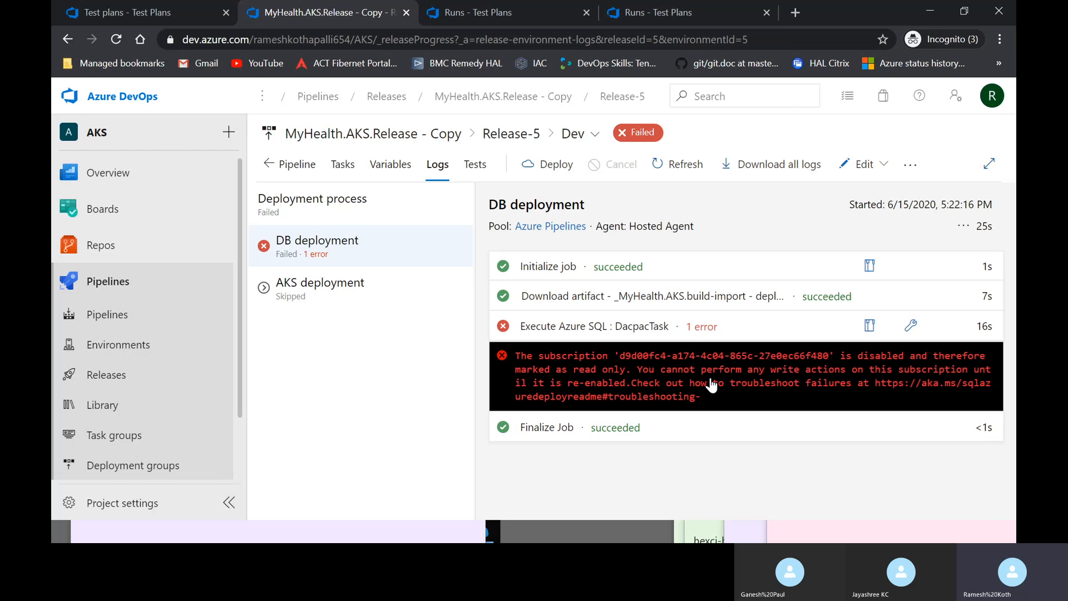
{"action": "key", "text": "alt+Tab"}
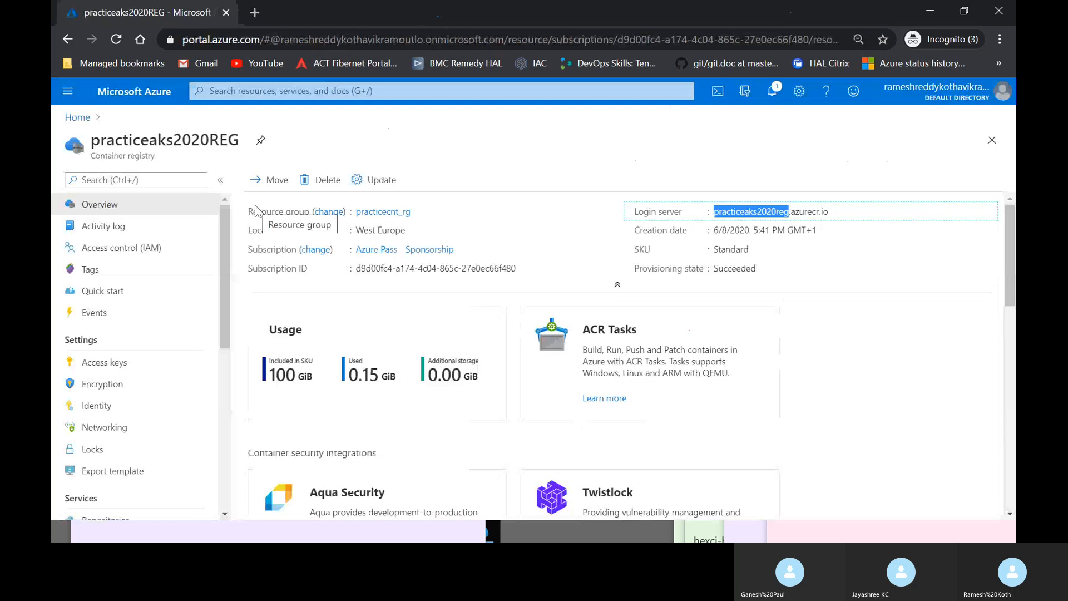
{"action": "key", "text": "alt+Tab"}
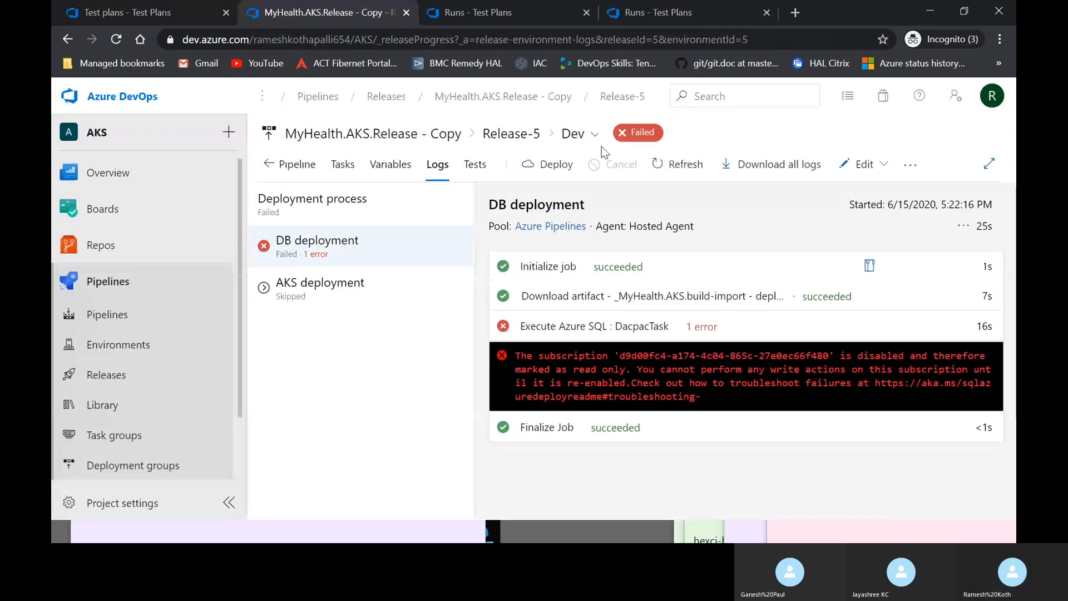
{"action": "key", "text": "alt+Tab"}
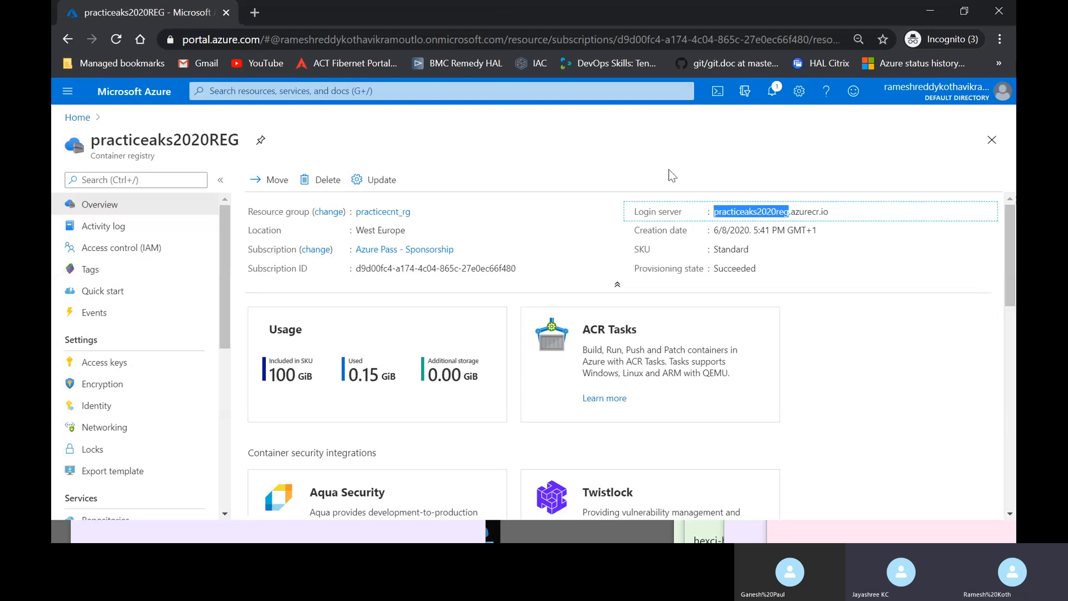
- Search 'subs' to reach Subscriptions and open the Disabled Azure Pass - Sponsorship subscription
{"action": "left_click", "coordinate": [67, 91]}
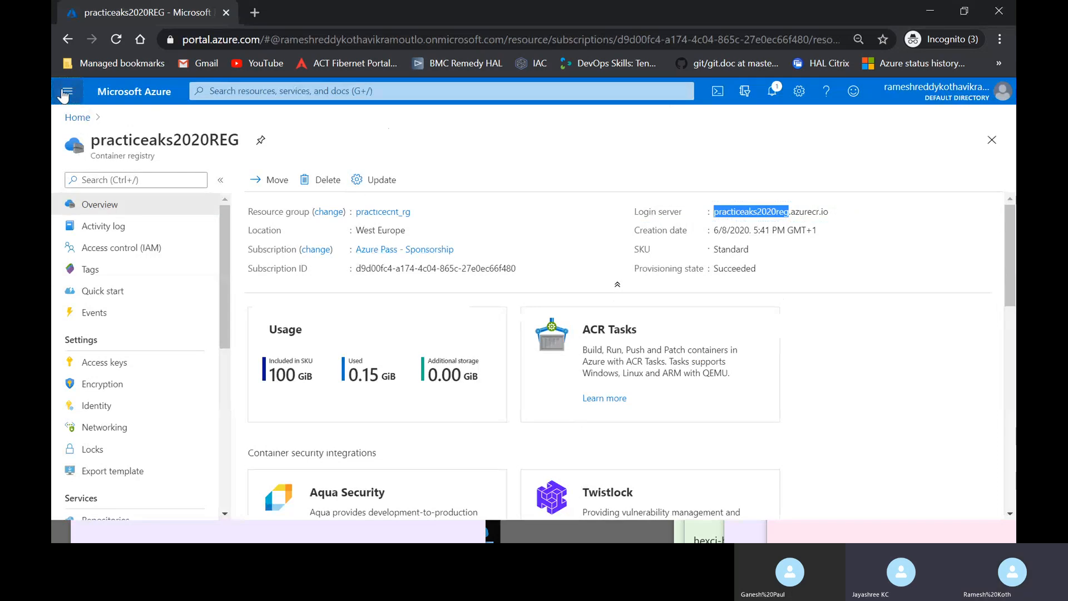
{"action": "scroll", "coordinate": [100, 431], "scroll_direction": "down", "scroll_amount": 1}
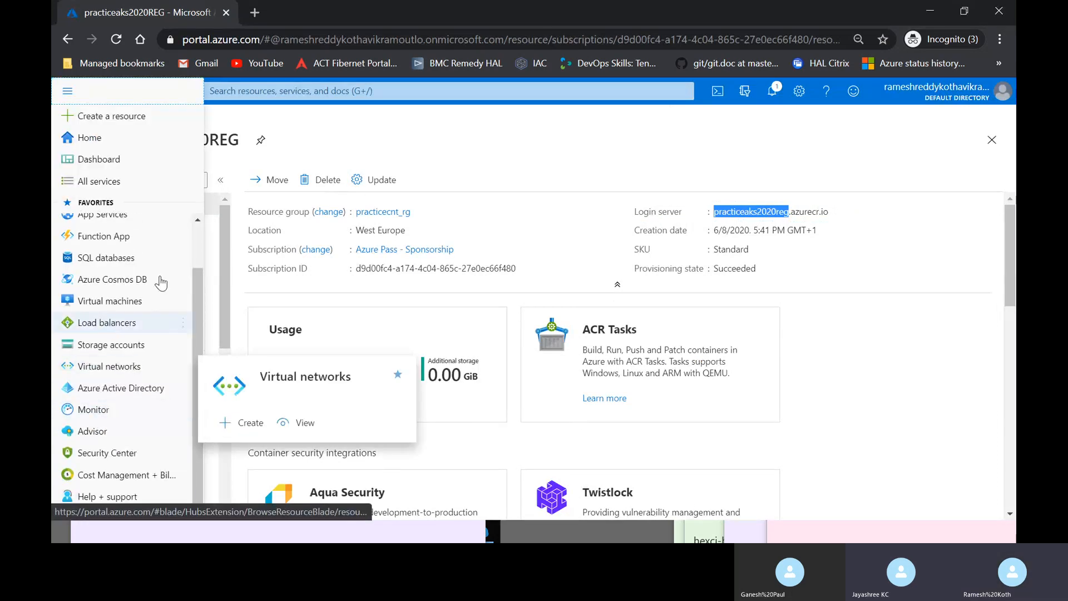
{"action": "left_click", "coordinate": [256, 93]}
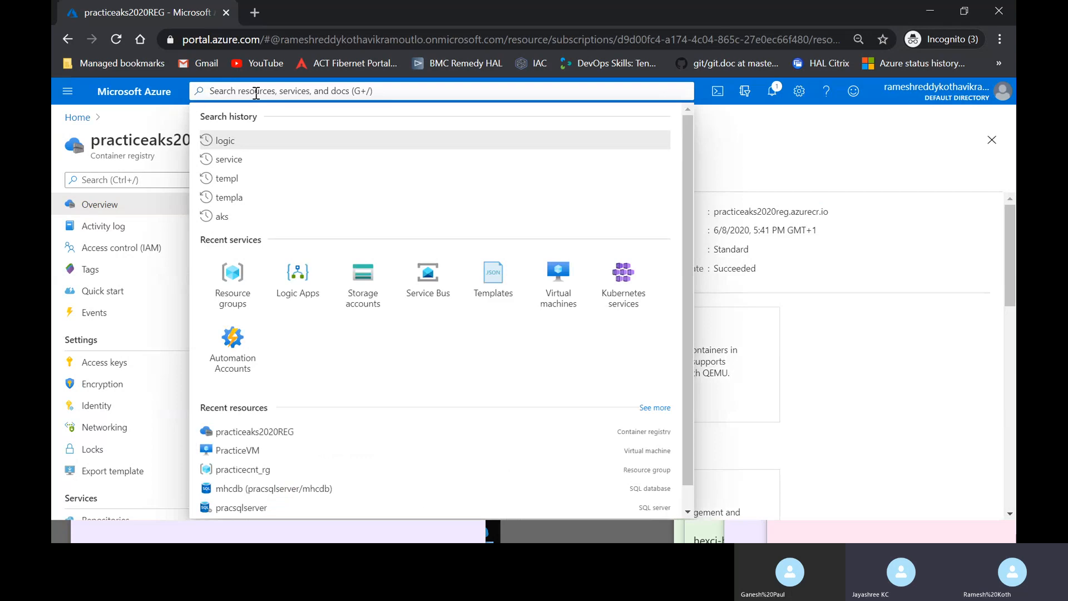
{"action": "type", "text": "subs"}
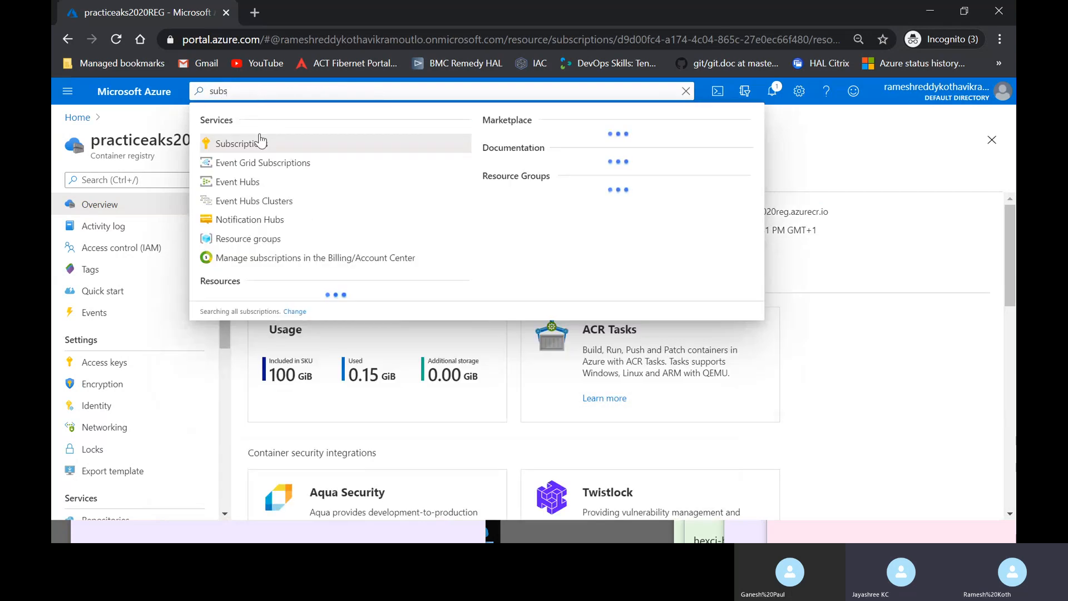
{"action": "key", "text": "Return"}
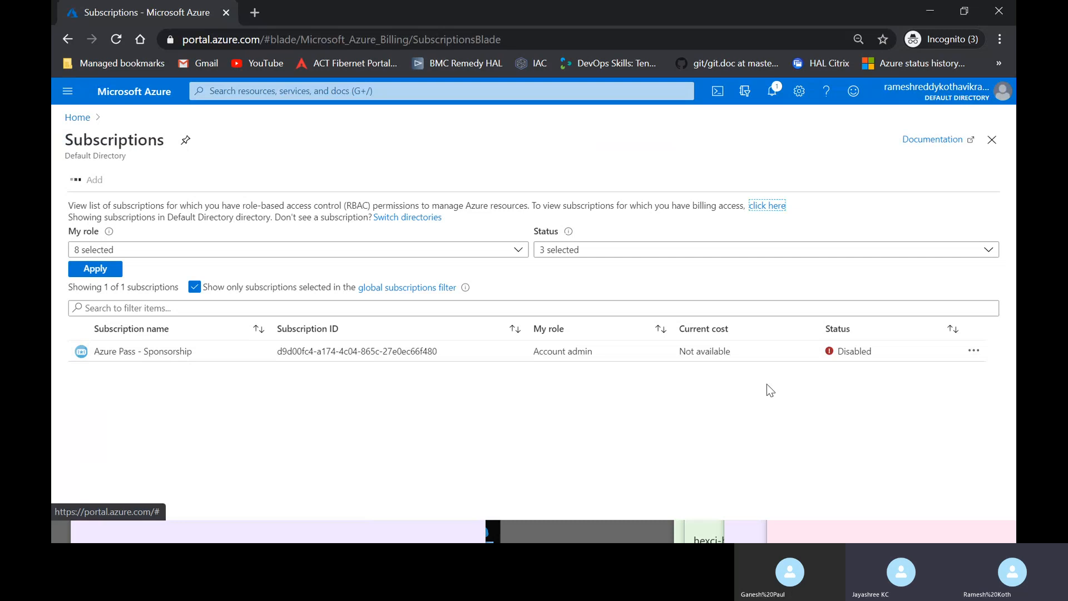
{"action": "mouse_move", "coordinate": [871, 353]}
{"action": "left_mouse_down"}
{"action": "mouse_move", "coordinate": [862, 341]}
{"action": "mouse_move", "coordinate": [851, 354]}
{"action": "left_mouse_up"}
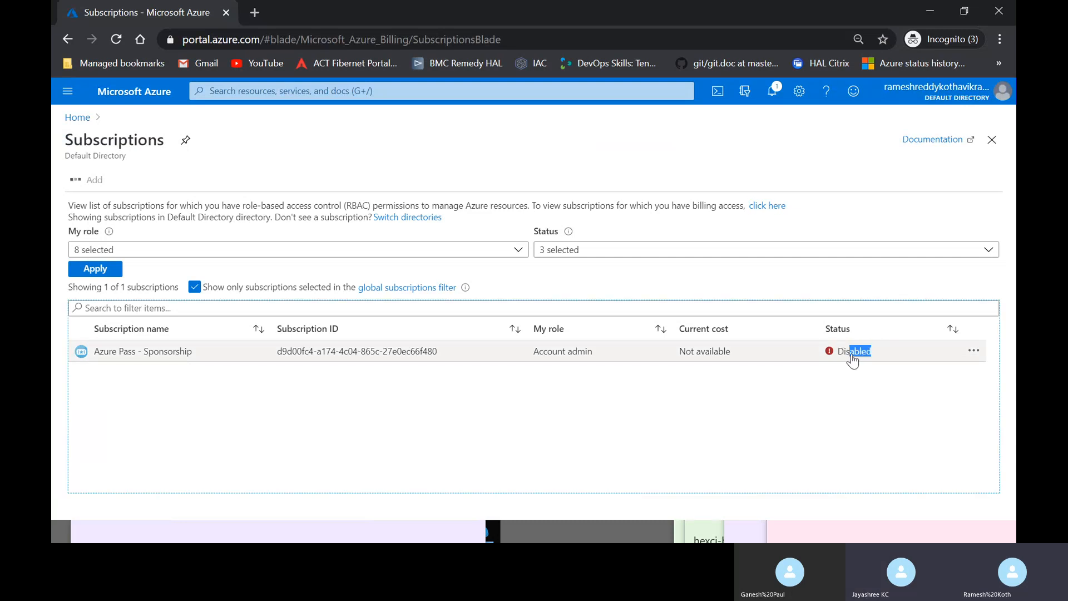
{"action": "left_click", "coordinate": [851, 355]}
{"action": "left_click", "coordinate": [849, 360]}
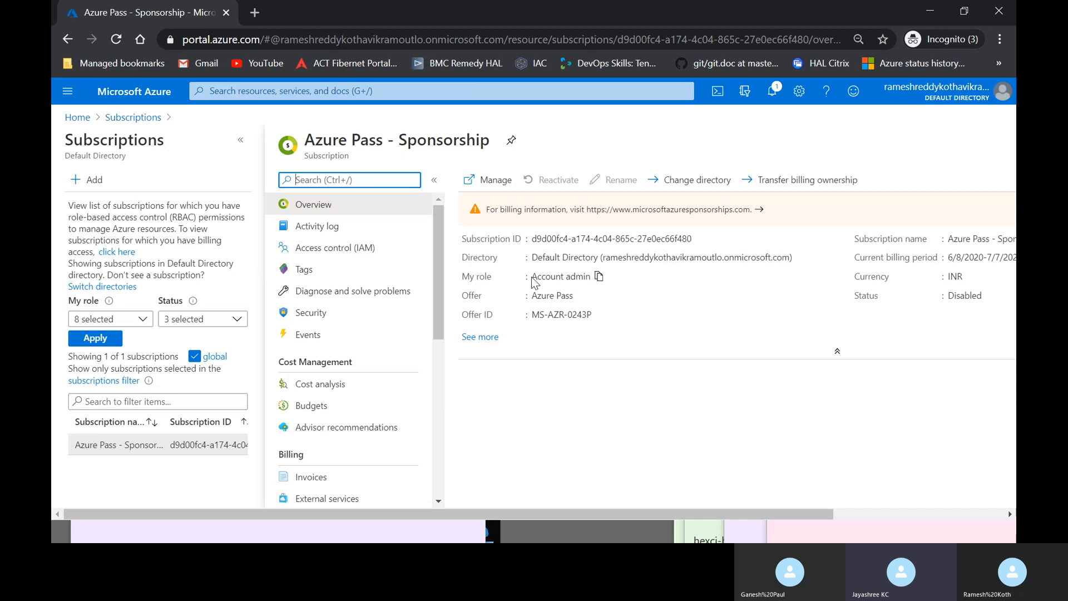
- Open the top-right account panel listing the other signed-in Microsoft accounts
{"action": "scroll", "coordinate": [730, 368], "scroll_direction": "right", "scroll_amount": 4}
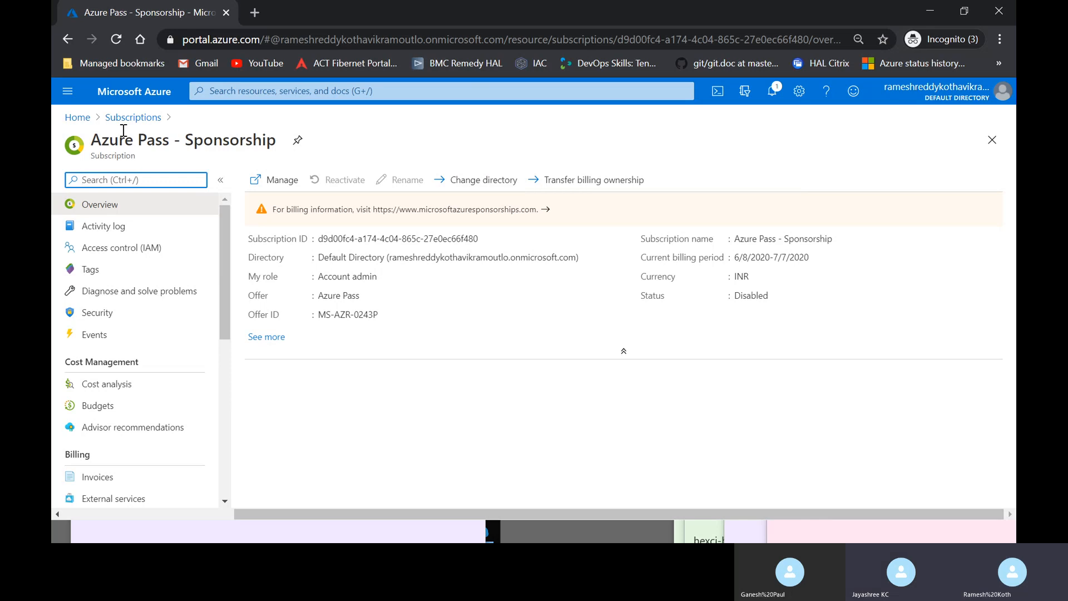
{"action": "left_click", "coordinate": [69, 91]}
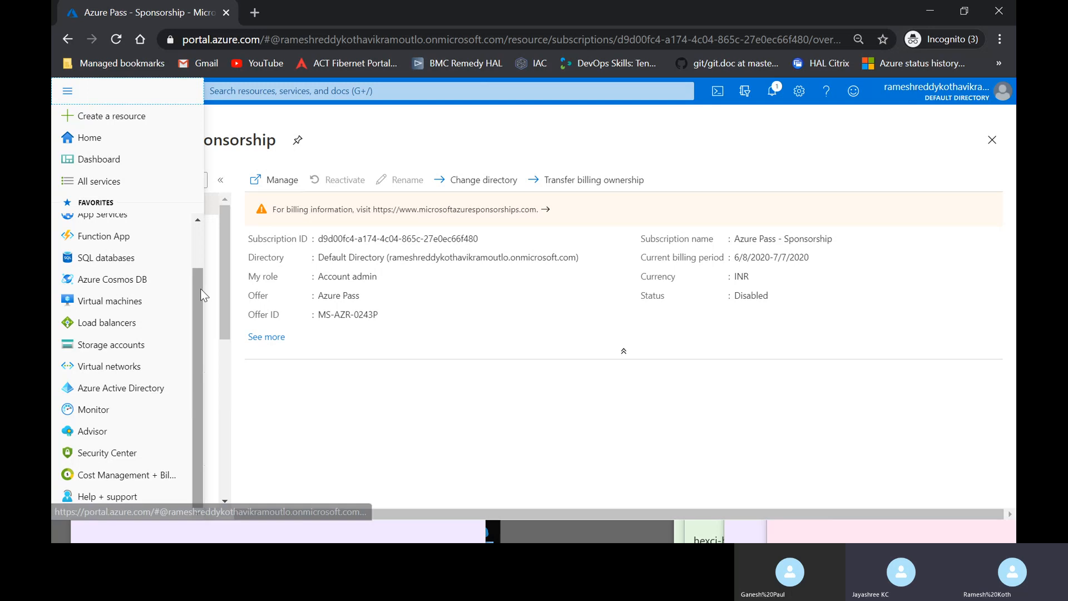
{"action": "scroll", "coordinate": [195, 234], "scroll_direction": "up", "scroll_amount": 1}
{"action": "scroll", "coordinate": [195, 235], "scroll_direction": "down", "scroll_amount": 1}
{"action": "left_click", "coordinate": [360, 139]}
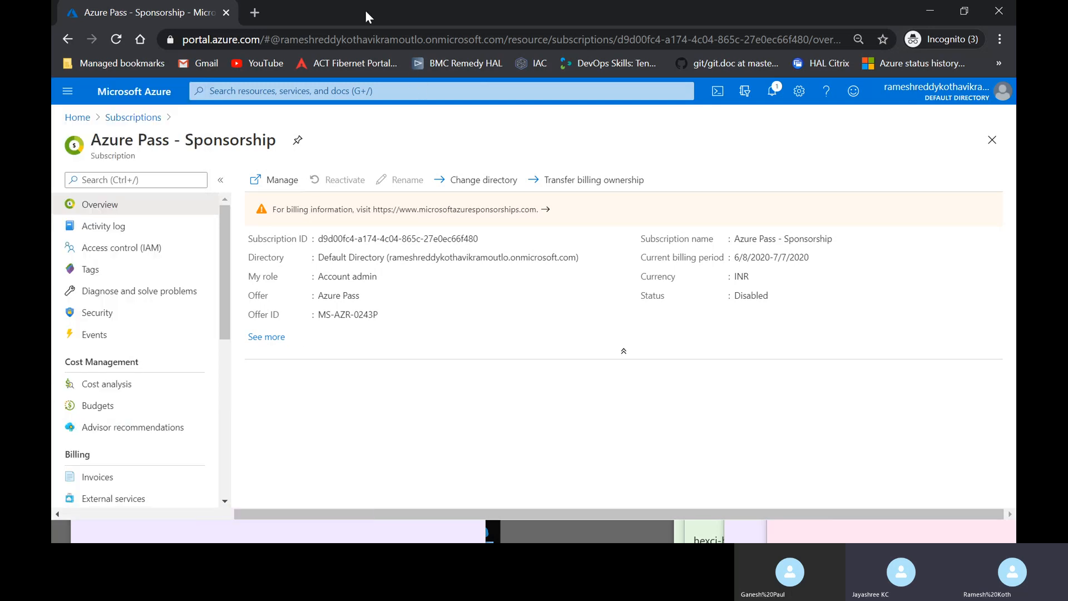
{"action": "key", "text": "alt+Tab"}
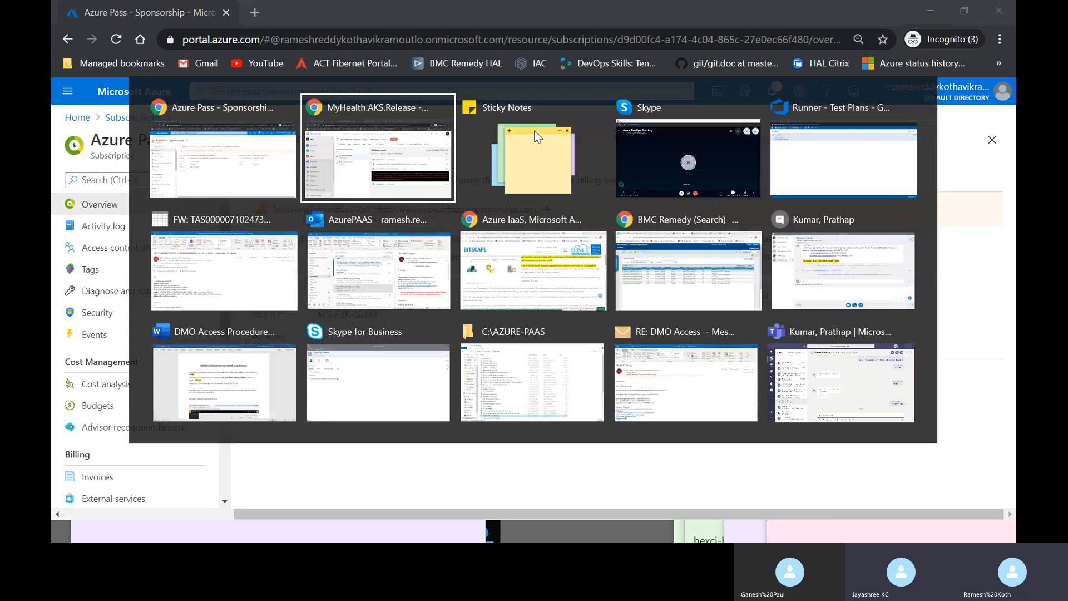
{"action": "key", "text": "alt+Tab"}
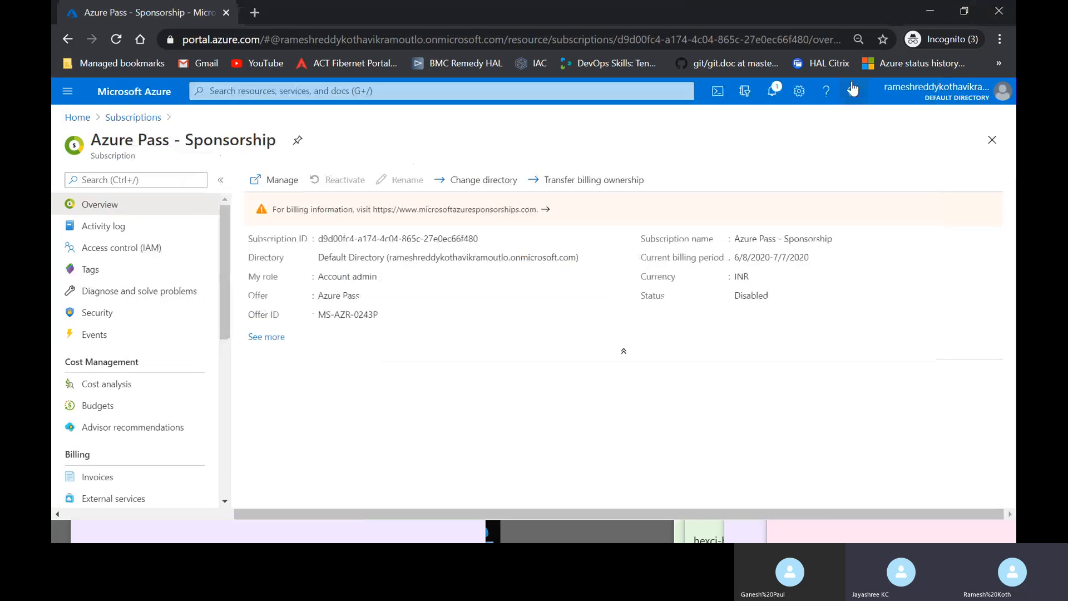
{"action": "left_click", "coordinate": [977, 91]}
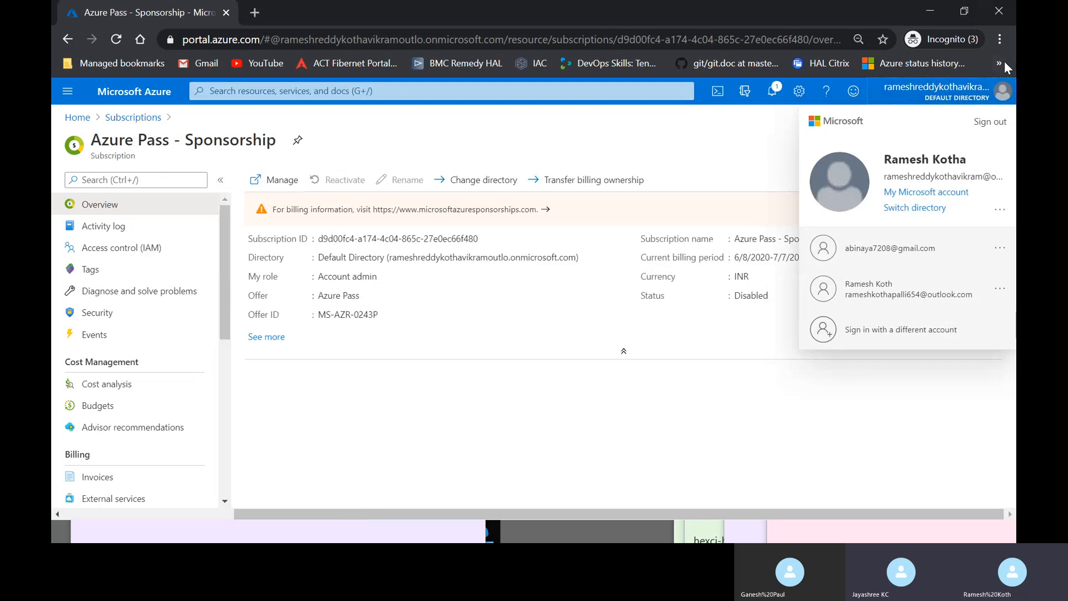
- Switch to another listed account and sign in with its password
{"action": "left_click", "coordinate": [901, 290]}
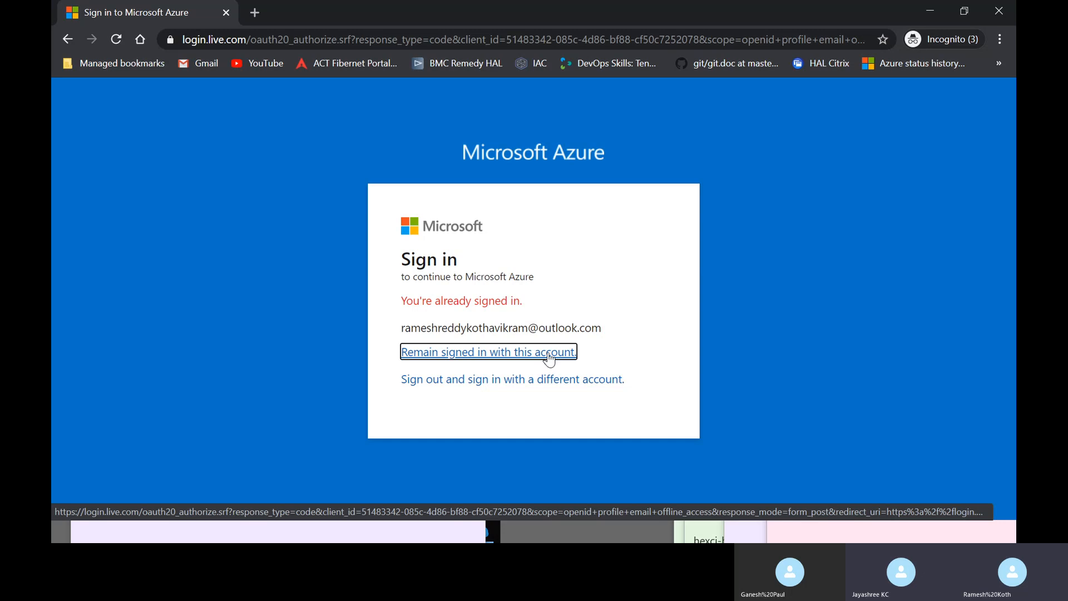
{"action": "left_click", "coordinate": [589, 380]}
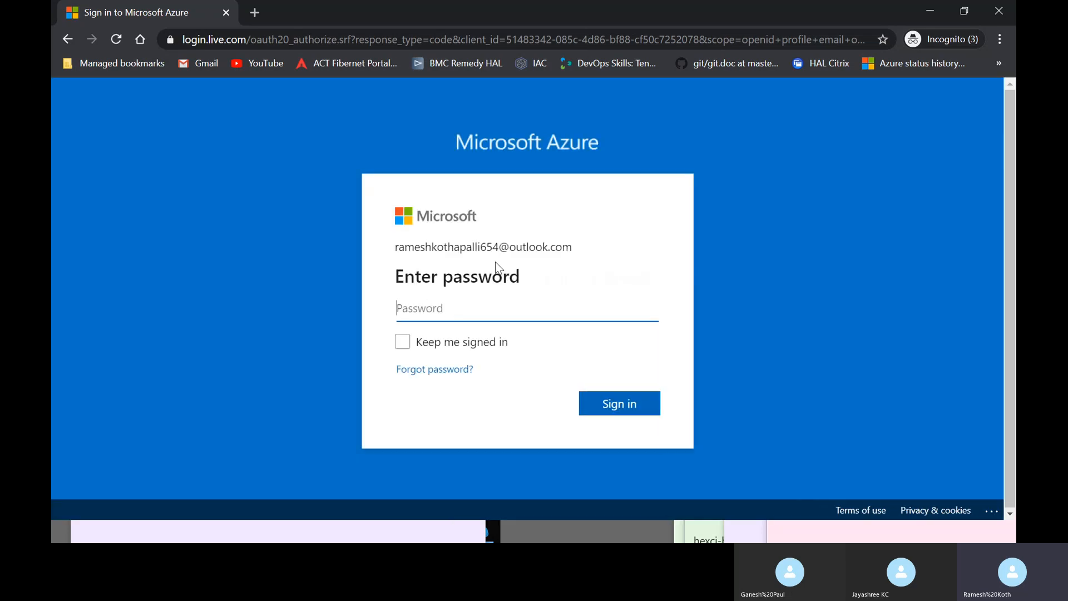
{"action": "type", "text": "•••••••••"}
{"action": "key", "text": "Return"}
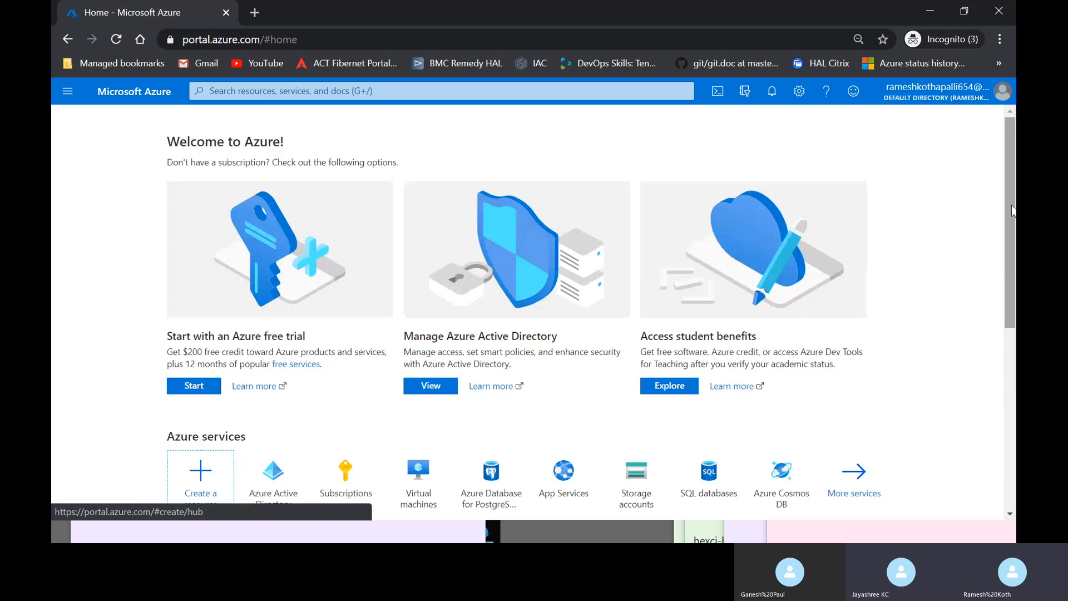
{"action": "mouse_move", "coordinate": [1012, 205]}
{"action": "left_mouse_down"}
{"action": "mouse_move", "coordinate": [1012, 274]}
{"action": "mouse_move", "coordinate": [1011, 202]}
{"action": "left_mouse_up"}
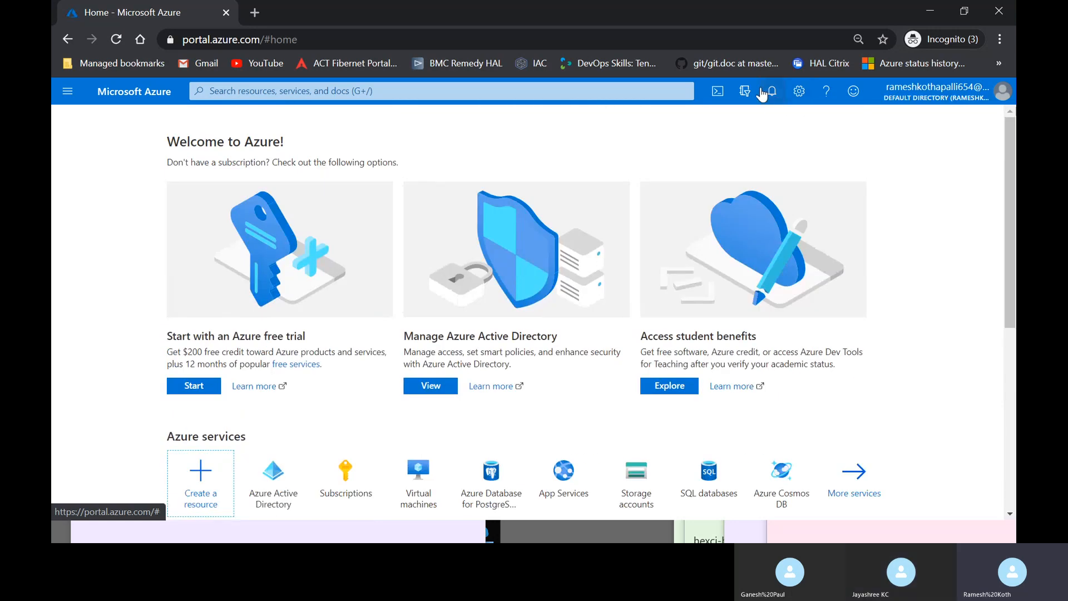
- From the account panel, switch accounts again, choosing a third listed account
{"action": "left_click", "coordinate": [956, 103]}
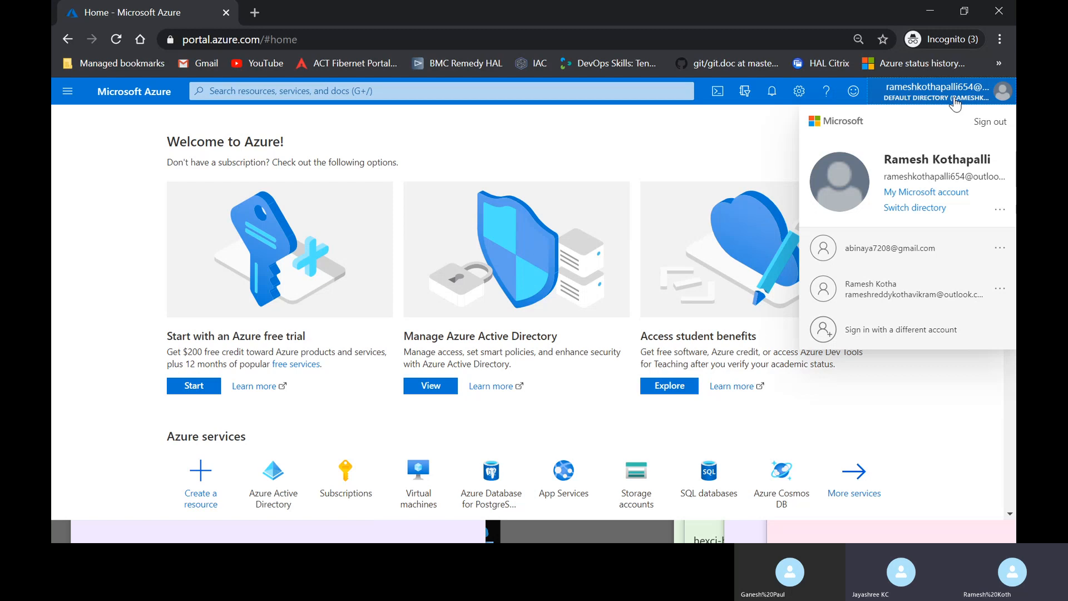
{"action": "left_click", "coordinate": [910, 244]}
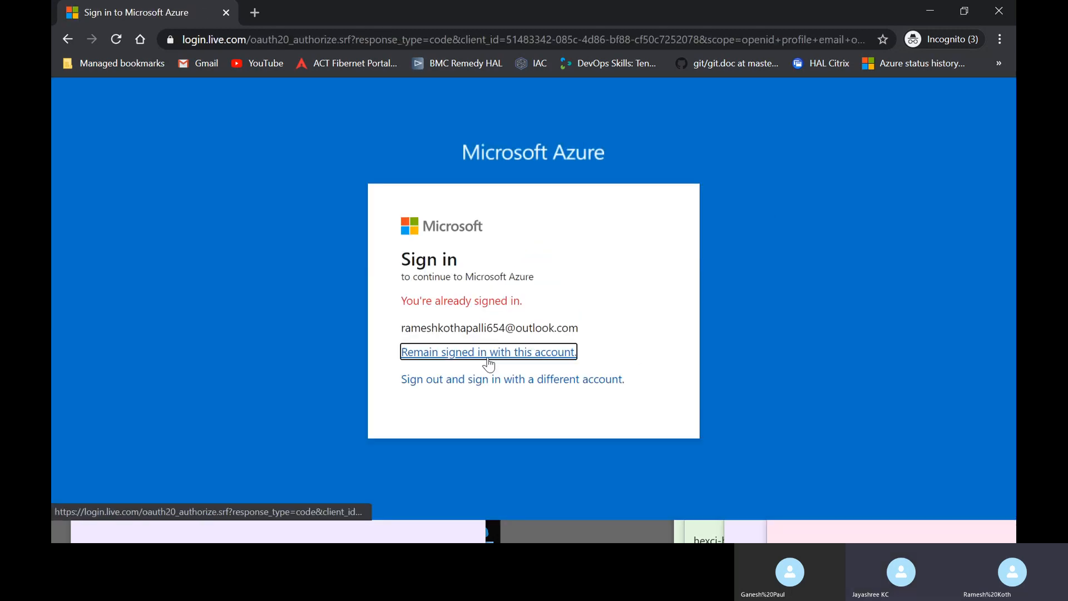
{"action": "left_click", "coordinate": [500, 353]}
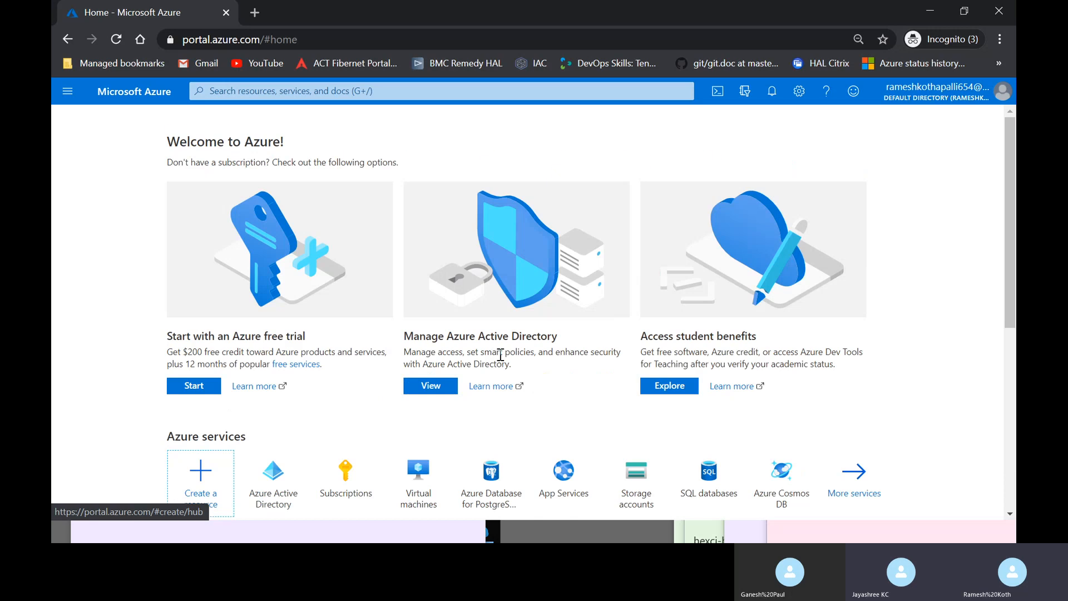
{"action": "left_click", "coordinate": [960, 91]}
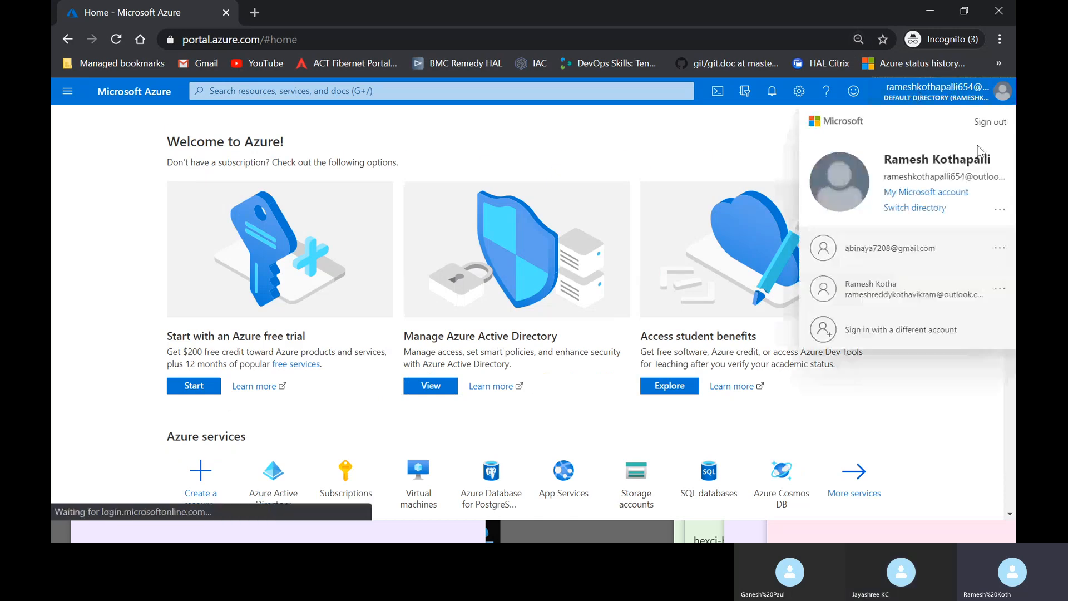
{"action": "left_click", "coordinate": [890, 248]}
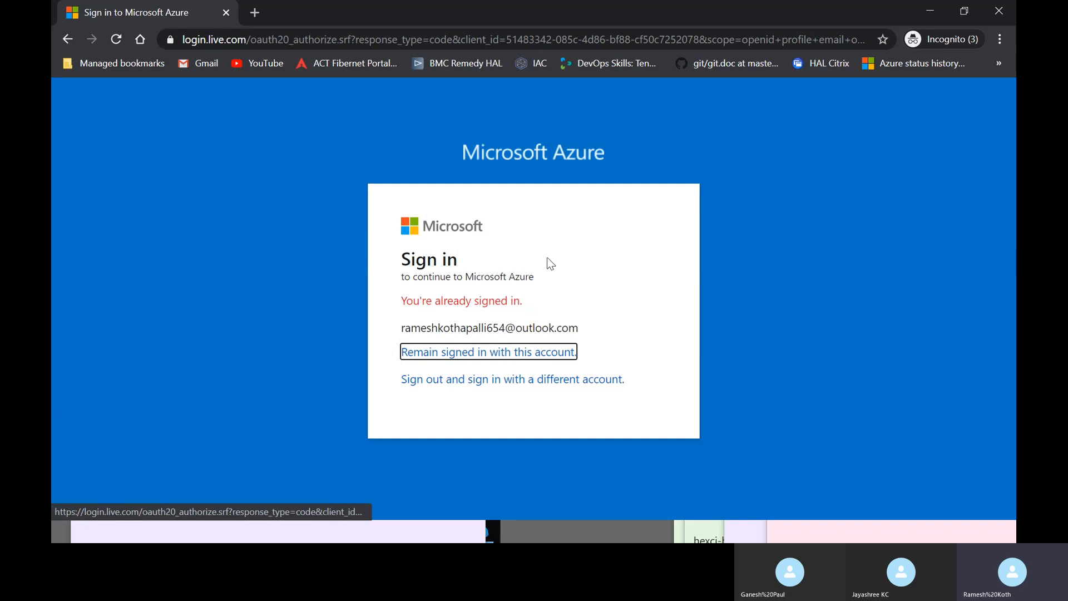
- Sign in with the third account by pasting its password copied from Sticky Notes
{"action": "left_click", "coordinate": [486, 380]}
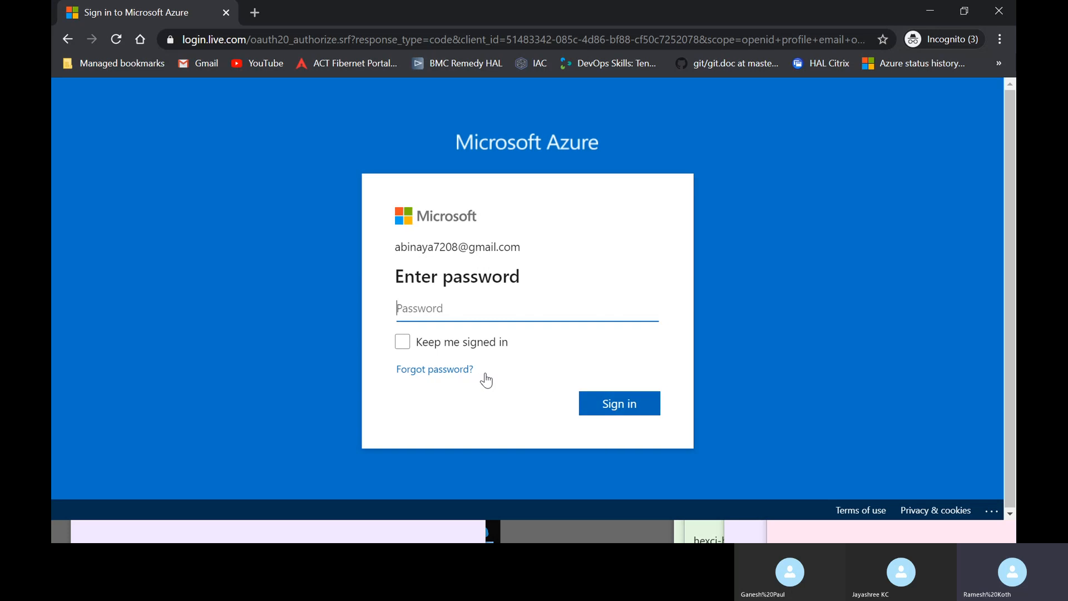
{"action": "key", "text": "alt+Tab"}
{"action": "key", "text": "alt+Tab"}
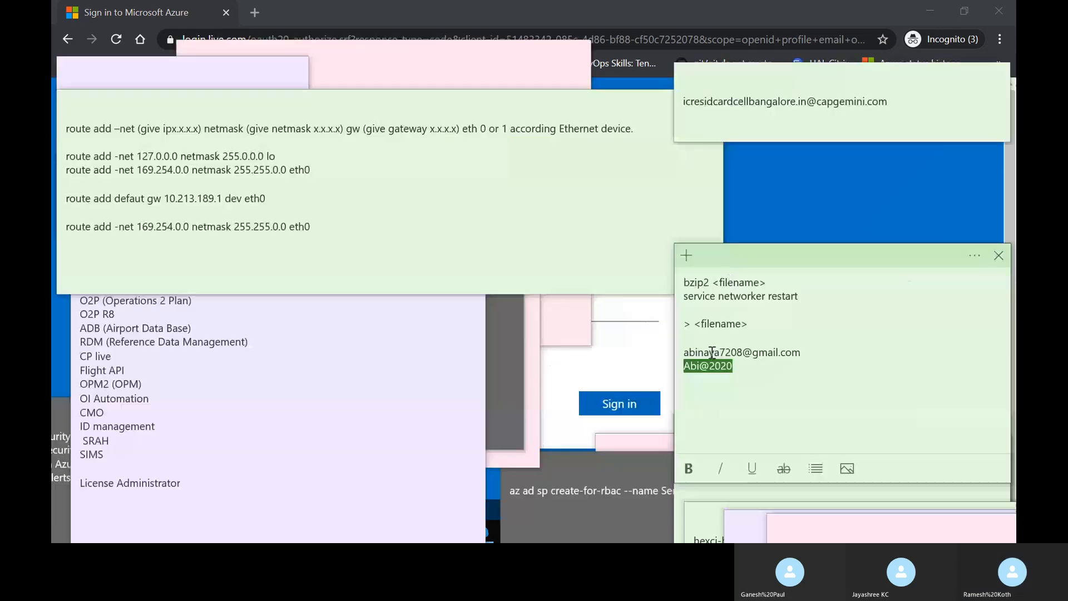
{"action": "right_click", "coordinate": [715, 367]}
{"action": "left_click", "coordinate": [727, 384]}
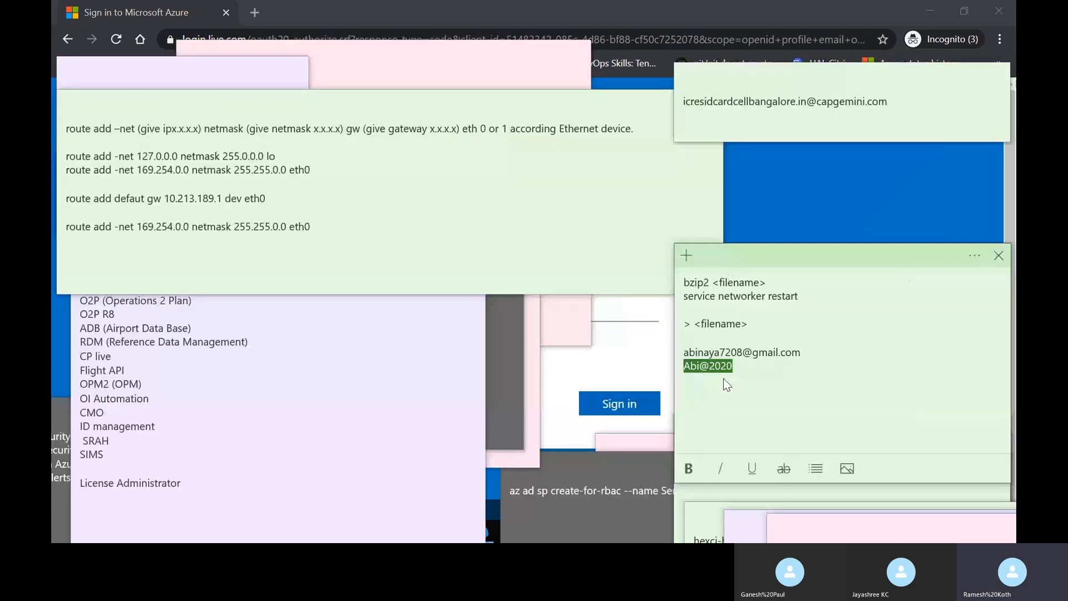
{"action": "key", "text": "alt+Tab"}
{"action": "key", "text": "ctrl+v"}
{"action": "key", "text": "Return"}
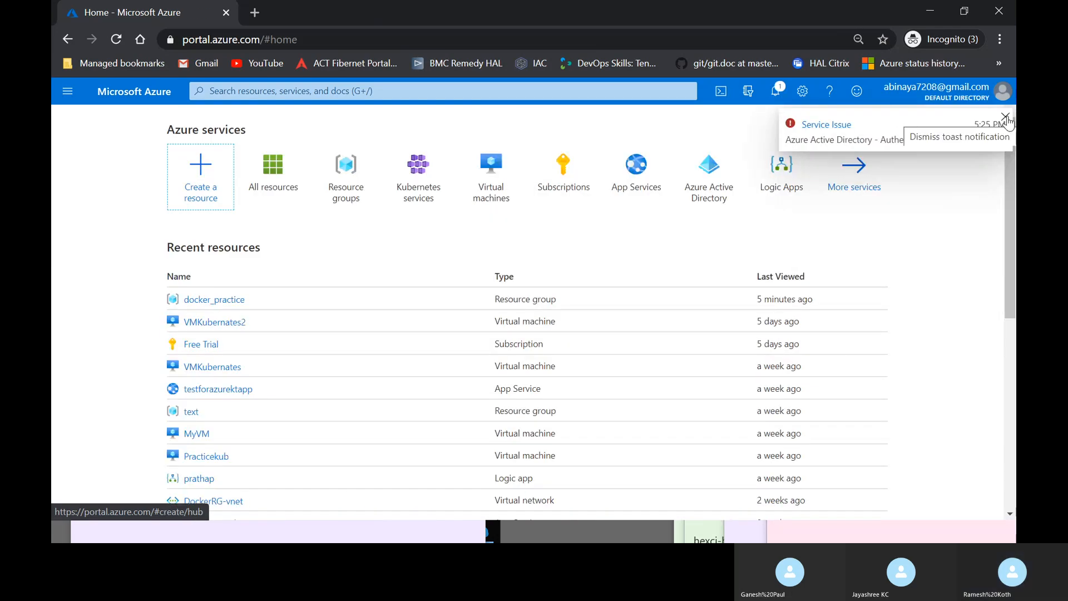
- Close the Service Issue toast and scroll the home page's recent resources like docker_practice and MyVM
{"action": "left_click", "coordinate": [1006, 118]}
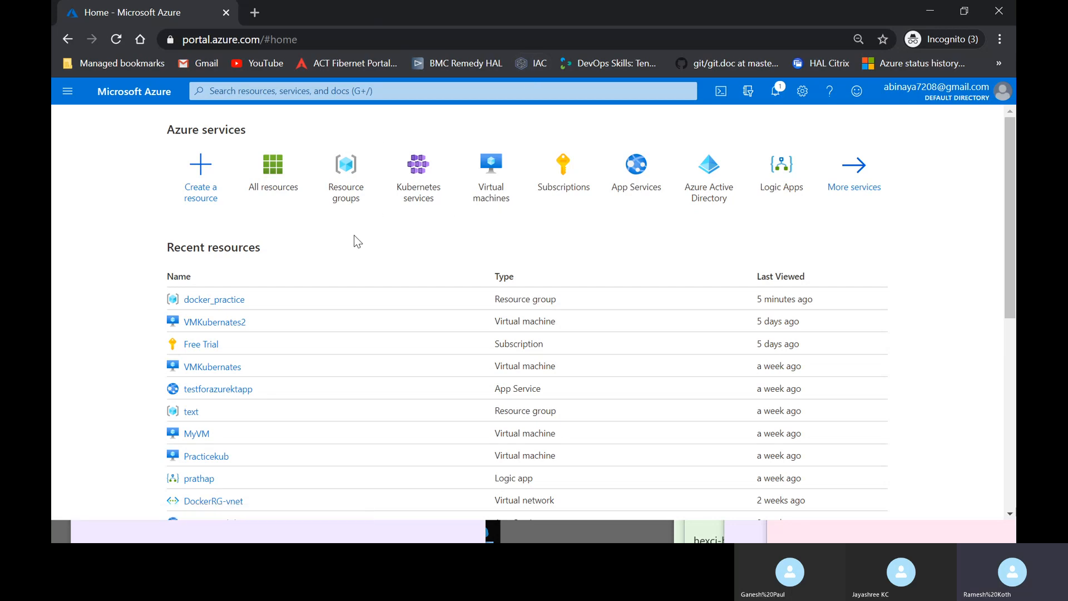
{"action": "scroll", "coordinate": [351, 395], "scroll_direction": "down", "scroll_amount": 7}
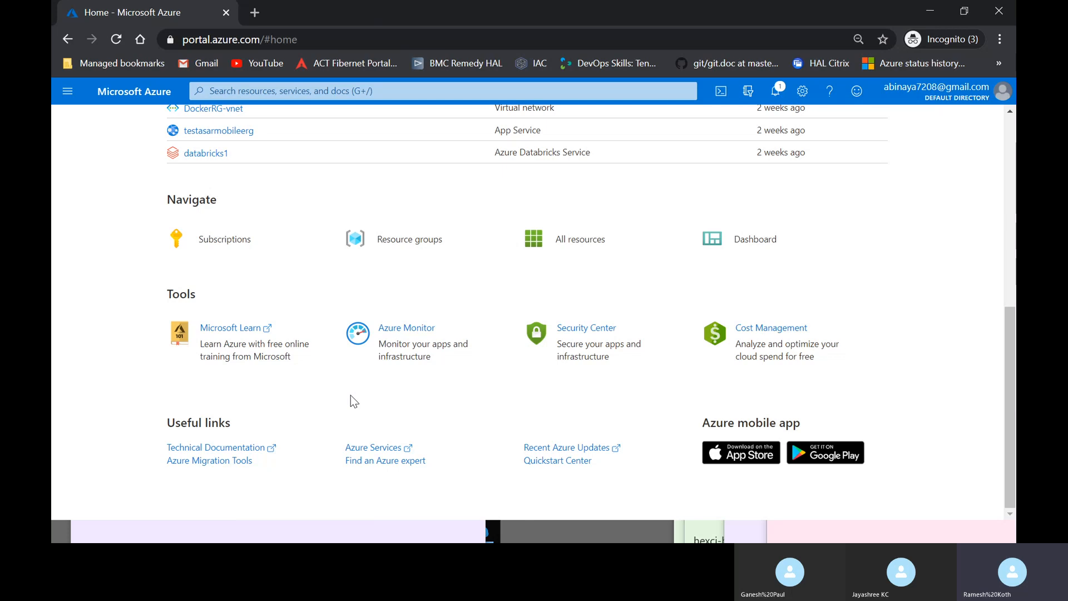
{"action": "scroll", "coordinate": [350, 398], "scroll_direction": "up", "scroll_amount": 5}
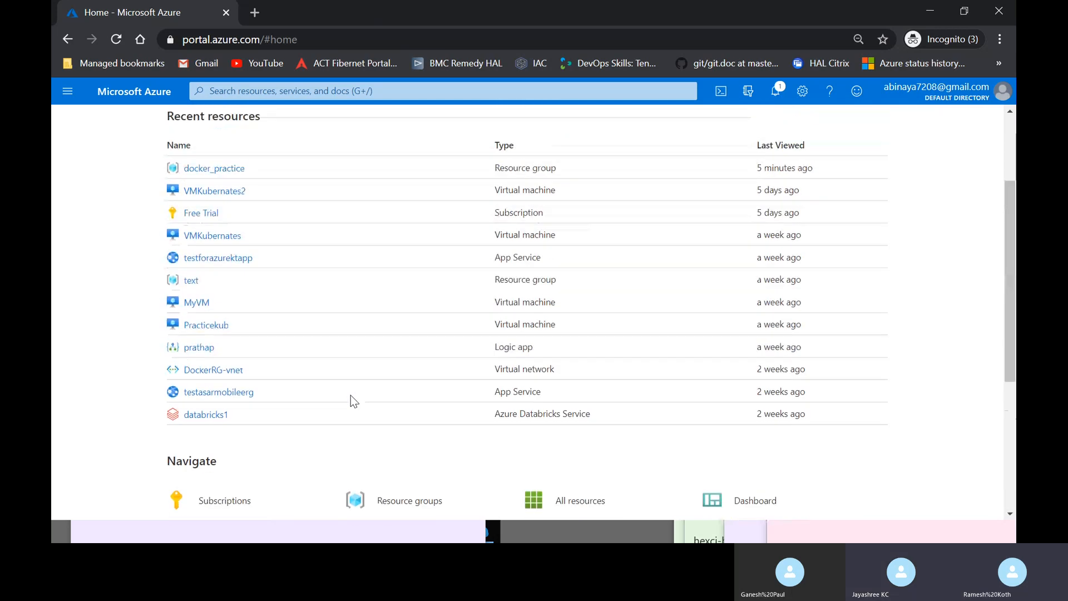
{"action": "scroll", "coordinate": [351, 395], "scroll_direction": "up", "scroll_amount": 2}
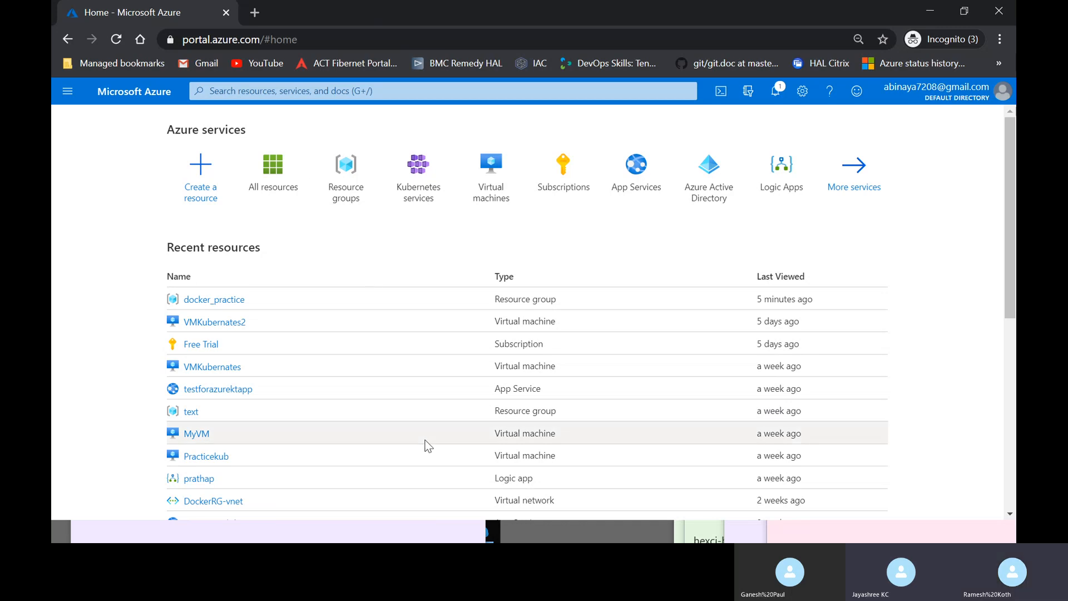
- End Skype screen sharing in the Azure DevOps Training call, returning to the participant gallery
{"action": "key", "text": "super"}
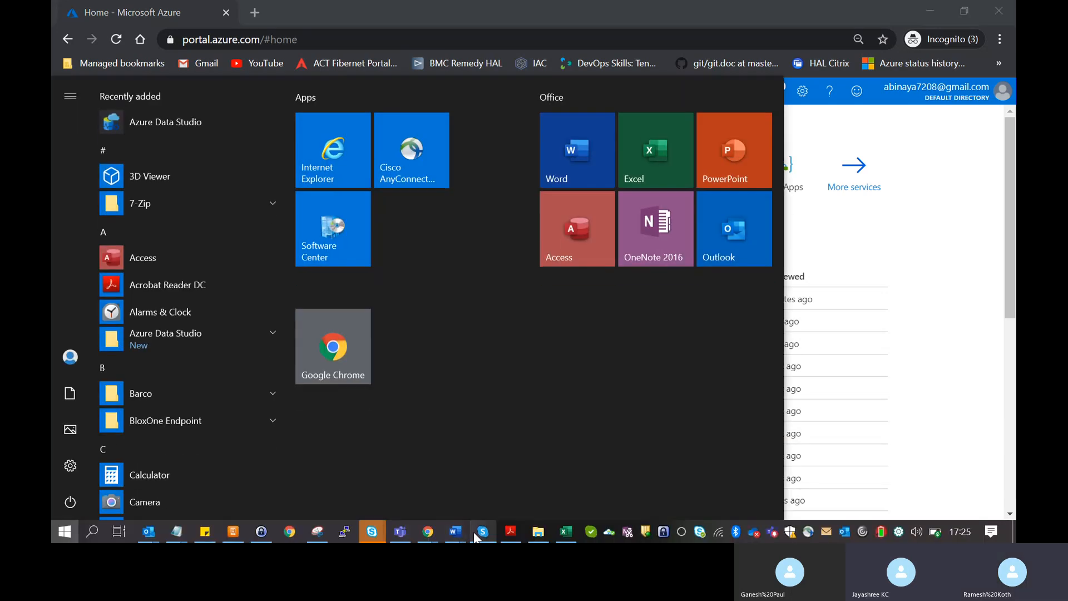
{"action": "left_click", "coordinate": [483, 532]}
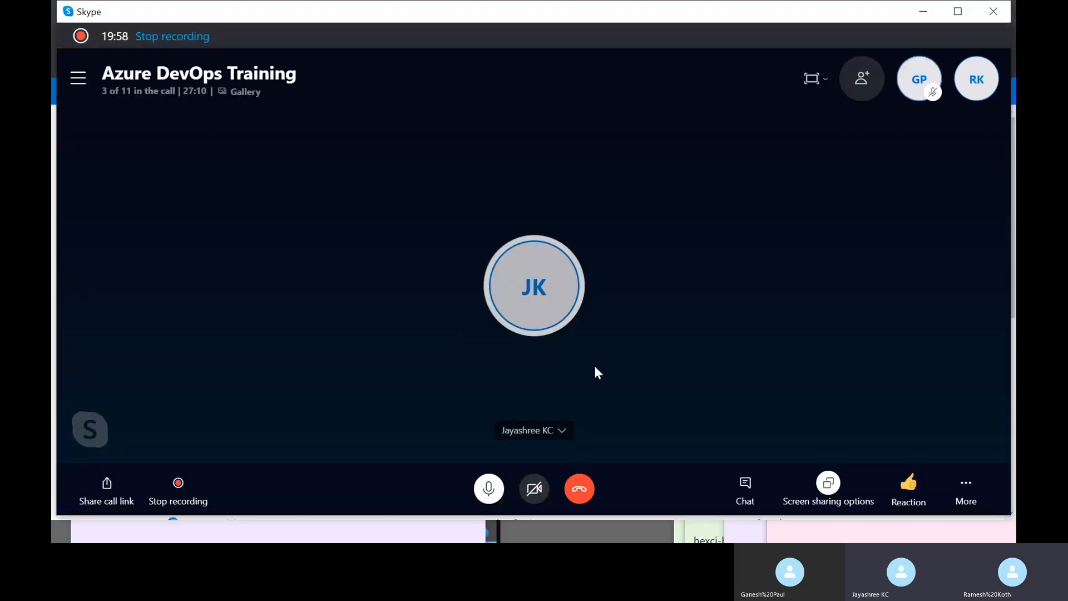
{"action": "left_click", "coordinate": [828, 483]}
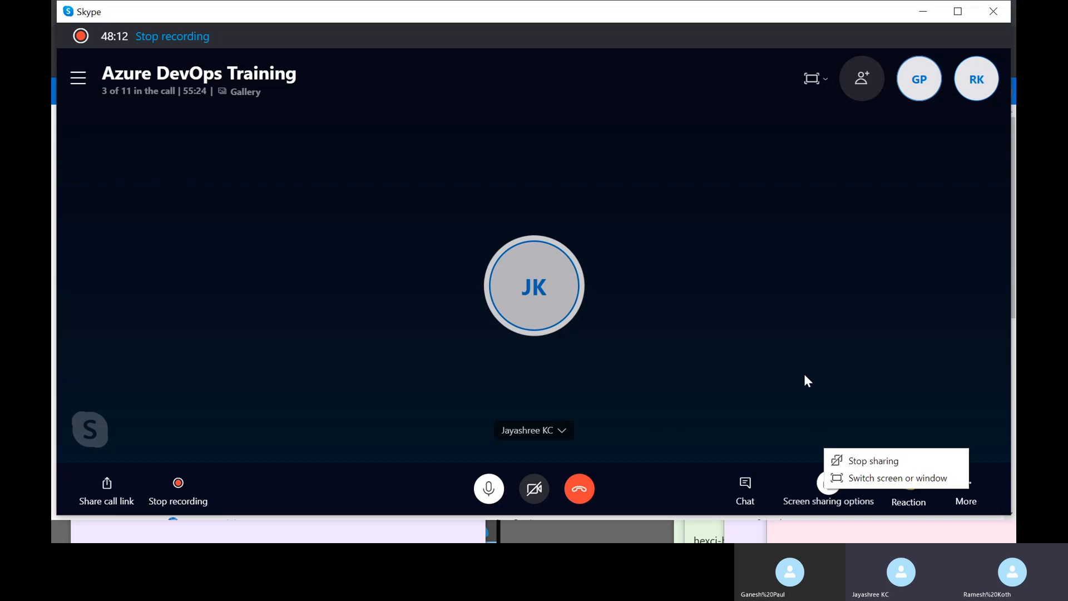
{"action": "left_click", "coordinate": [877, 463]}
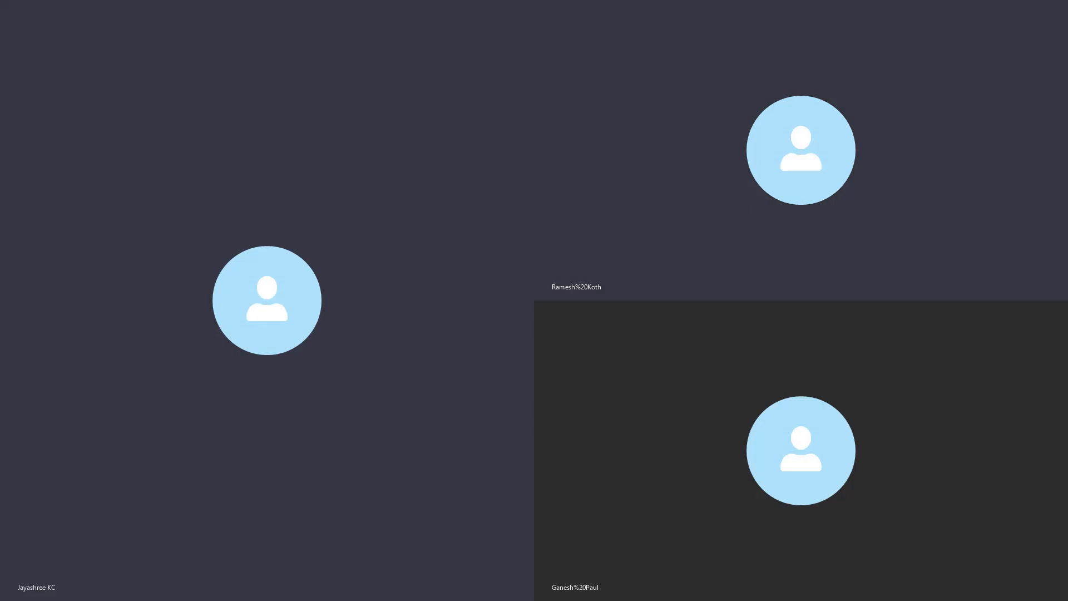